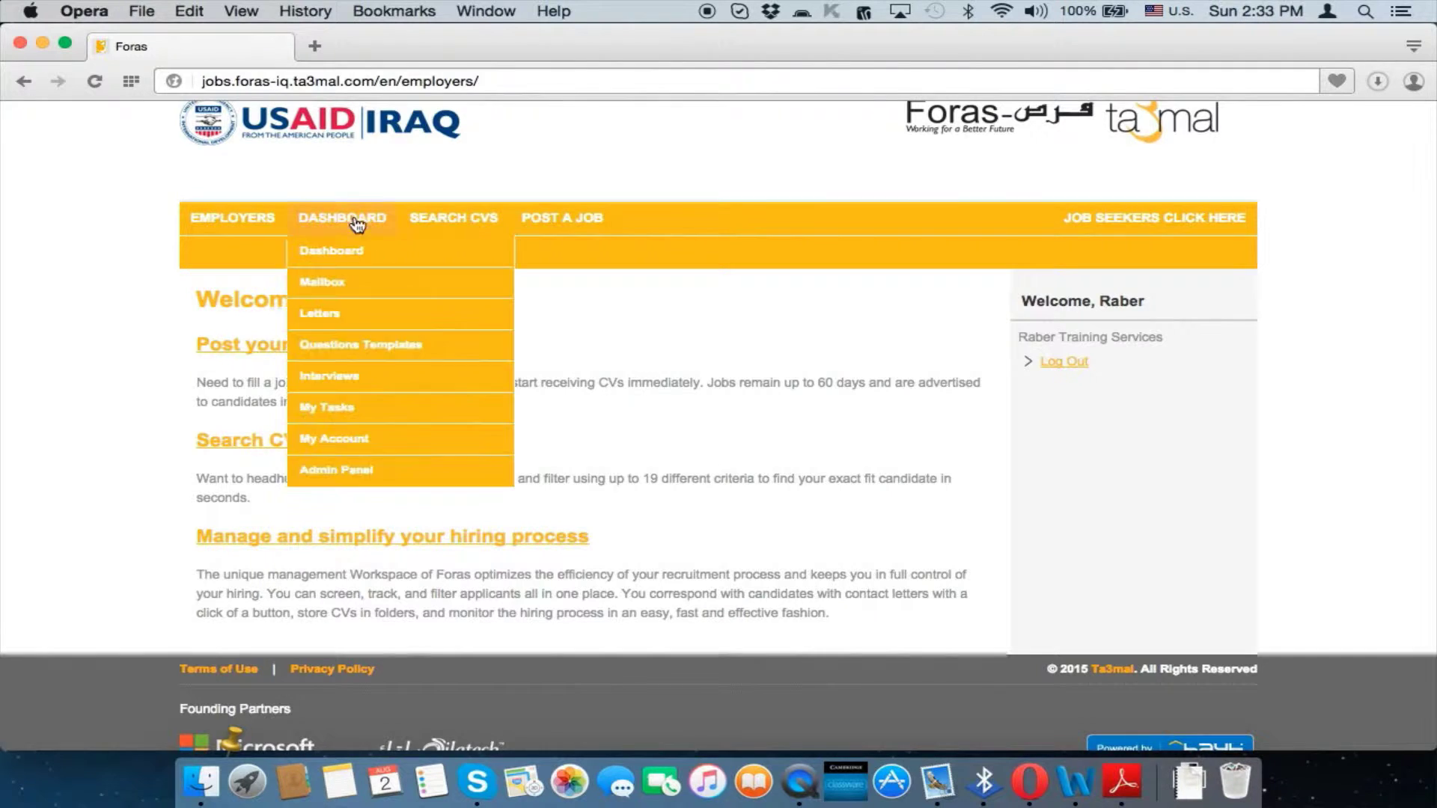
# Drop down the DASHBOARD menu listing the employer workspace pages on the welcome page
pyautogui.moveTo(349, 218)
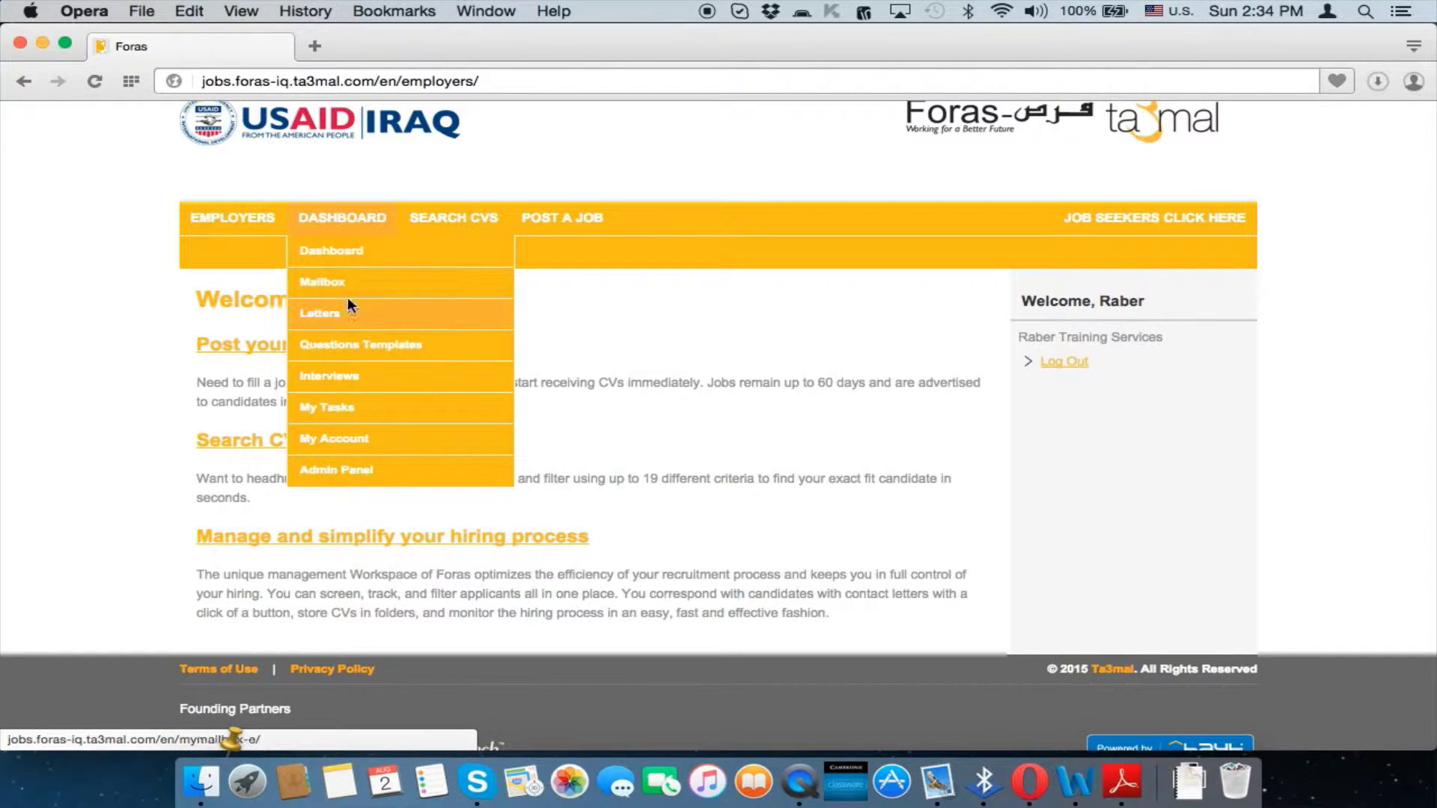
pyautogui.click(352, 229)
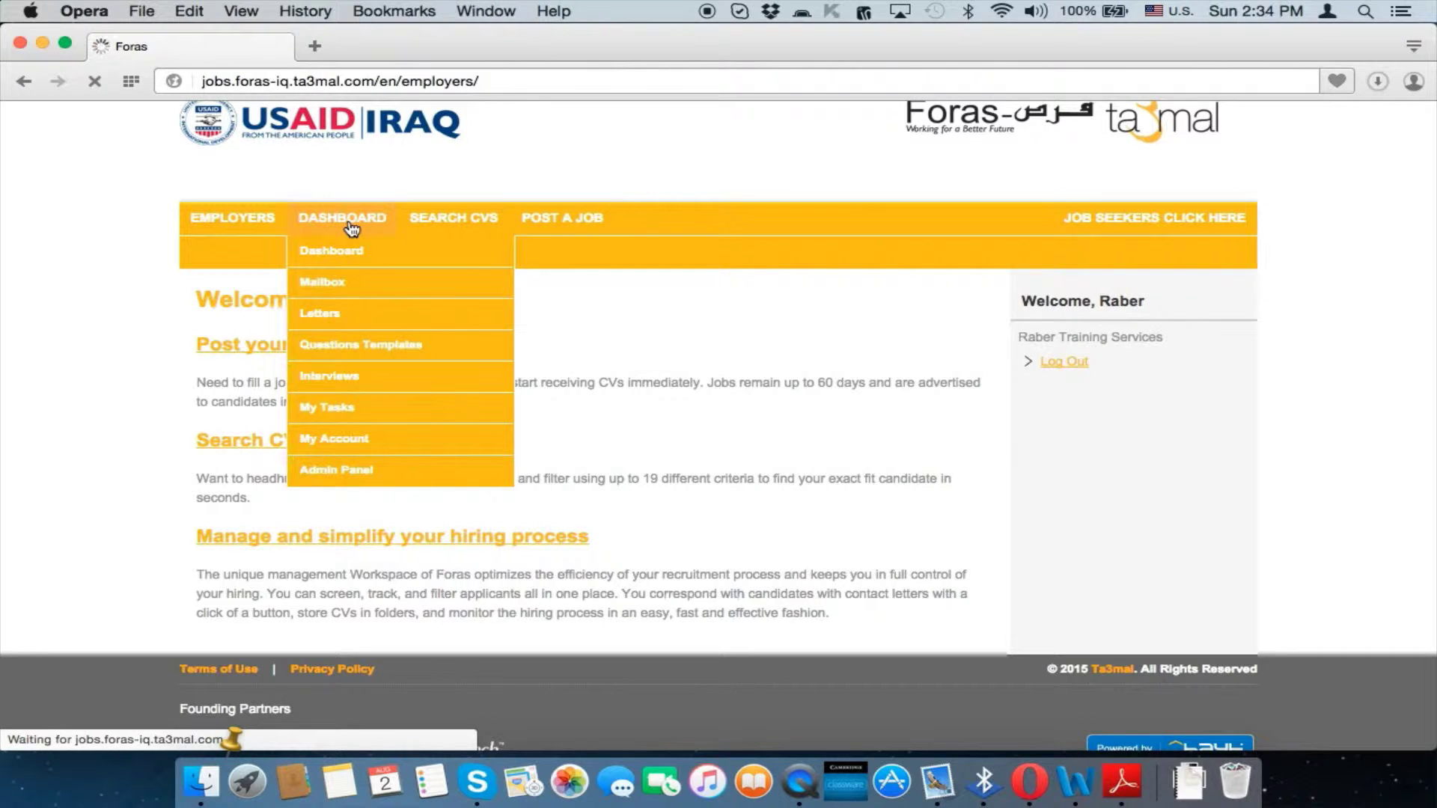
pyautogui.scroll(-8, 836, 417)
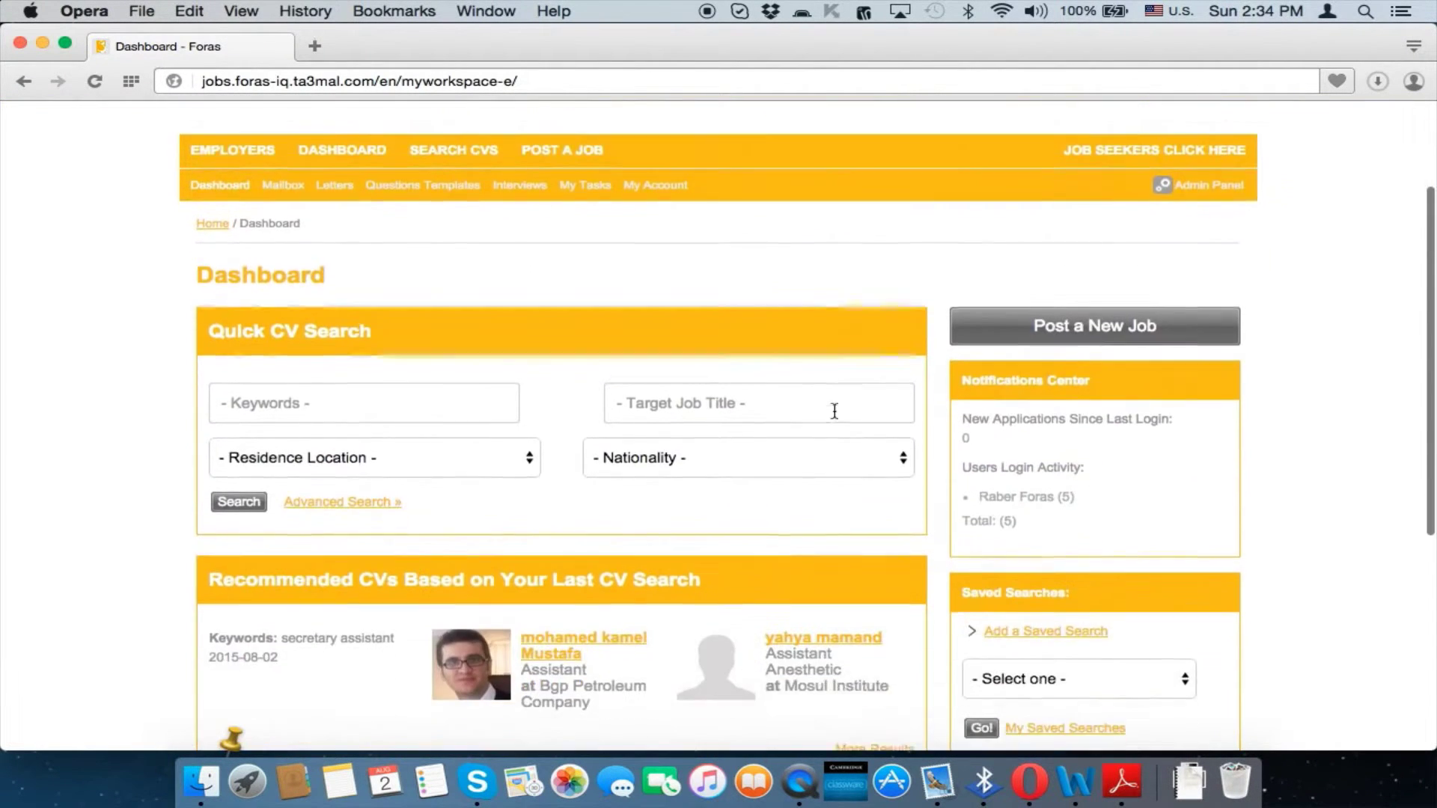
pyautogui.scroll(7, 833, 409)
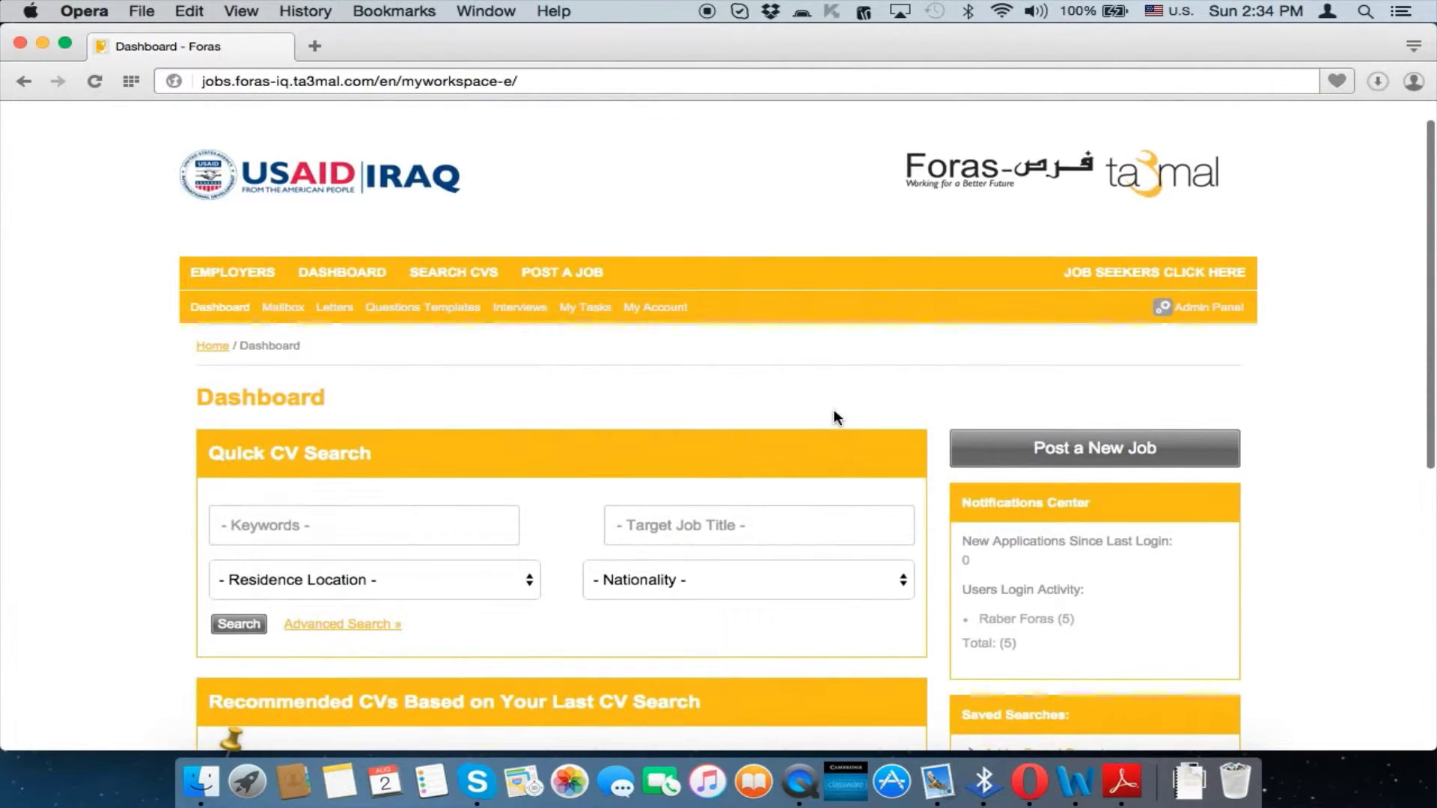
pyautogui.scroll(-2, 833, 409)
pyautogui.scroll(-5, 832, 257)
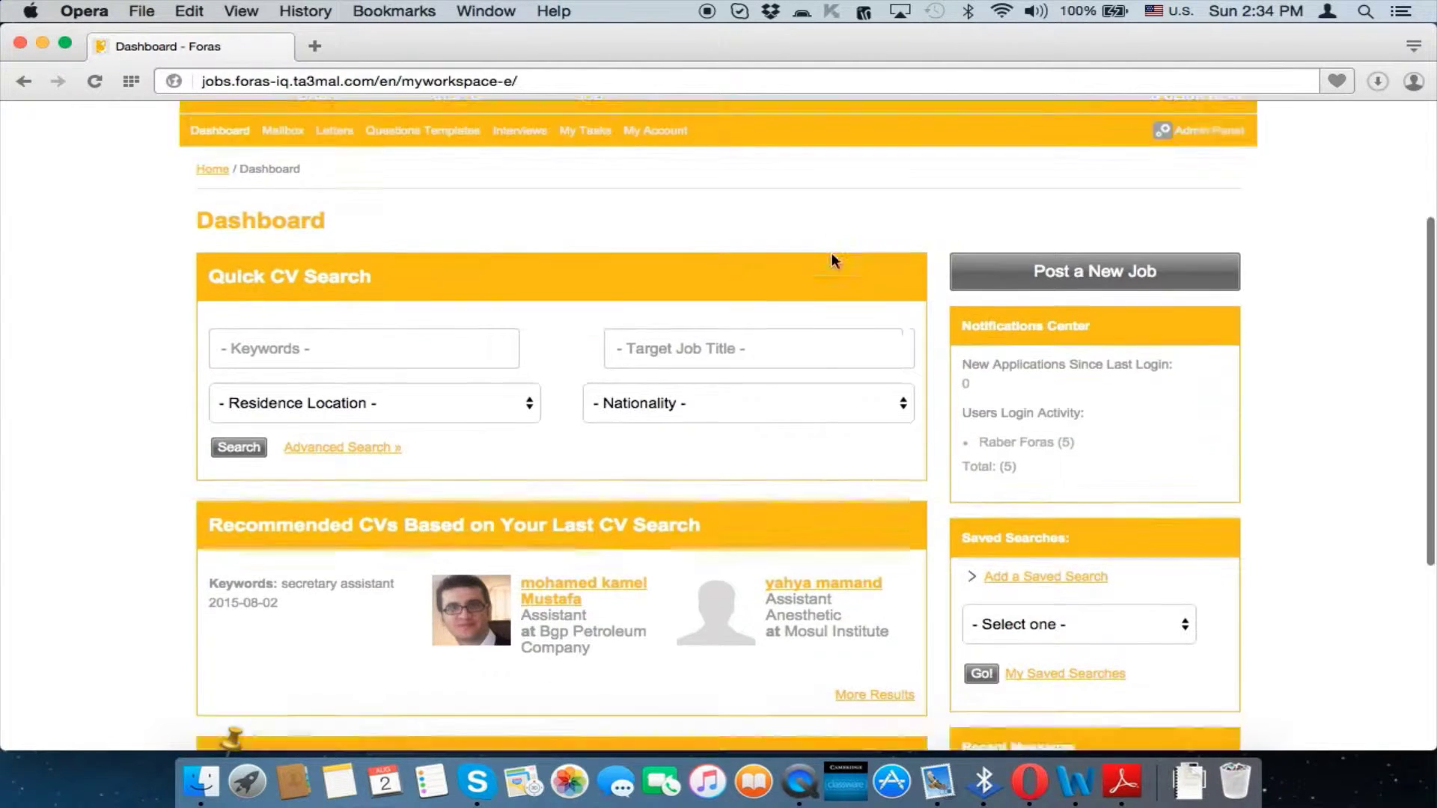
pyautogui.scroll(4, 831, 259)
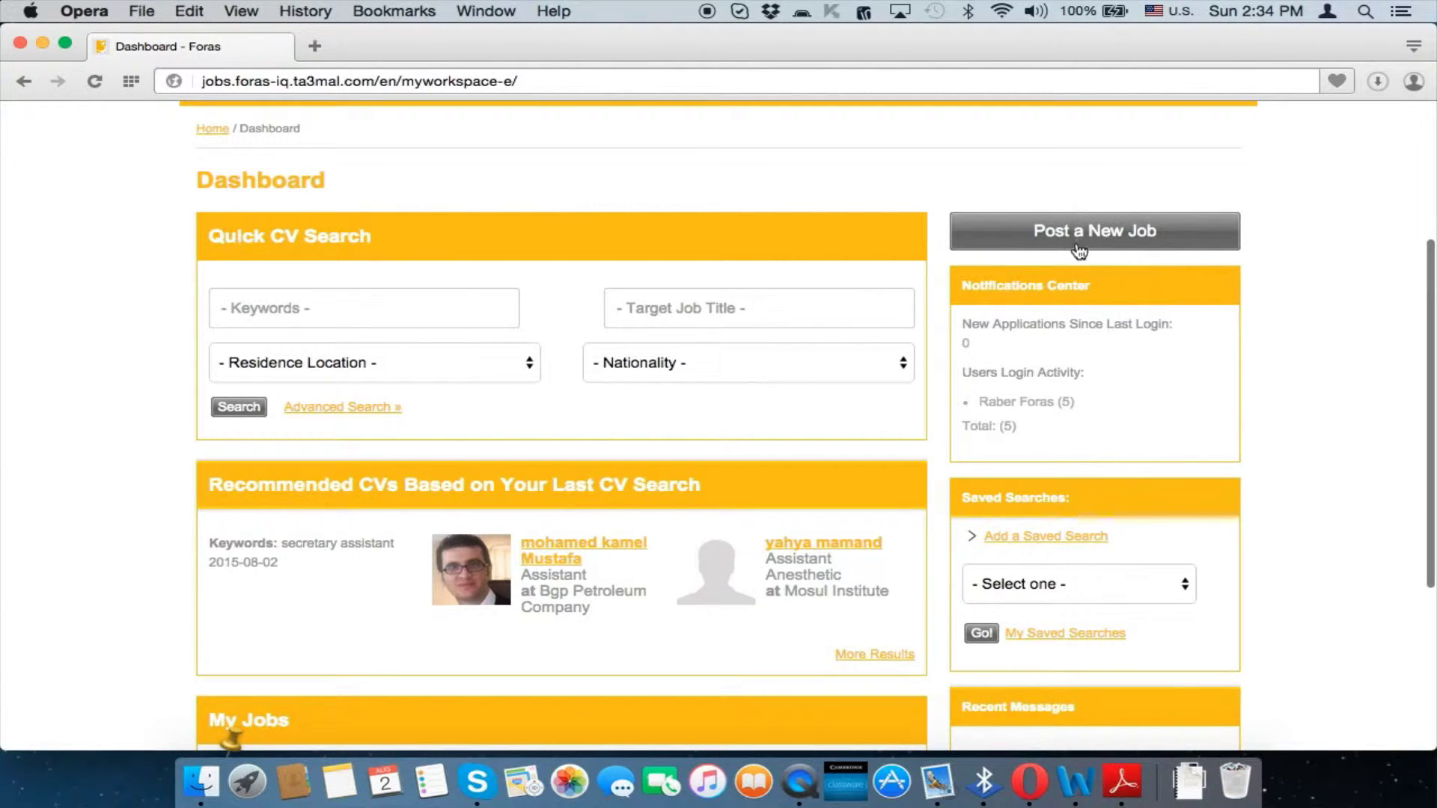
pyautogui.scroll(-3, 780, 262)
pyautogui.scroll(-1, 597, 406)
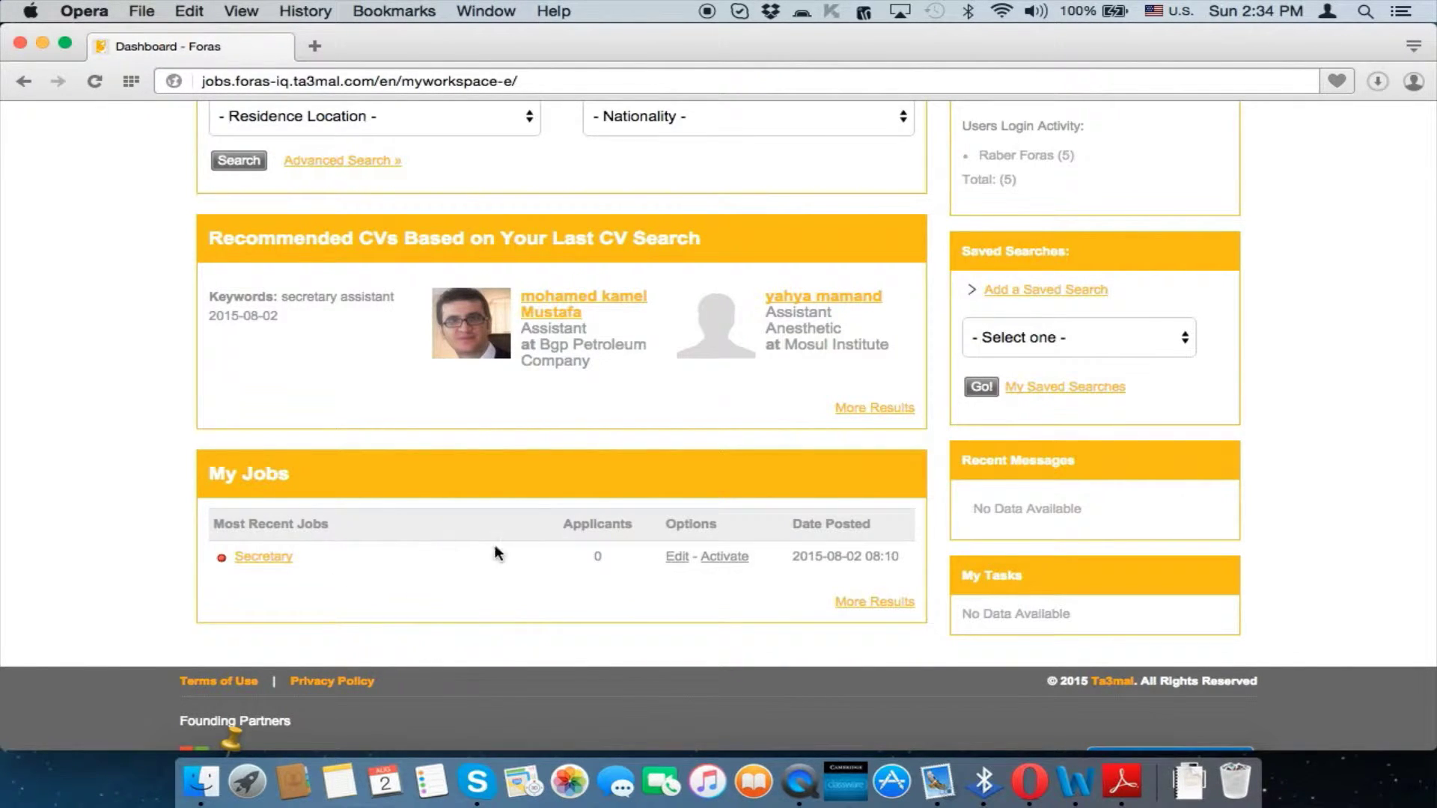
pyautogui.scroll(1, 1087, 524)
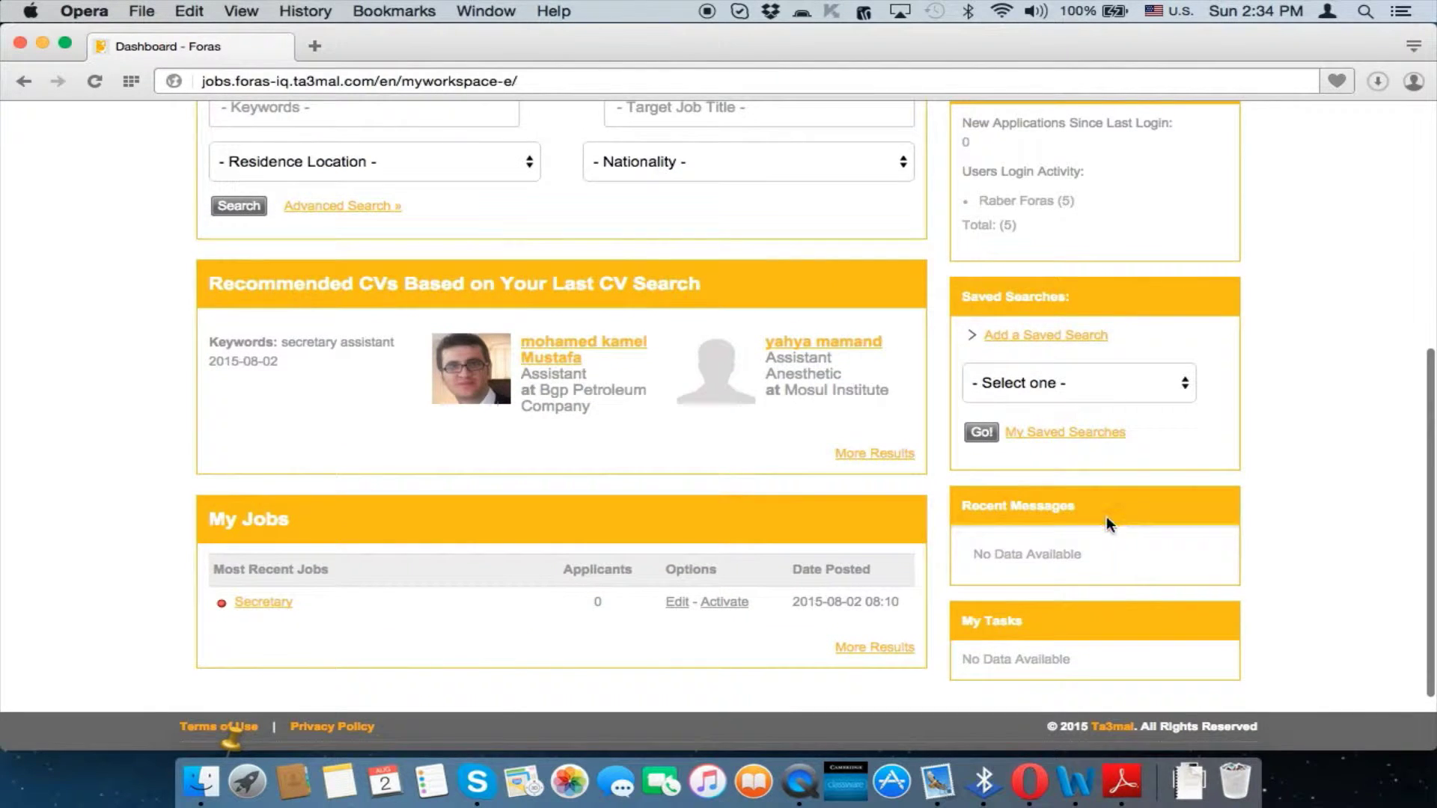
pyautogui.scroll(3, 1108, 513)
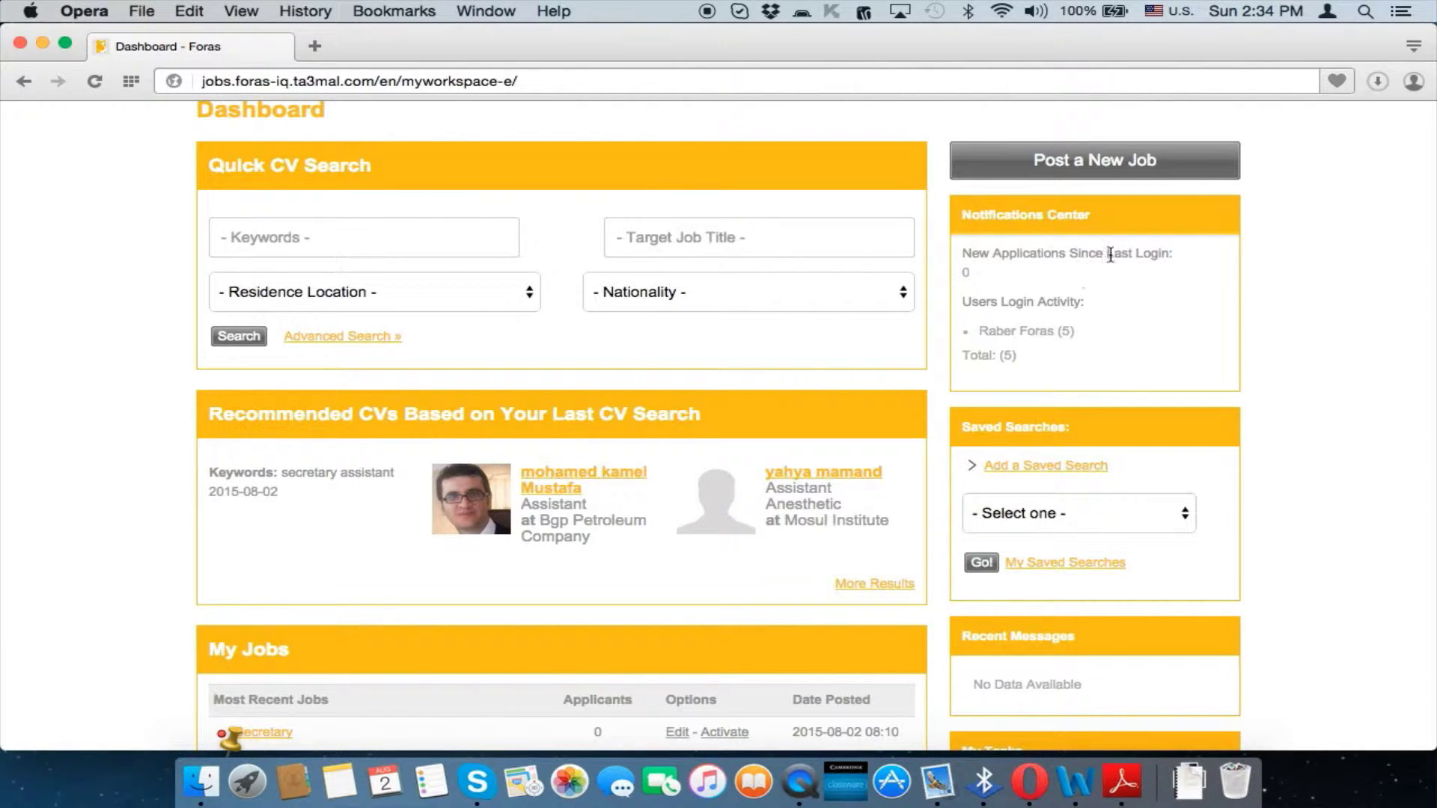
pyautogui.scroll(-5, 1095, 320)
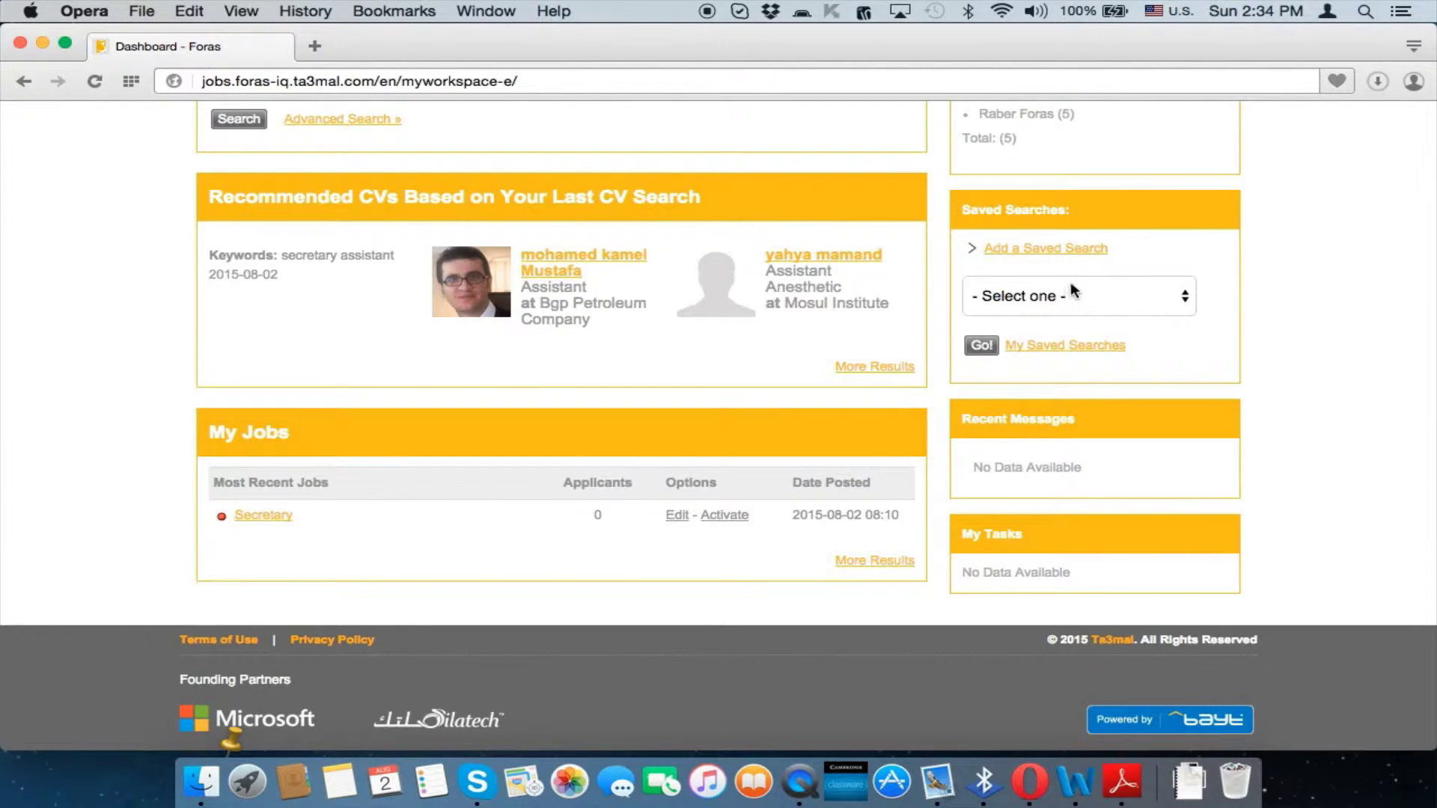
pyautogui.click(1066, 297)
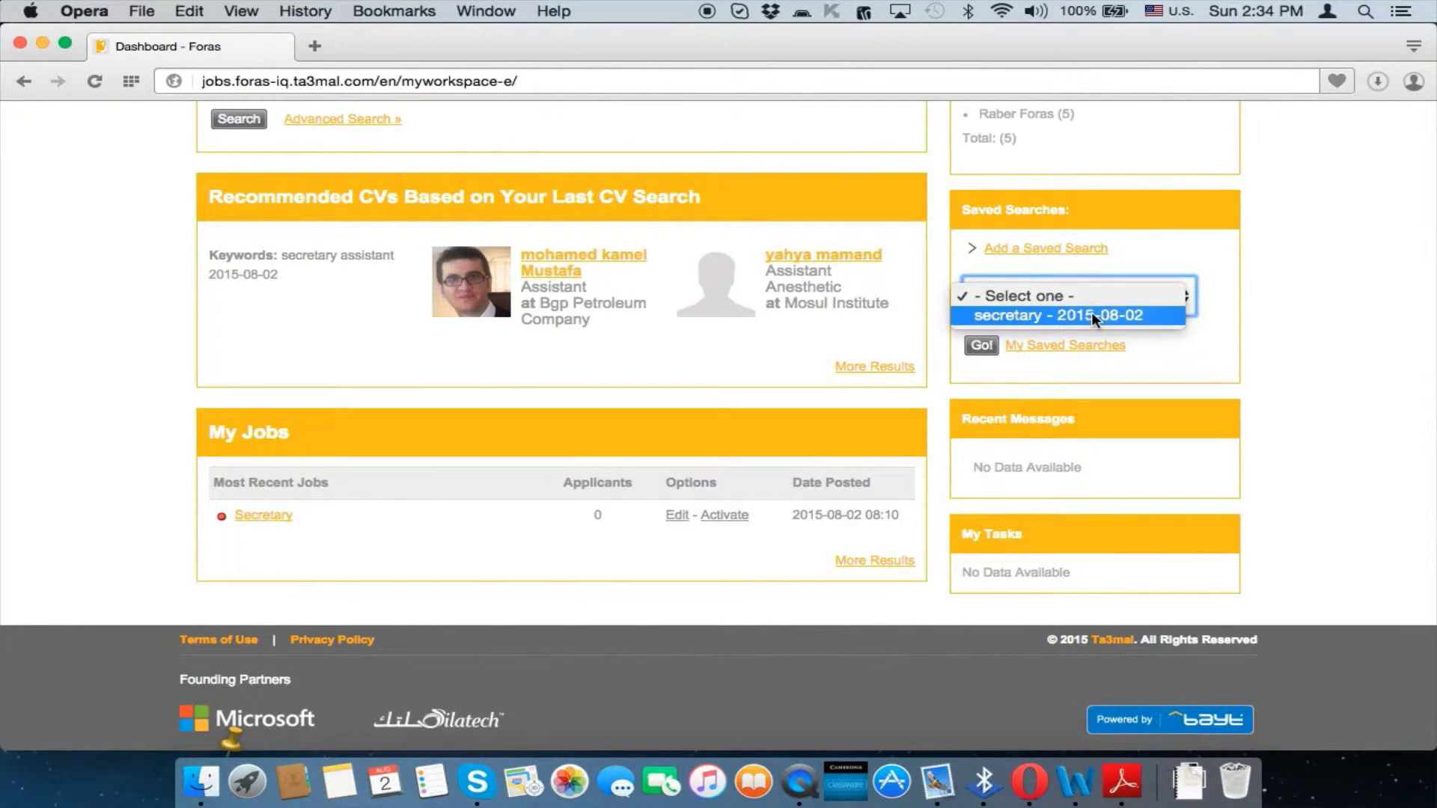
pyautogui.click(1092, 314)
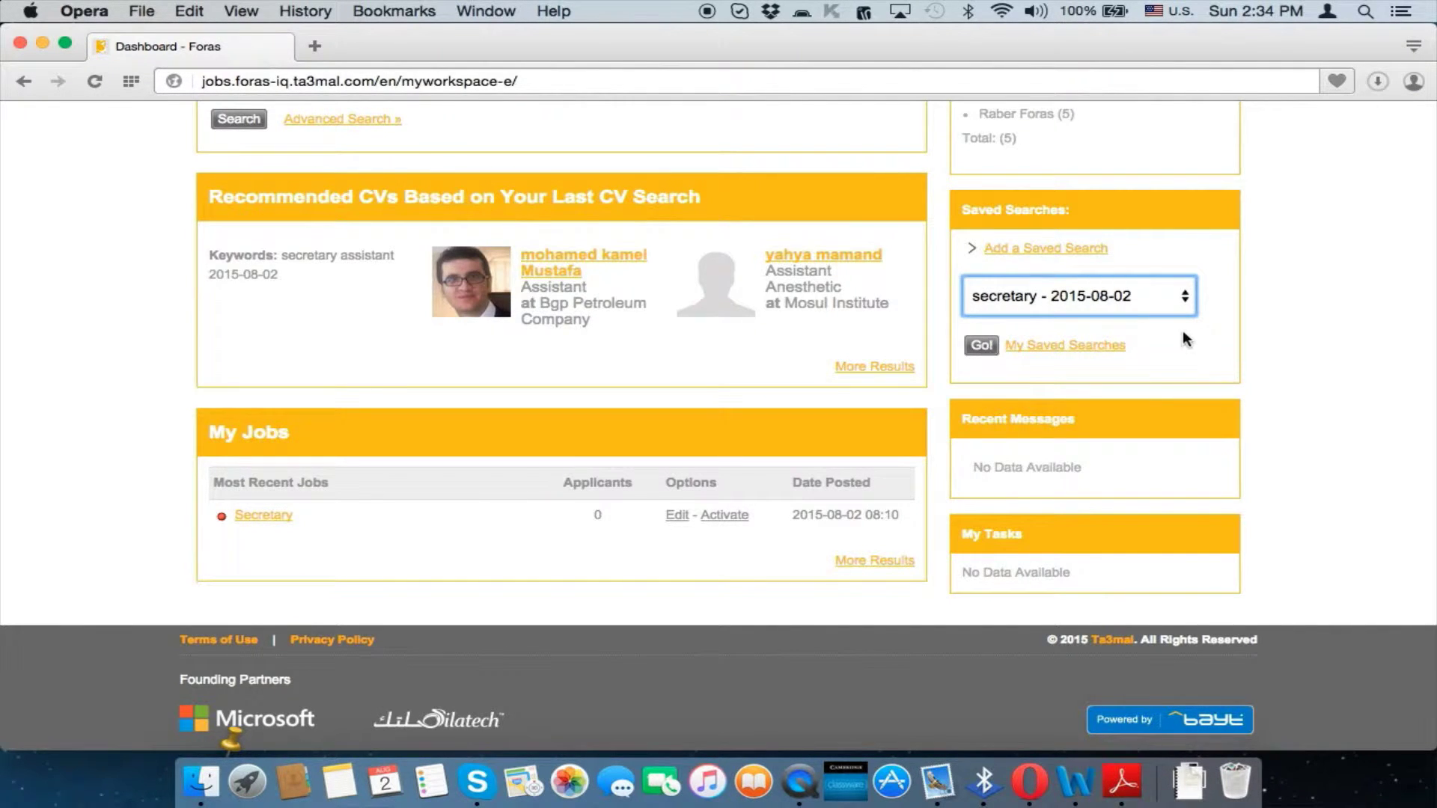
pyautogui.scroll(-1, 1184, 330)
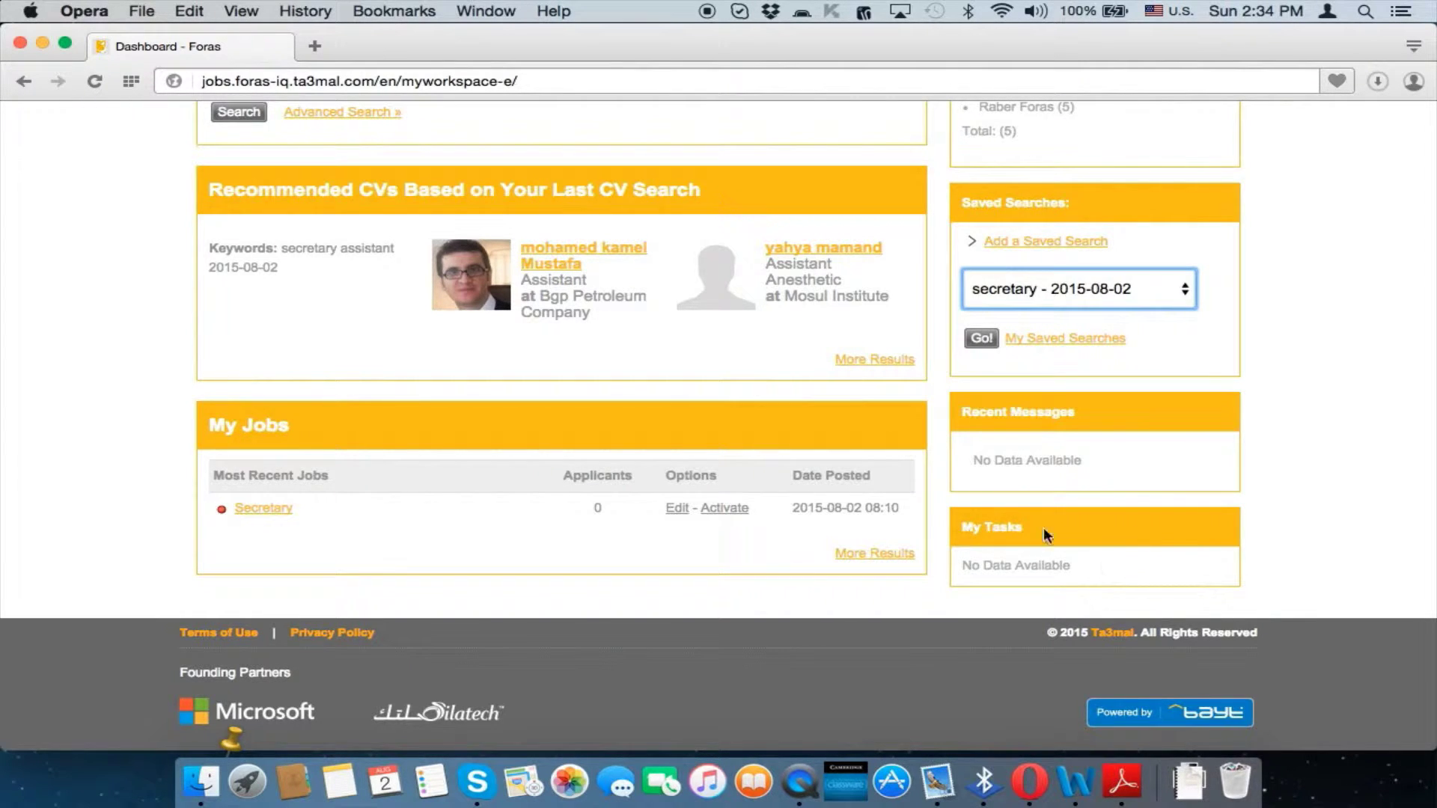
pyautogui.scroll(10, 1092, 555)
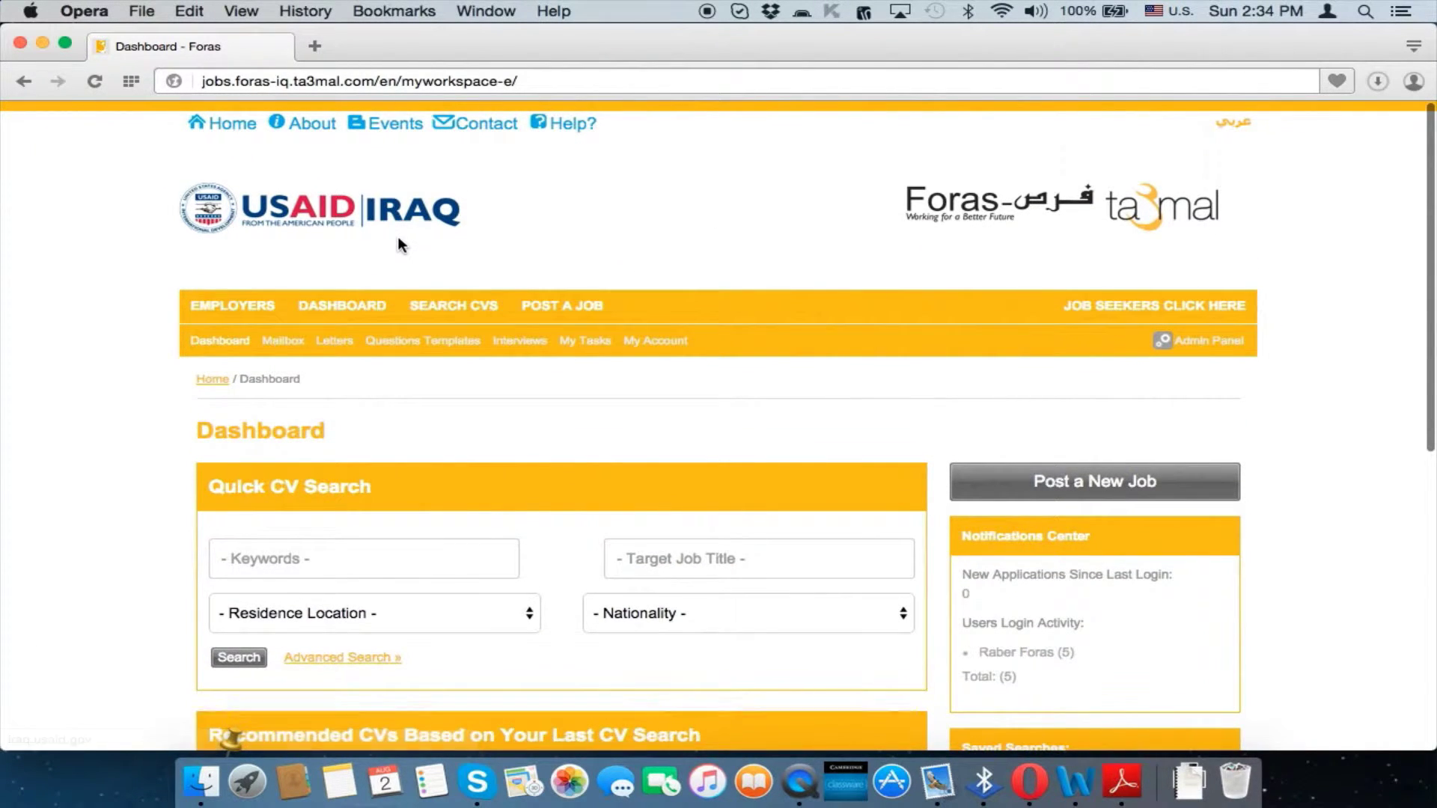
pyautogui.click(397, 240)
pyautogui.scroll(-3, 397, 239)
pyautogui.moveTo(367, 212)
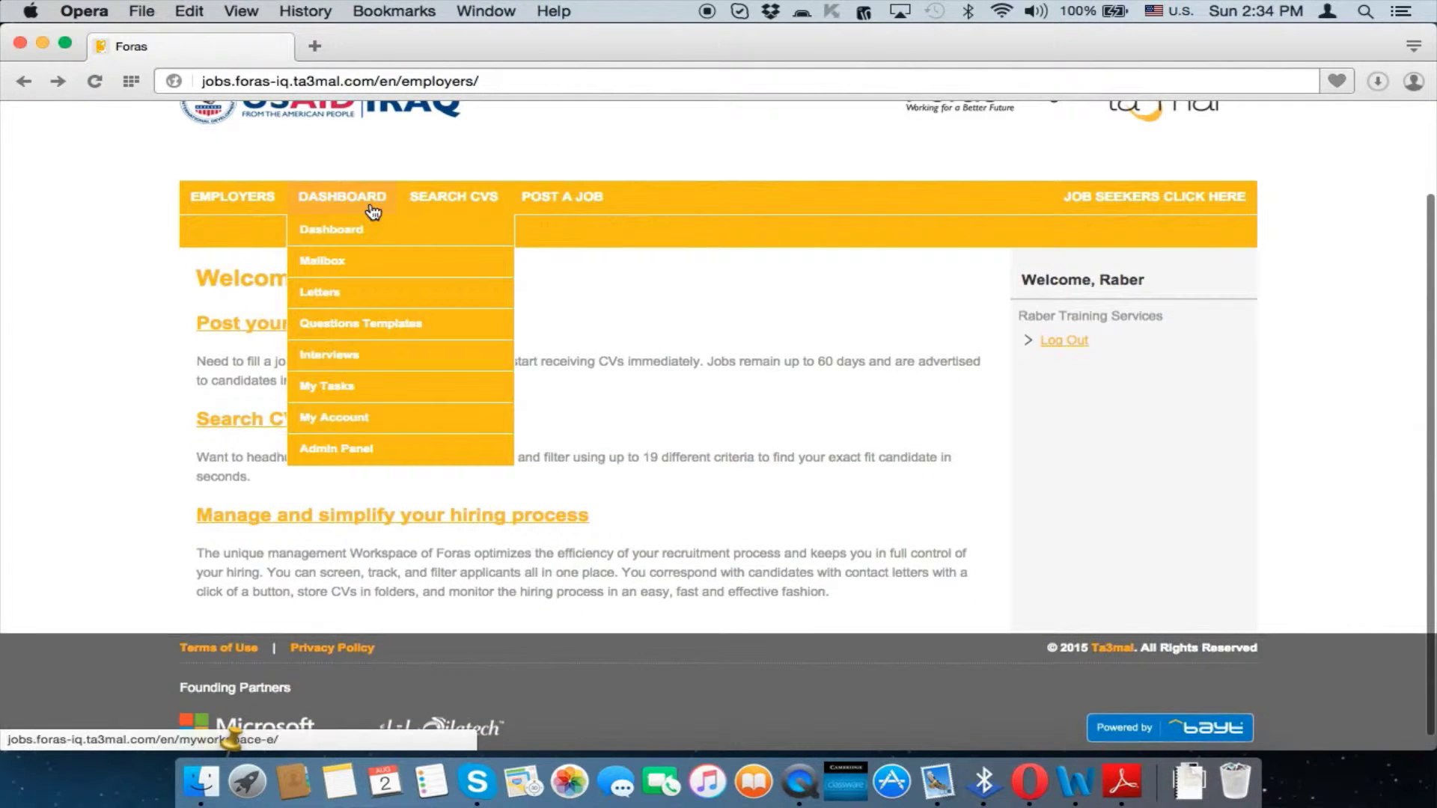
pyautogui.click(365, 266)
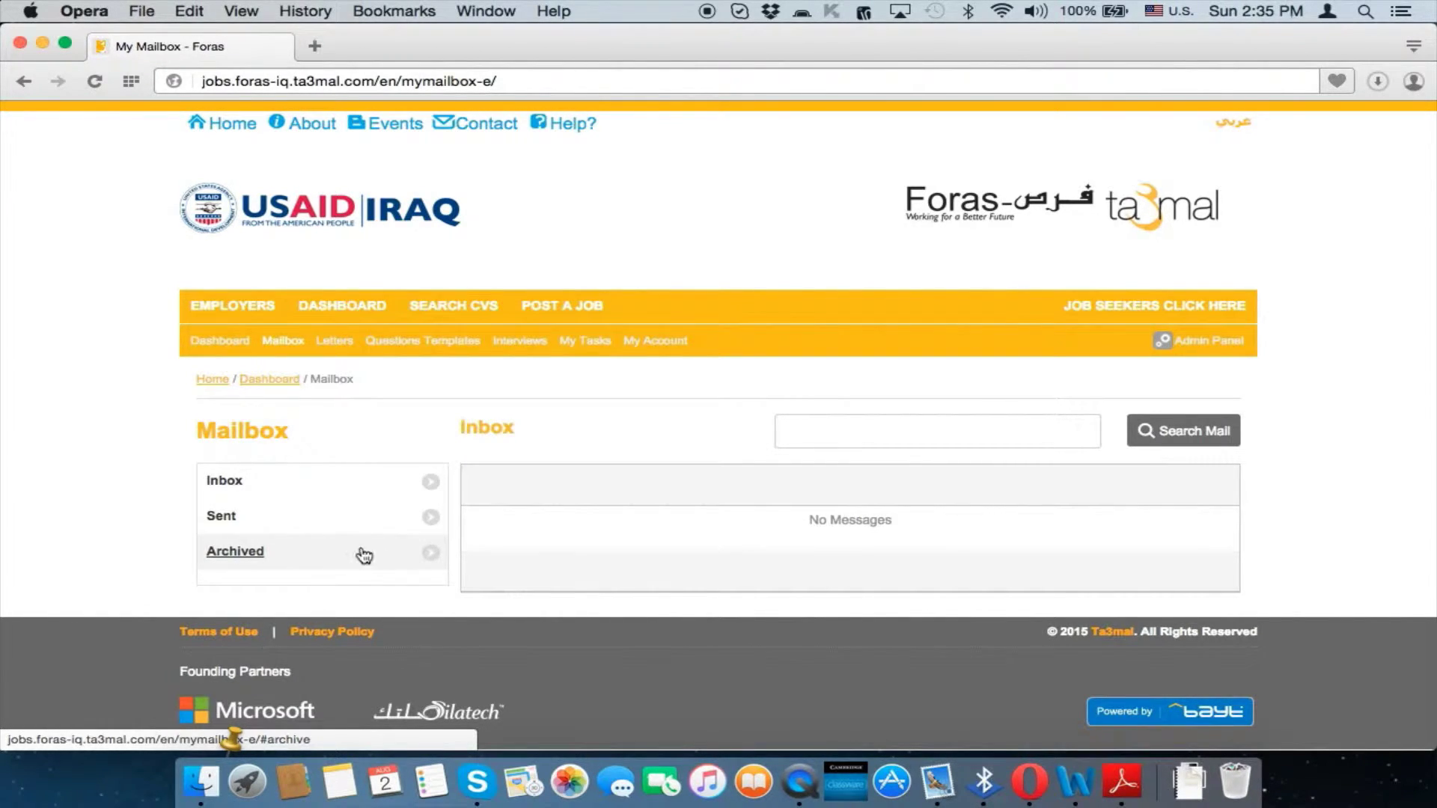
pyautogui.press('super+Left')
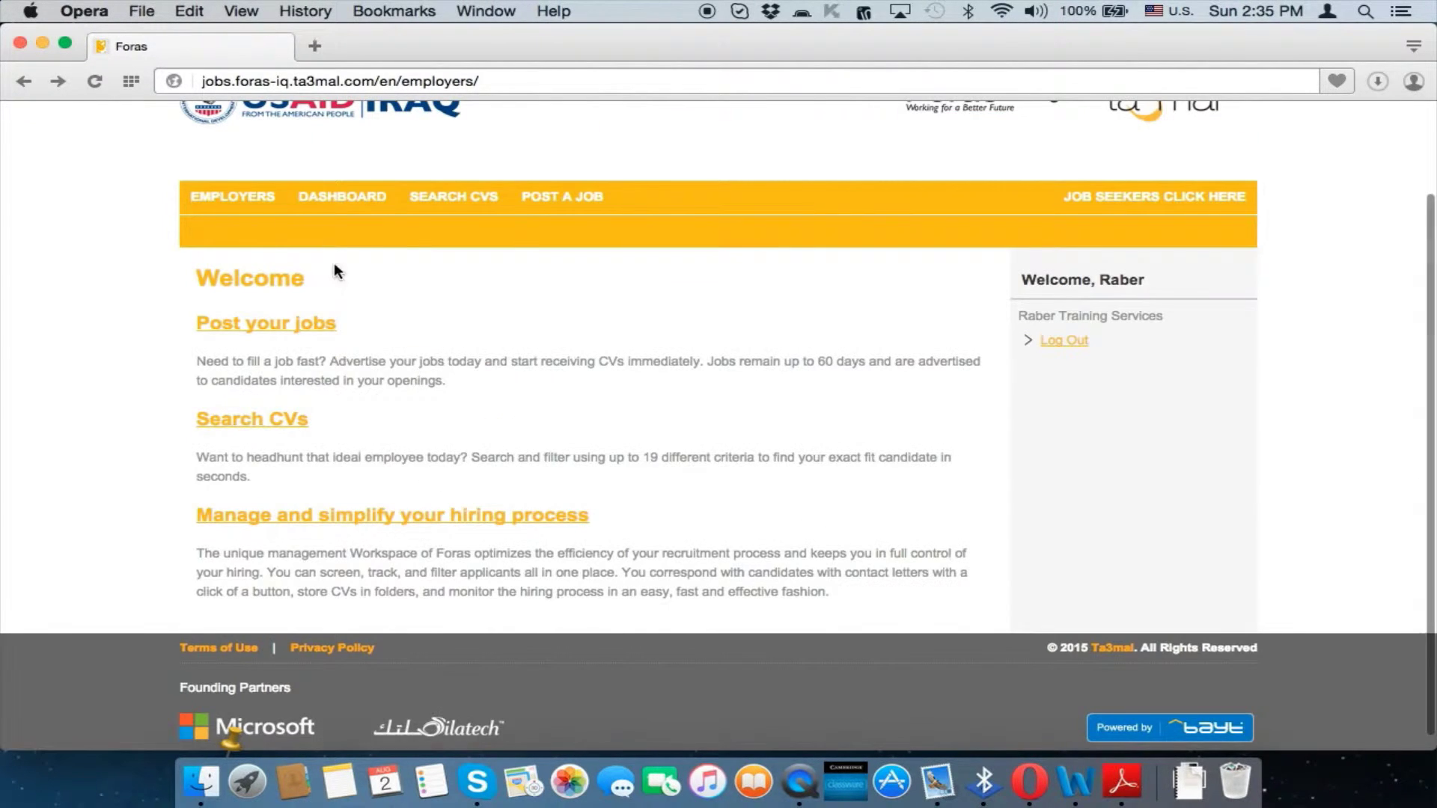
pyautogui.moveTo(334, 212)
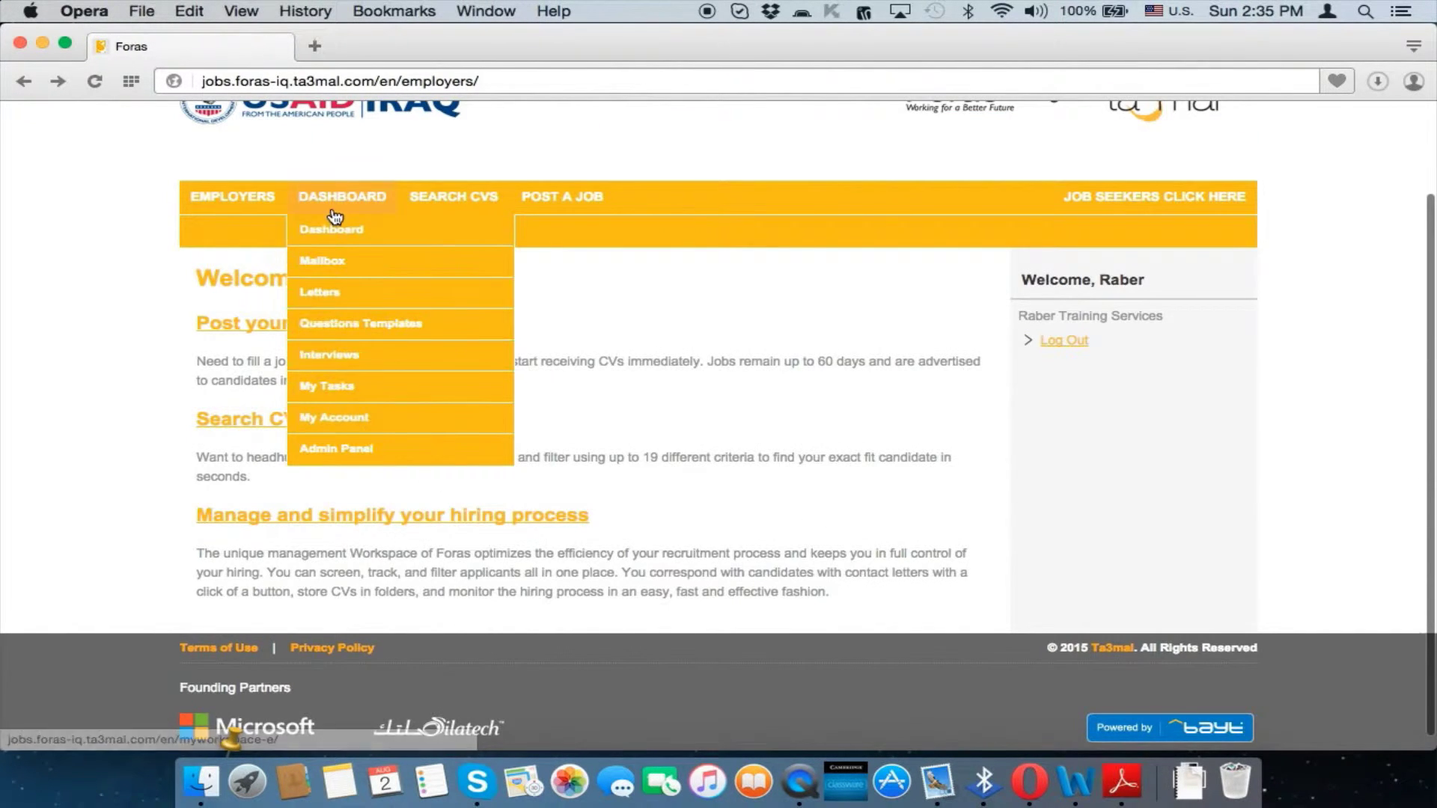
pyautogui.click(337, 294)
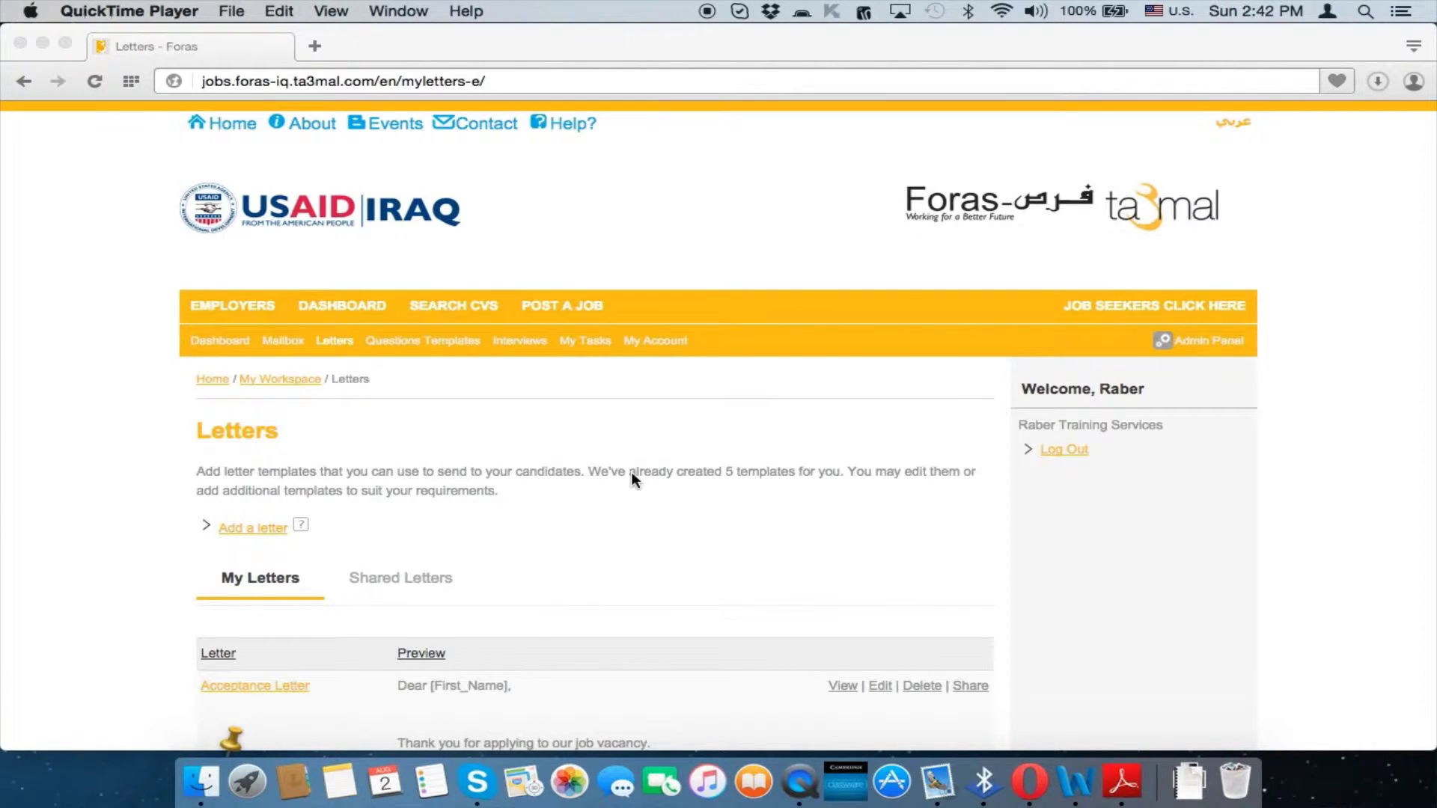
# Scroll through the Letters page to review the available letter templates
pyautogui.scroll(-8, 631, 471)
pyautogui.scroll(-5, 631, 473)
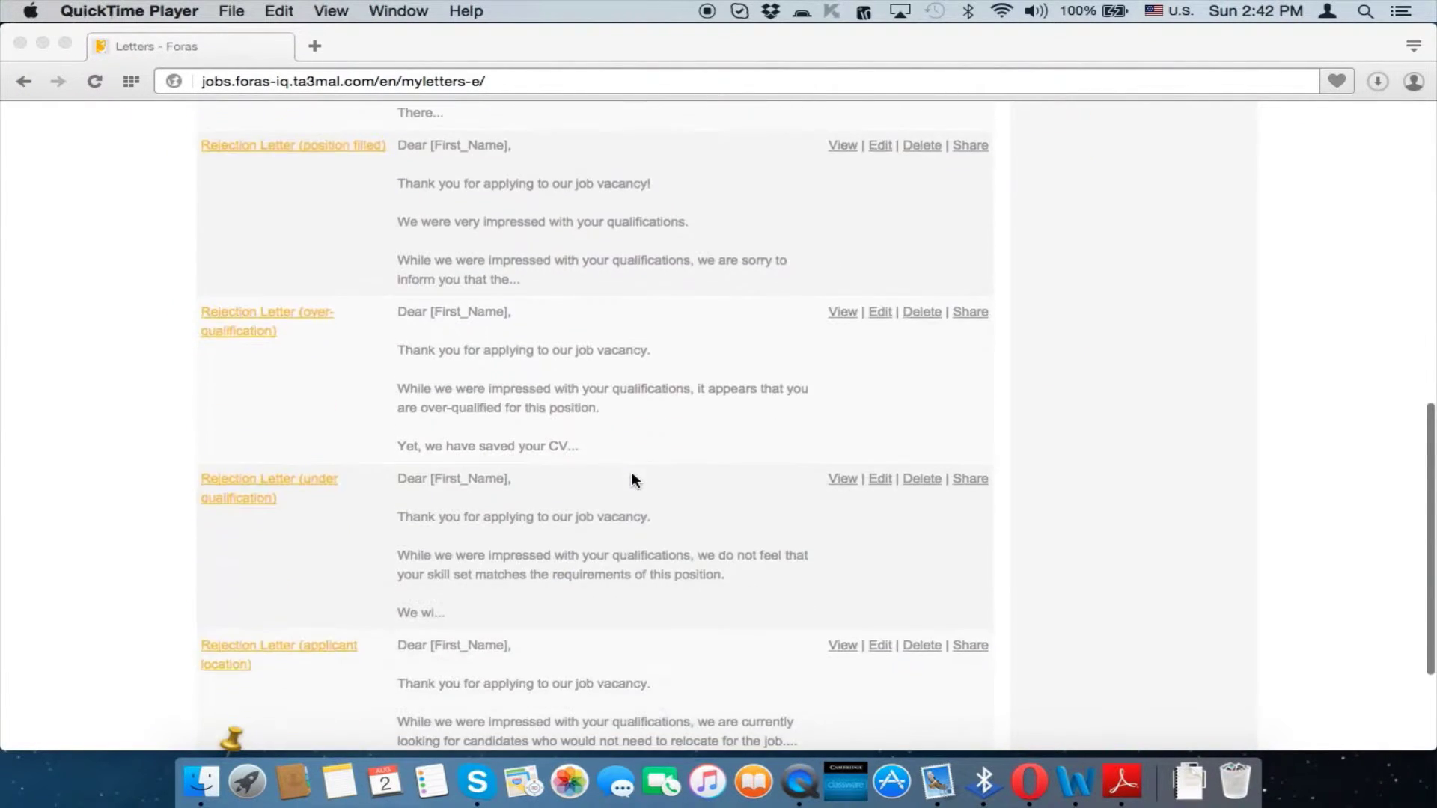
pyautogui.scroll(15, 631, 473)
pyautogui.scroll(-10, 631, 473)
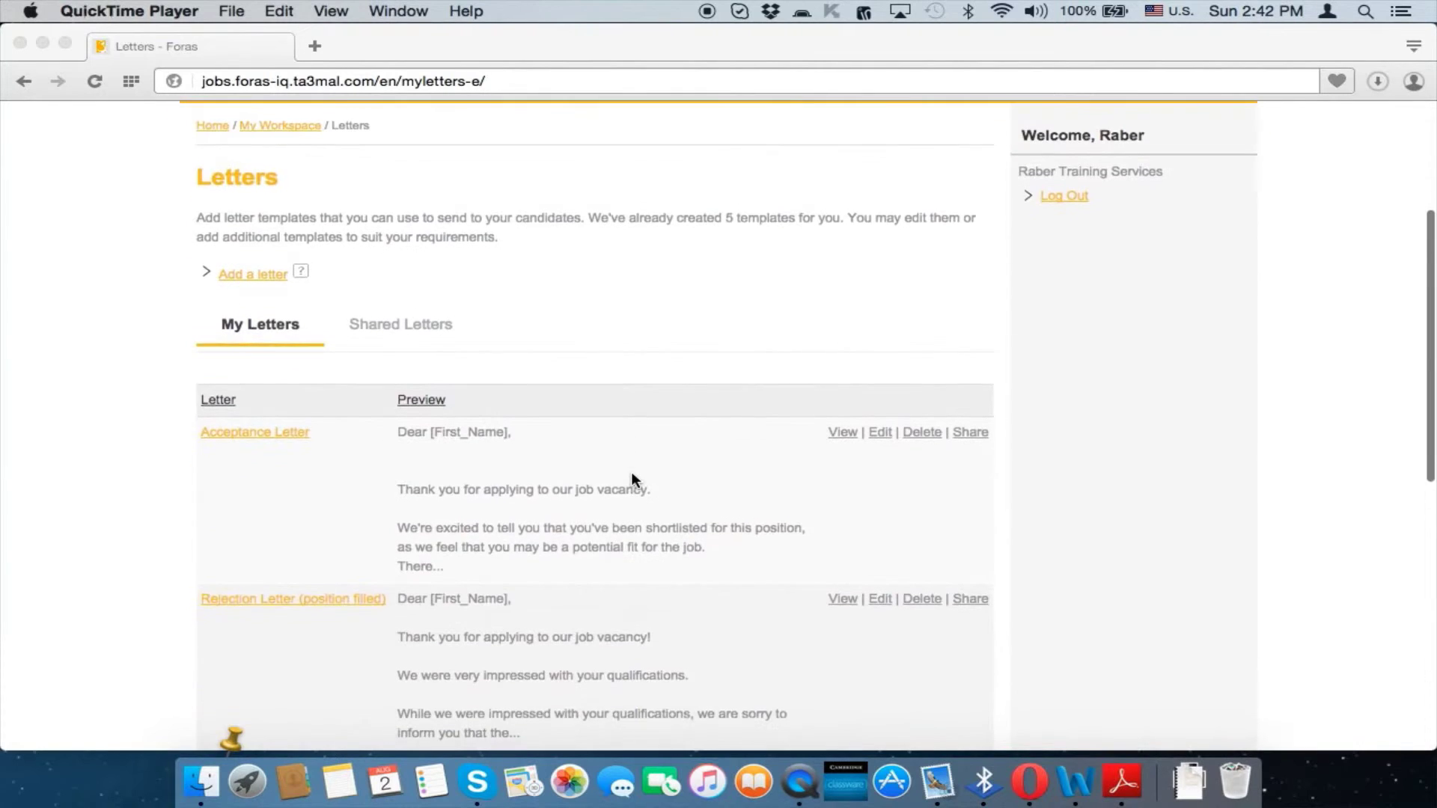
pyautogui.scroll(4, 632, 473)
pyautogui.scroll(3, 631, 473)
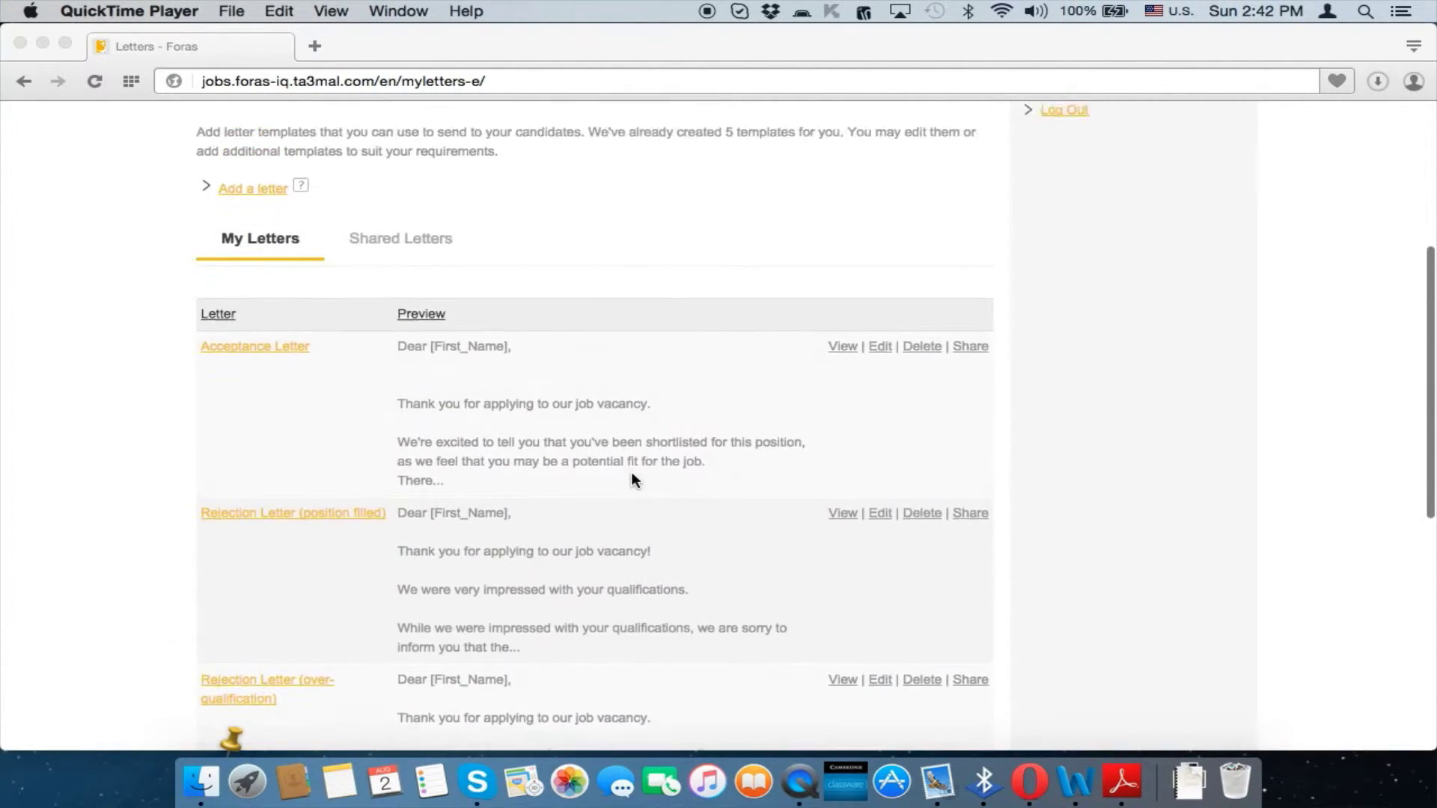
pyautogui.scroll(-6, 631, 473)
pyautogui.scroll(4, 631, 473)
pyautogui.scroll(4, 631, 473)
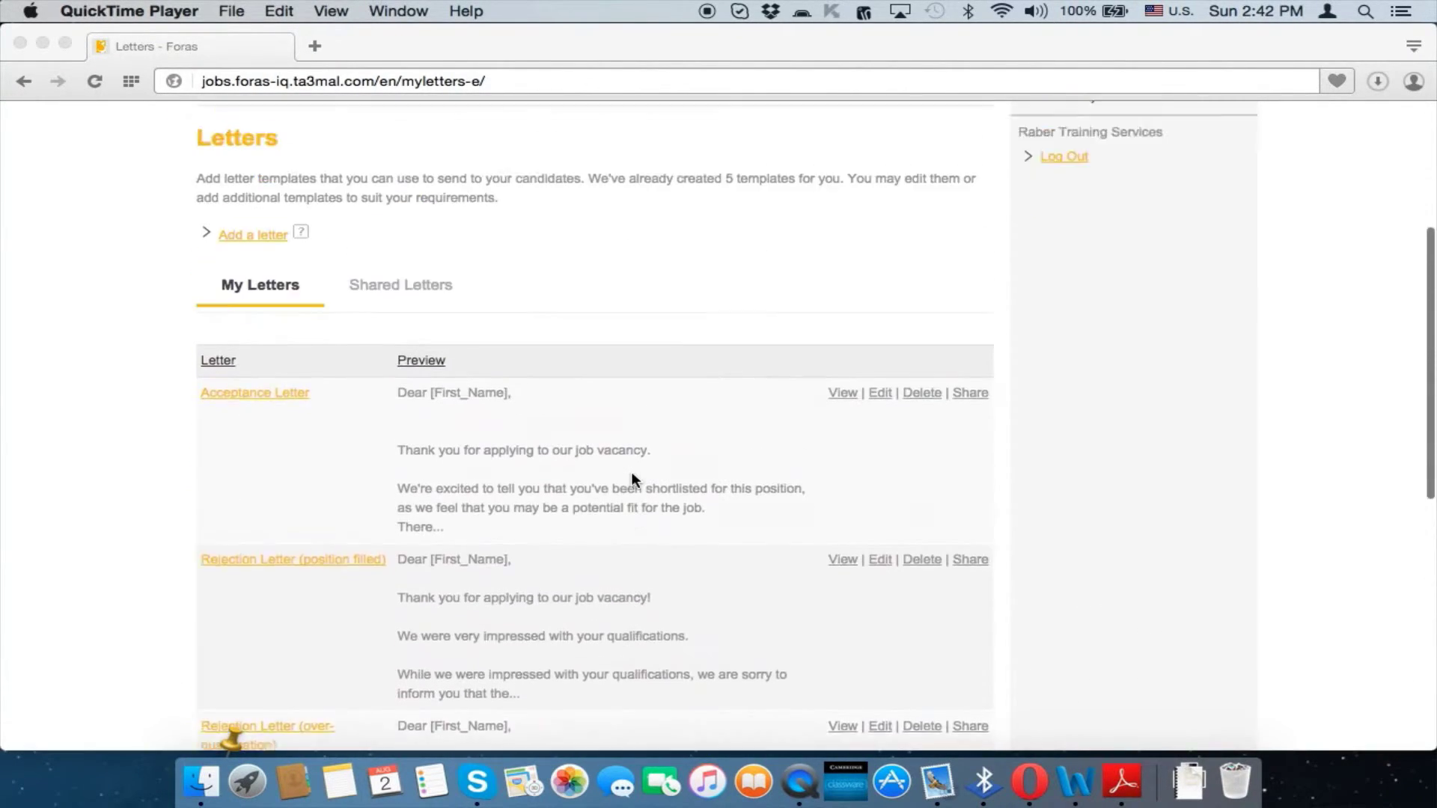
pyautogui.scroll(-5, 631, 473)
pyautogui.scroll(-4, 632, 475)
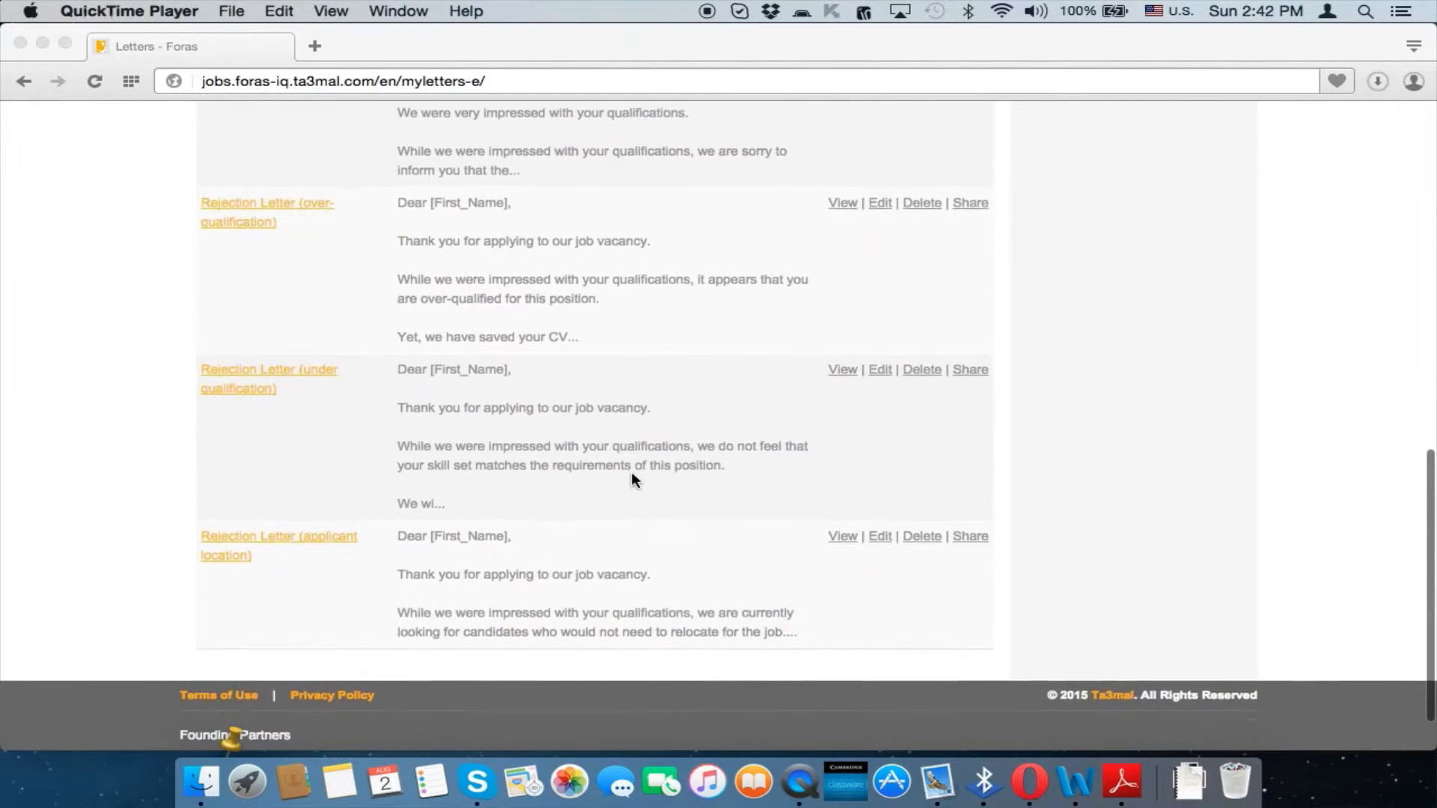
pyautogui.scroll(9, 631, 475)
pyautogui.scroll(-3, 631, 480)
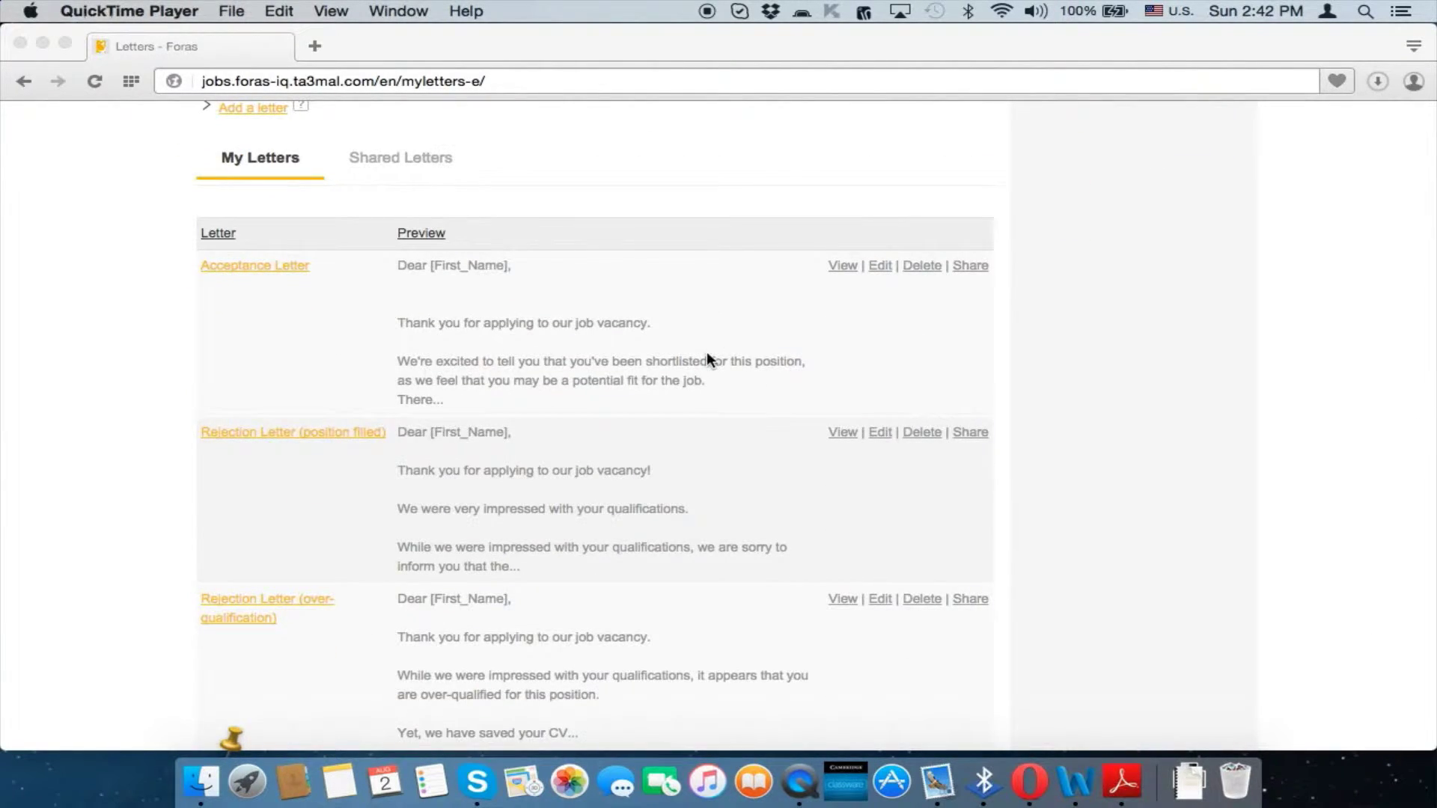
pyautogui.scroll(-1, 707, 356)
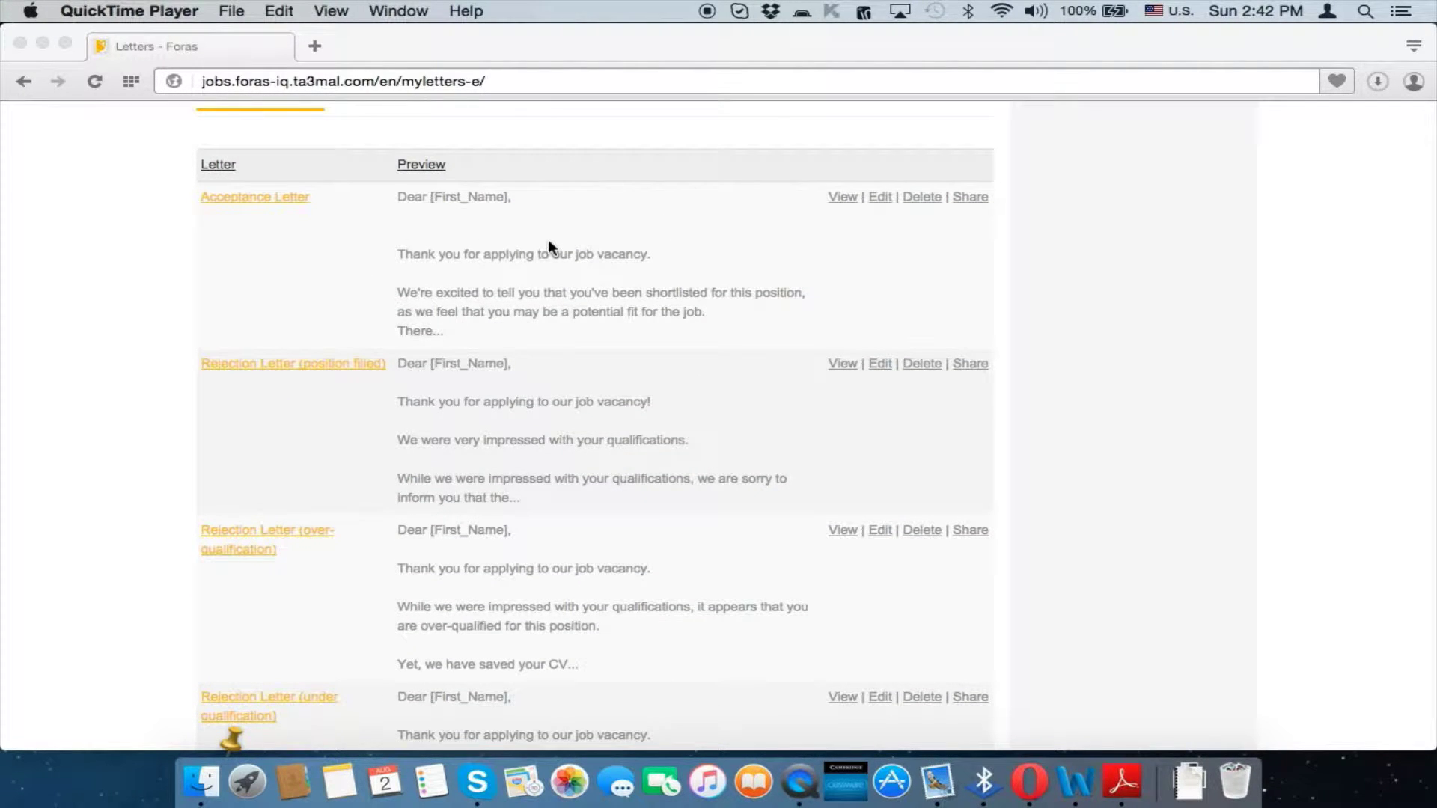
pyautogui.scroll(-1, 535, 223)
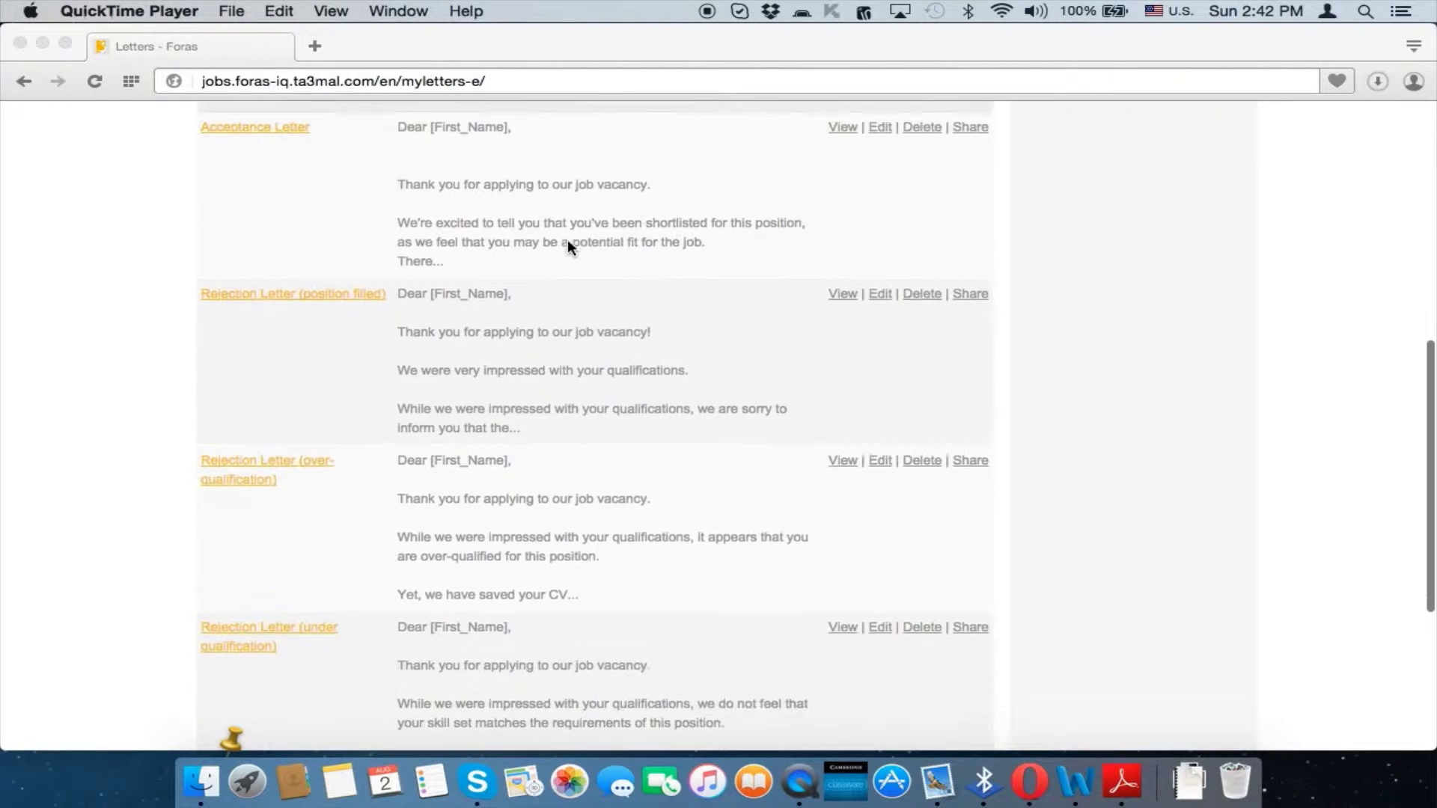
pyautogui.scroll(-1, 530, 354)
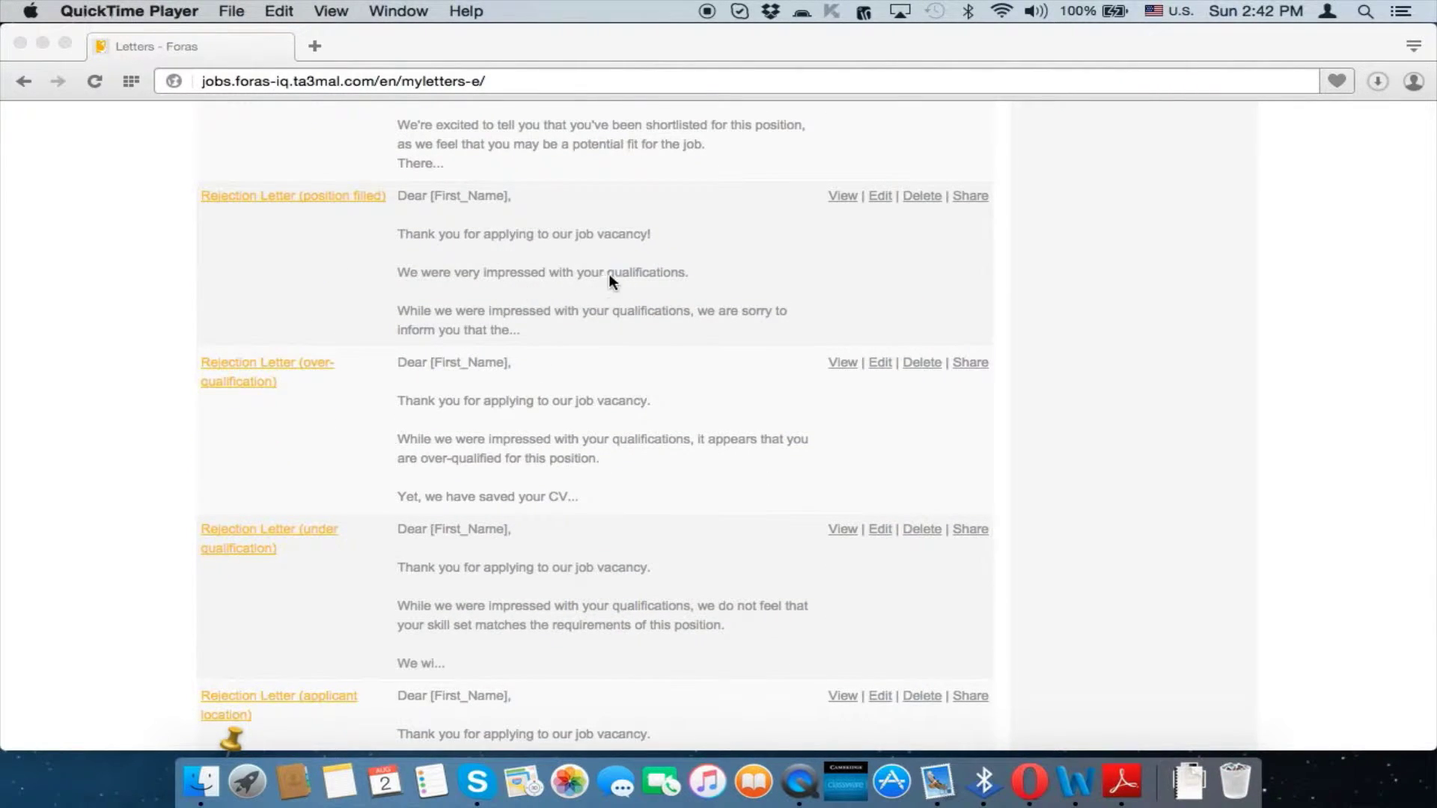
pyautogui.scroll(-1, 615, 284)
pyautogui.scroll(-1, 696, 419)
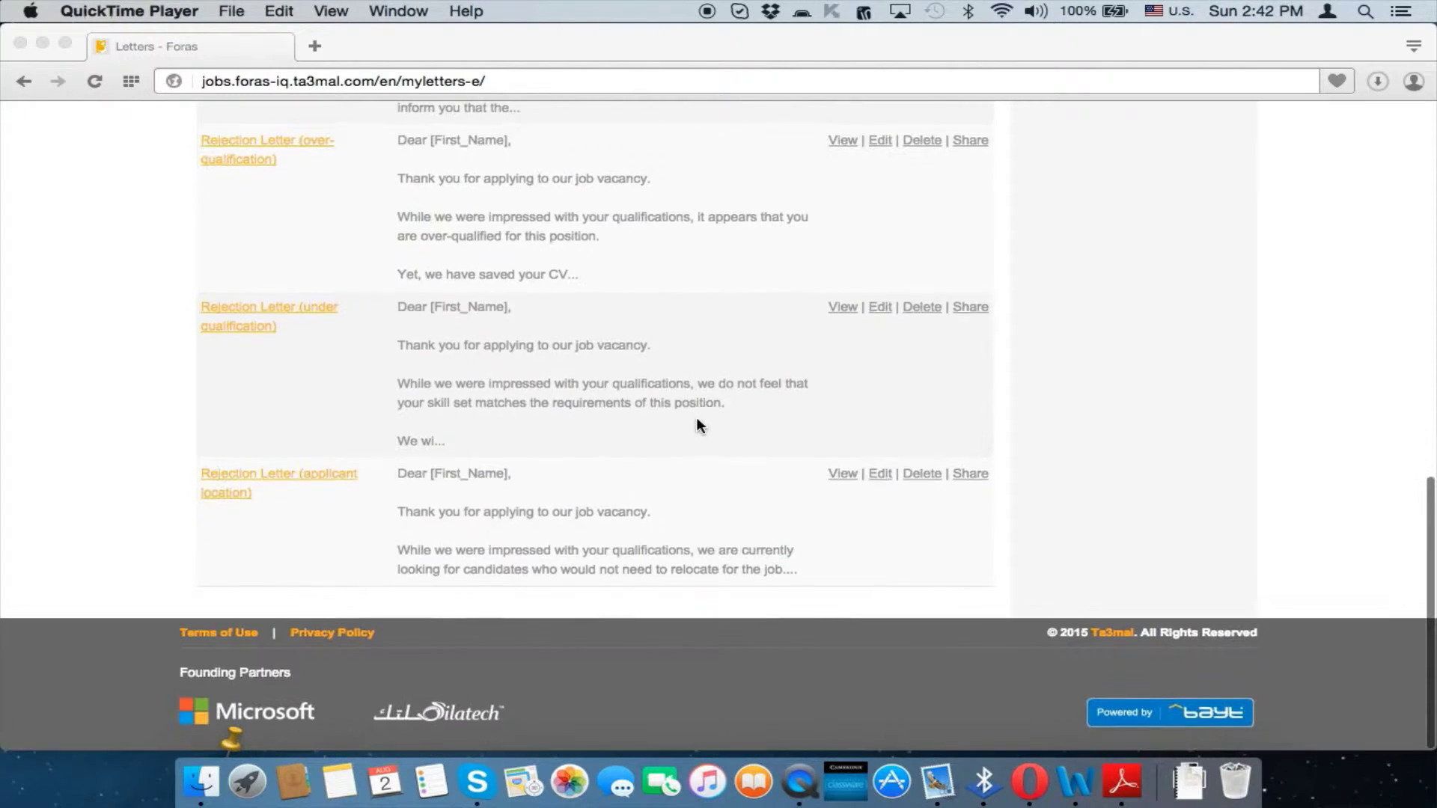
pyautogui.scroll(3, 697, 419)
pyautogui.scroll(2, 697, 421)
pyautogui.scroll(-1, 696, 421)
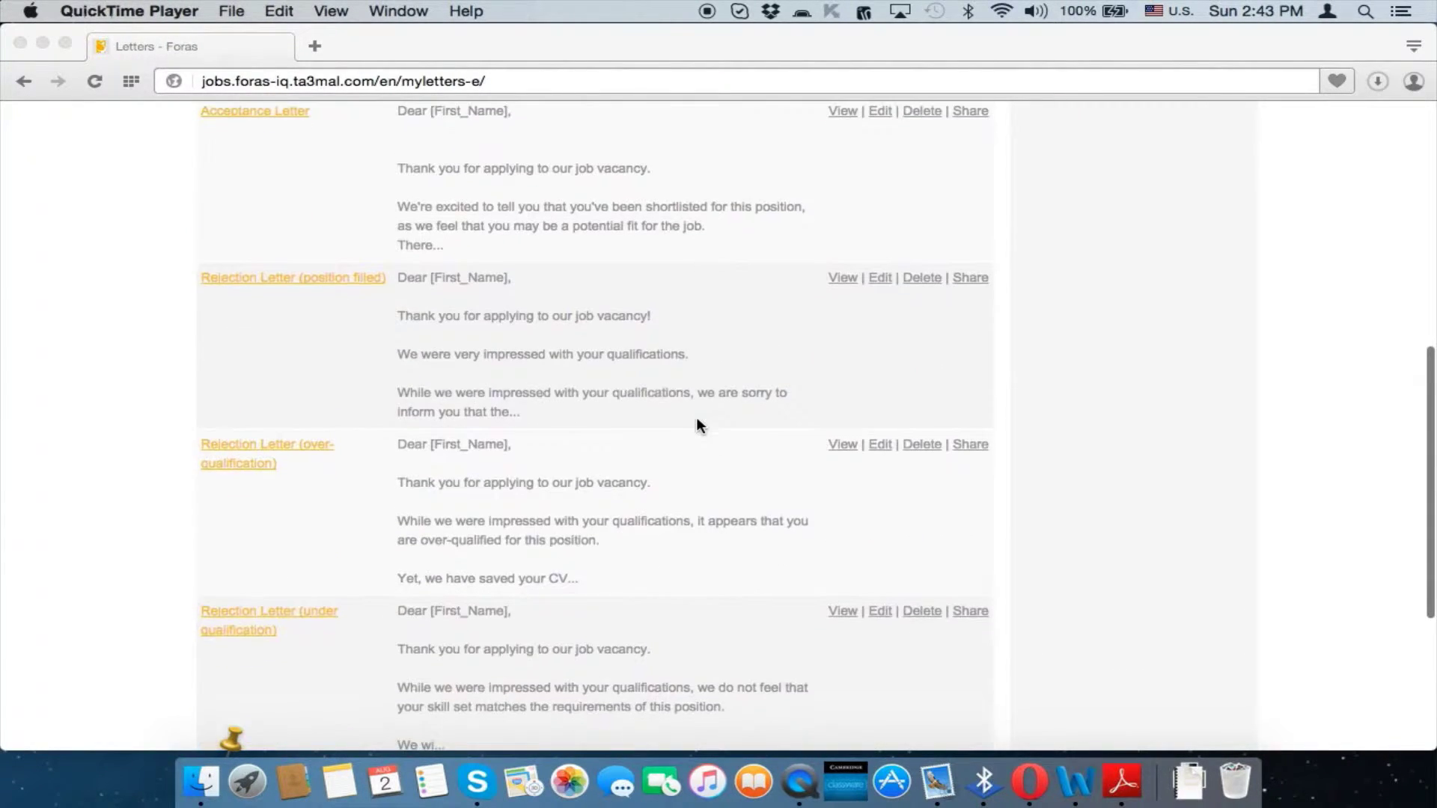
pyautogui.scroll(-1, 697, 425)
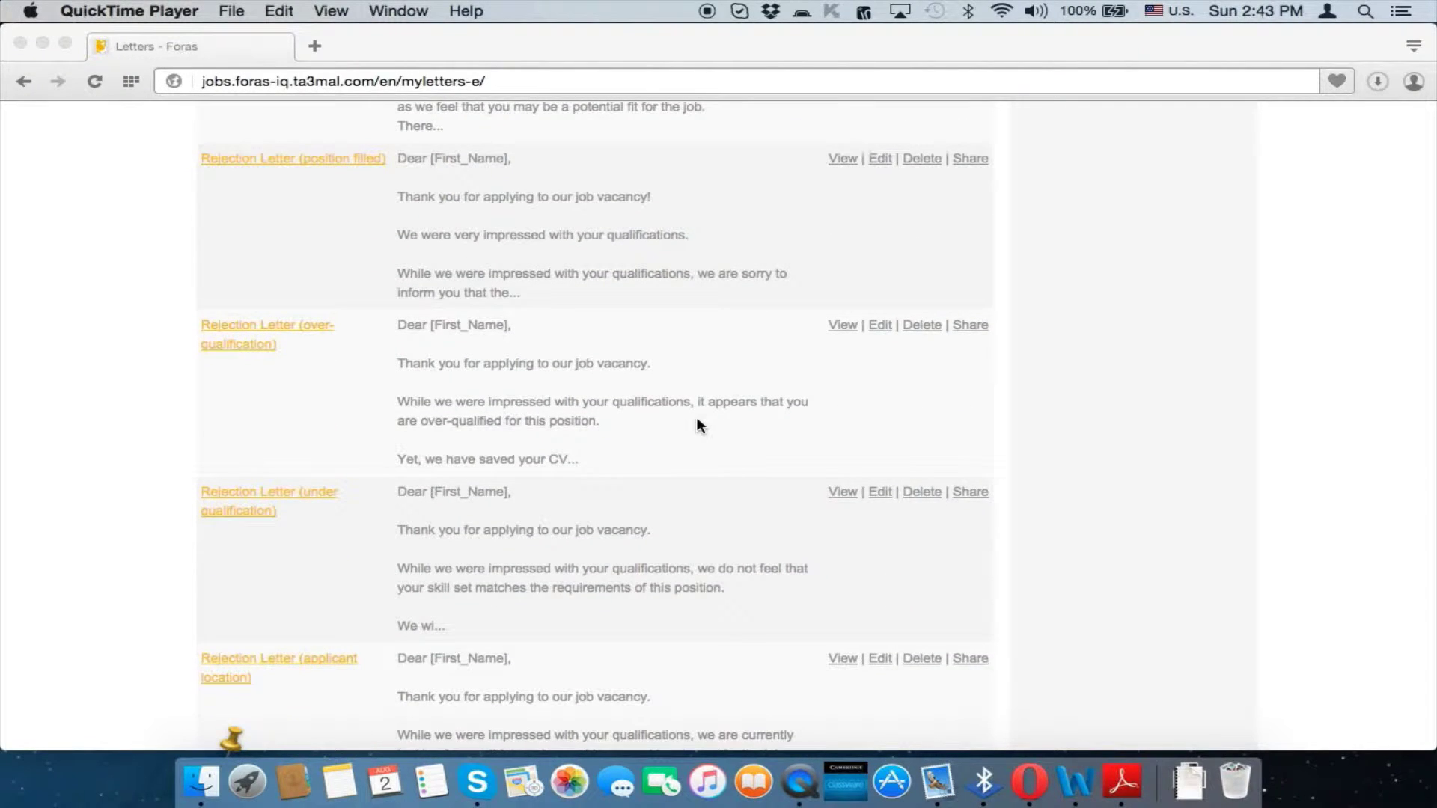
pyautogui.scroll(-1, 696, 421)
pyautogui.scroll(3, 696, 421)
pyautogui.scroll(3, 697, 421)
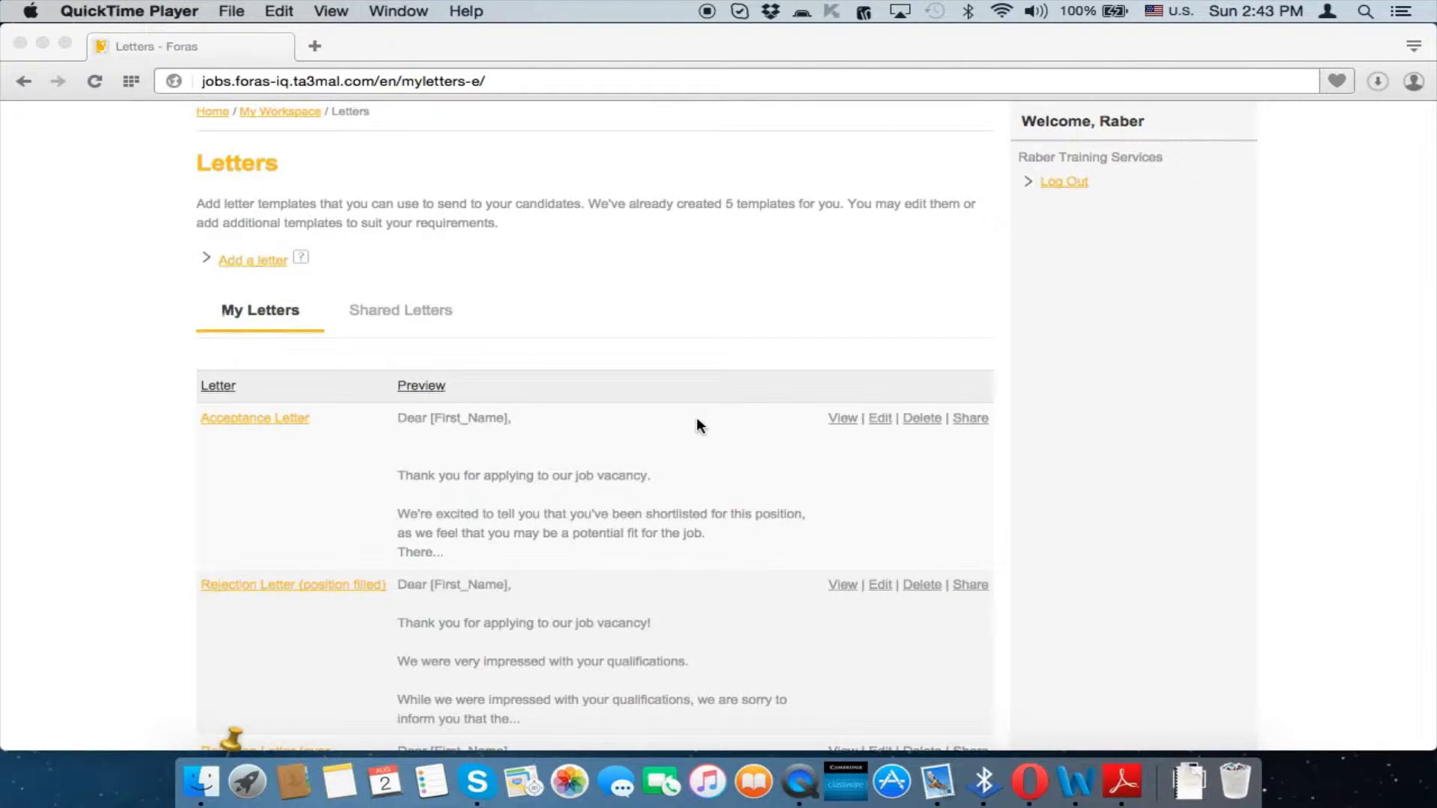
pyautogui.scroll(-3, 696, 426)
pyautogui.scroll(4, 696, 426)
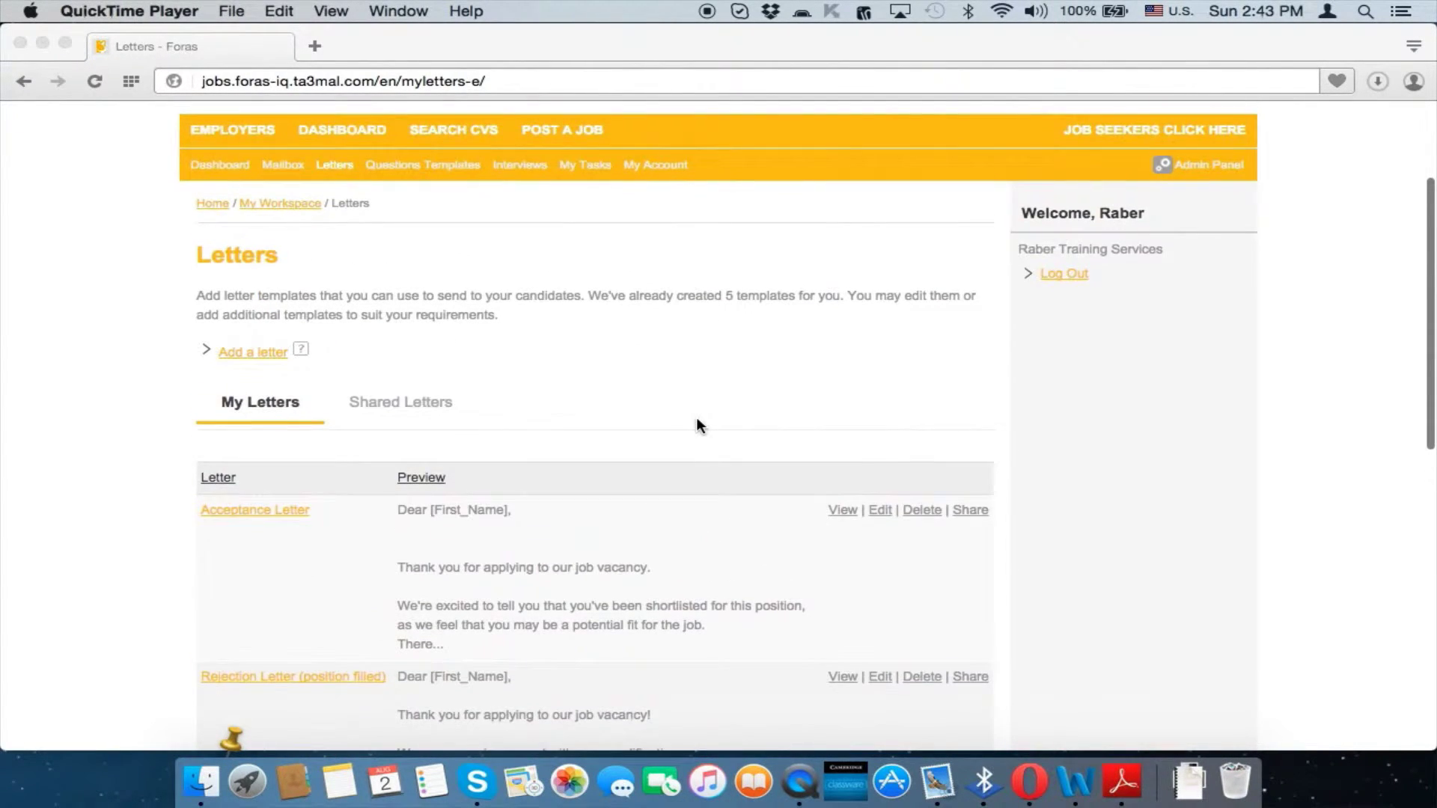
pyautogui.scroll(1, 696, 425)
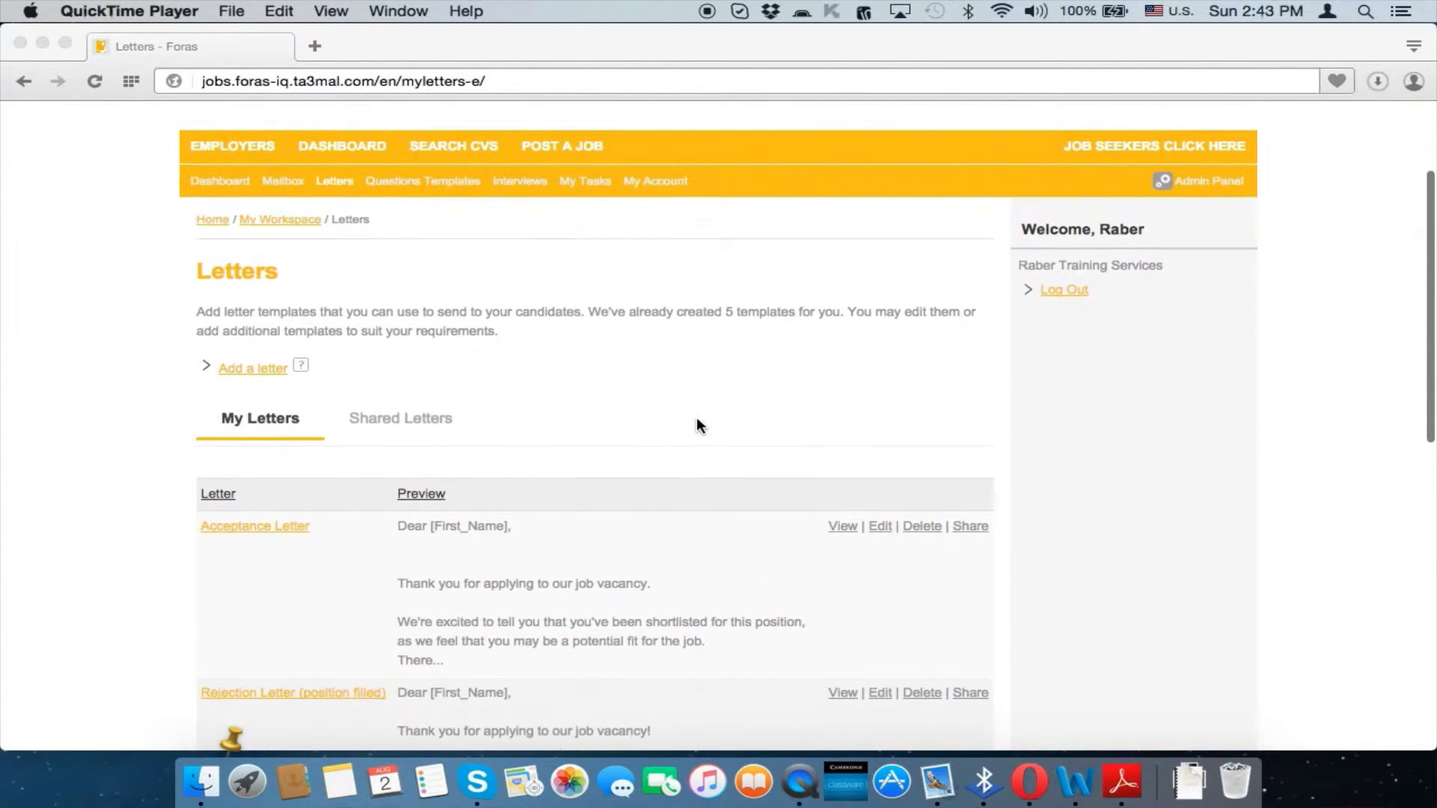
# Read the Acceptance Letter preview in its own tab, then close it and return to DASHBOARD
pyautogui.click(845, 527)
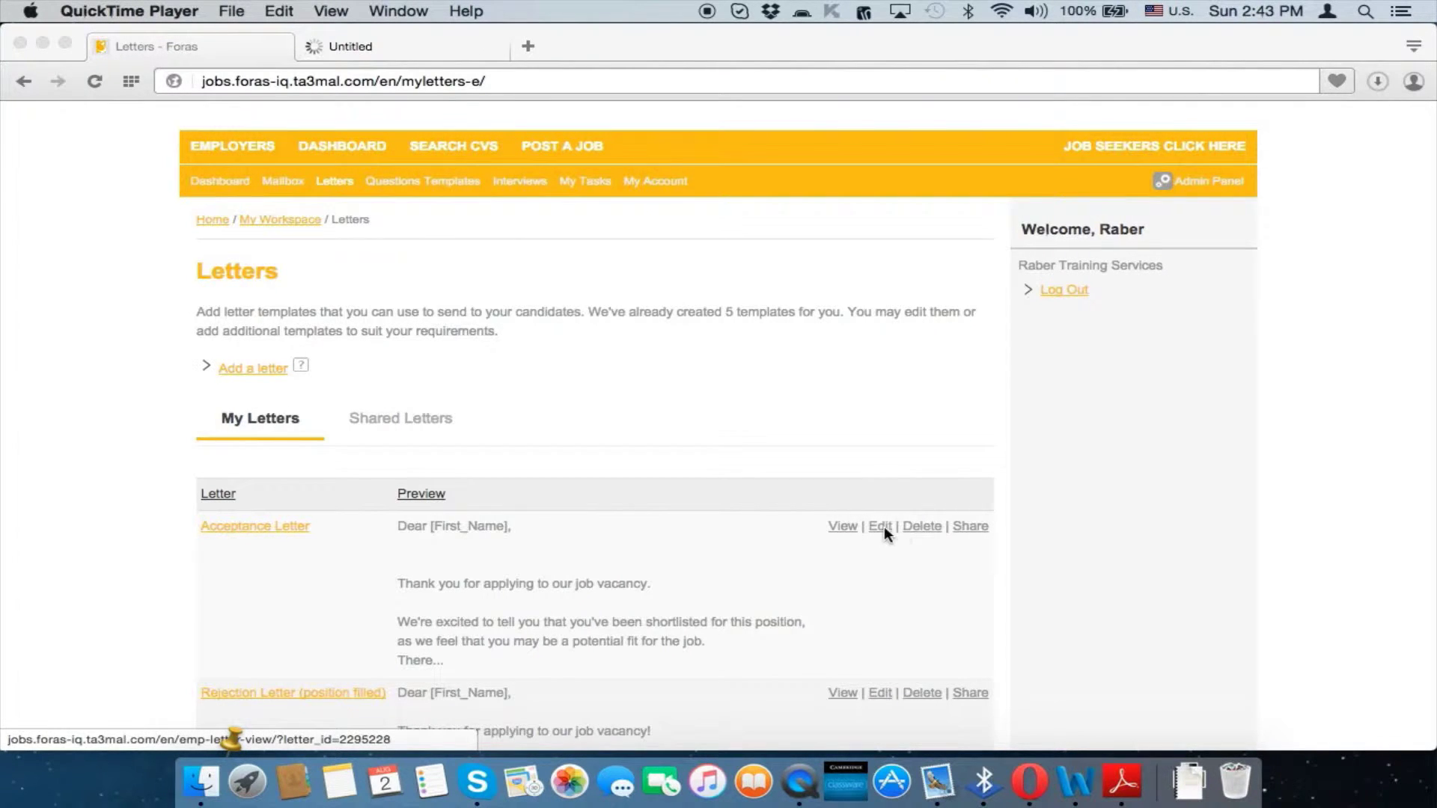
pyautogui.click(449, 45)
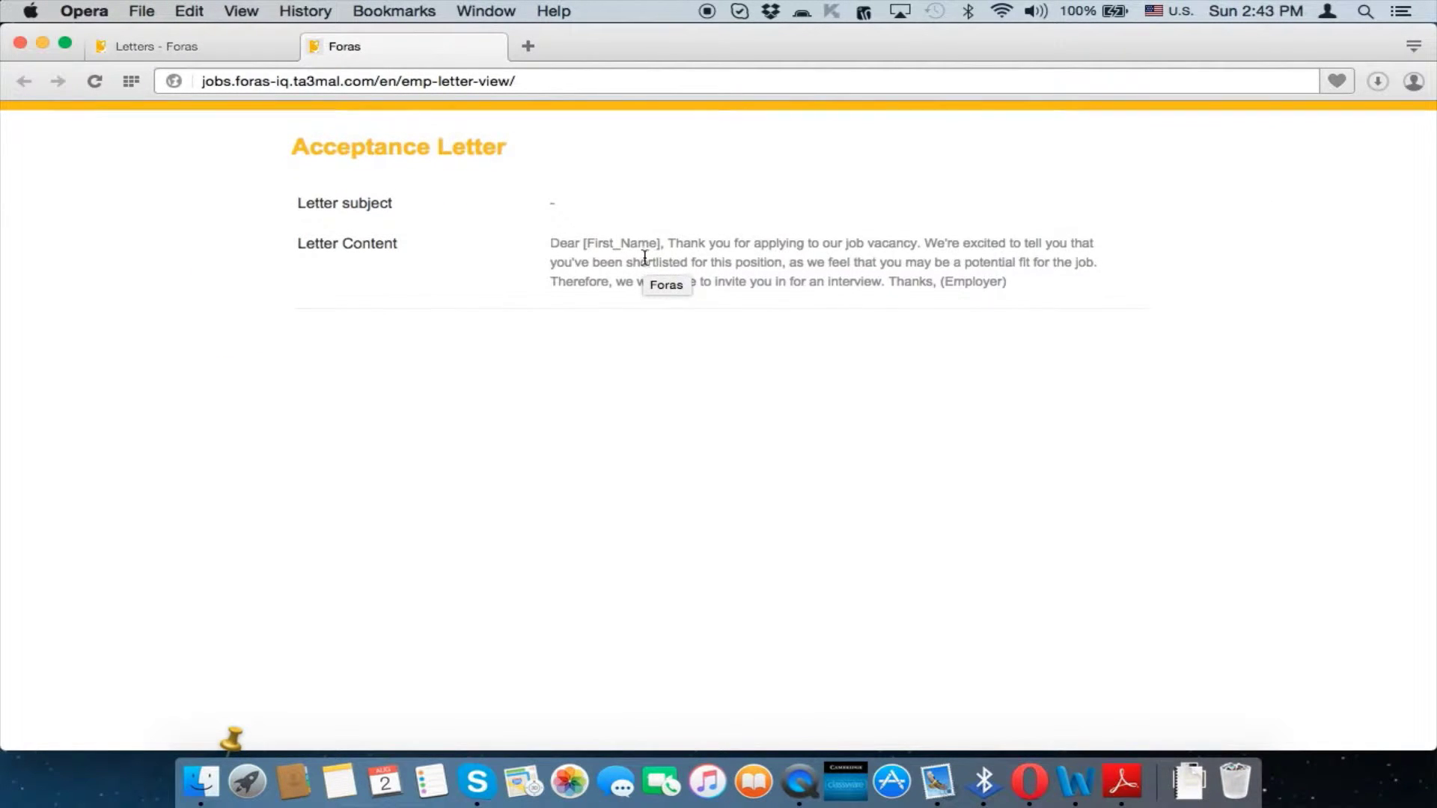
pyautogui.press('super+w')
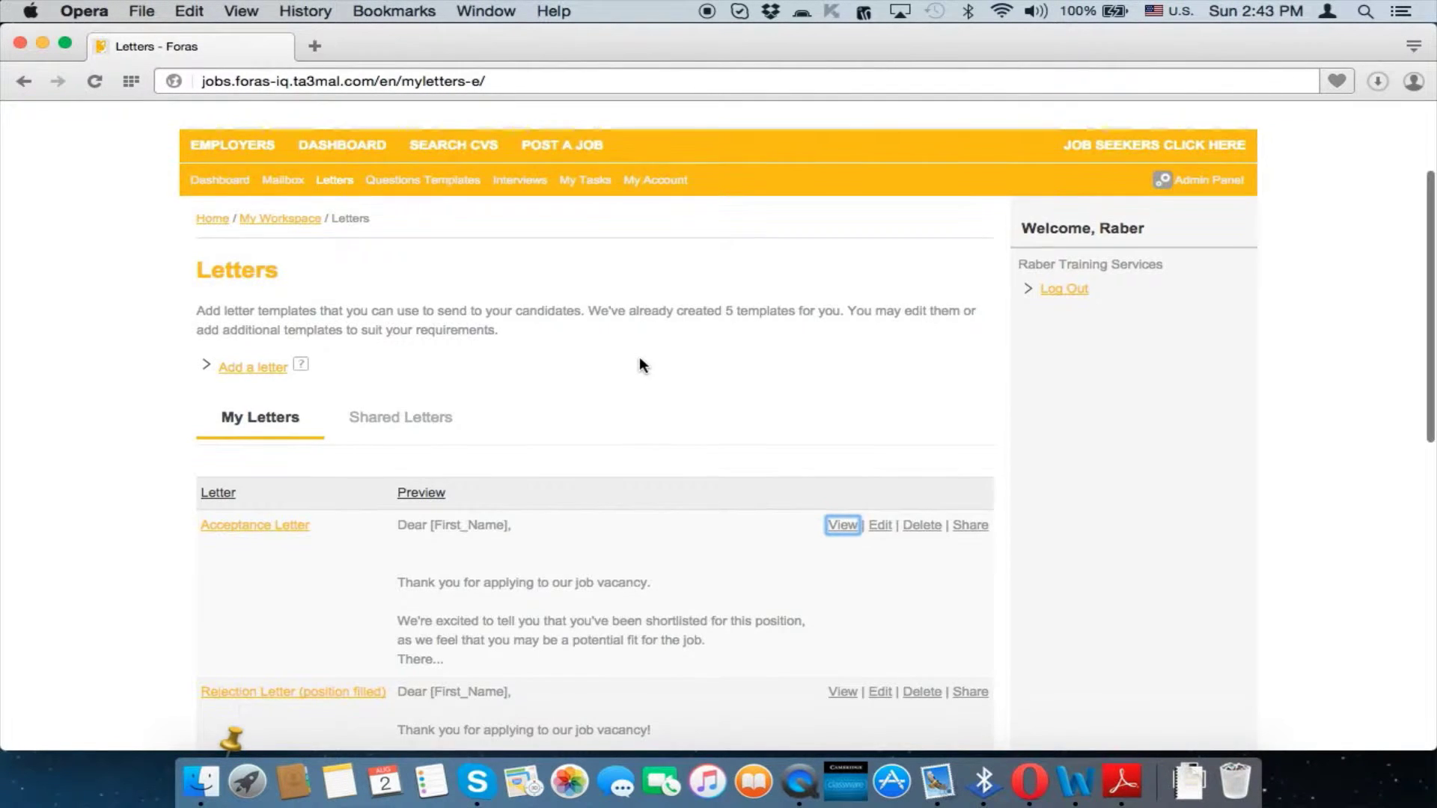
pyautogui.click(360, 153)
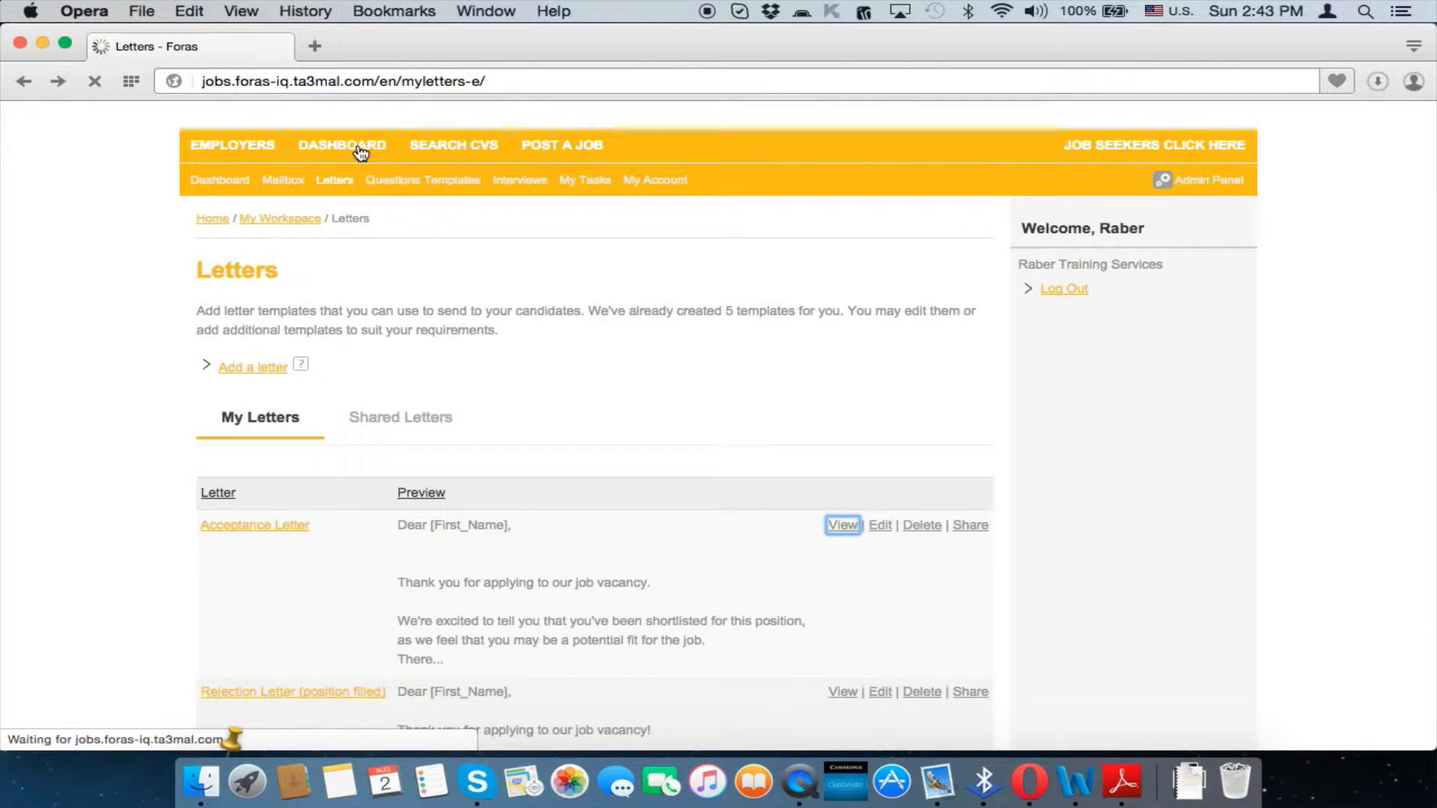
# Check Questions Templates, which lists only the Secretary template, then go back to the employers page
pyautogui.moveTo(354, 193)
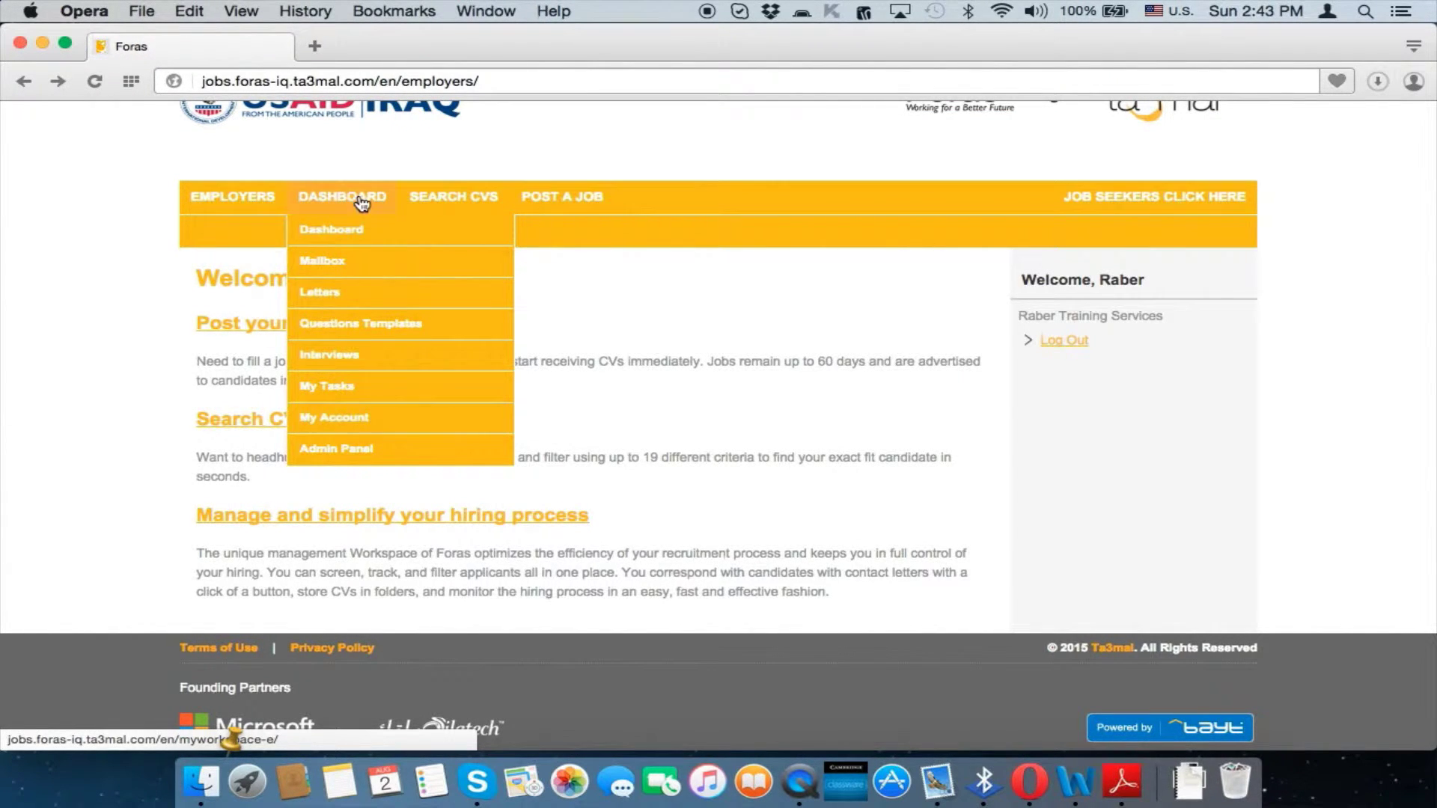
pyautogui.click(378, 330)
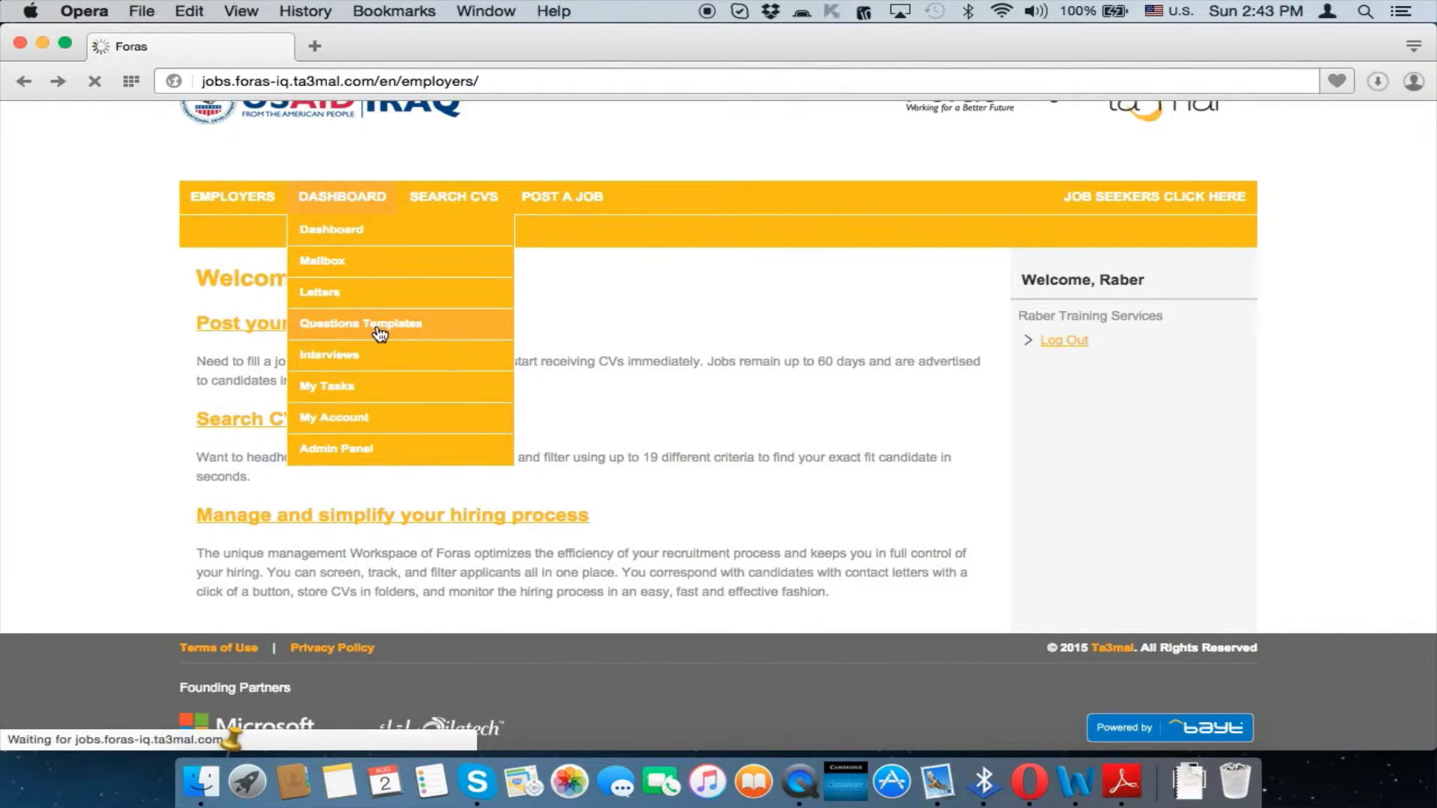
pyautogui.scroll(-1, 651, 522)
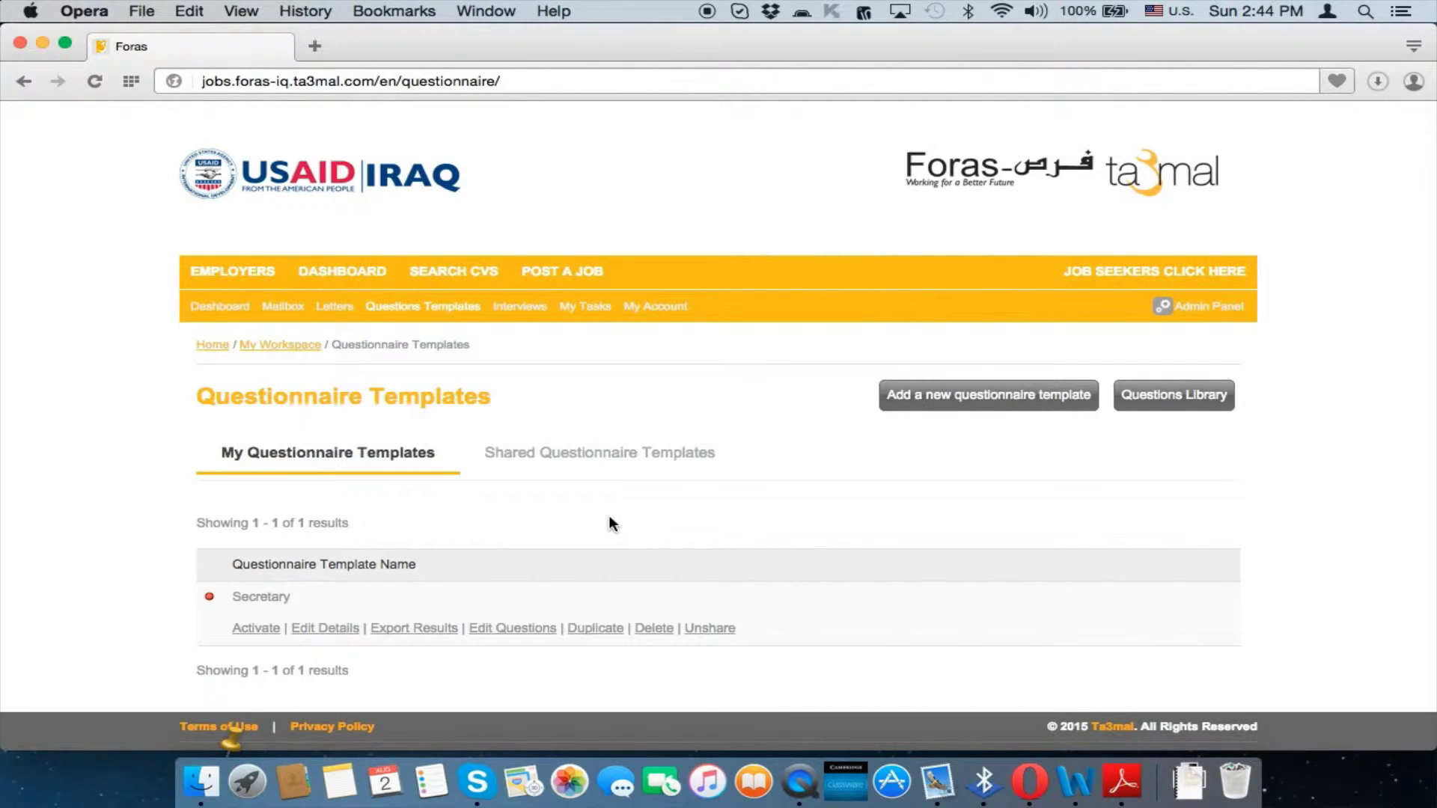
pyautogui.press('super+bracketleft')
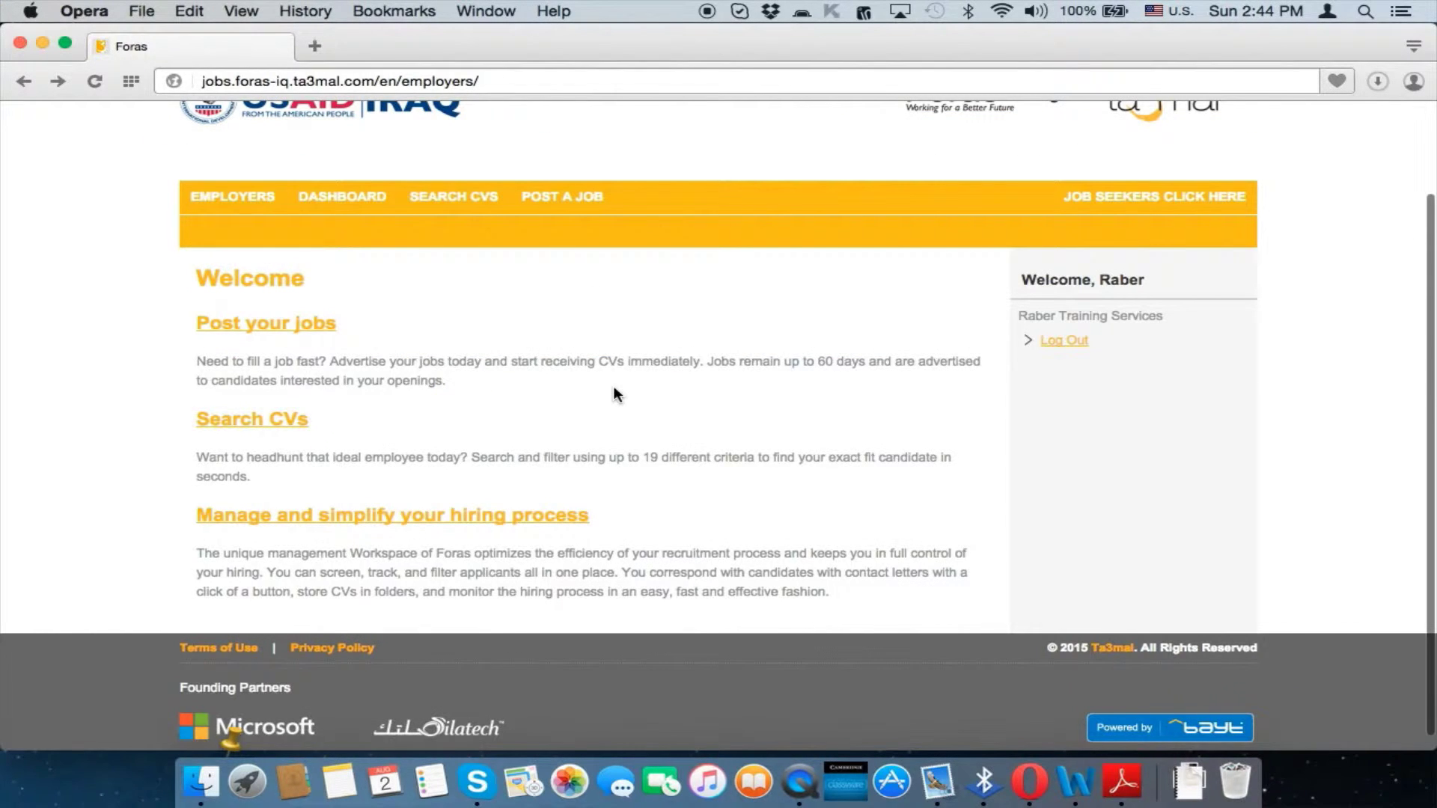
# Open My Interview Sessions, see that no sessions exist, and start a new interview session
pyautogui.moveTo(338, 199)
pyautogui.click(379, 358)
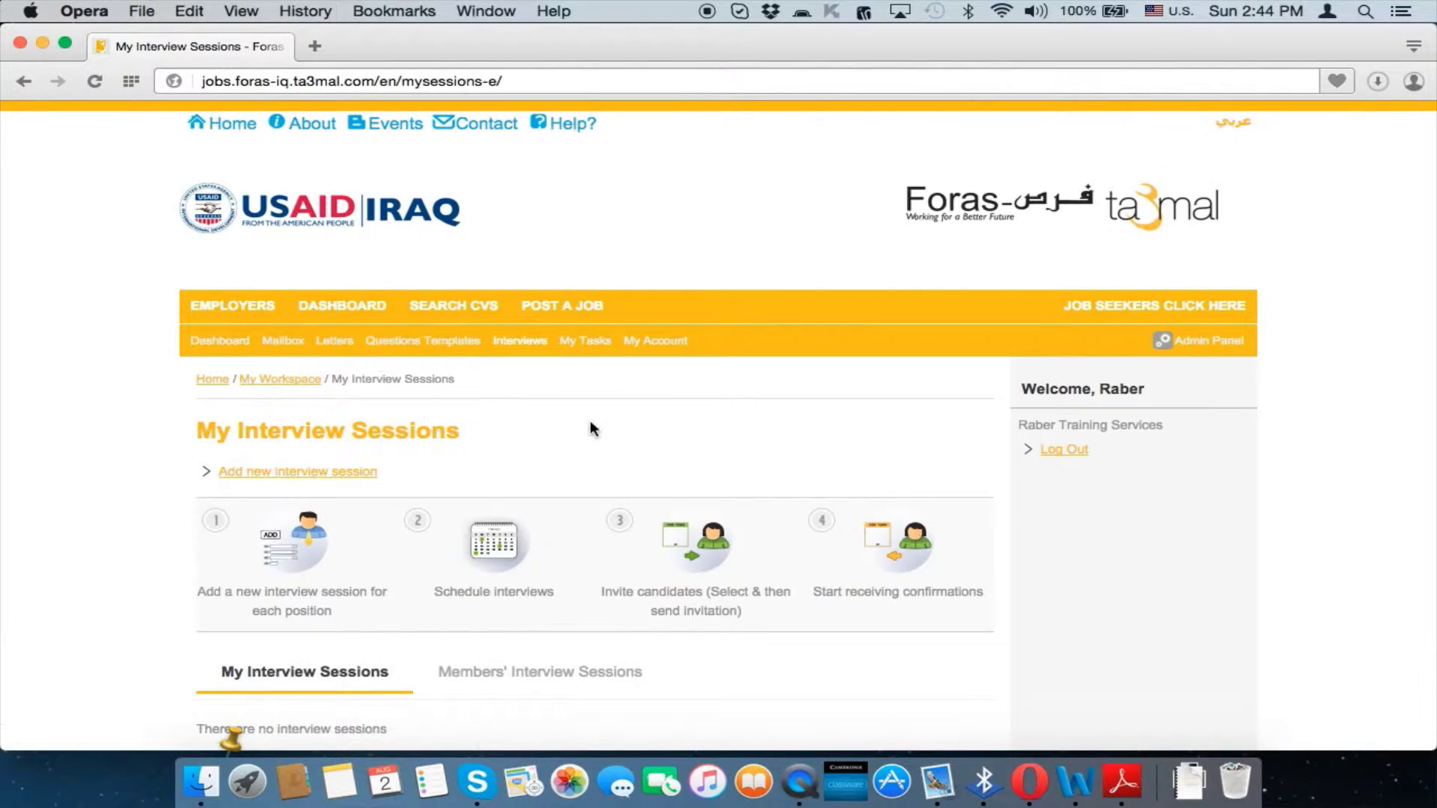
pyautogui.scroll(-3, 589, 423)
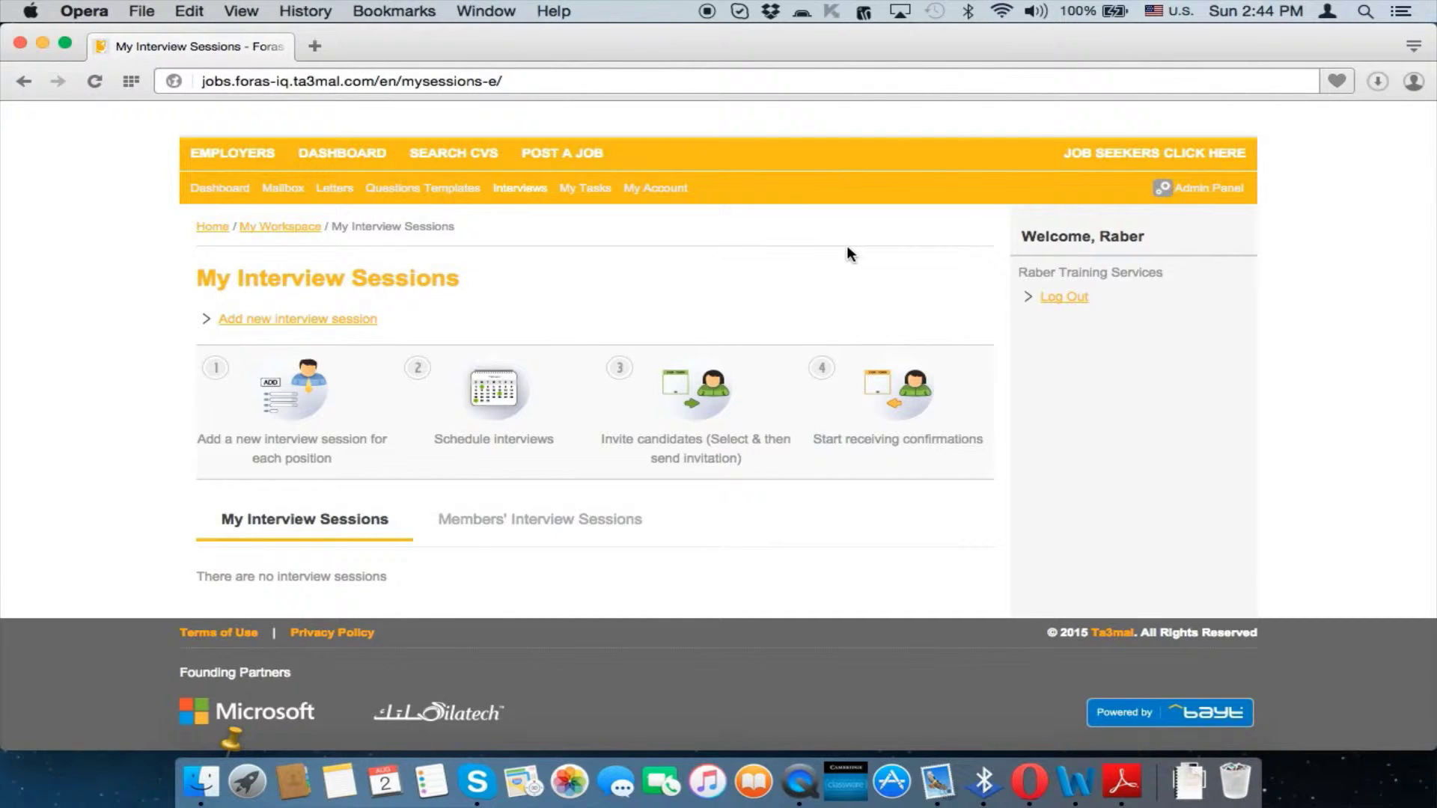
pyautogui.click(326, 321)
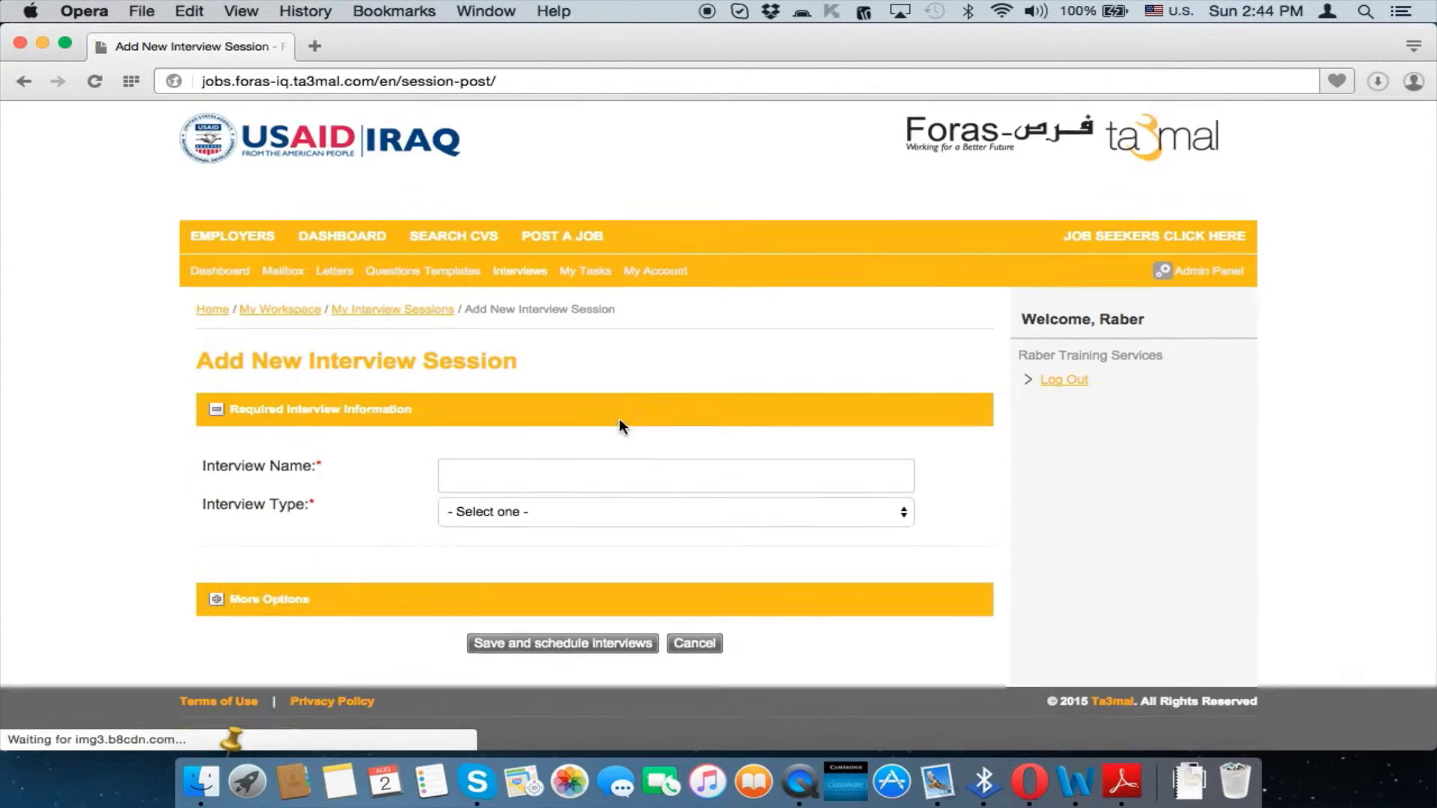
pyautogui.scroll(-2, 619, 425)
pyautogui.click(589, 410)
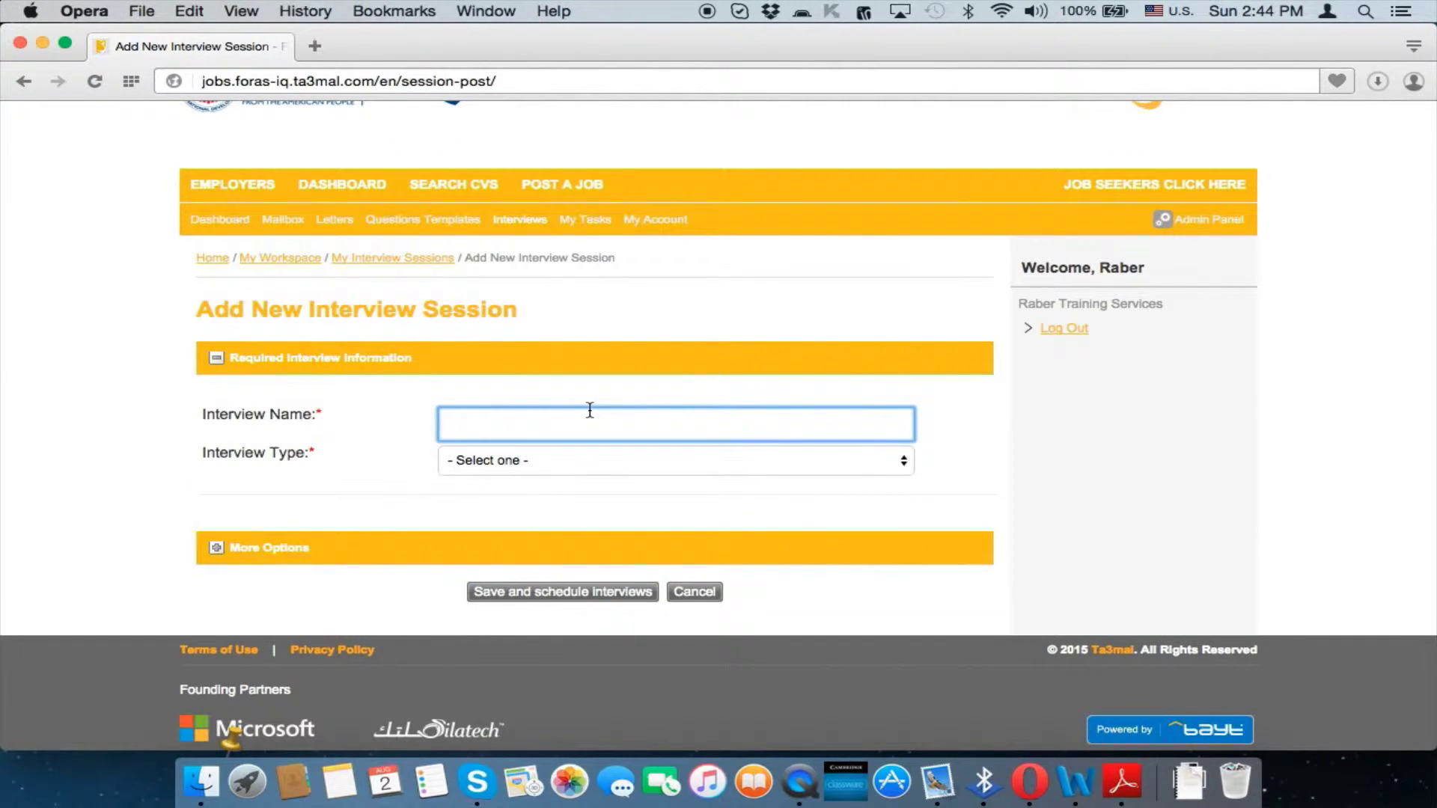
pyautogui.write('Interviw f')
pyautogui.press('BackSpace')
pyautogui.press('BackSpace')
pyautogui.press('BackSpace')
pyautogui.press('BackSpace')
pyautogui.write('iew for secretry')
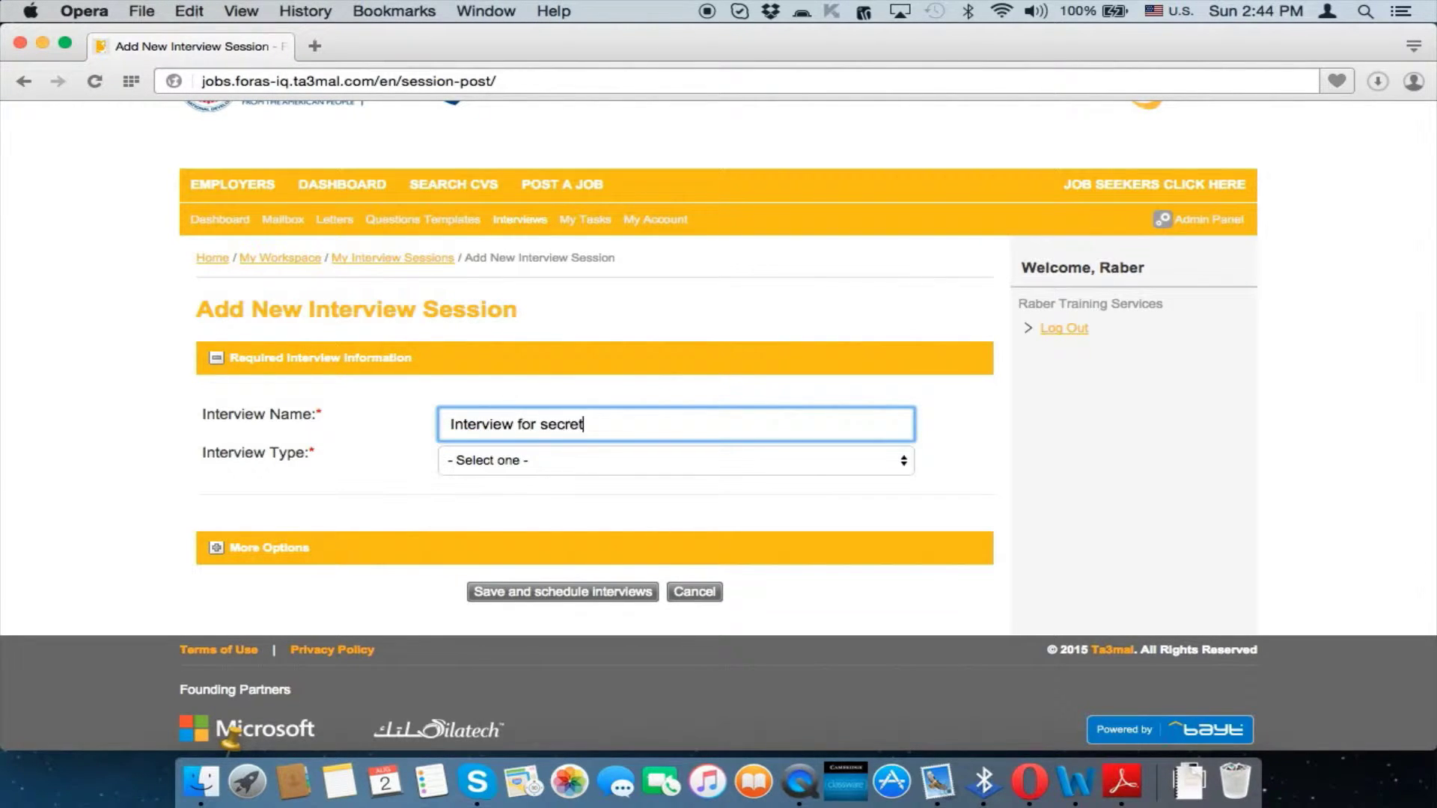
pyautogui.press('BackSpace')
pyautogui.press('BackSpace')
pyautogui.press('BackSpace')
pyautogui.press('BackSpace')
pyautogui.write('tary position')
pyautogui.click(632, 458)
pyautogui.click(631, 479)
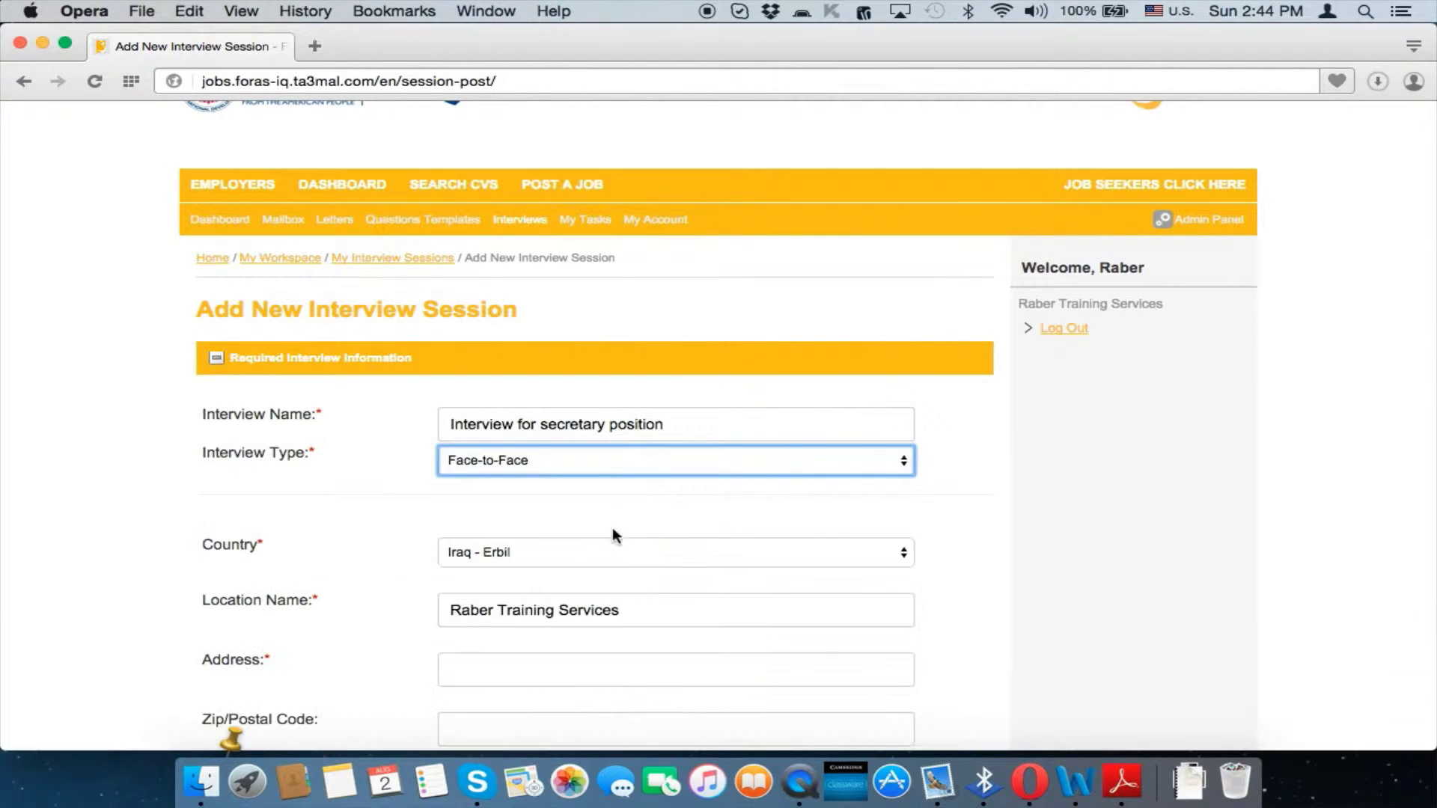
pyautogui.scroll(-3, 635, 563)
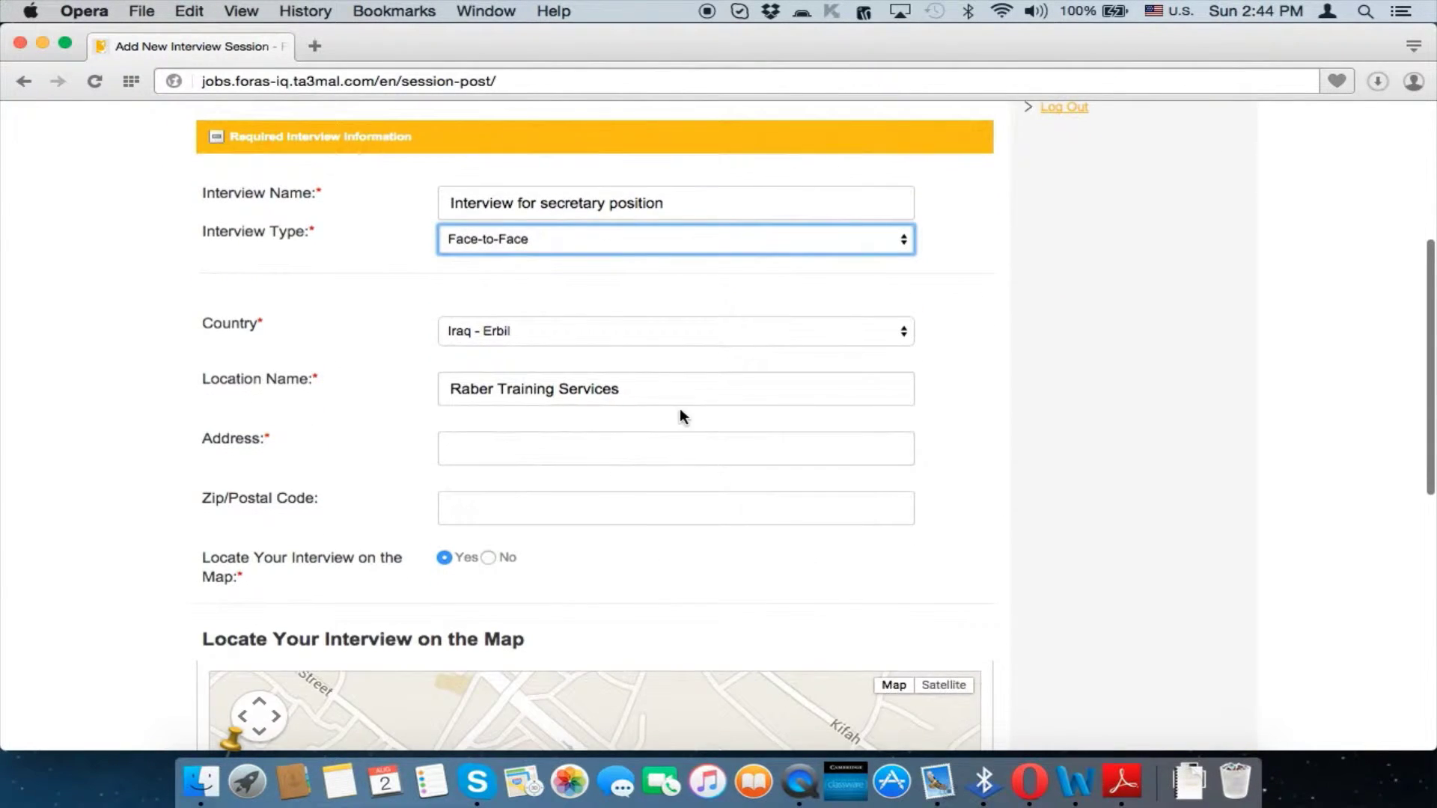
pyautogui.scroll(-4, 680, 409)
pyautogui.scroll(-5, 680, 409)
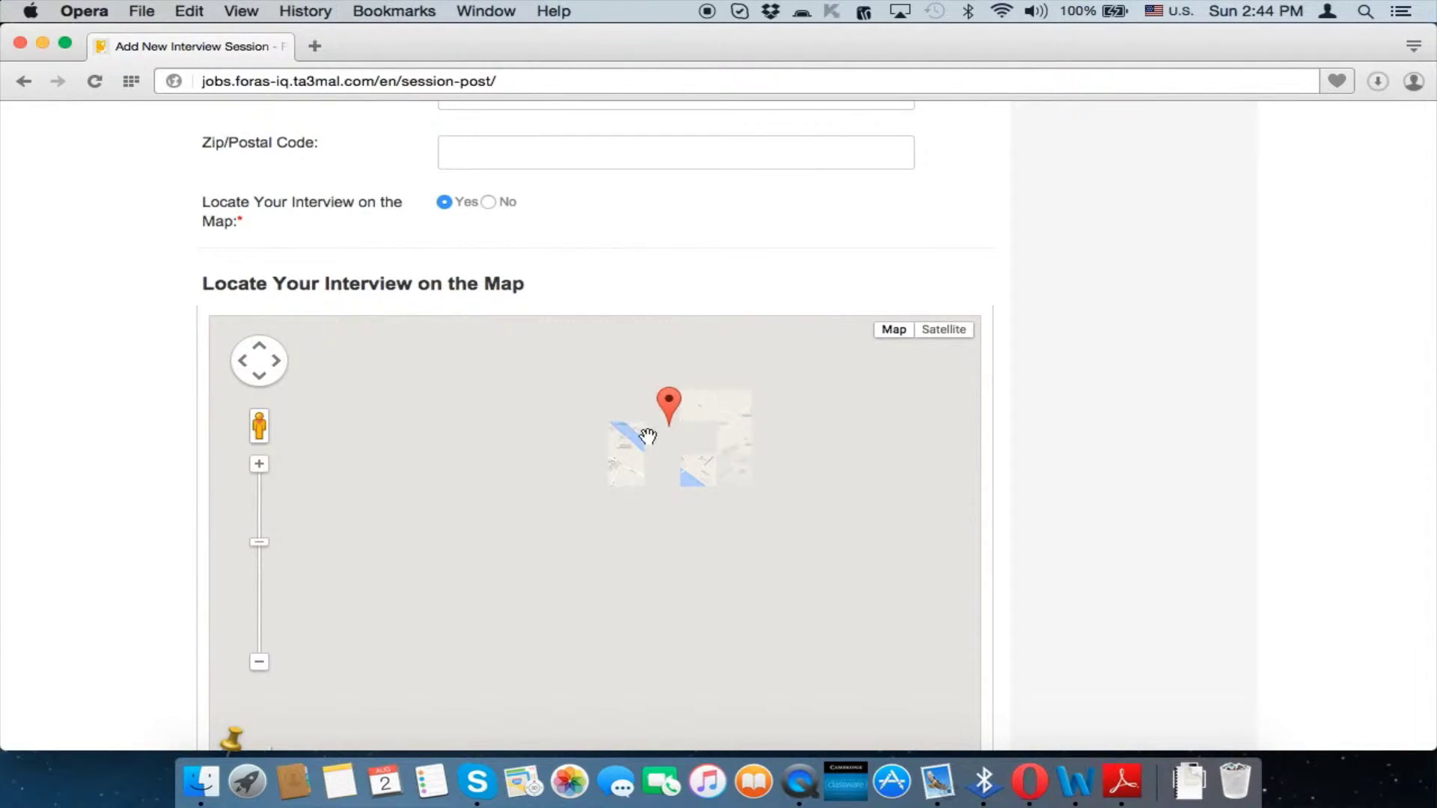
pyautogui.scroll(-6, 999, 406)
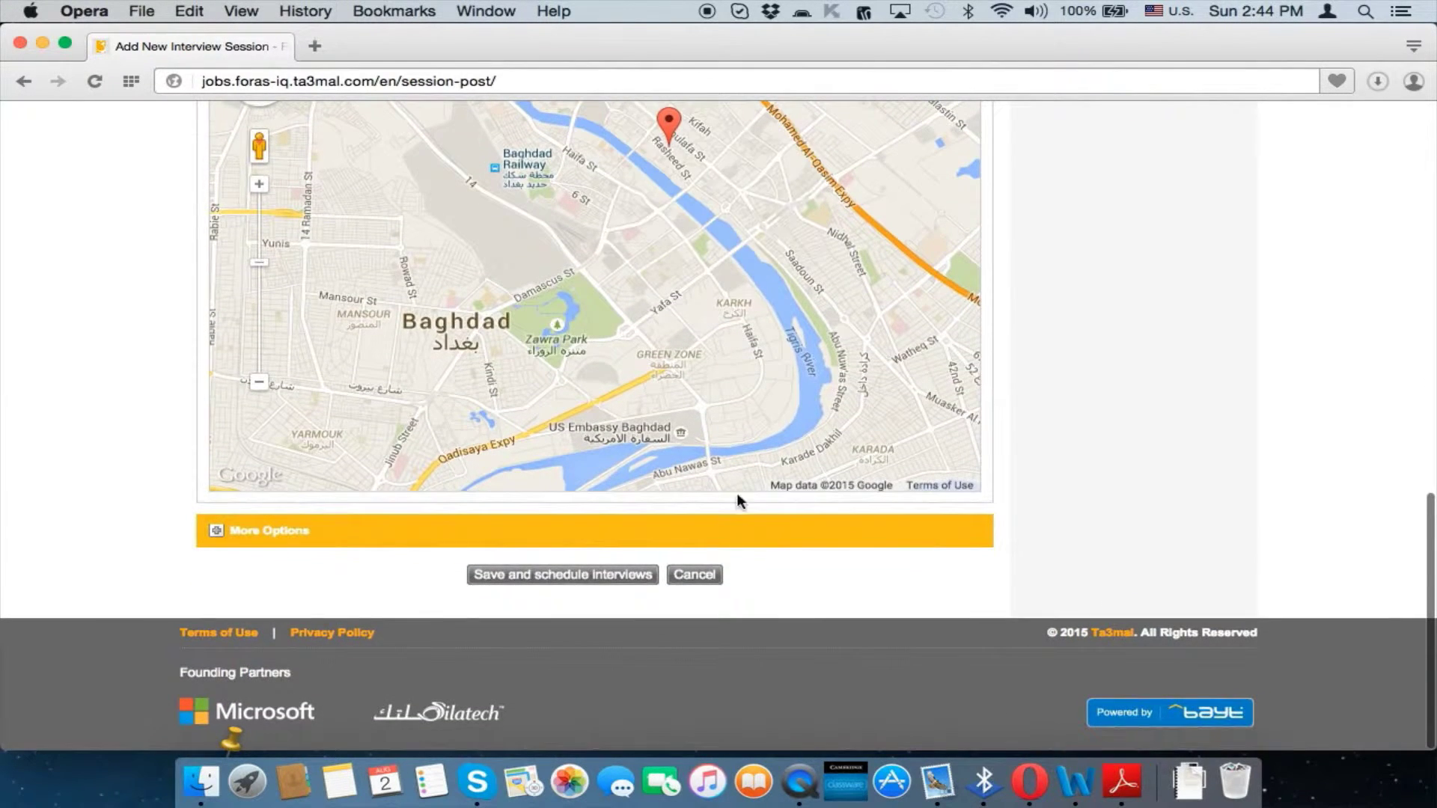
pyautogui.click(597, 576)
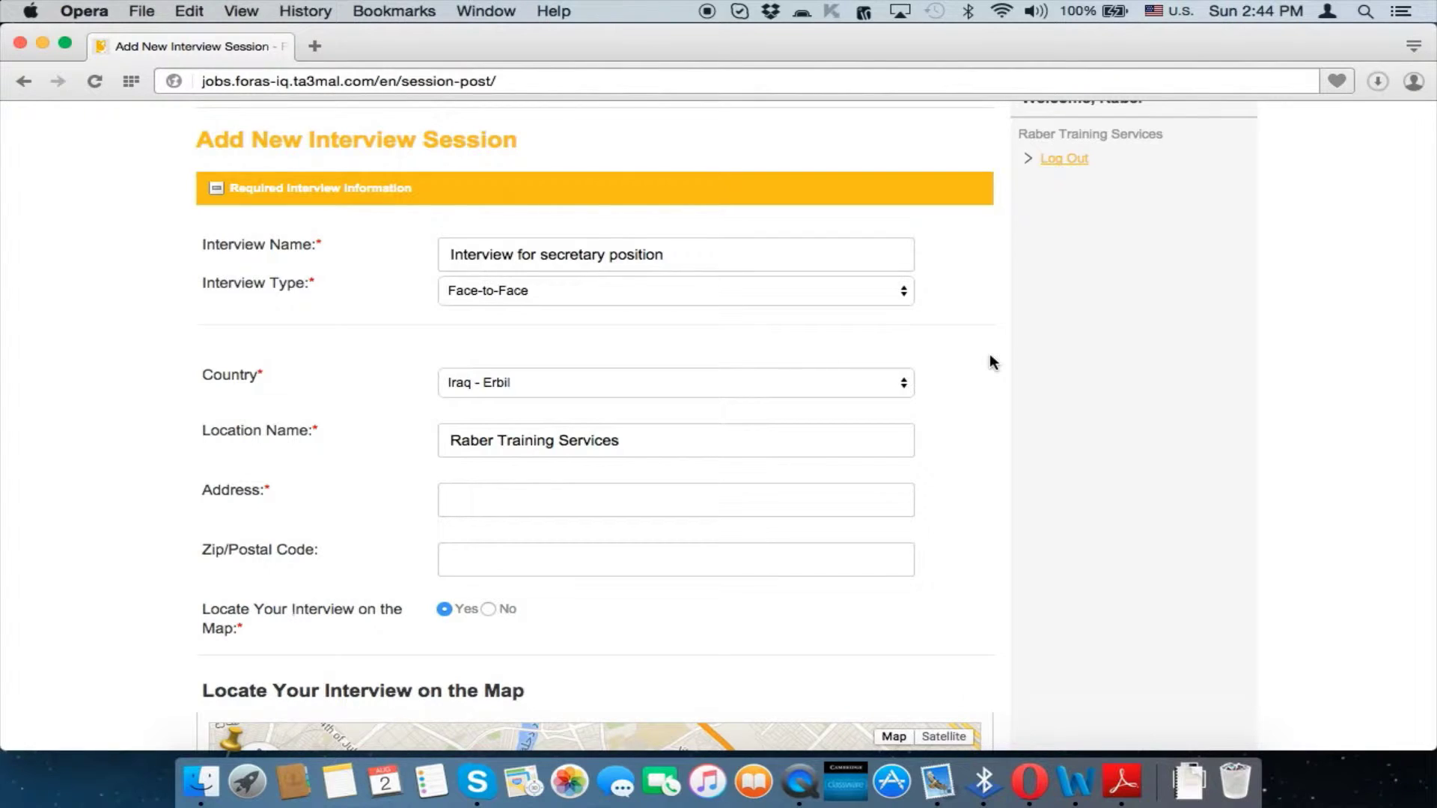
pyautogui.scroll(1, 992, 363)
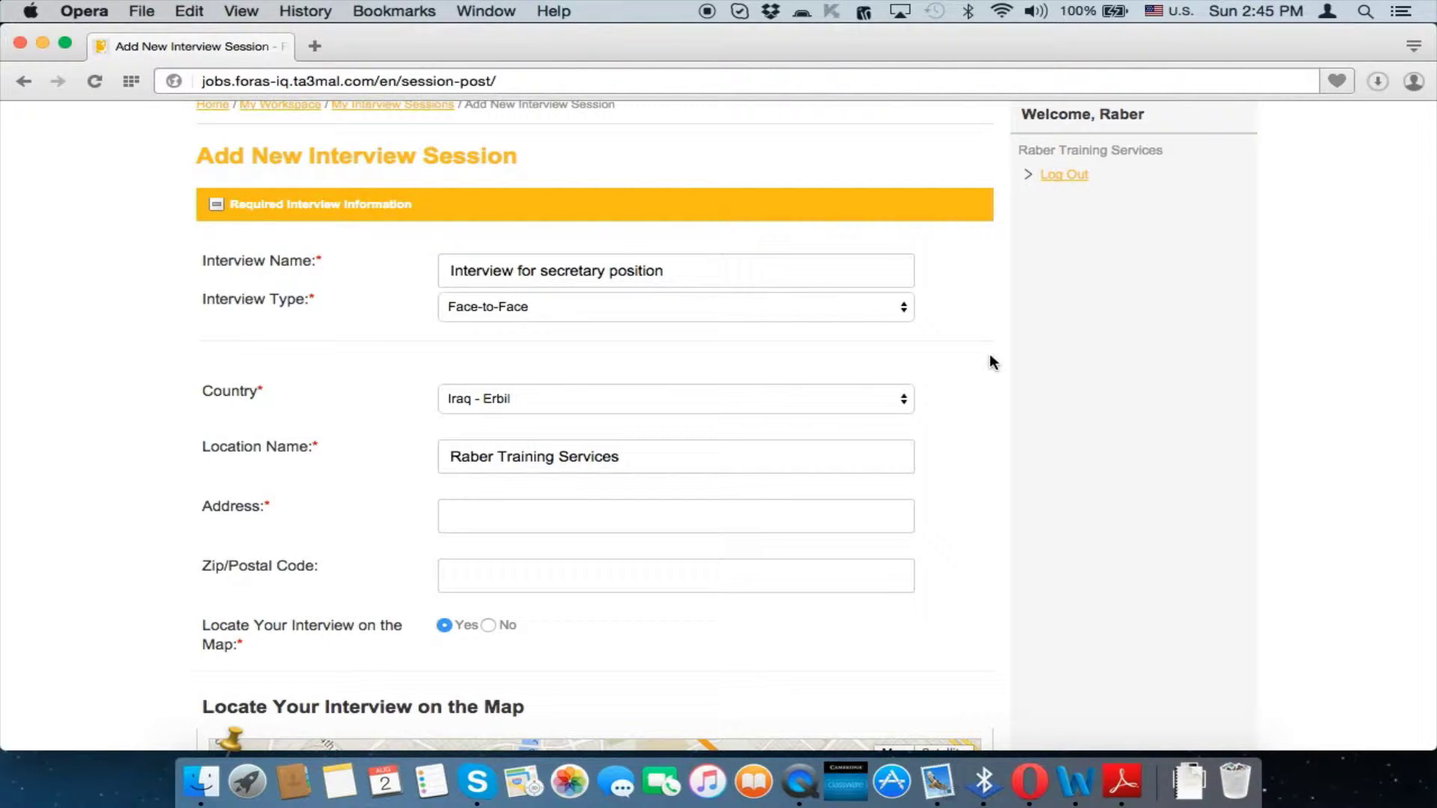
pyautogui.scroll(-10, 990, 358)
pyautogui.rightClick(991, 358)
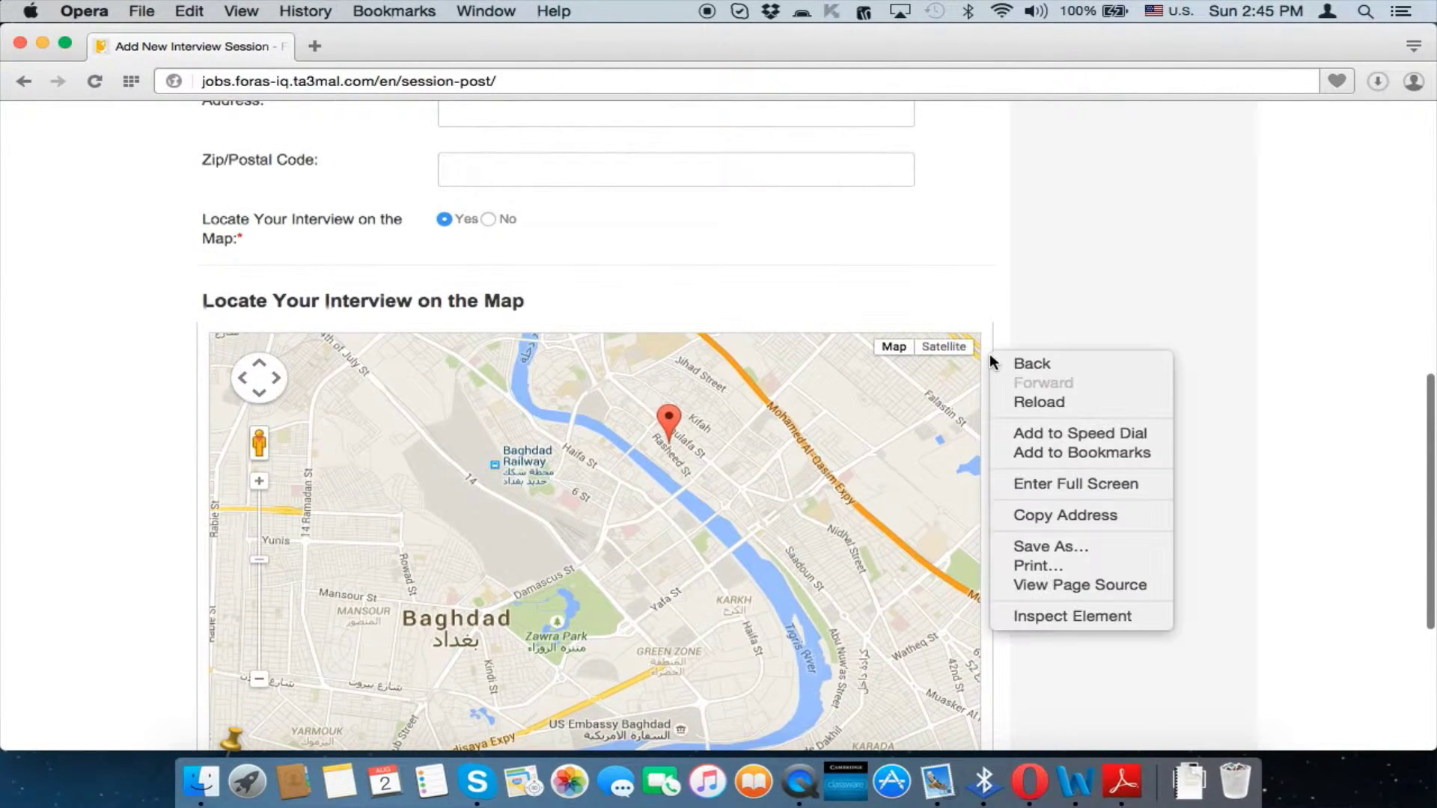
pyautogui.click(913, 256)
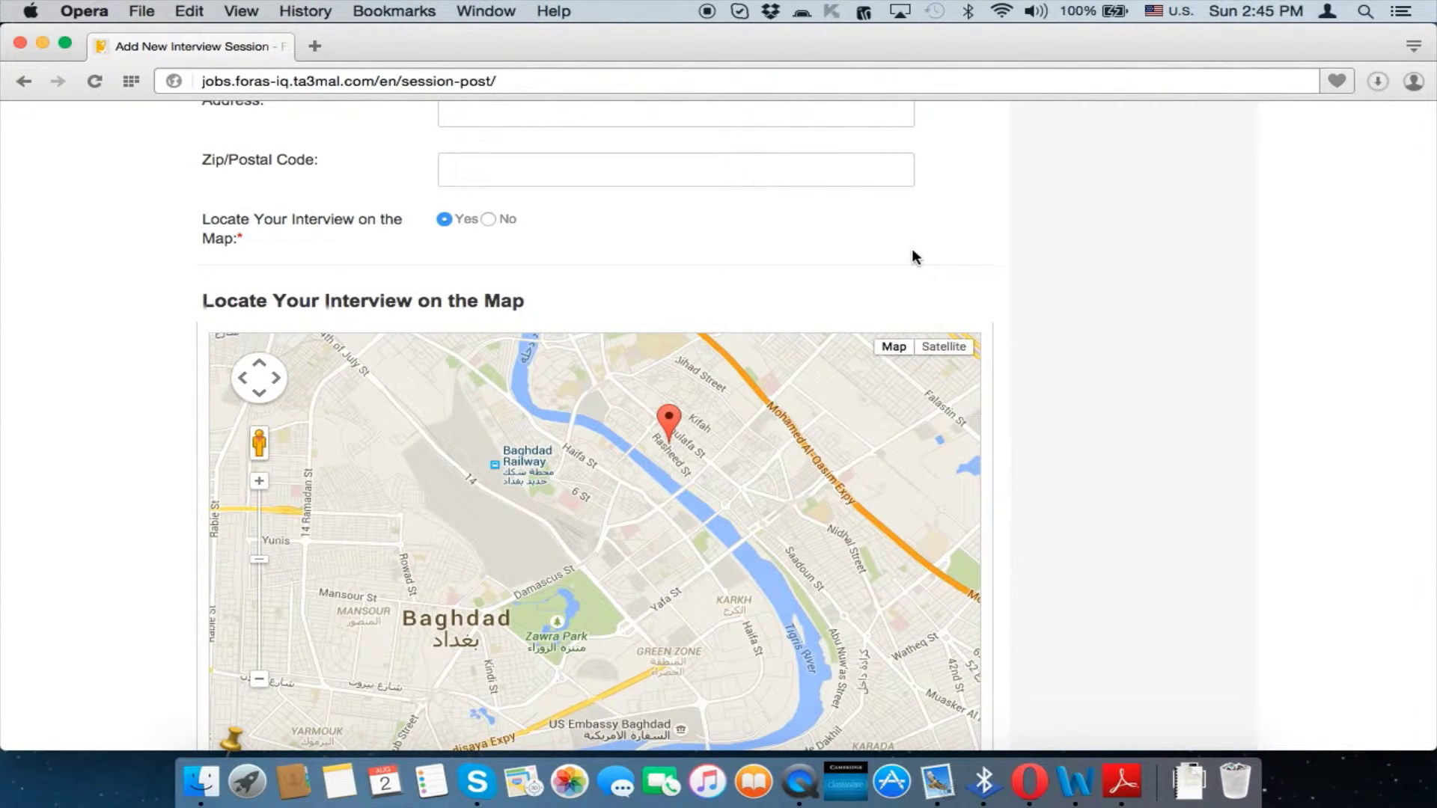
pyautogui.press('super+Left')
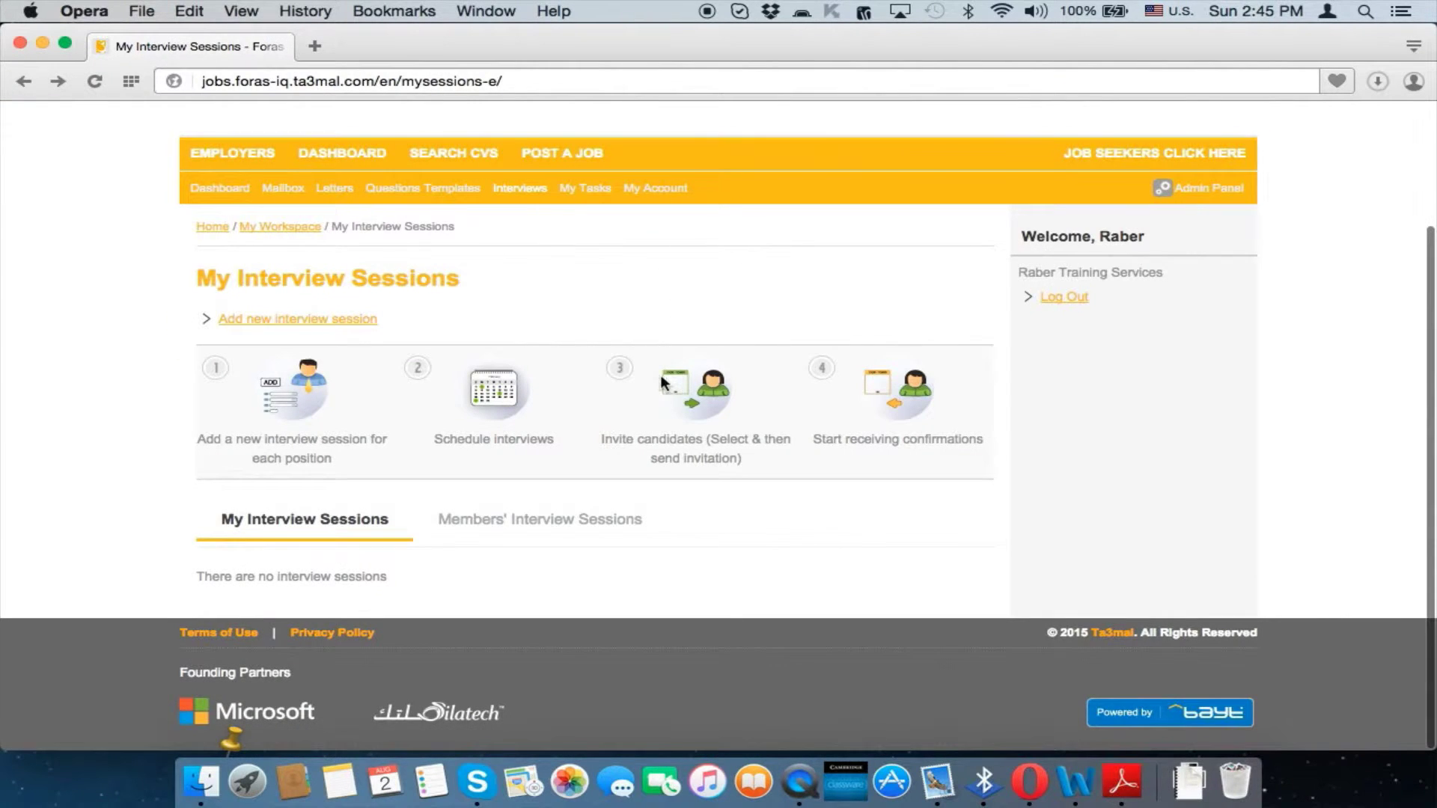
# Return to the employers page and open the My Tasks page
pyautogui.press('super+Left')
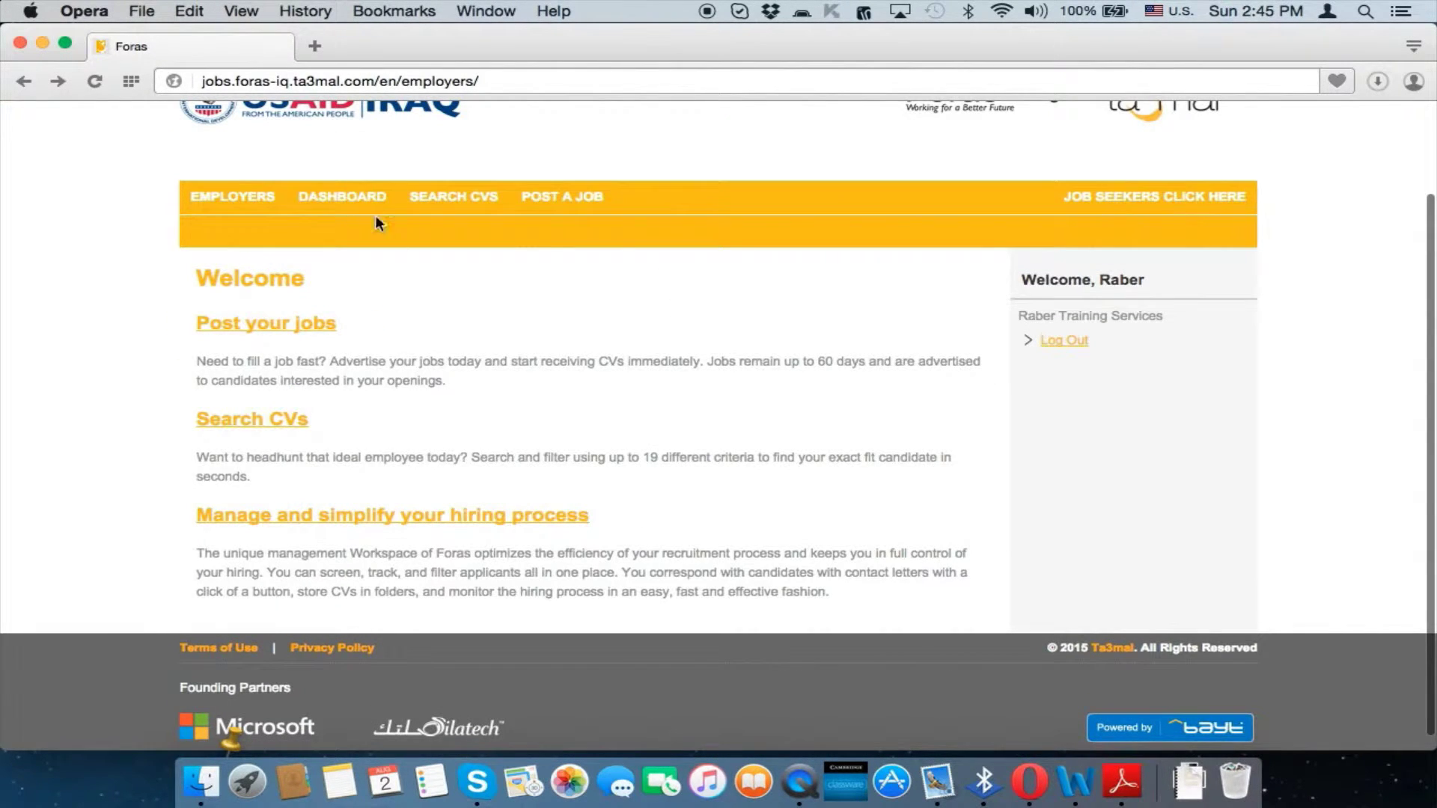
pyautogui.moveTo(375, 223)
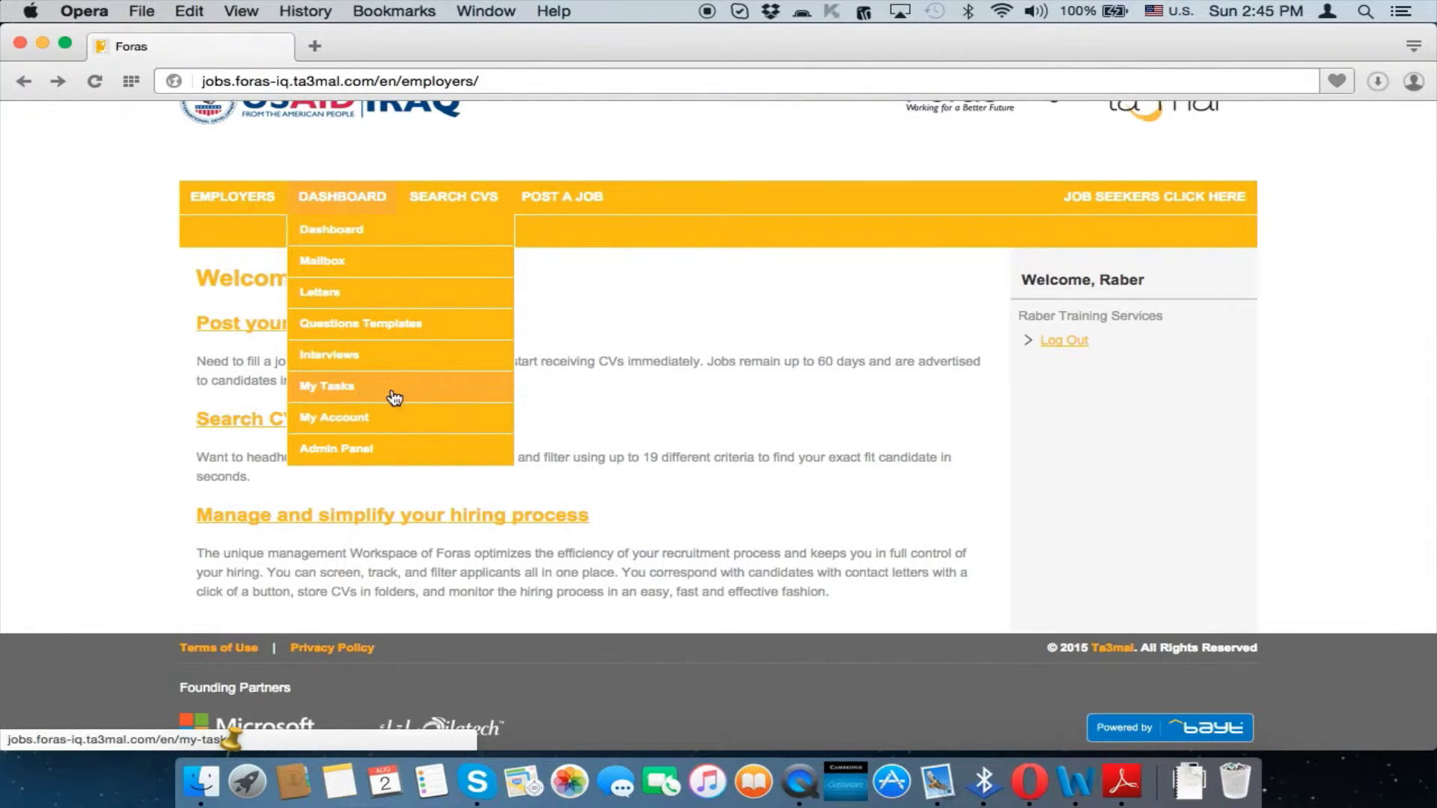
pyautogui.click(394, 397)
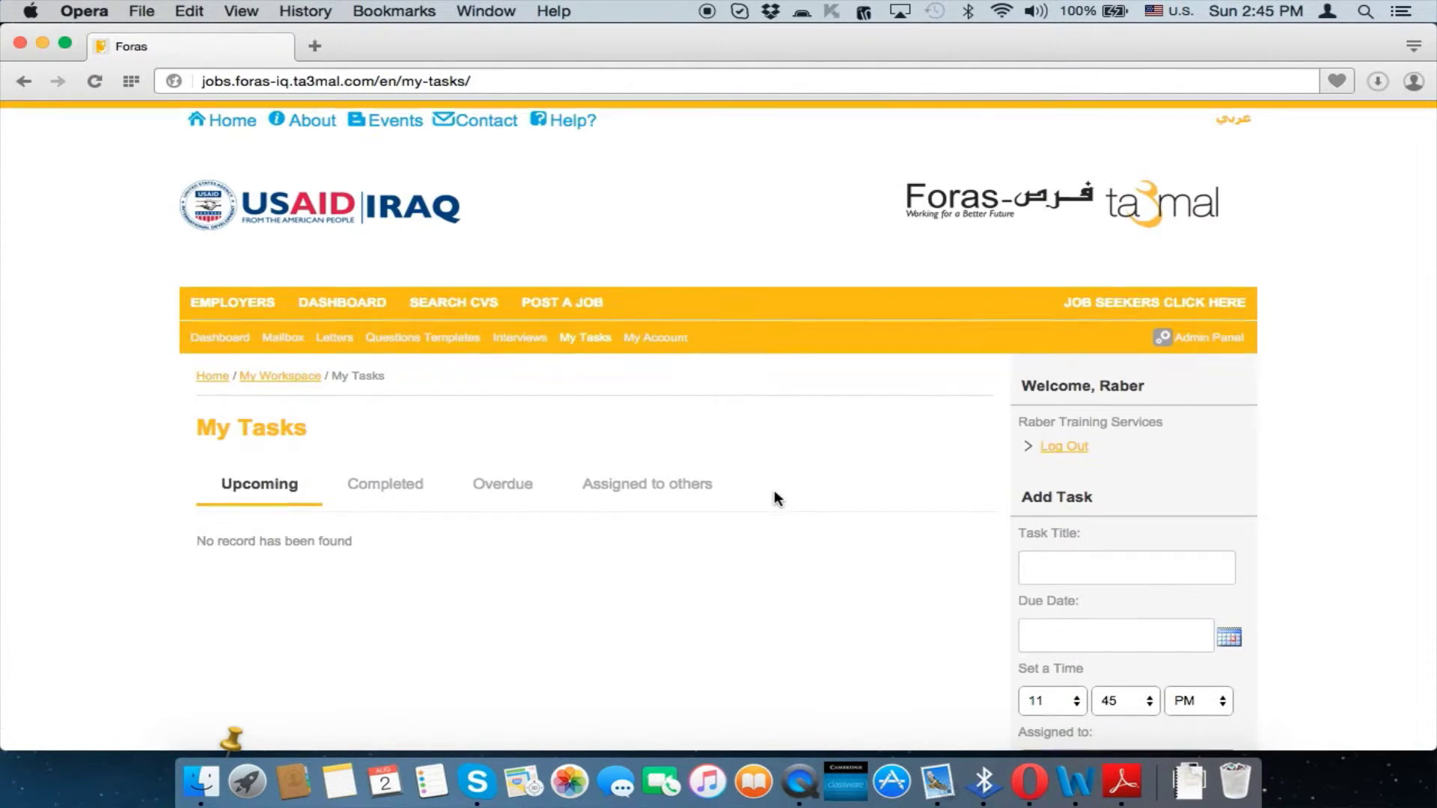
pyautogui.scroll(-3, 775, 496)
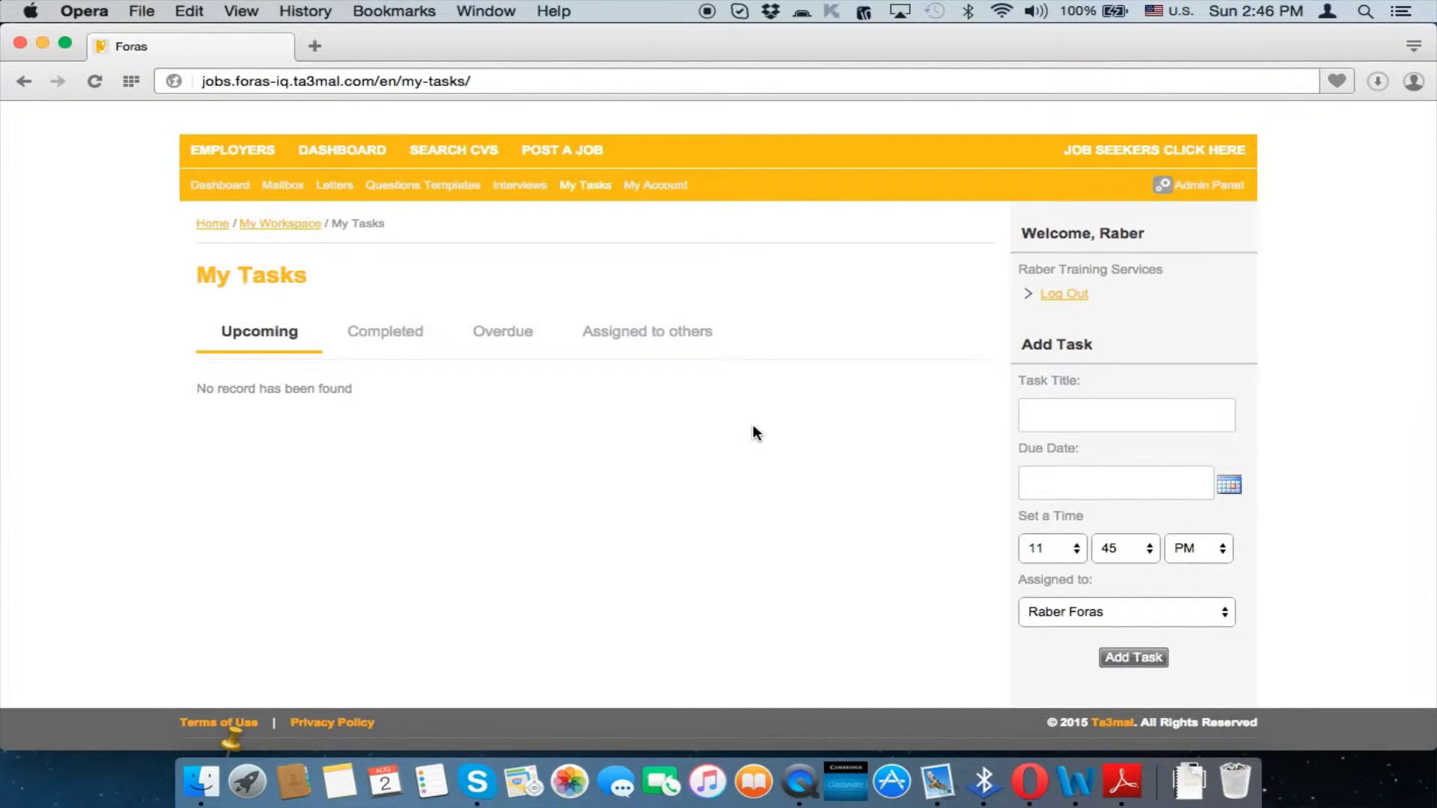
# Enter task title 'Interview for Secretary position', due 2015-08-25 at 11:45 PM
pyautogui.click(1067, 417)
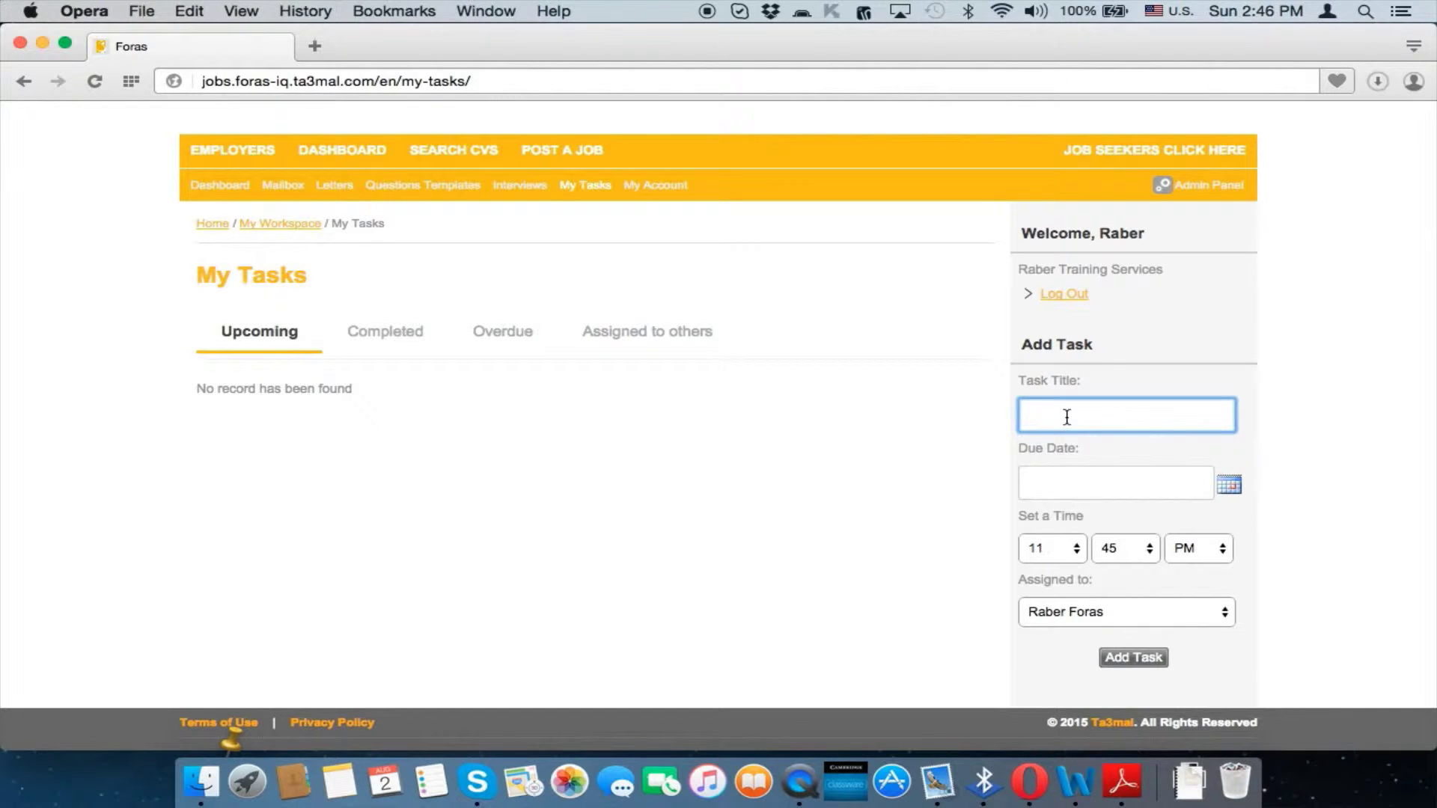
pyautogui.write('Interview ')
pyautogui.write('for ')
pyautogui.write('Secretary')
pyautogui.write(' position')
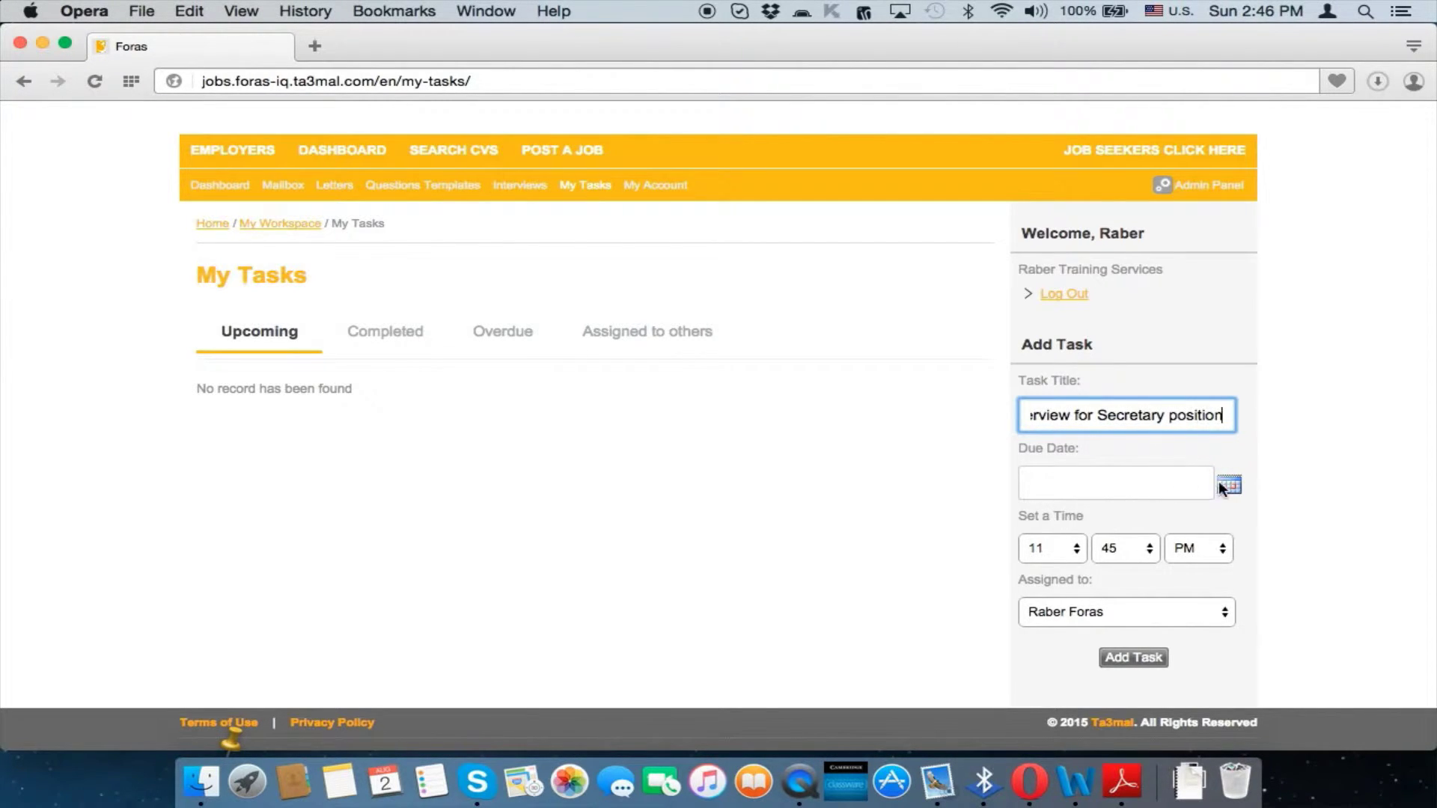
pyautogui.click(1228, 485)
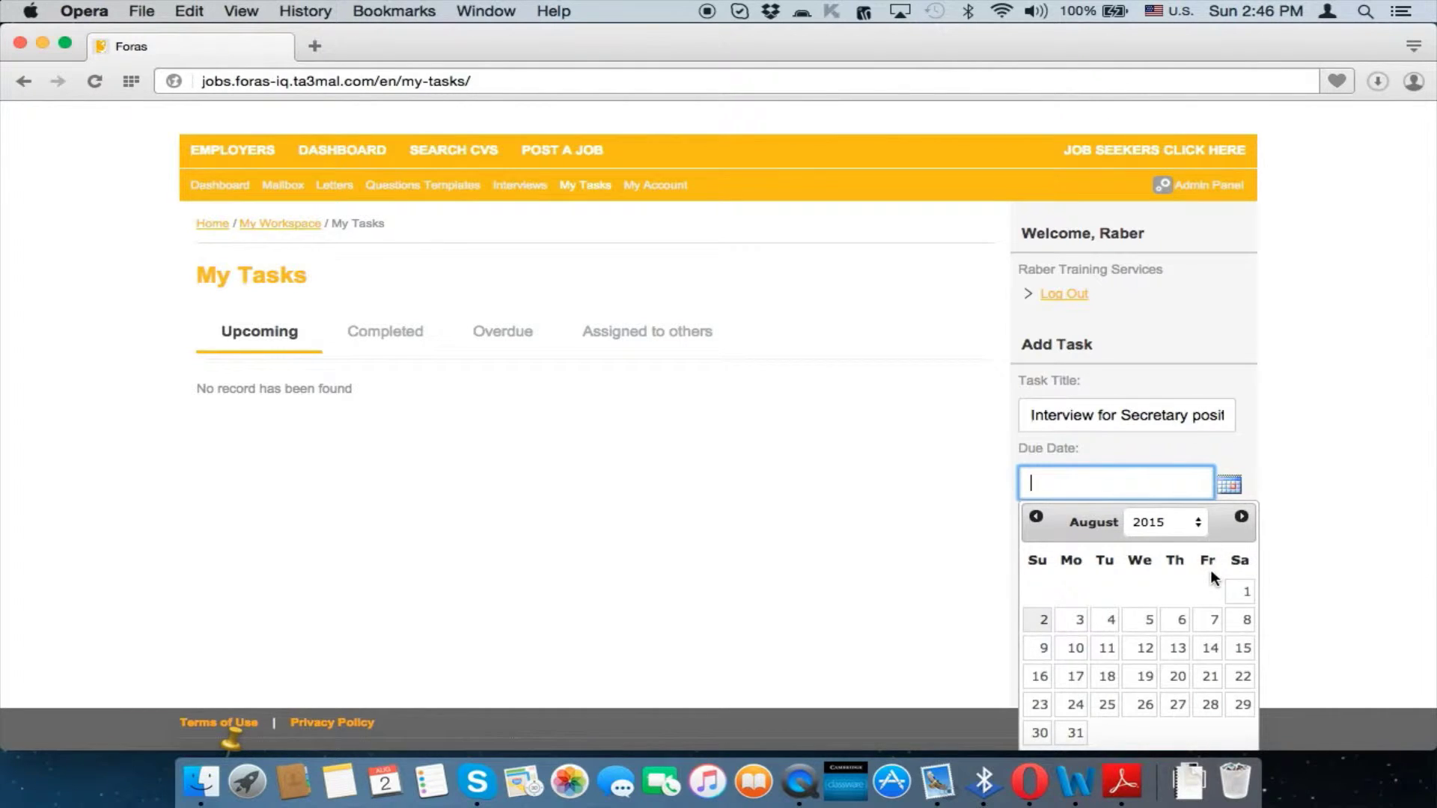
pyautogui.click(1107, 704)
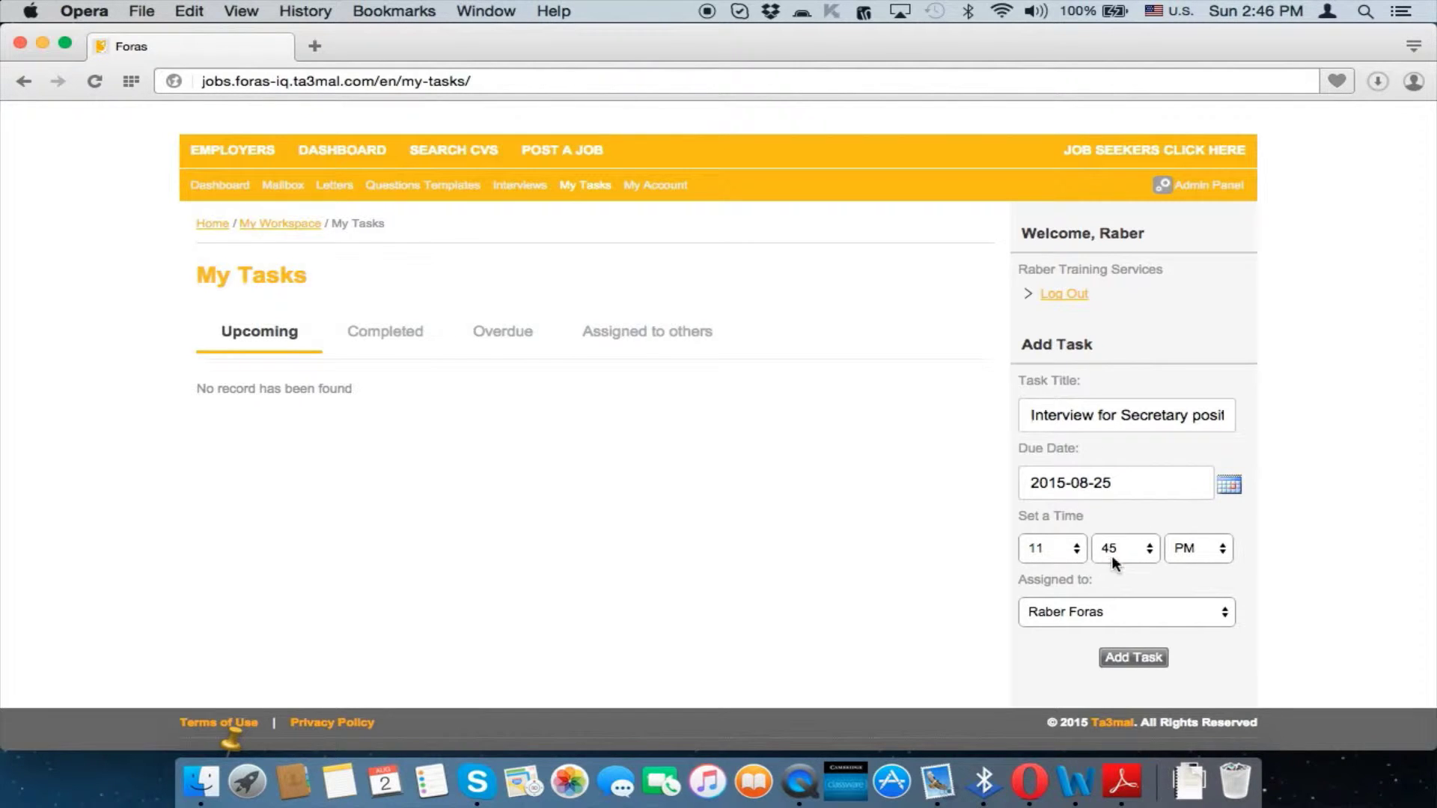
pyautogui.click(1067, 556)
pyautogui.click(1120, 550)
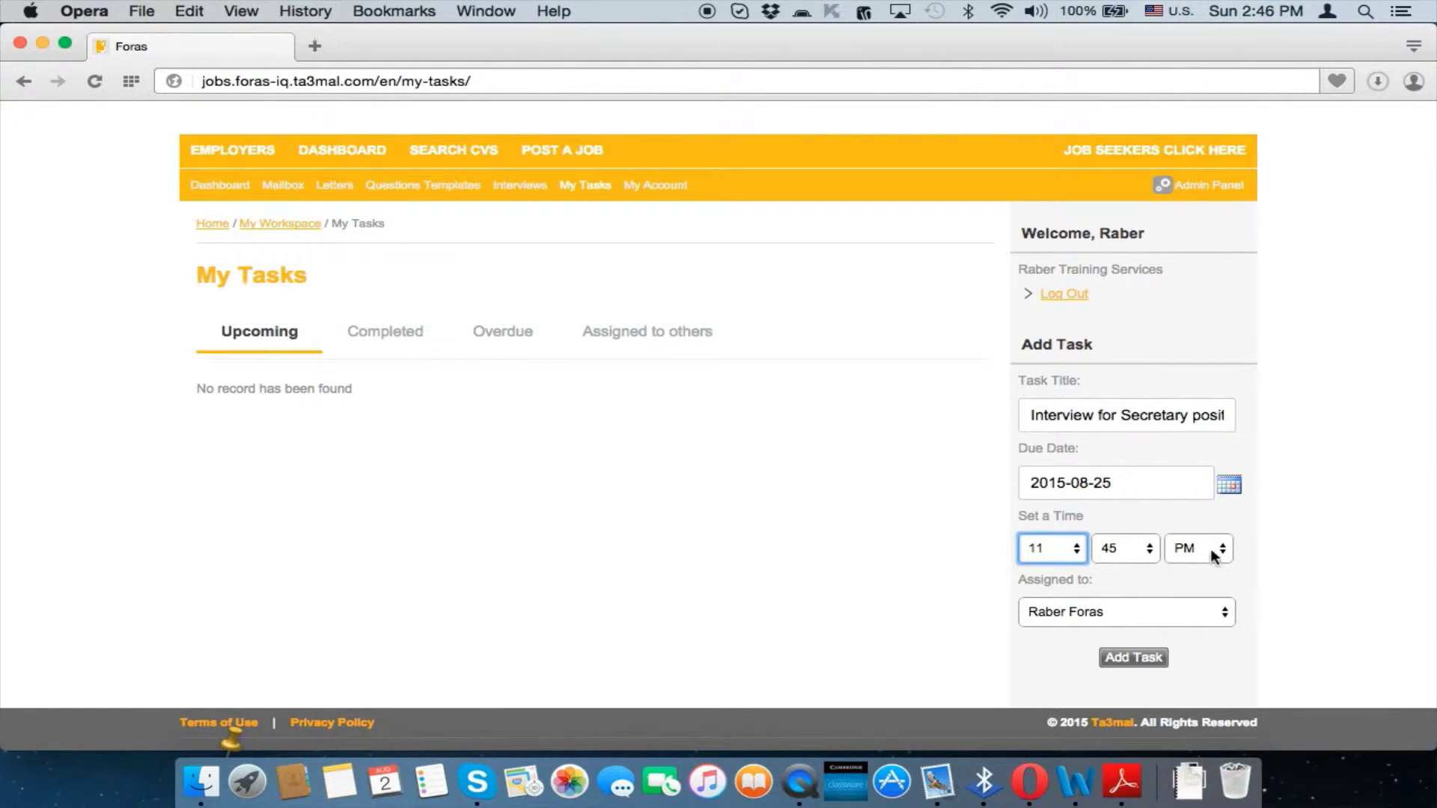
# Keep the current assignee and add the Secretary interview task
pyautogui.click(1110, 614)
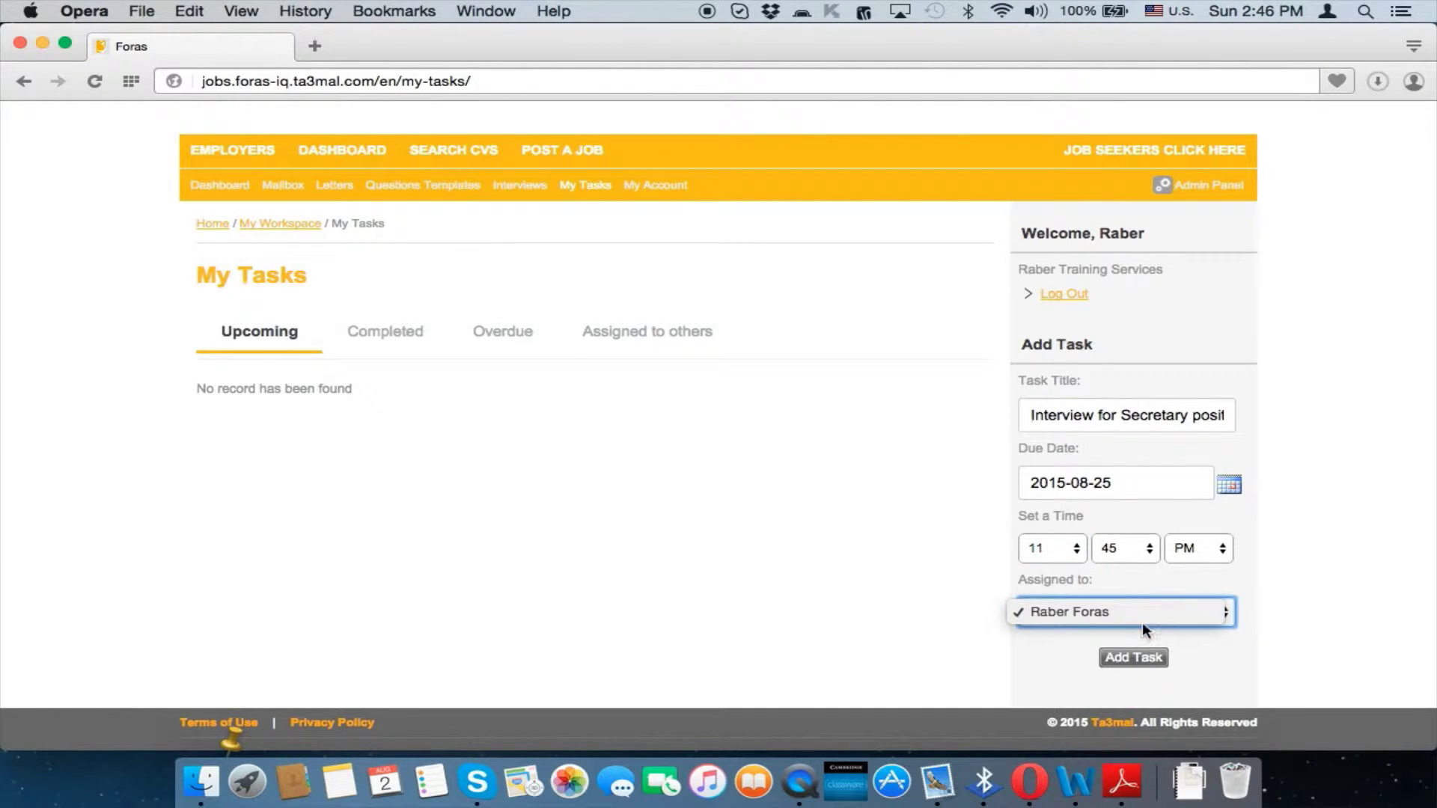
pyautogui.click(1197, 656)
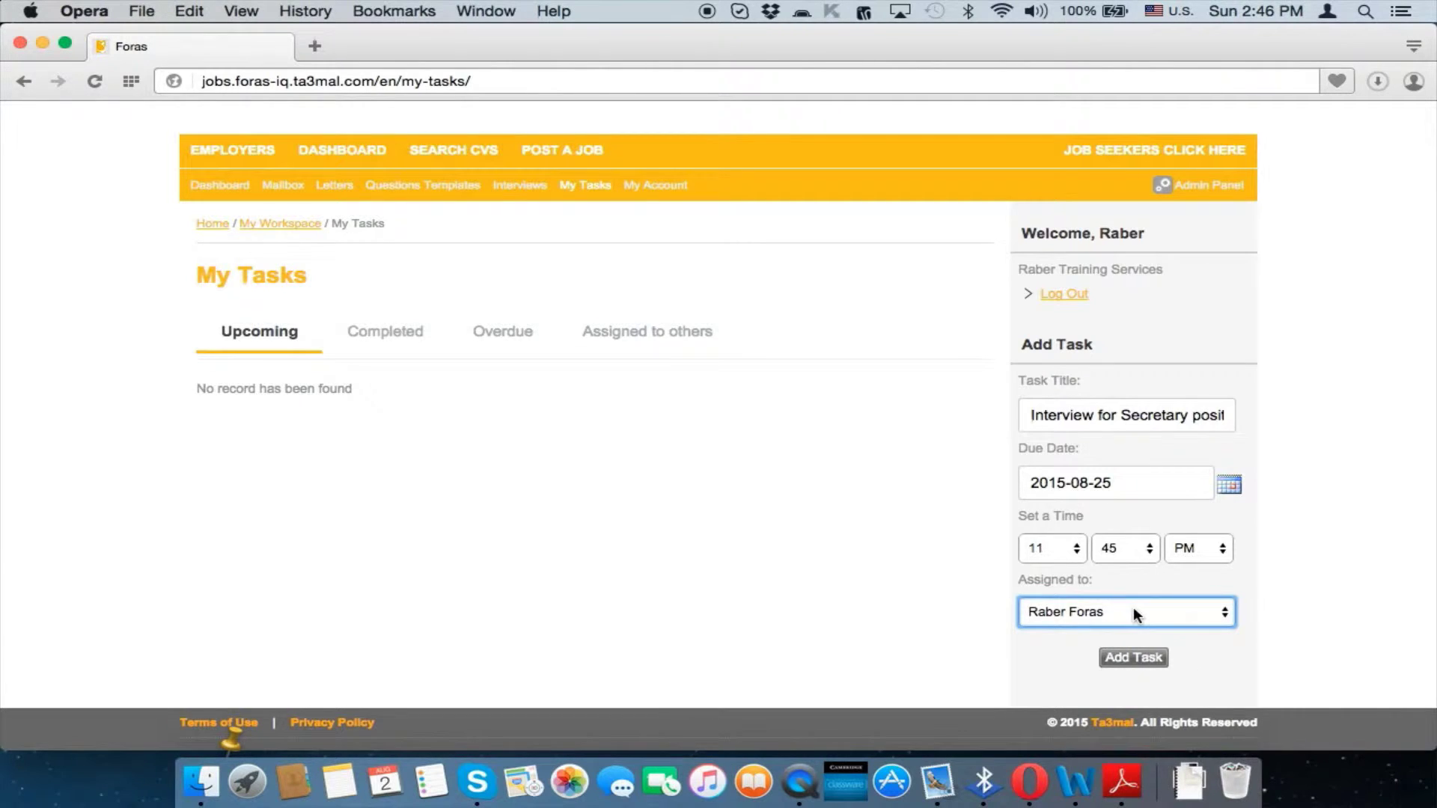
pyautogui.click(1133, 608)
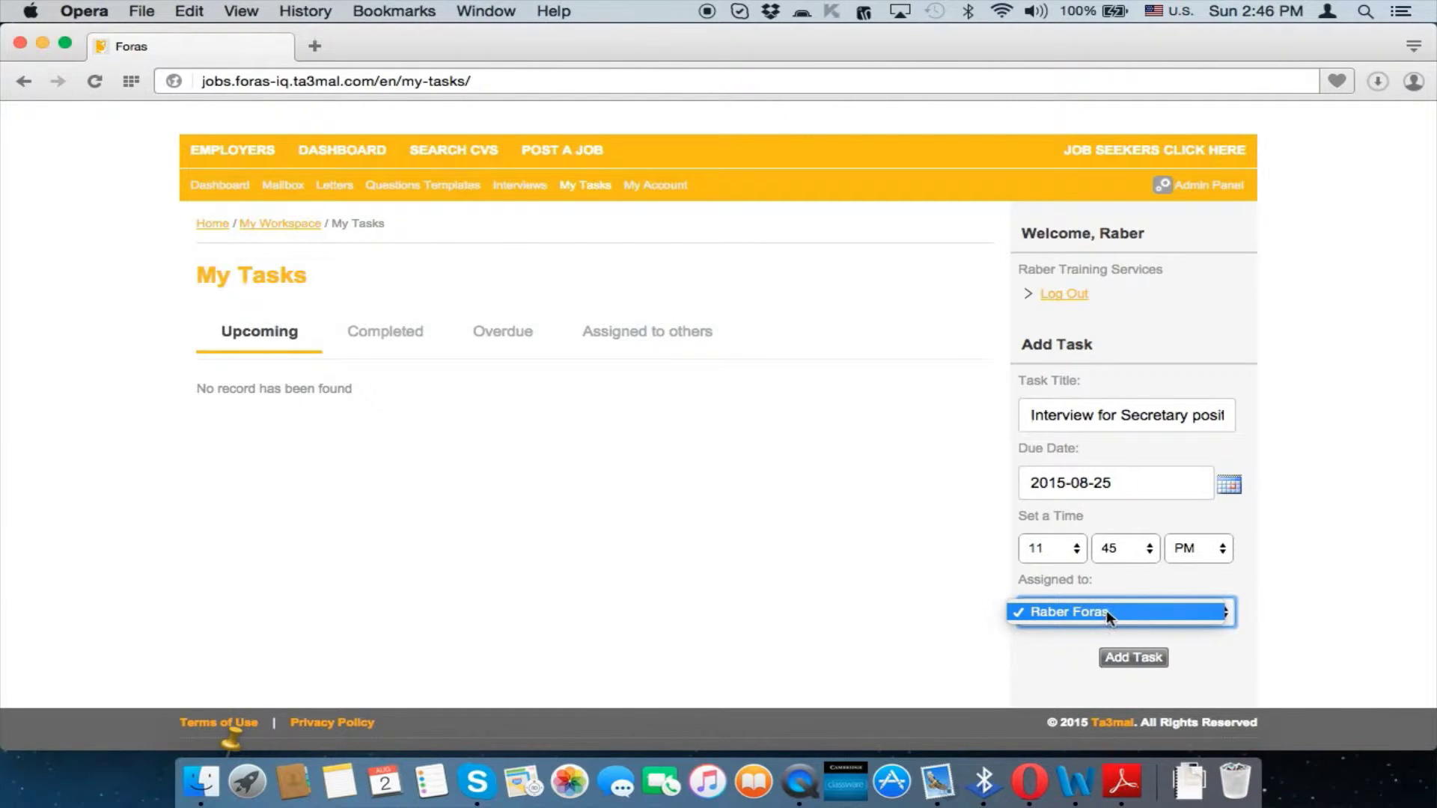
pyautogui.click(1105, 614)
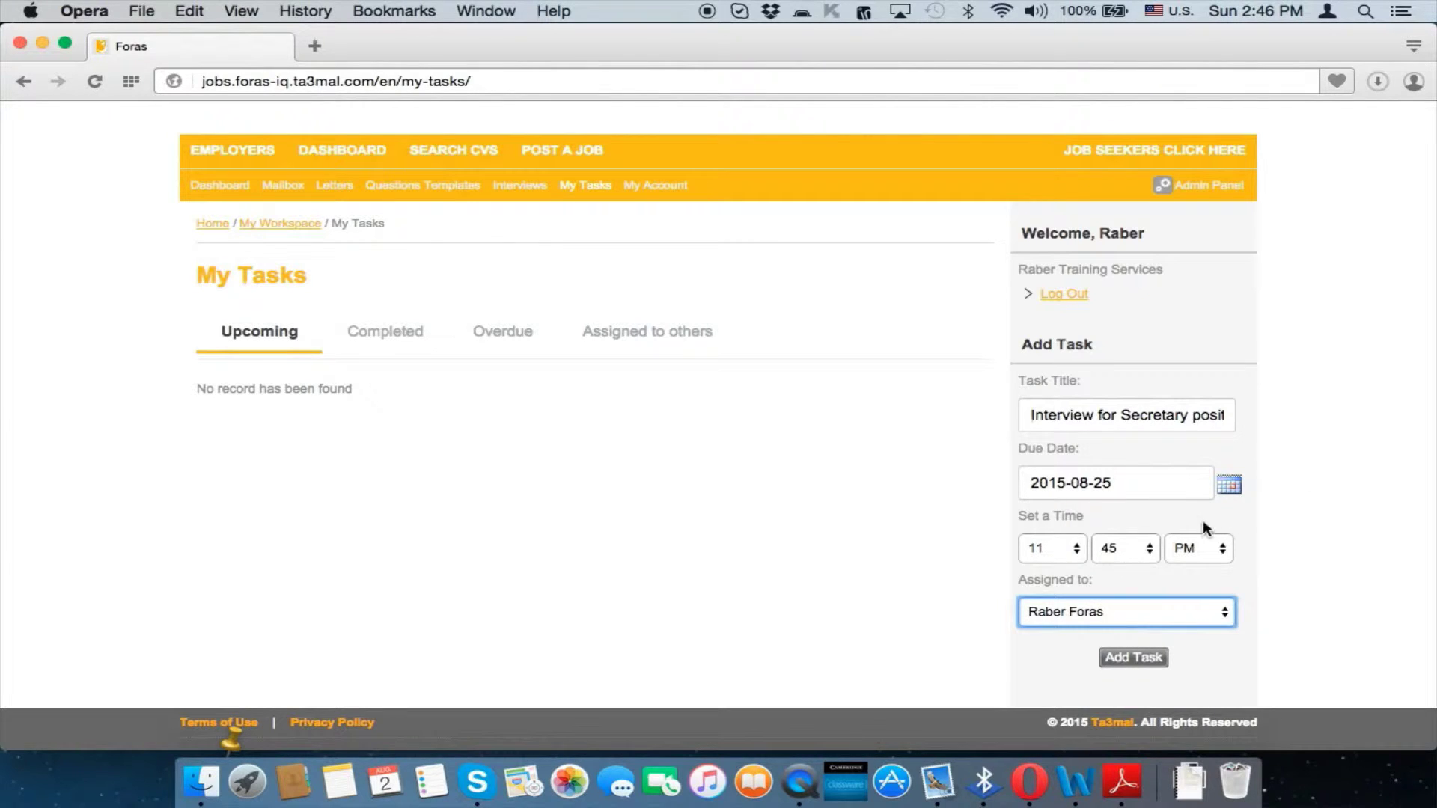
pyautogui.click(1134, 604)
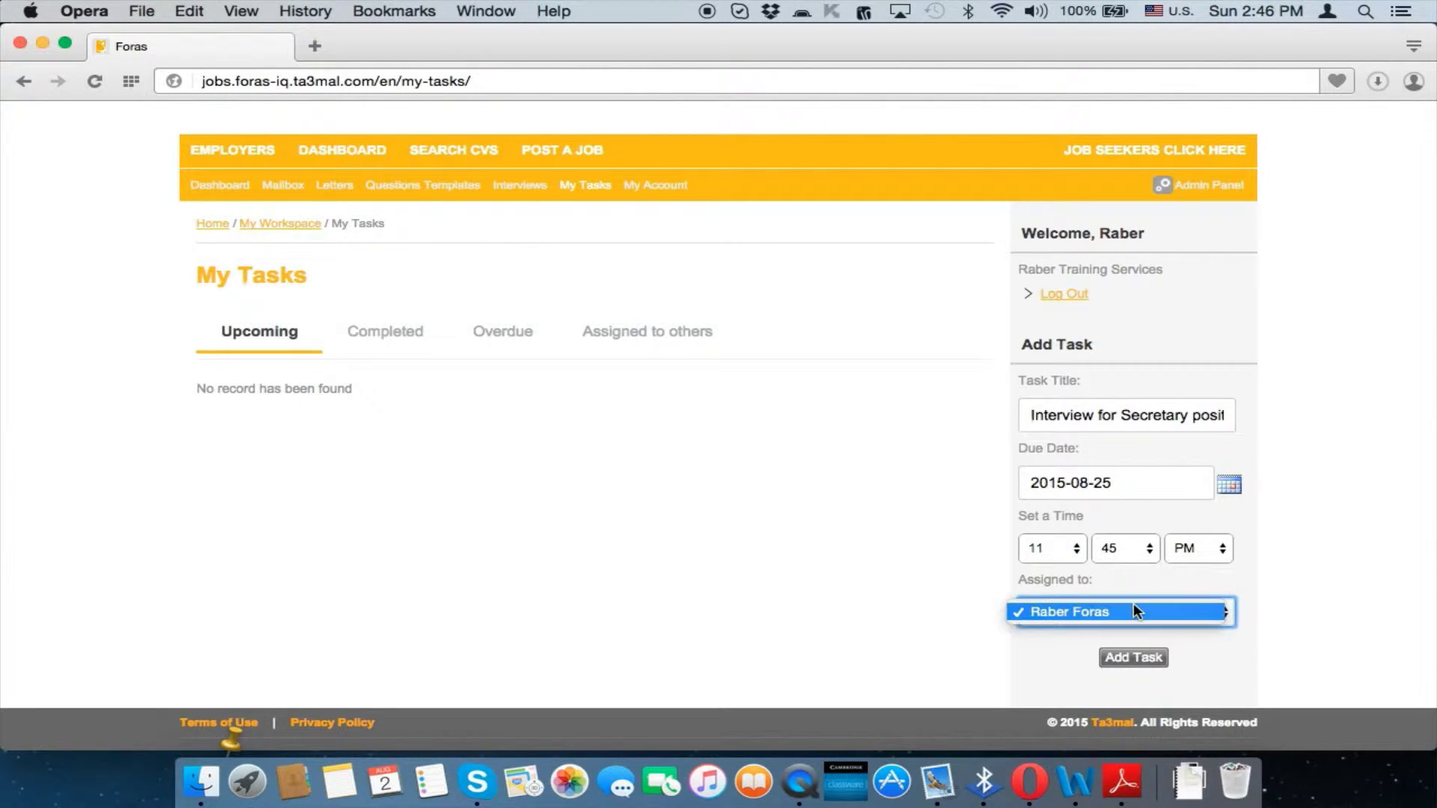
pyautogui.click(1181, 576)
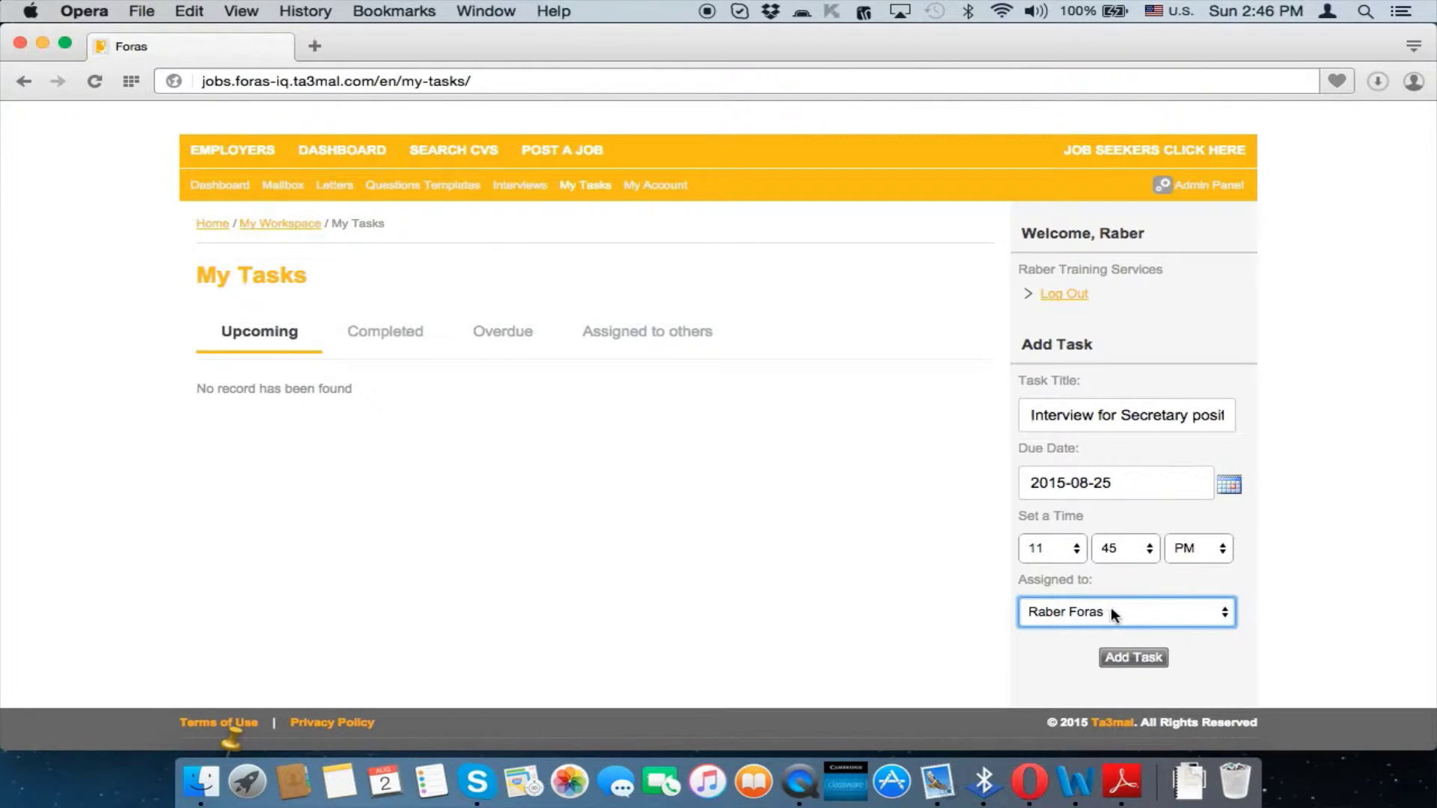
pyautogui.click(1132, 658)
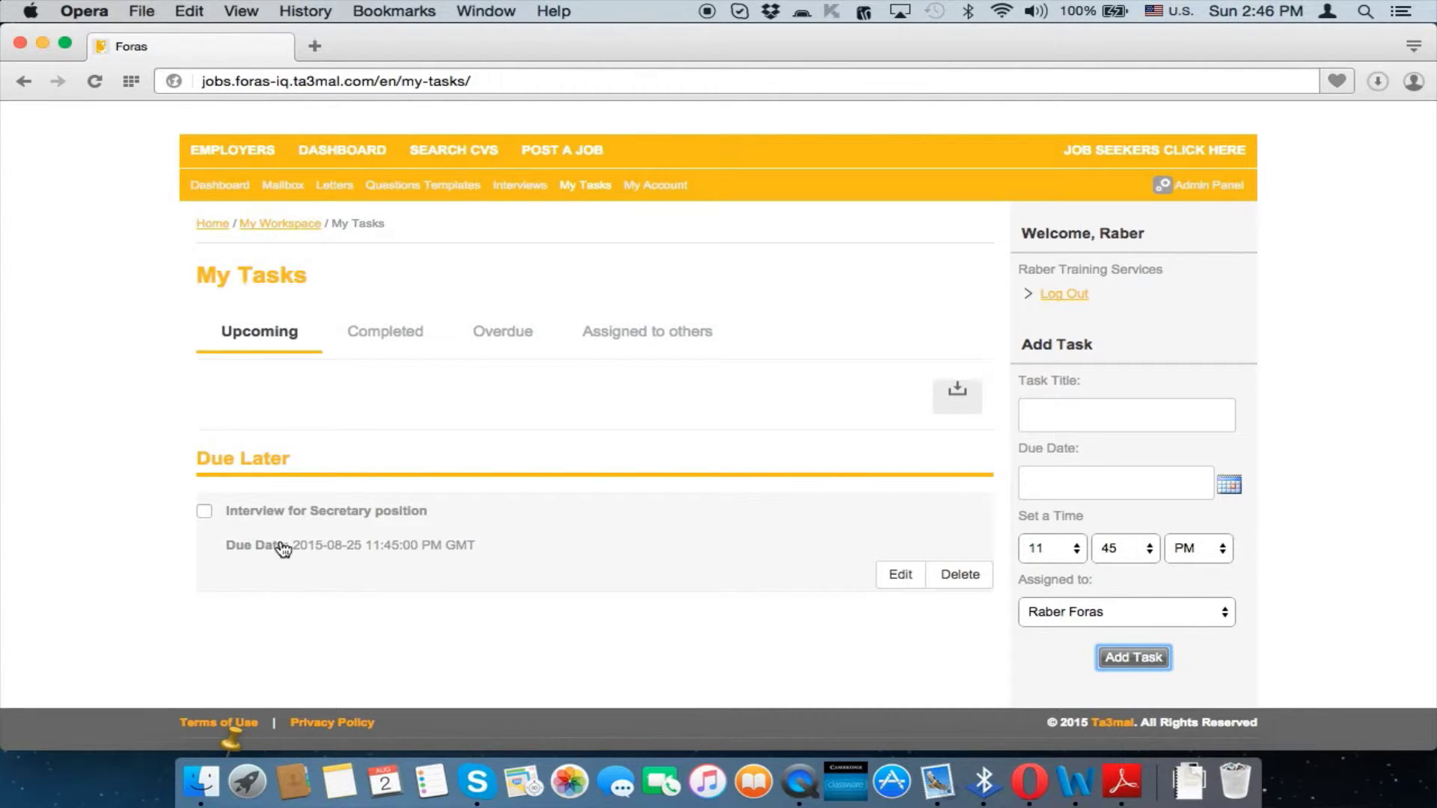
# Mark the 'Interview for Secretary position' task as complete
pyautogui.scroll(-2, 270, 547)
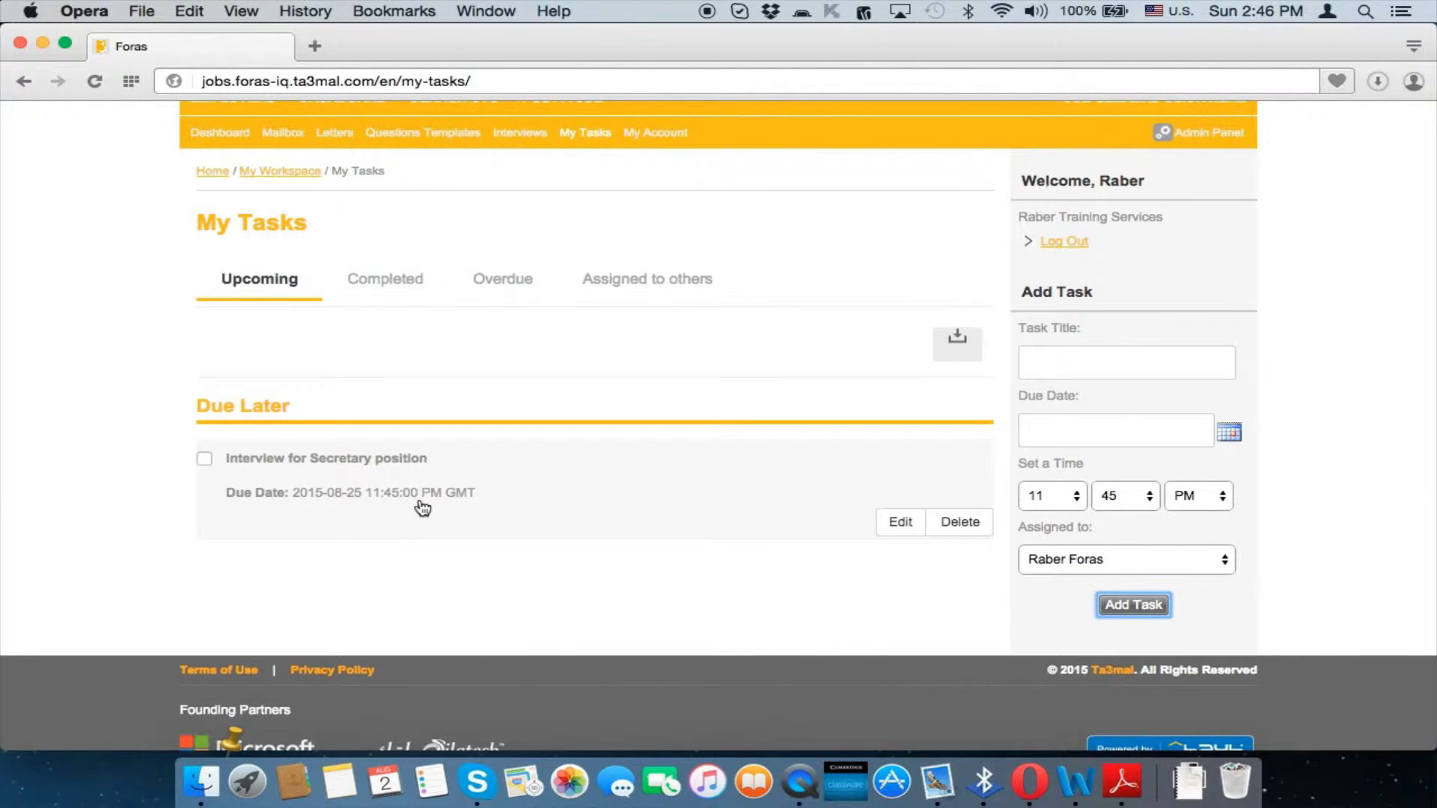
pyautogui.scroll(1, 440, 504)
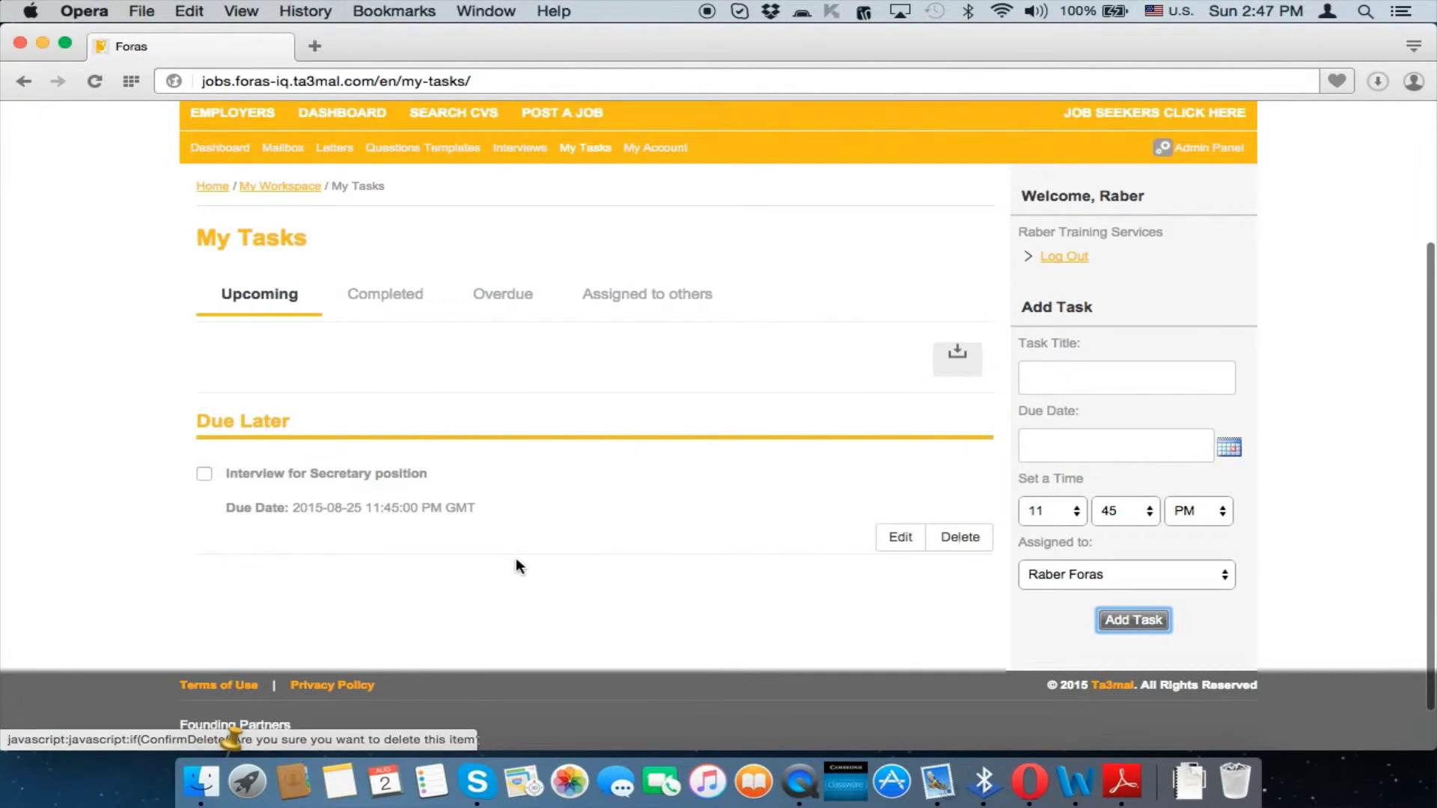
pyautogui.click(204, 474)
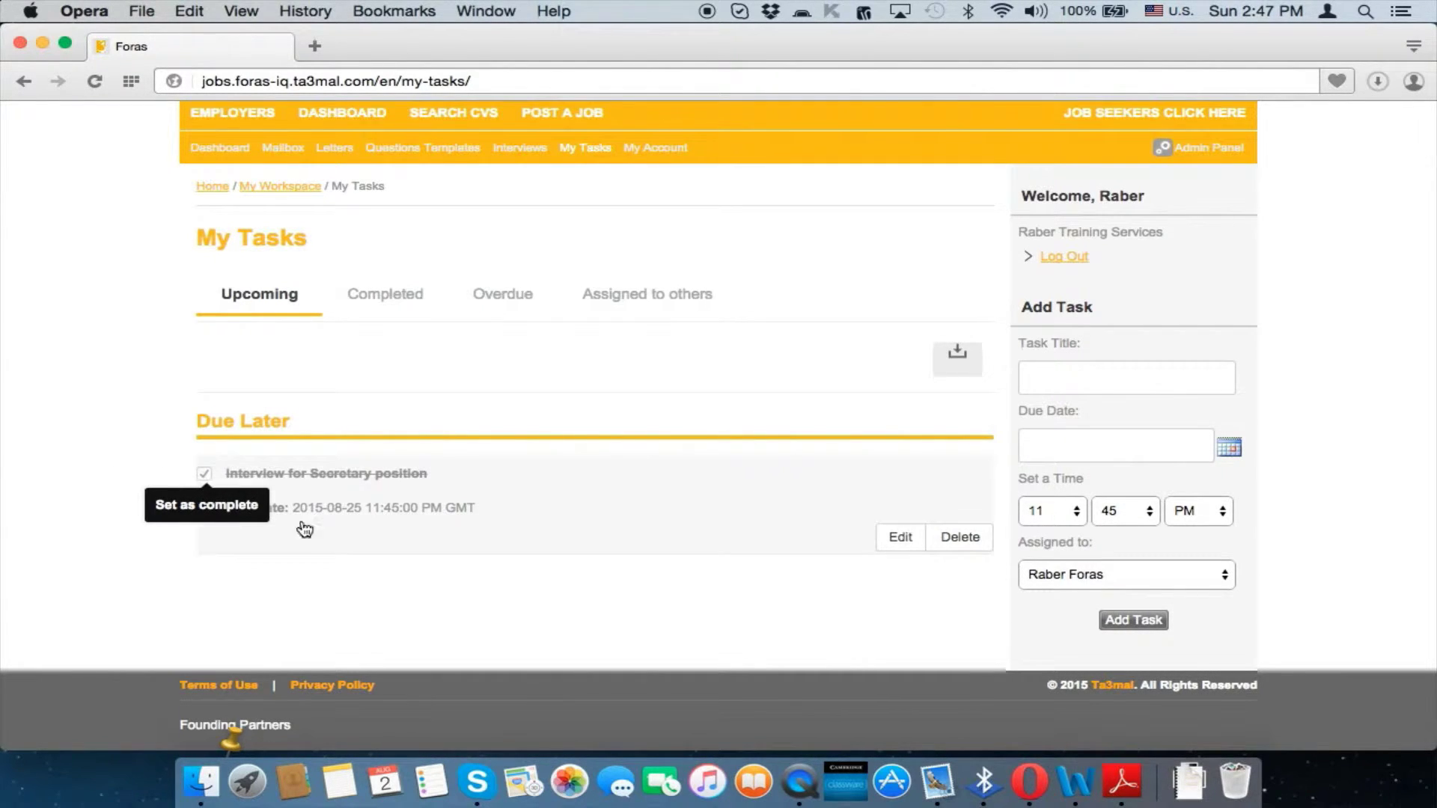
# Review the Completed list, then the Overdue list, which shows no records
pyautogui.scroll(1, 826, 380)
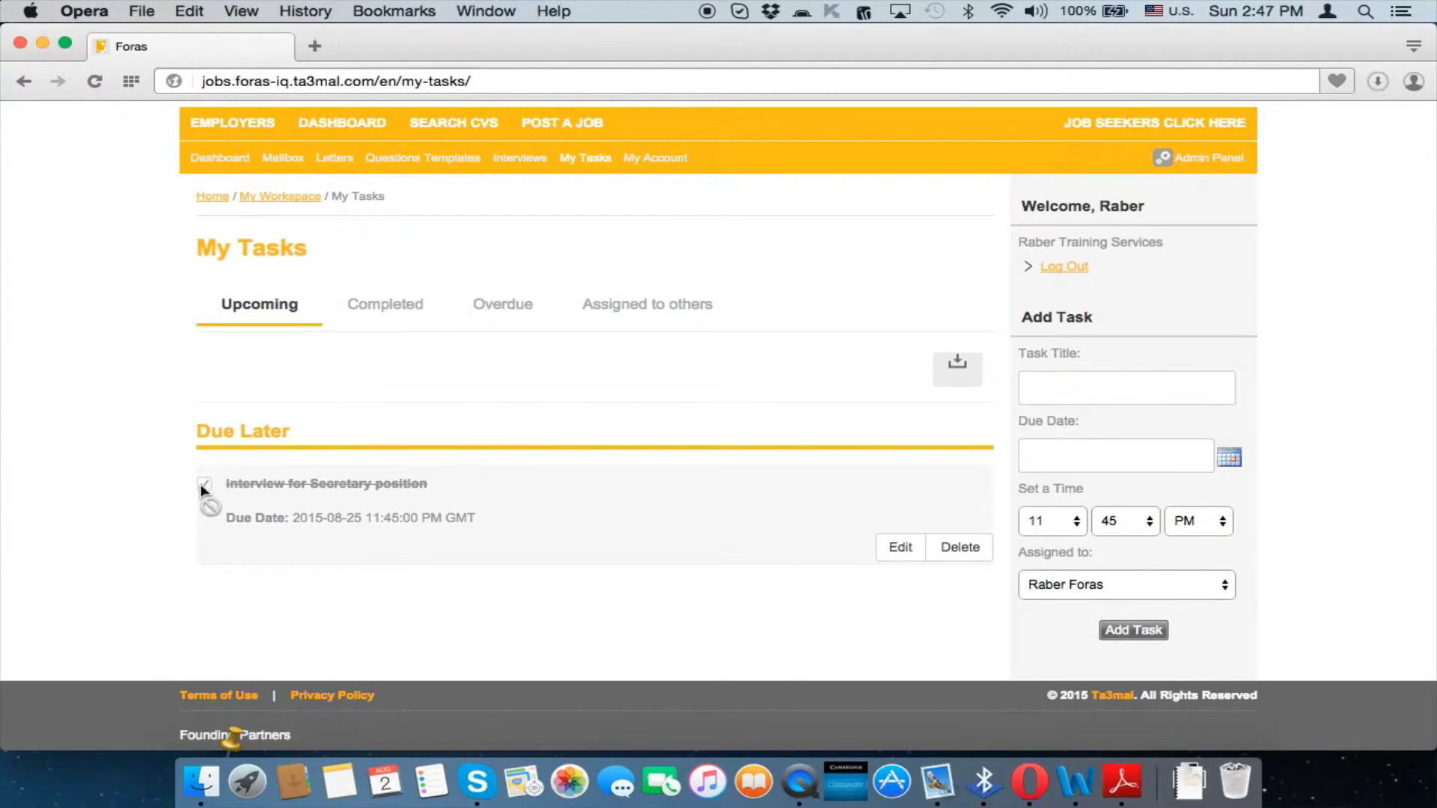
pyautogui.click(386, 305)
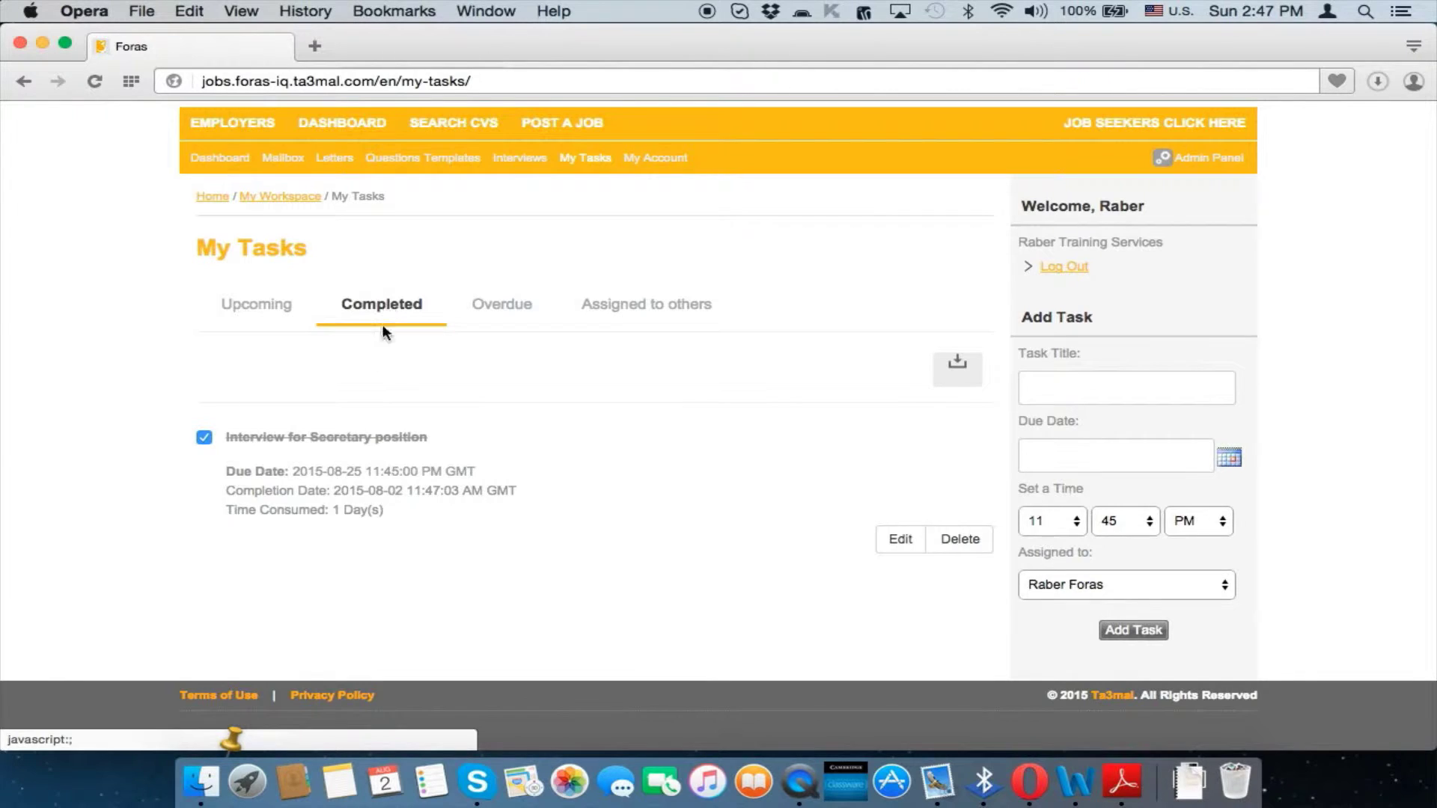
pyautogui.click(518, 314)
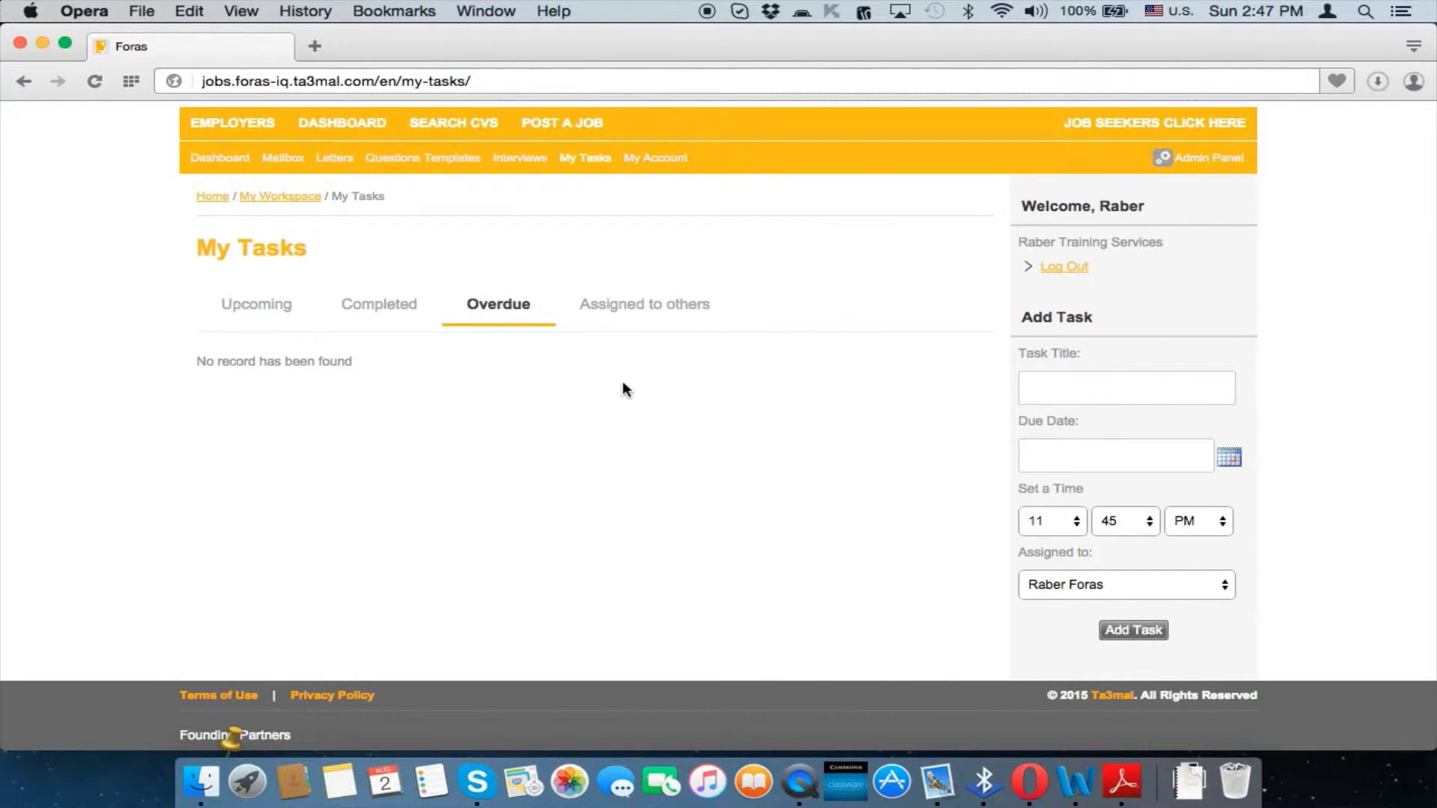
# View the empty Assigned to others list, inspect the Add Task title and assignee fields, then go back
pyautogui.click(662, 317)
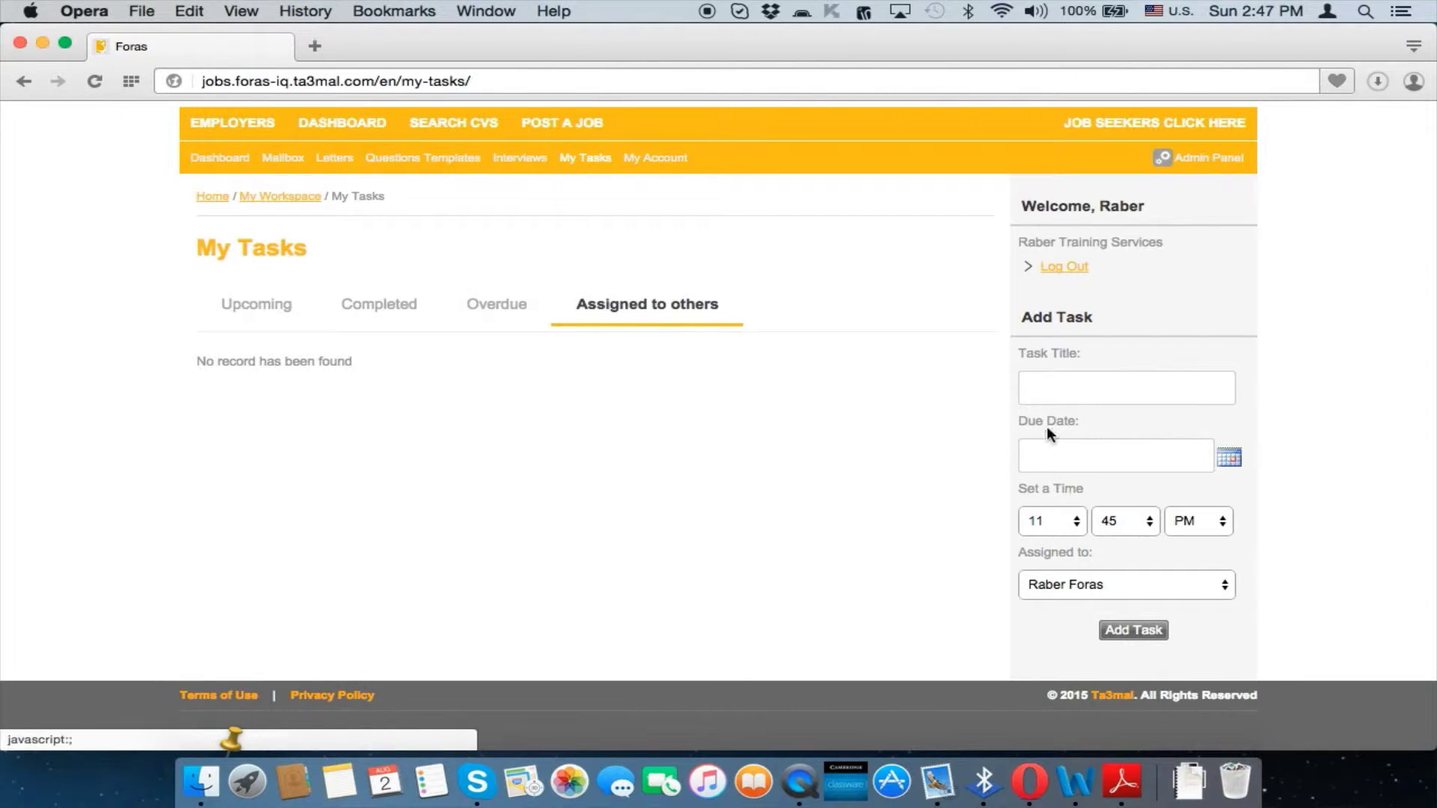
pyautogui.click(1074, 383)
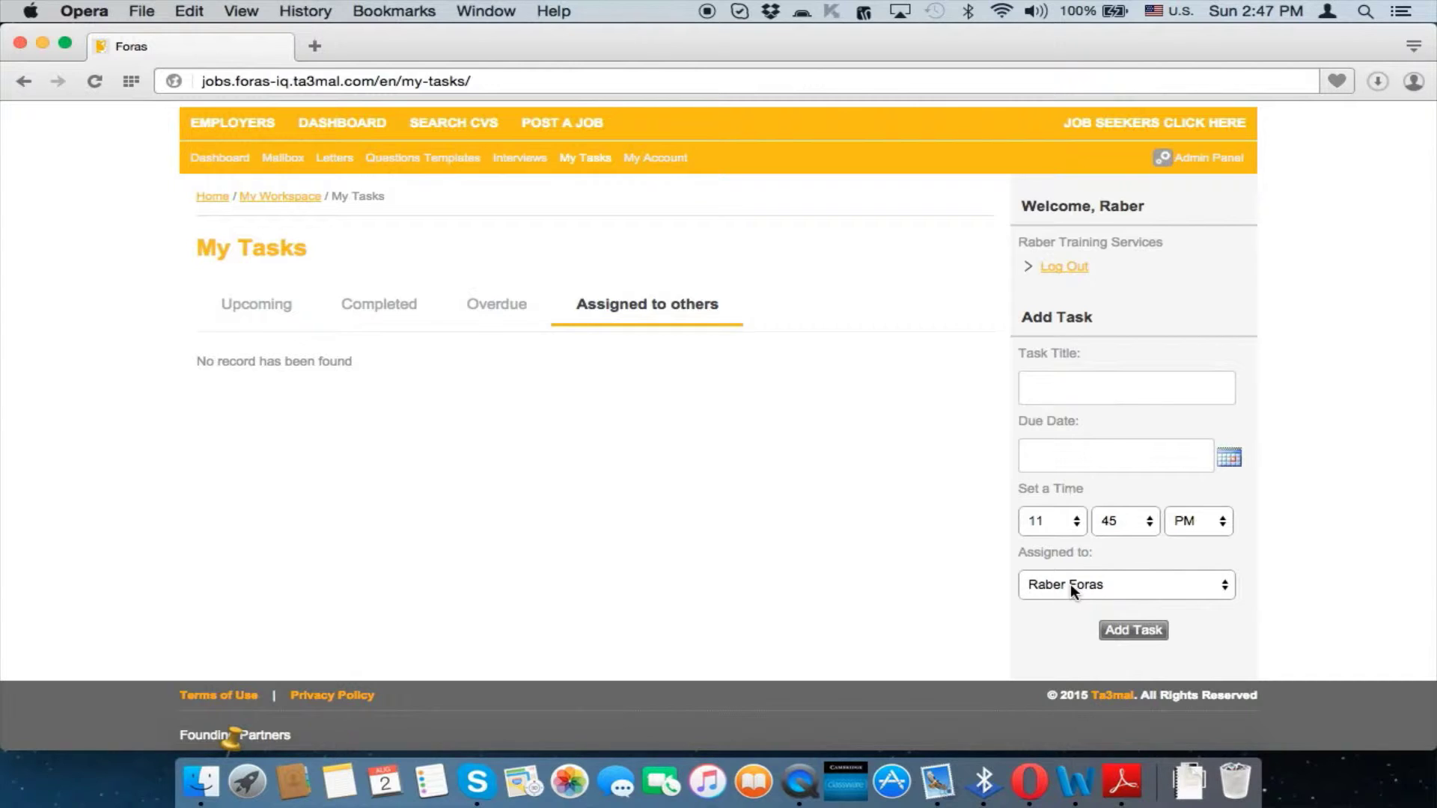
pyautogui.click(1073, 403)
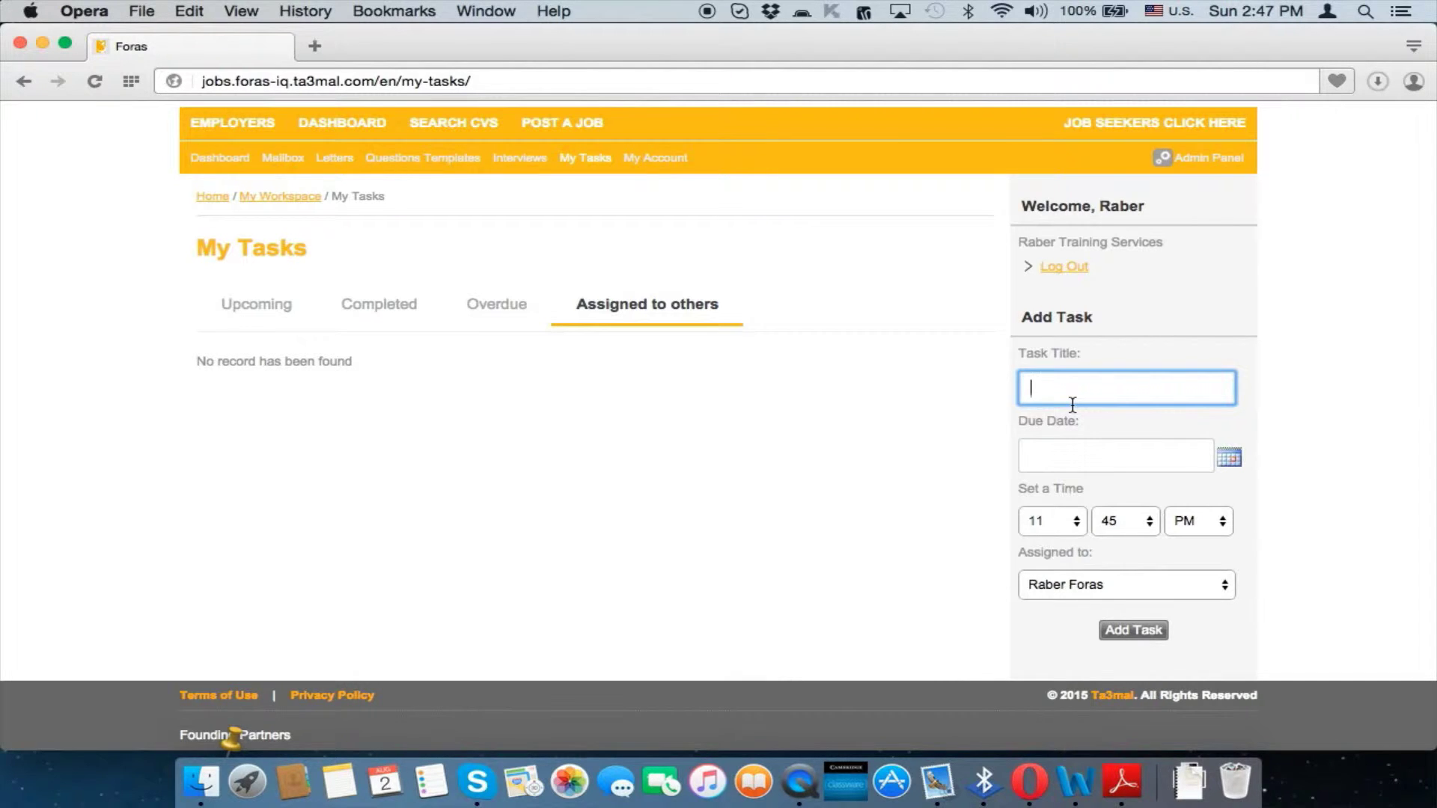
pyautogui.click(1156, 577)
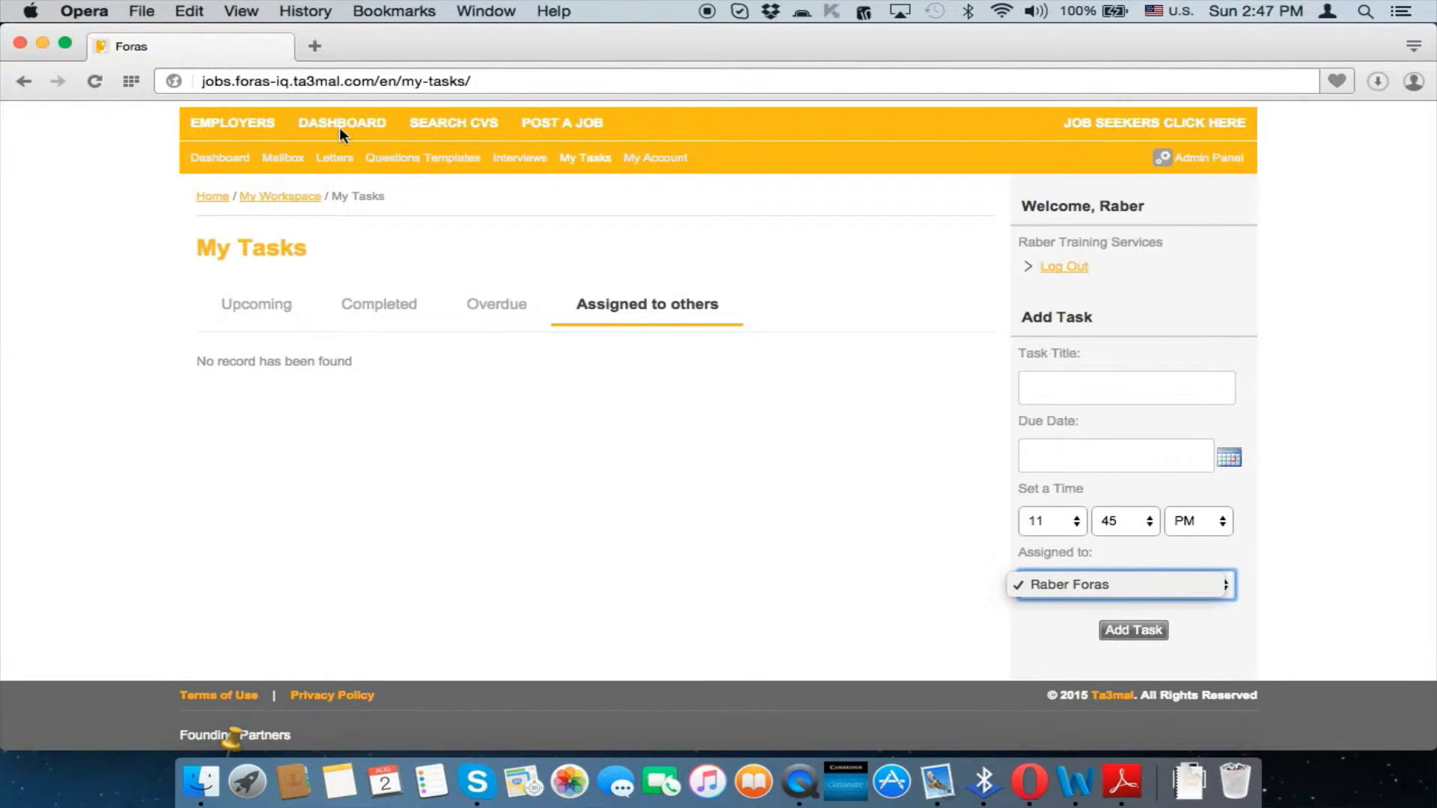
pyautogui.press('Down')
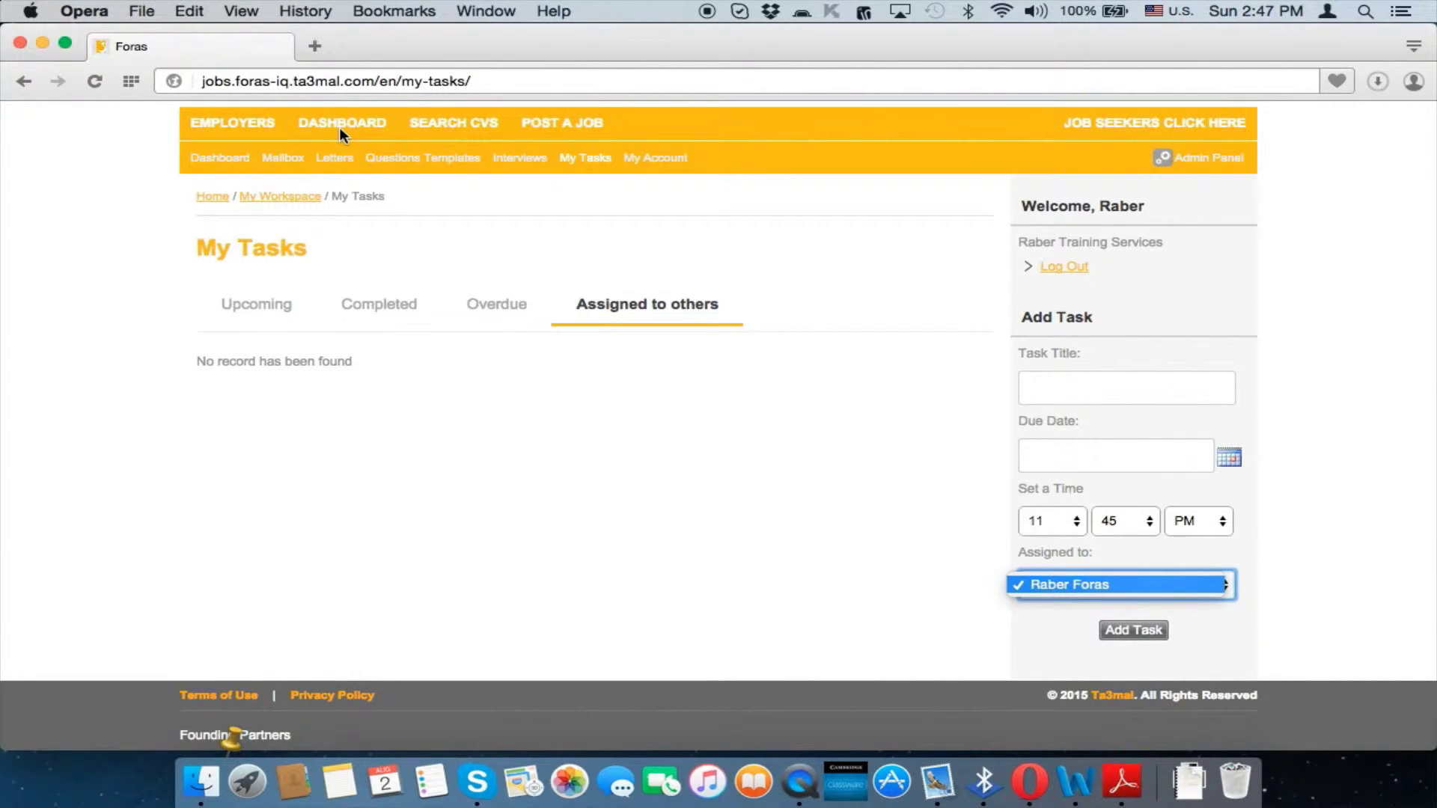
pyautogui.click(22, 83)
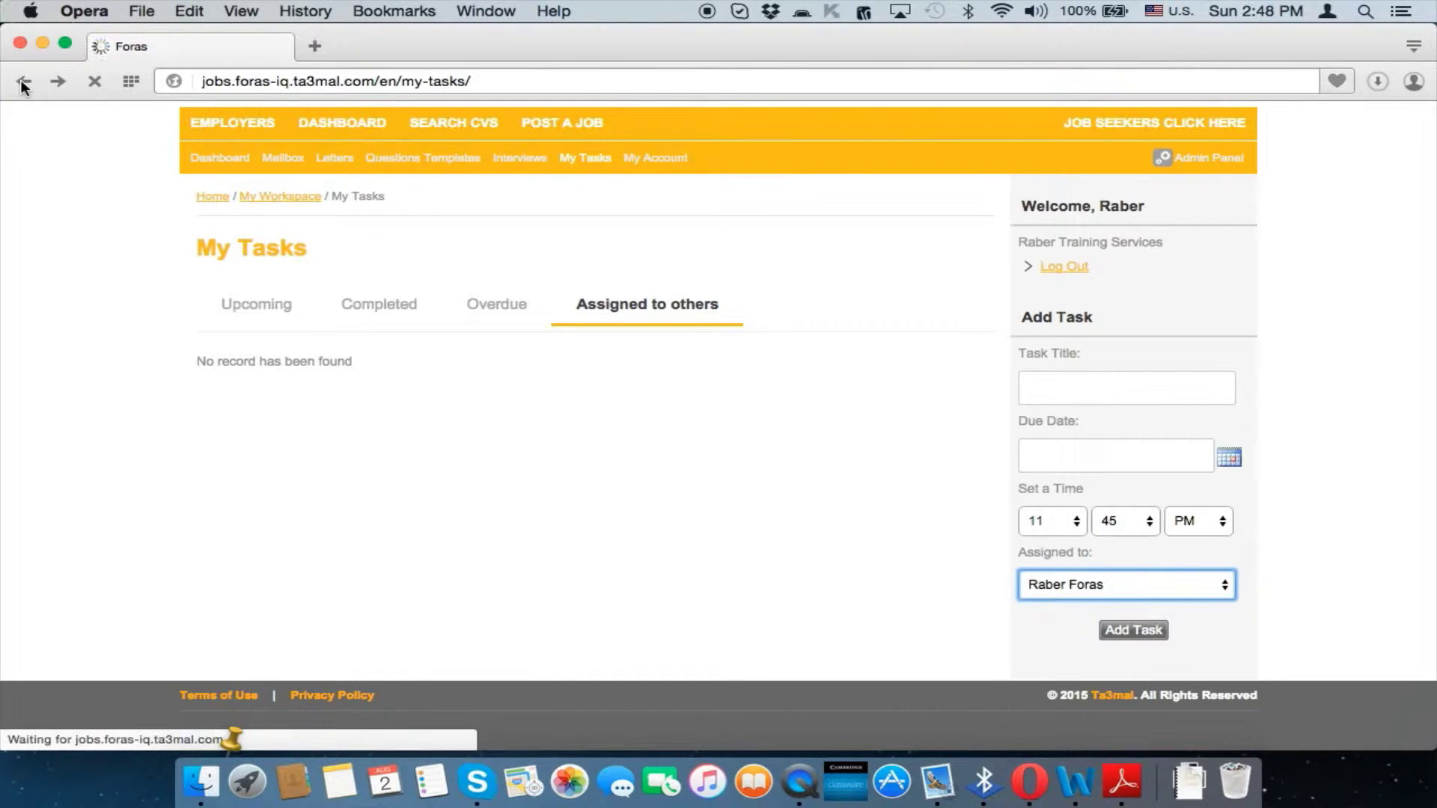
# Visit My Account and its Password page, then go to the Company logo upload page
pyautogui.moveTo(345, 202)
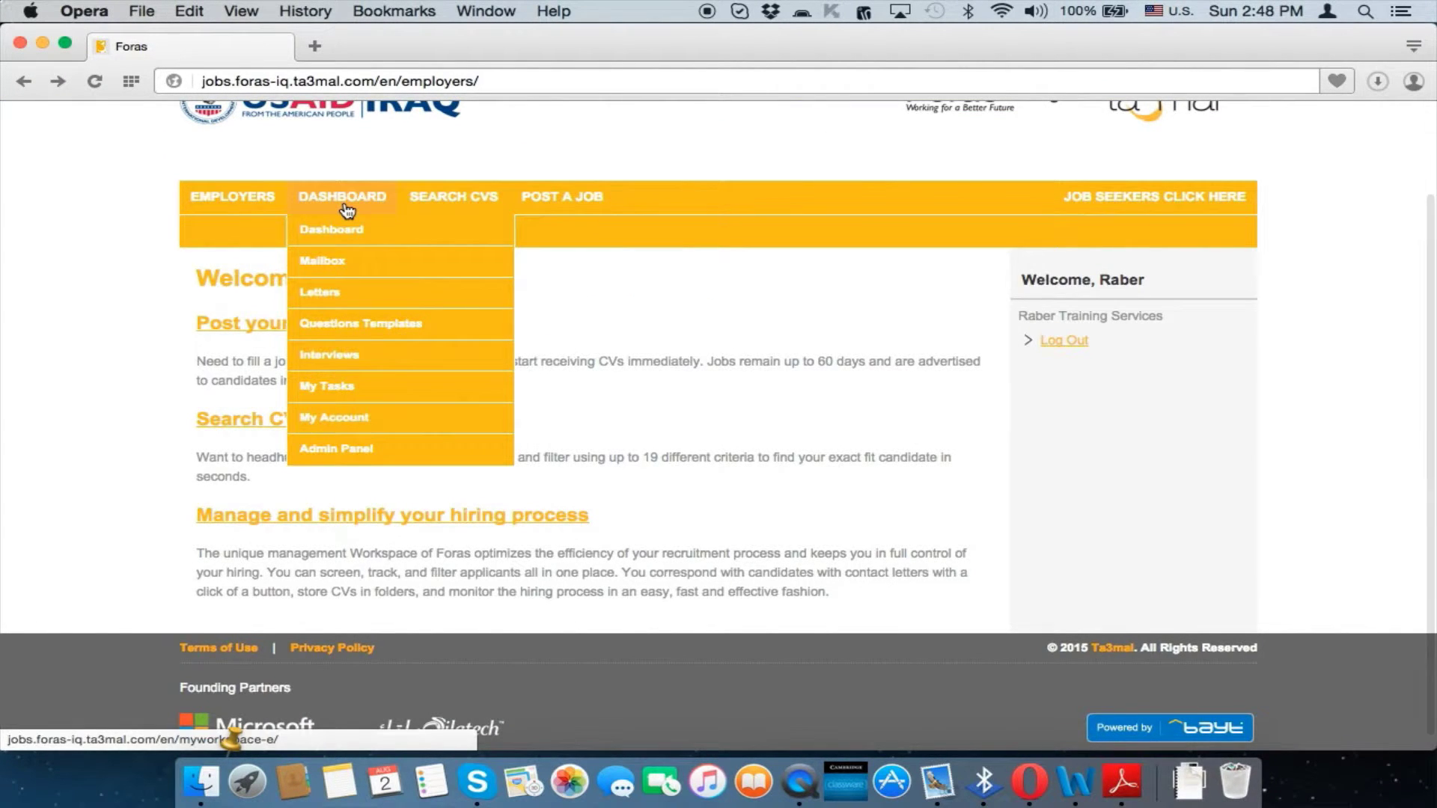
pyautogui.click(396, 424)
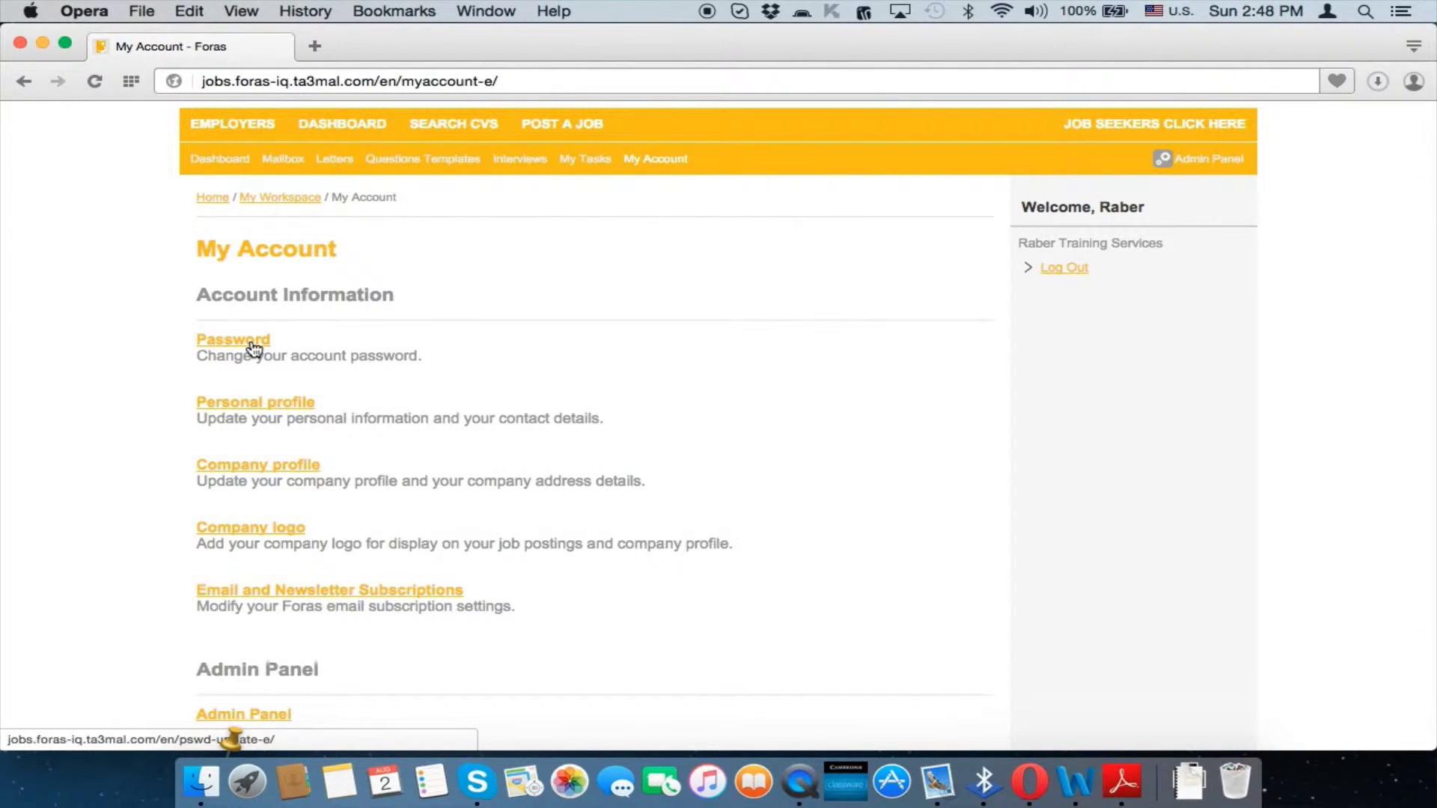
pyautogui.click(255, 349)
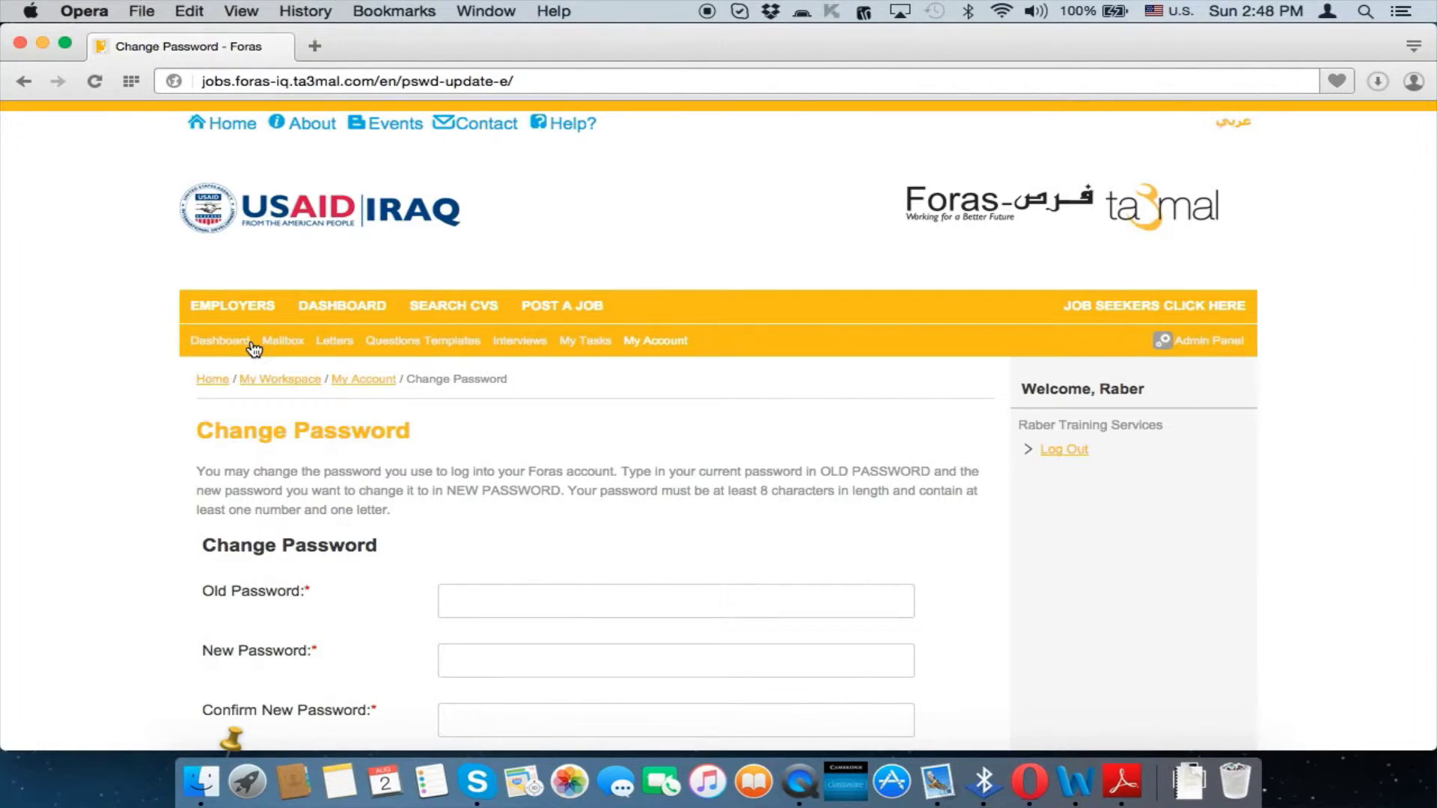
pyautogui.scroll(-3, 255, 349)
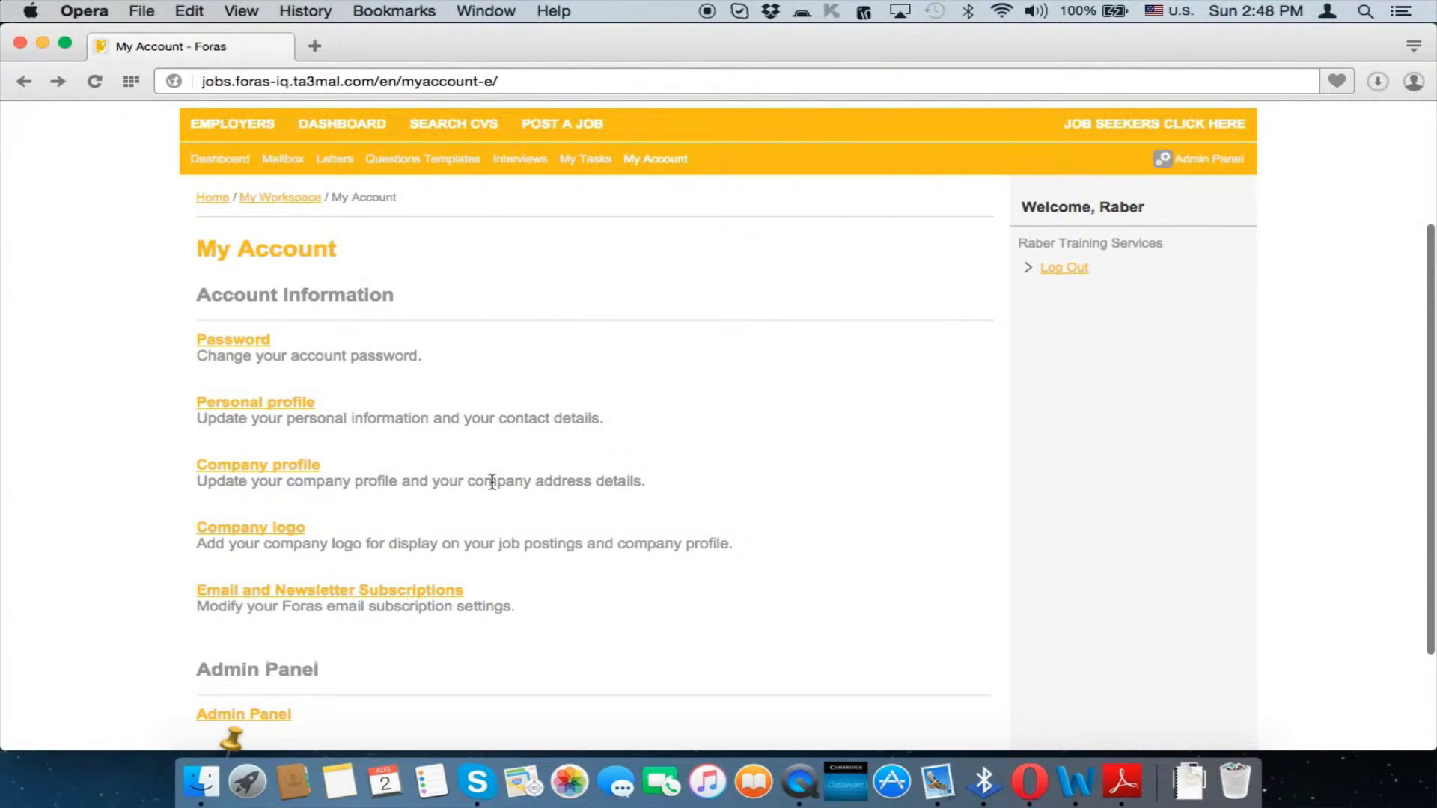
pyautogui.scroll(-2, 522, 422)
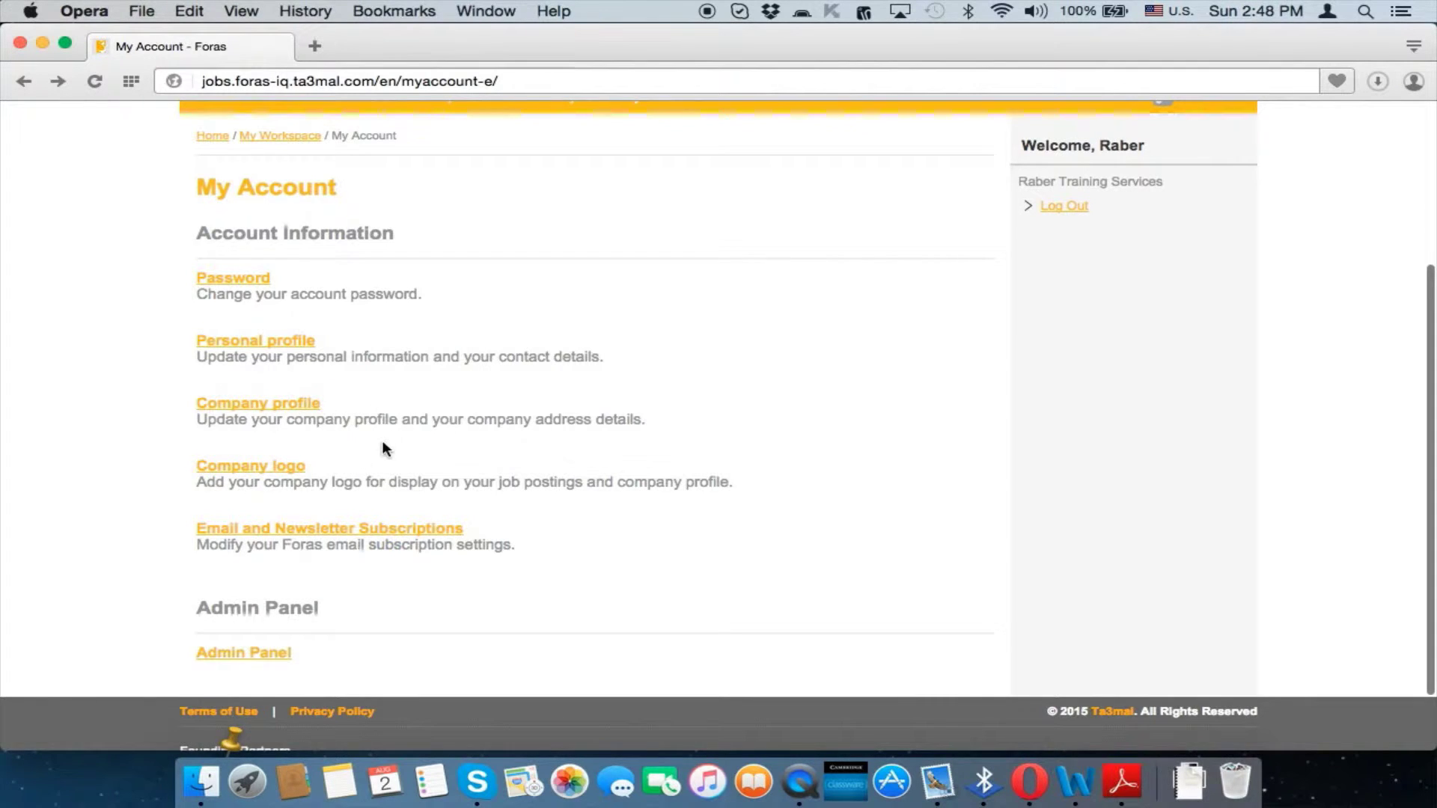
pyautogui.scroll(-1, 383, 443)
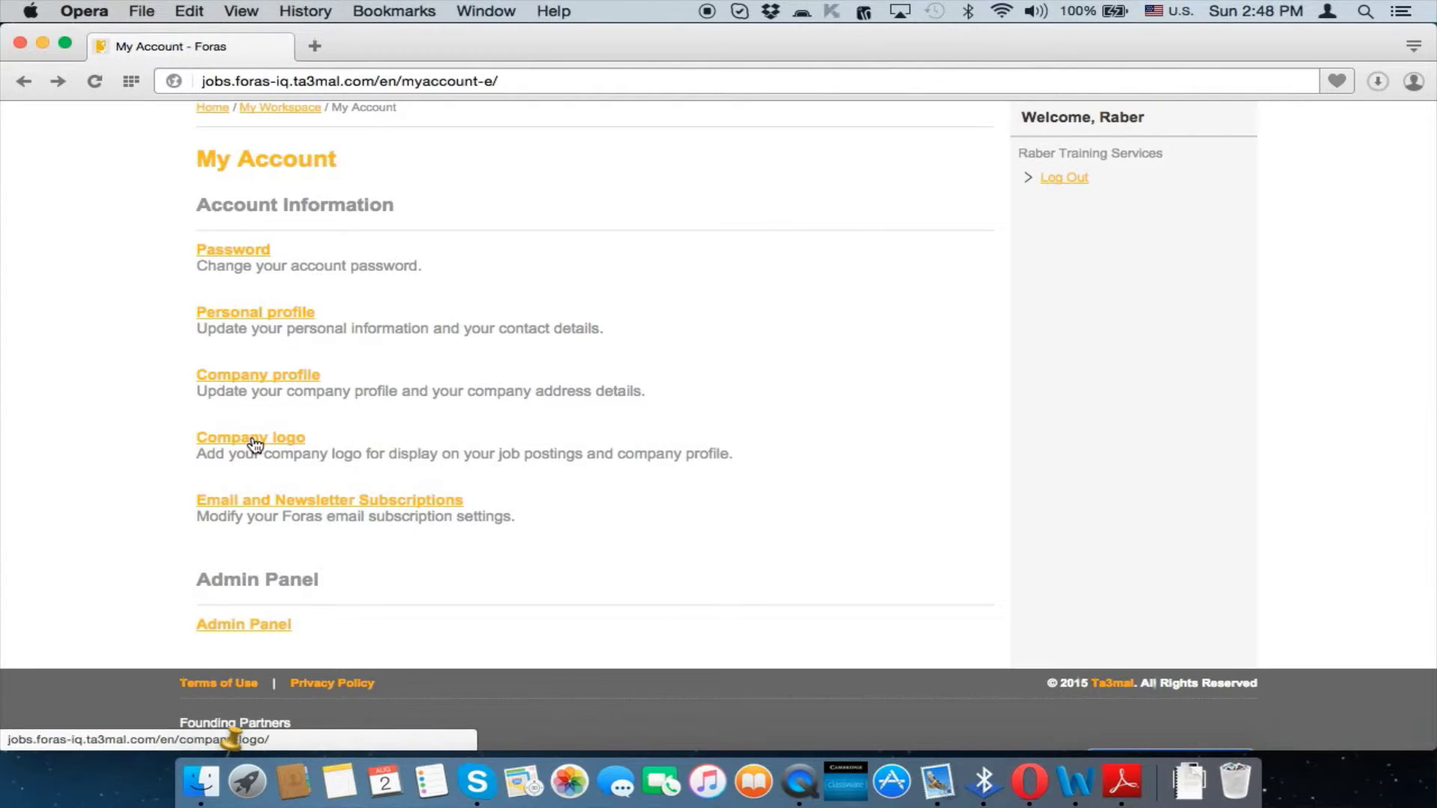
pyautogui.scroll(-1, 356, 440)
pyautogui.click(283, 441)
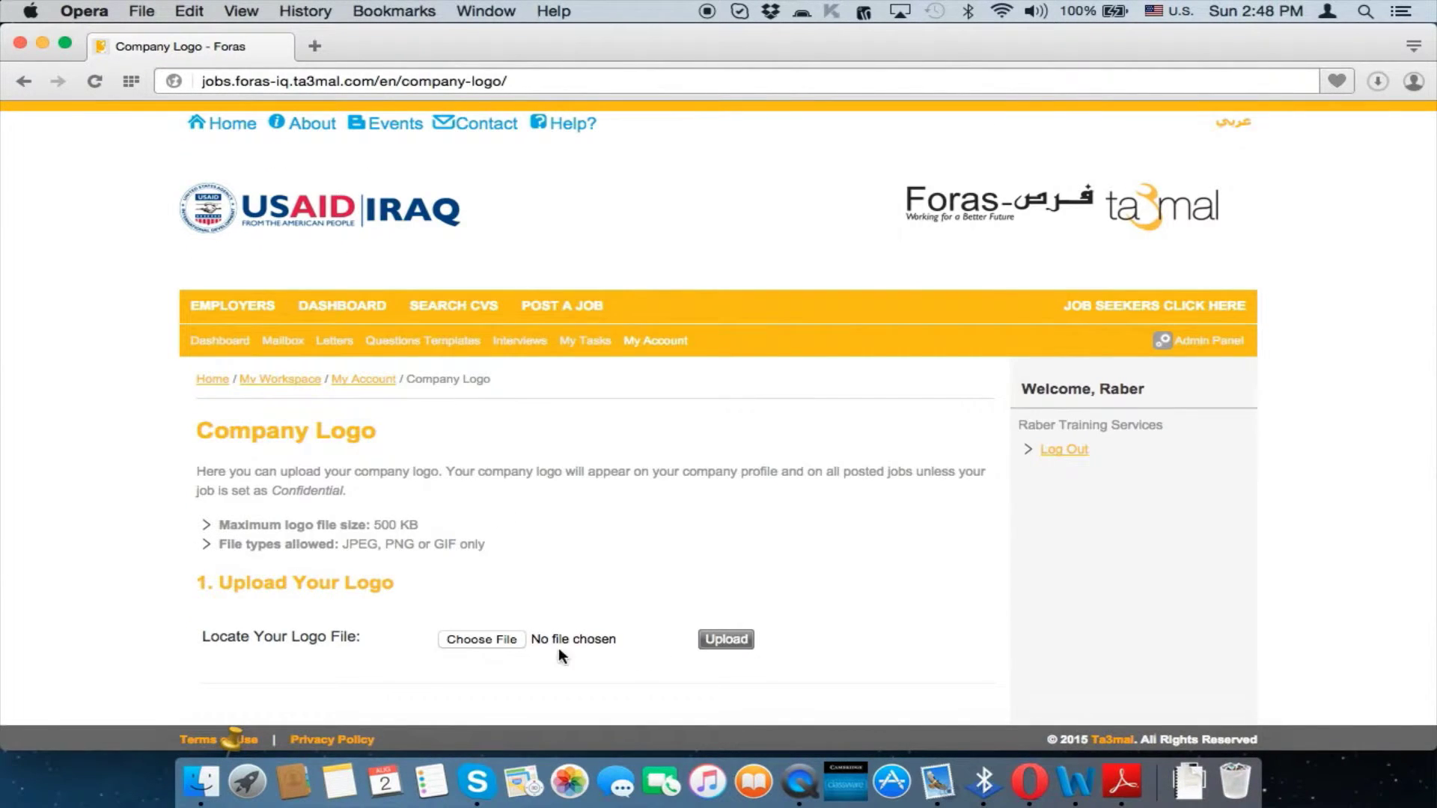
# Cancel the logo file chooser without selecting a file, then go to Dashboard > Admin Panel
pyautogui.click(496, 639)
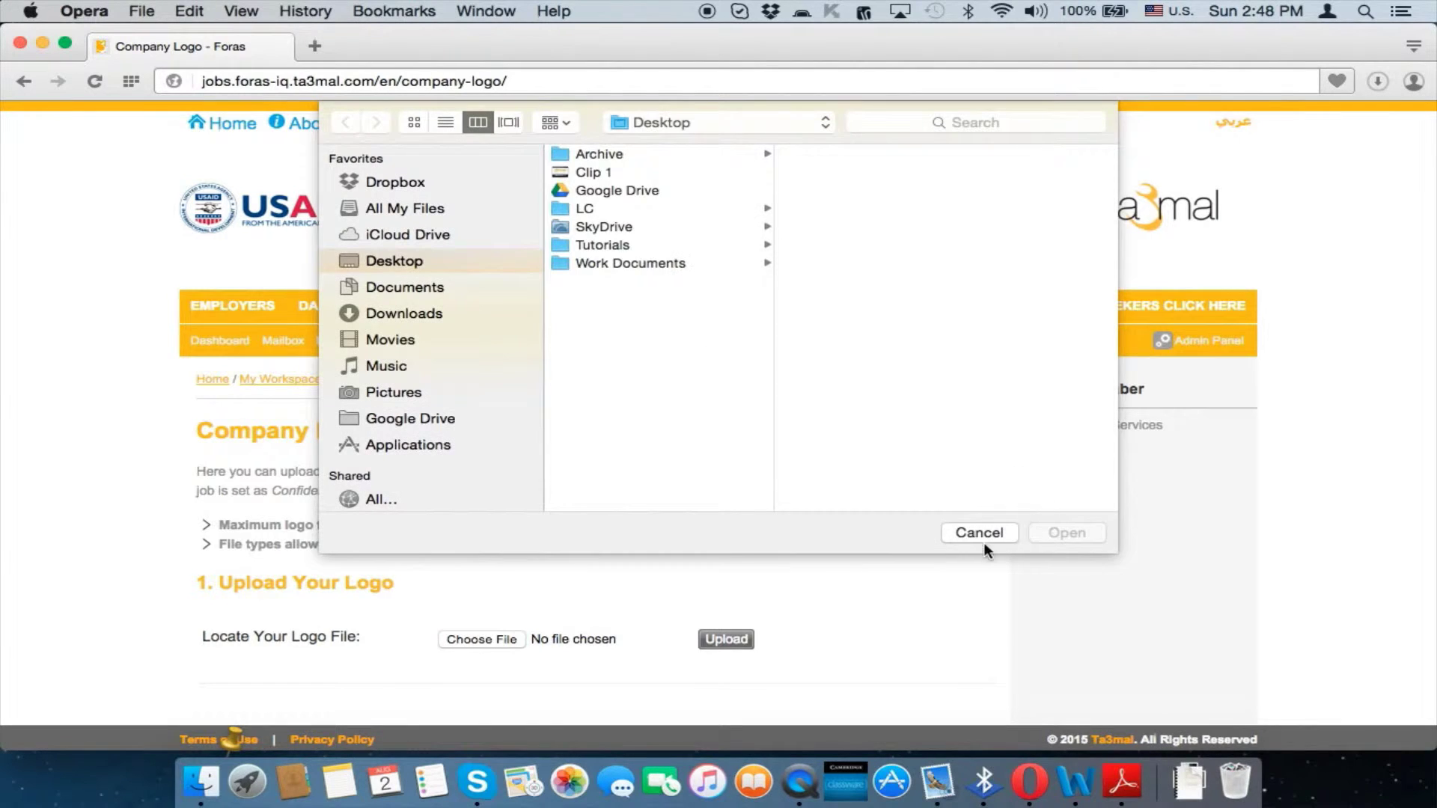
pyautogui.click(983, 539)
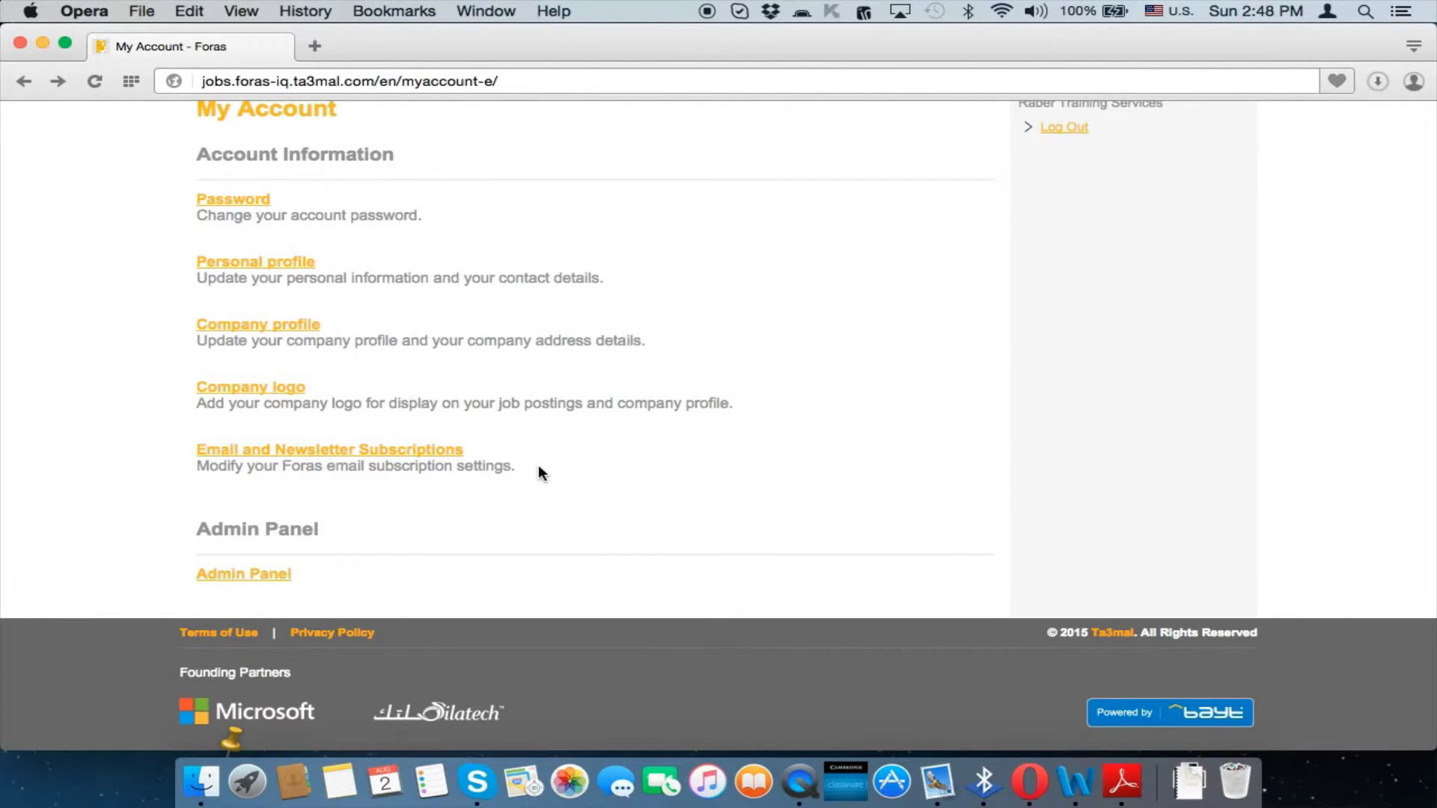
pyautogui.scroll(-2, 539, 465)
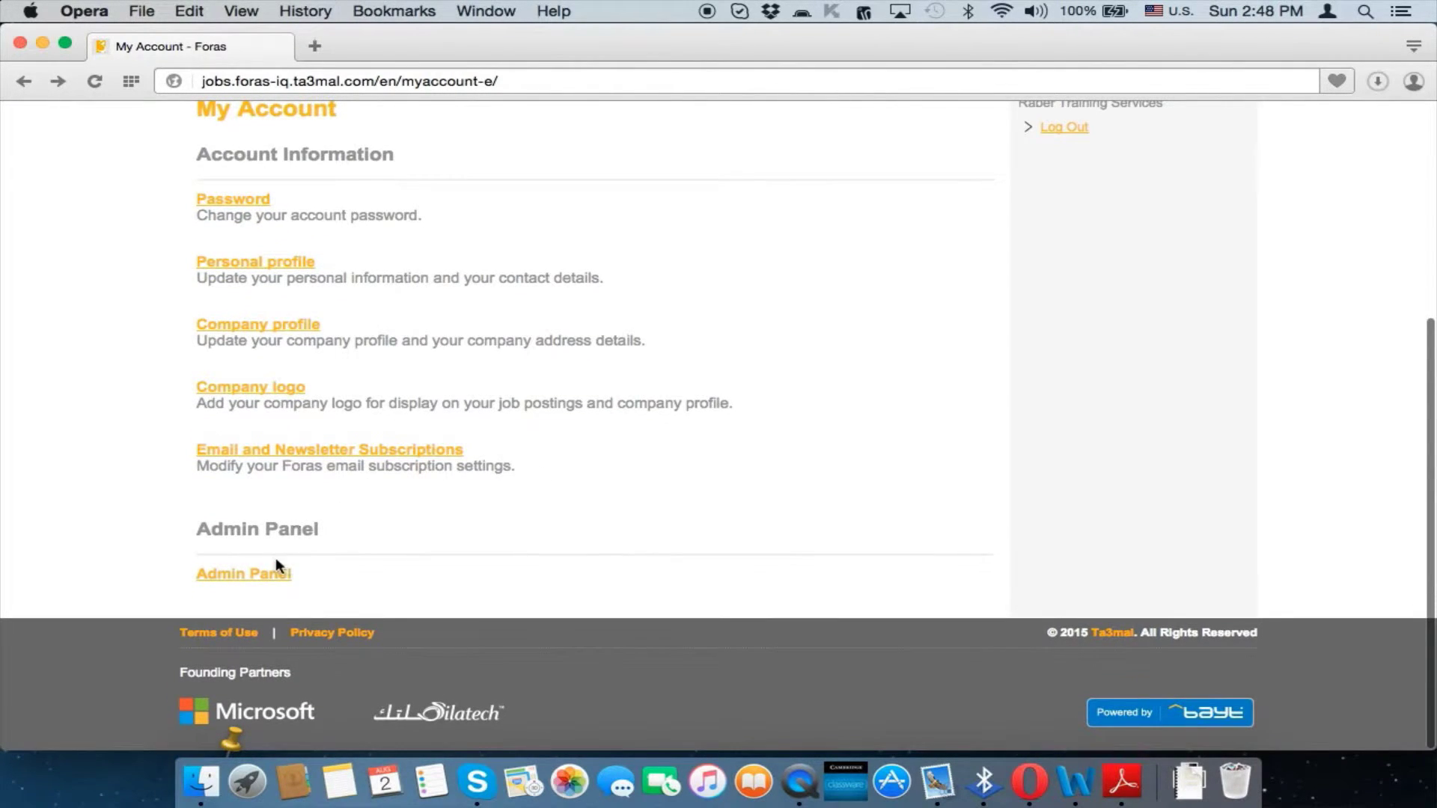
pyautogui.scroll(5, 439, 479)
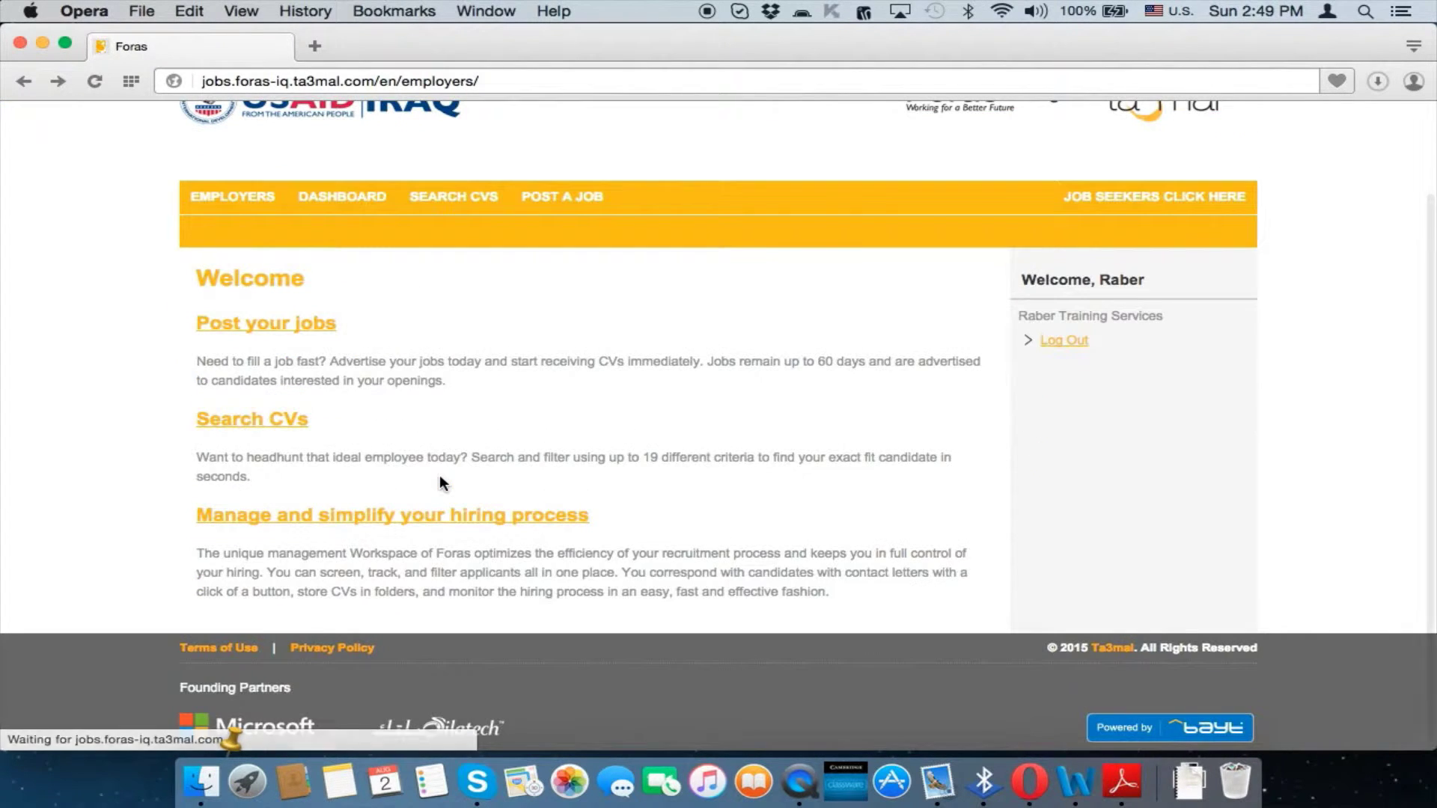
pyautogui.moveTo(330, 199)
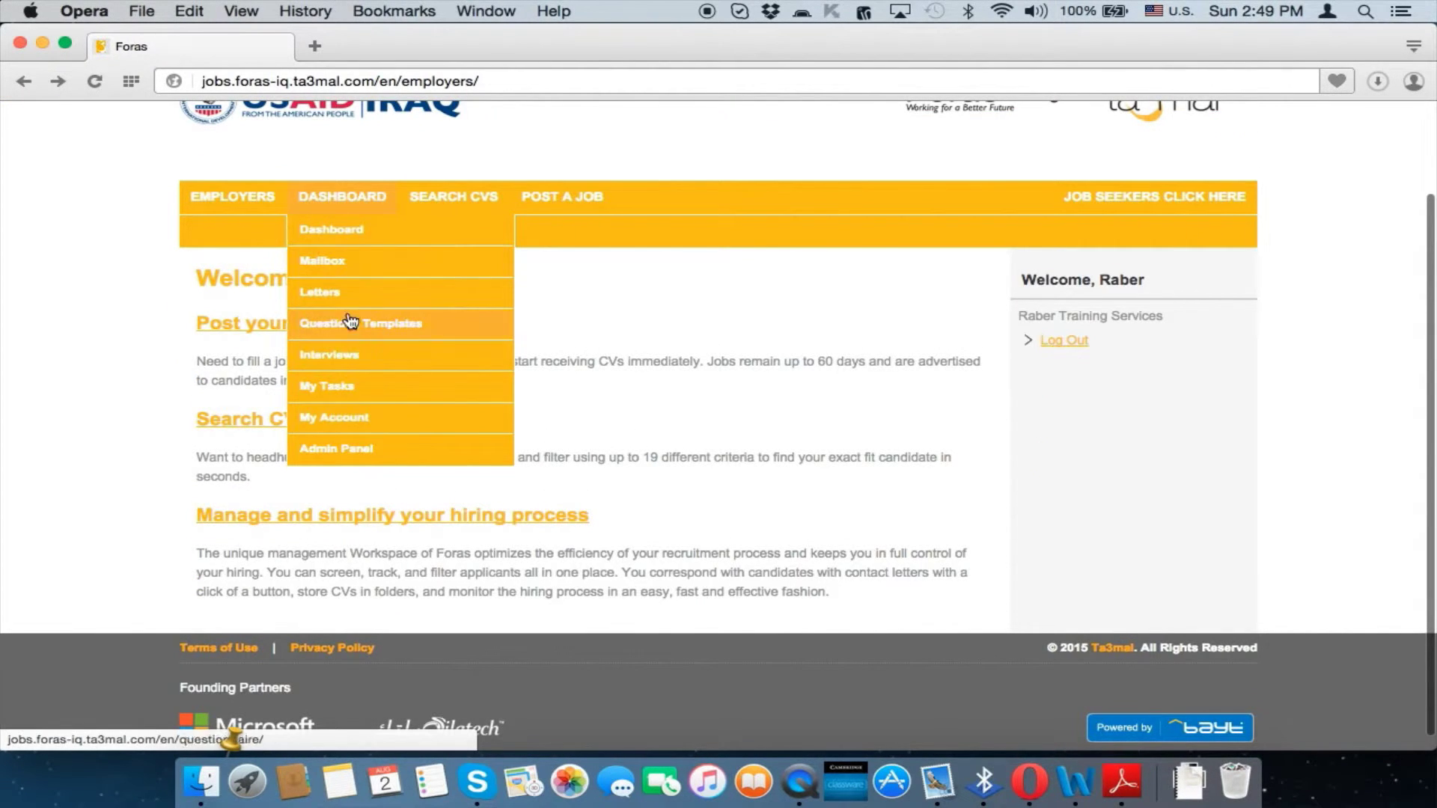
pyautogui.click(376, 449)
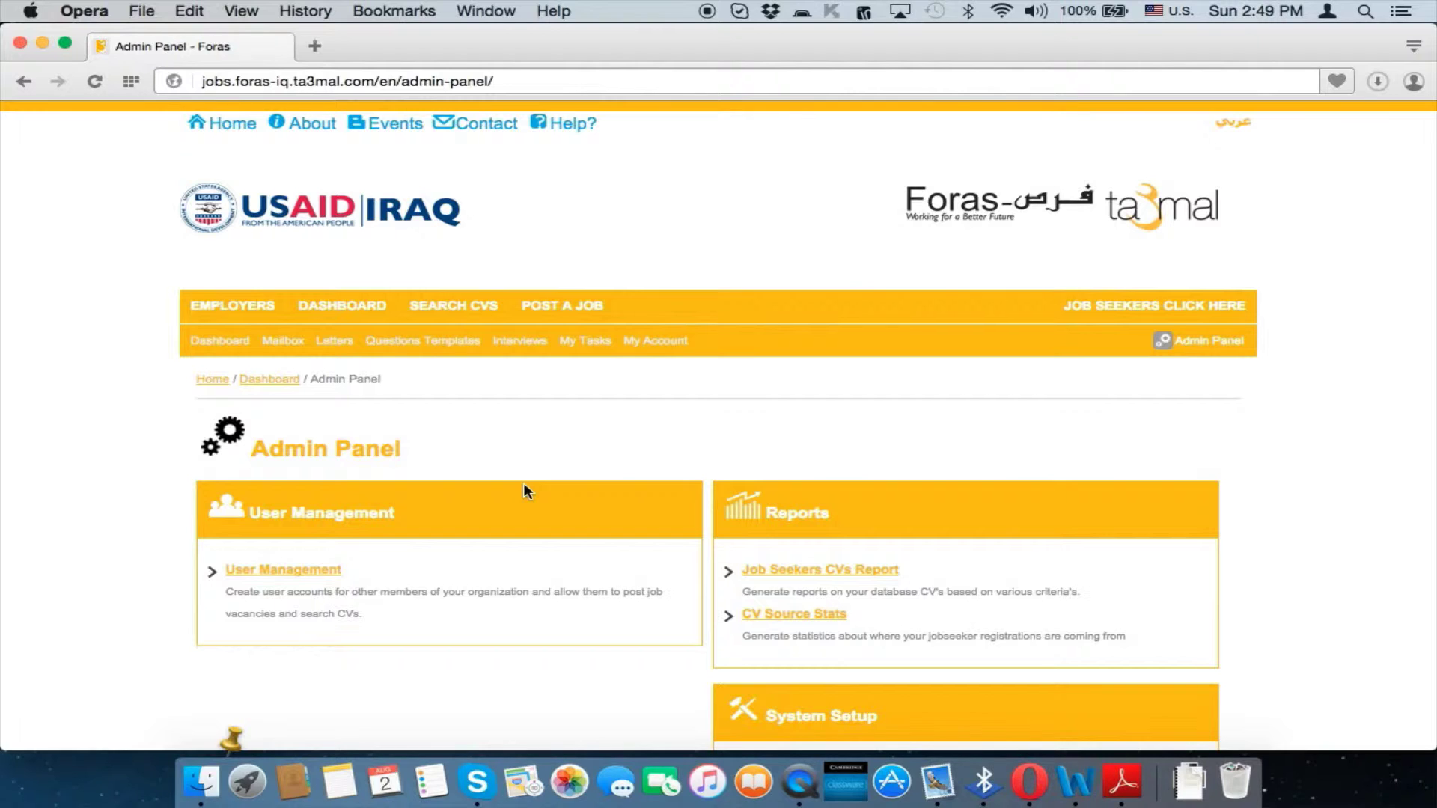
# Open Job Template Management under System Setup, listing the Secretary template updated 2015-07-28
pyautogui.scroll(-5, 511, 583)
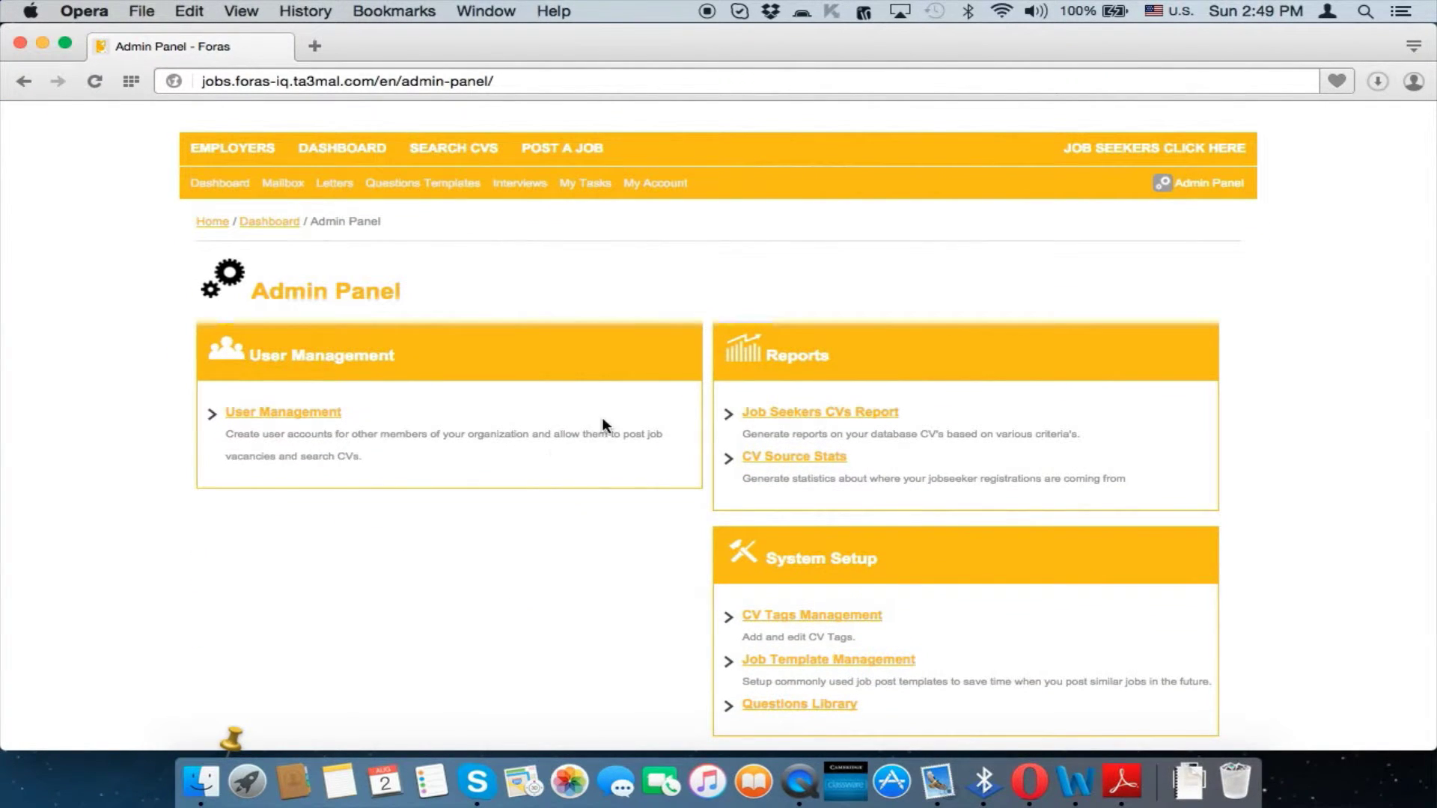
pyautogui.scroll(-4, 572, 528)
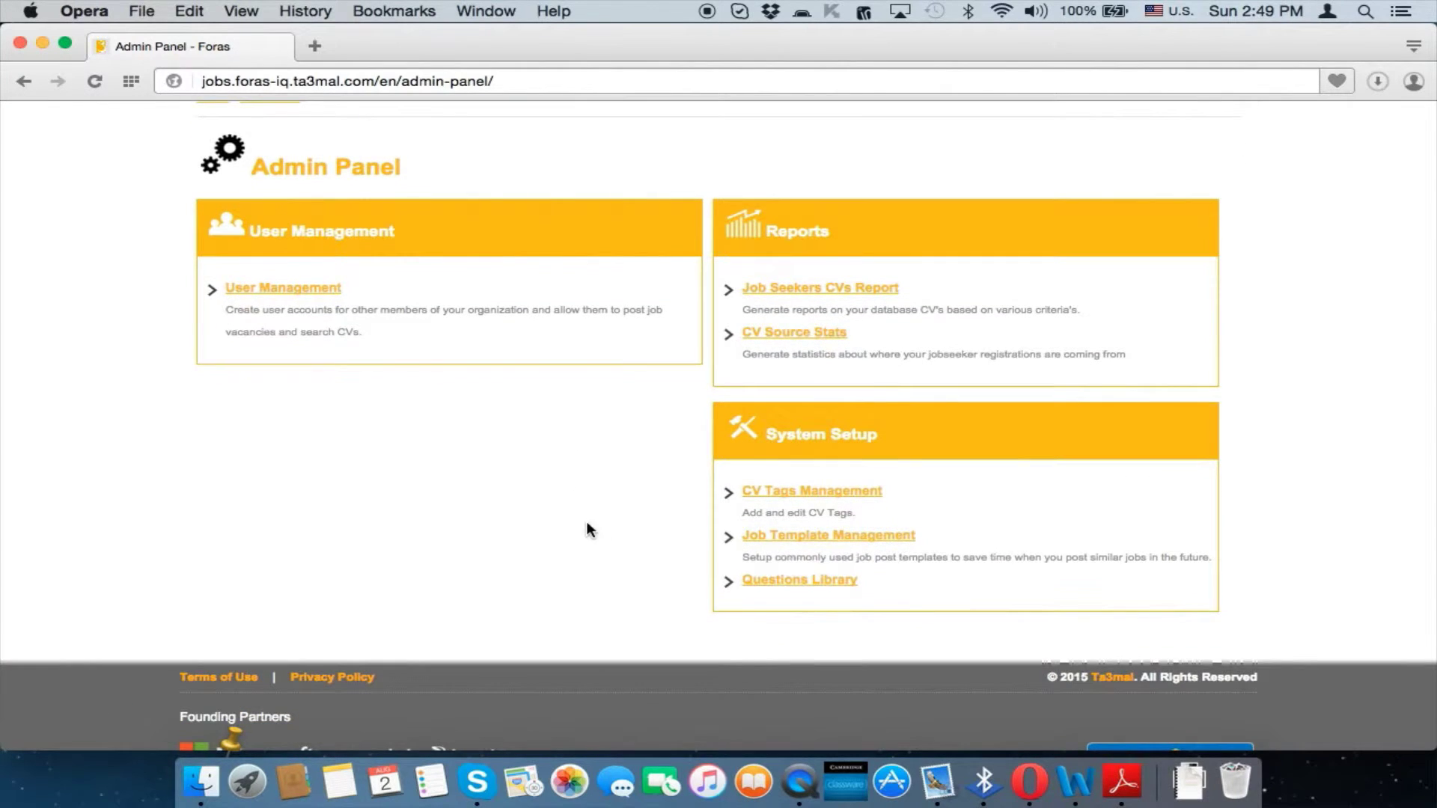
pyautogui.click(799, 536)
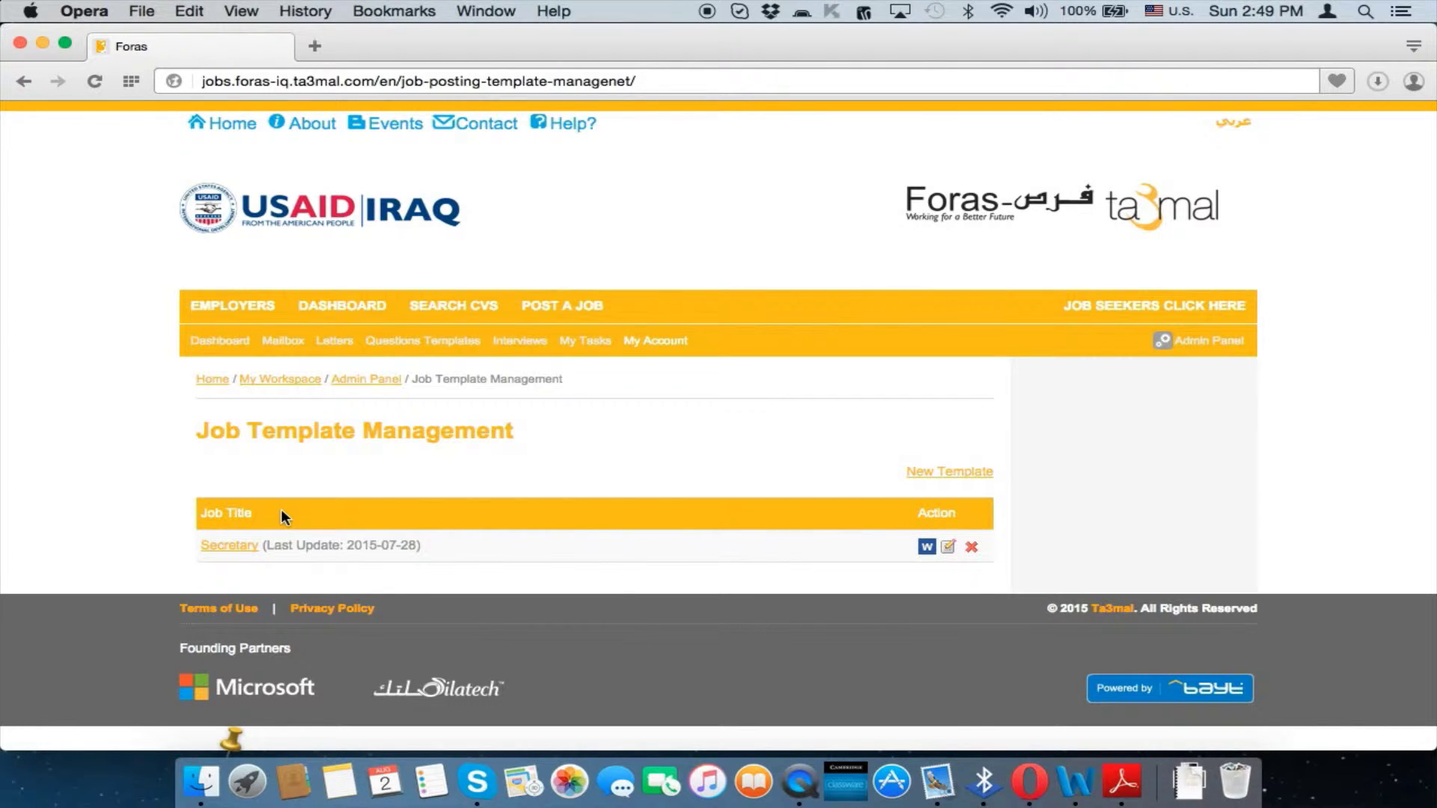
pyautogui.keyDown('super'); pyautogui.click(249, 548); pyautogui.keyUp('super')
pyautogui.click(391, 46)
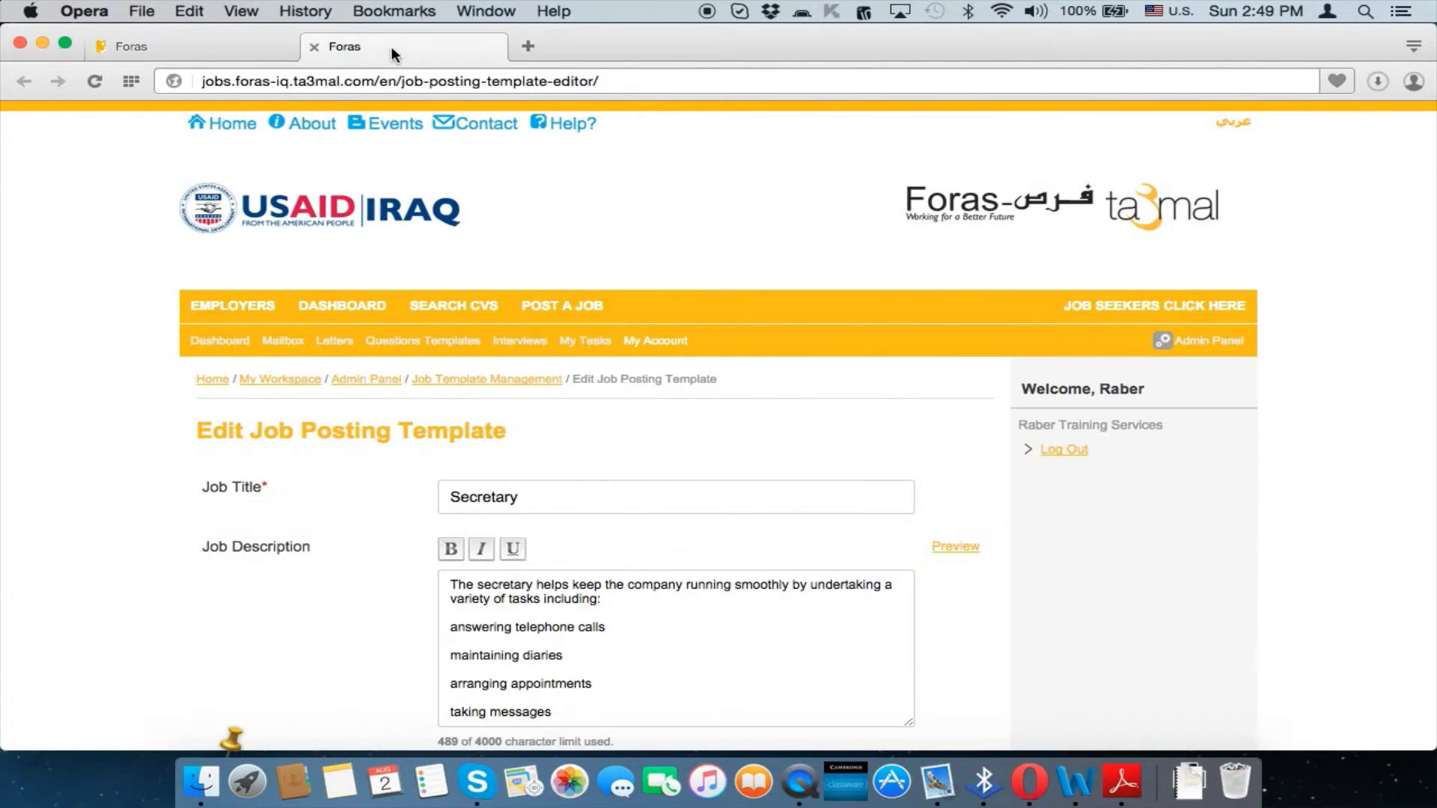
pyautogui.moveTo(561, 307)
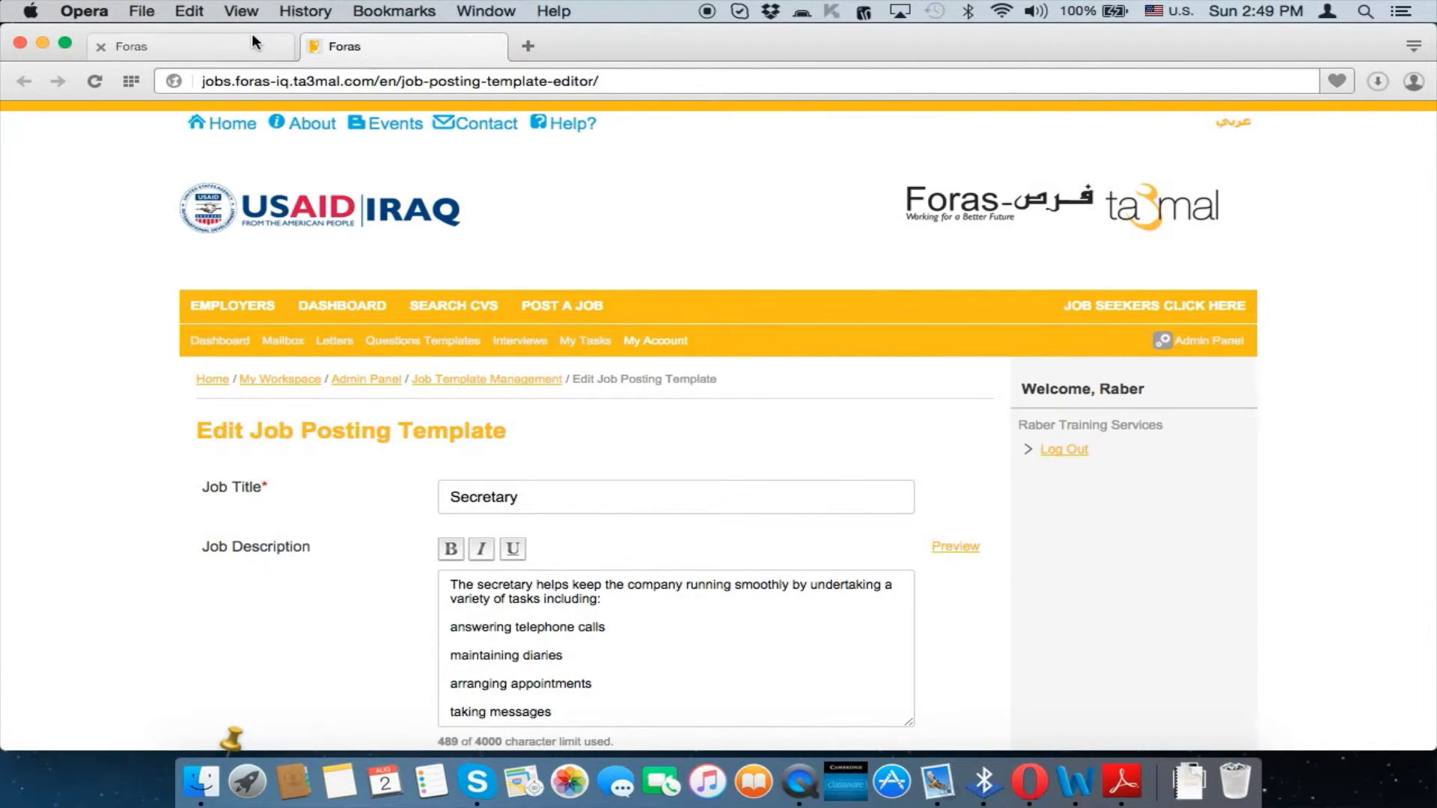
pyautogui.click(252, 36)
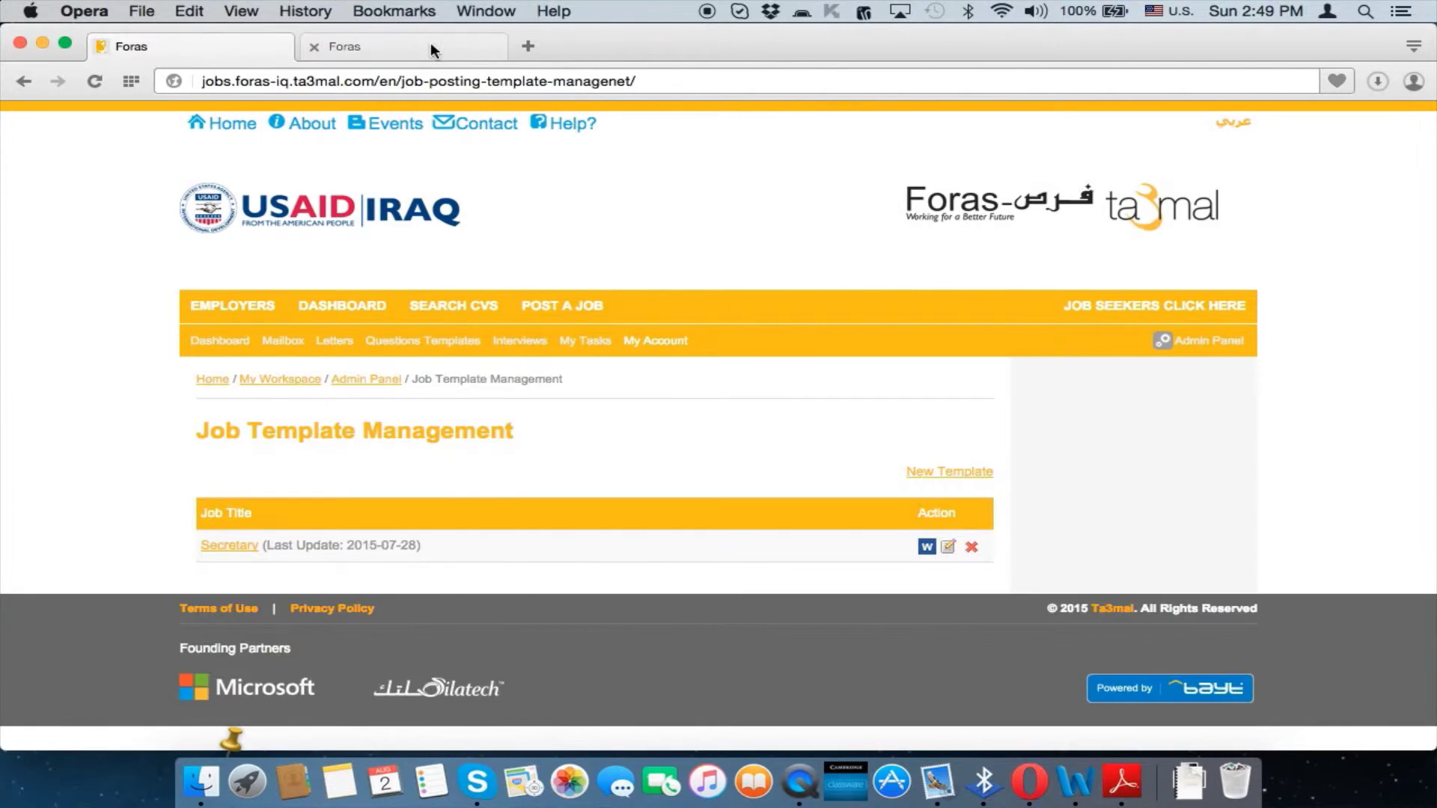
pyautogui.click(430, 42)
pyautogui.scroll(-3, 684, 453)
pyautogui.scroll(-10, 684, 452)
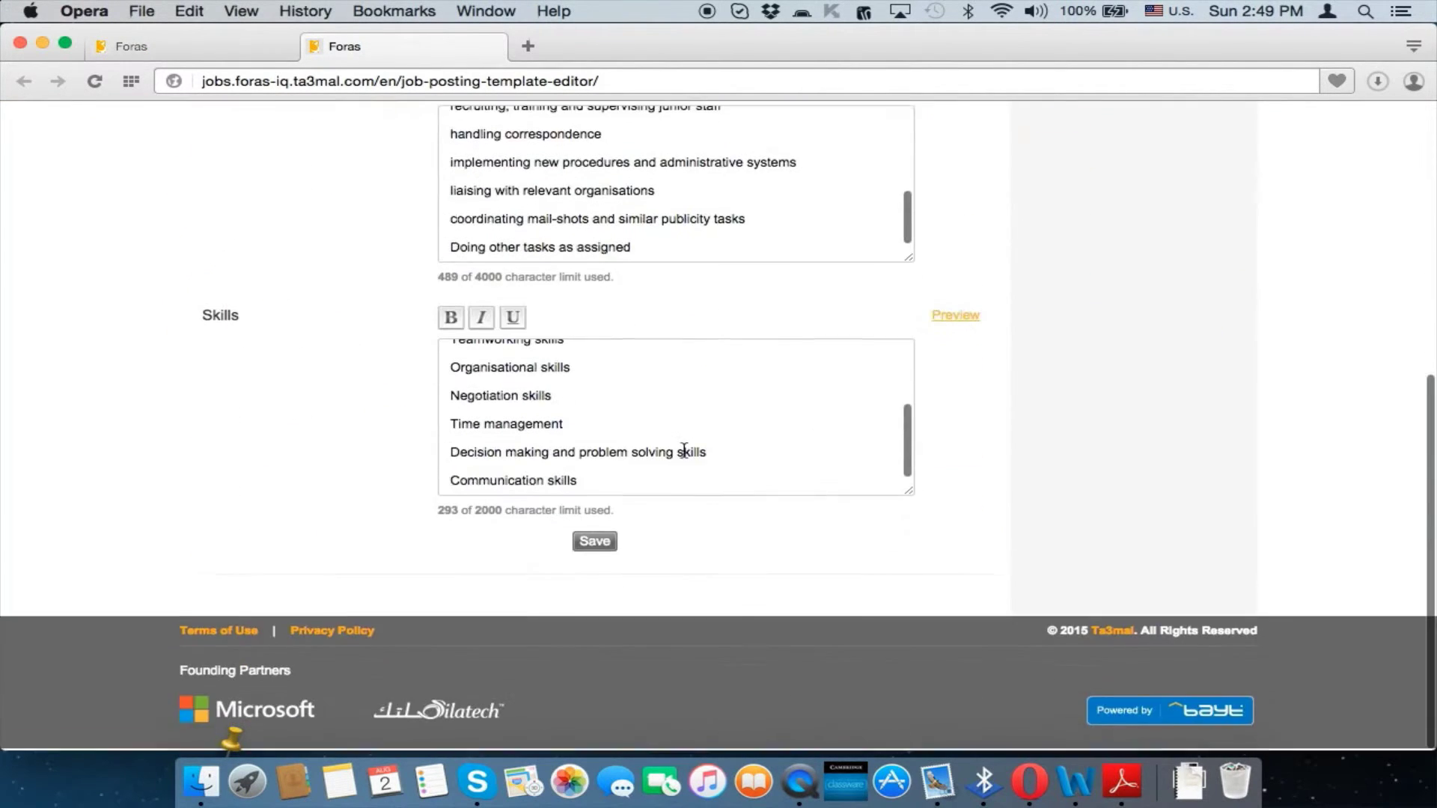
pyautogui.scroll(5, 684, 451)
pyautogui.scroll(10, 684, 451)
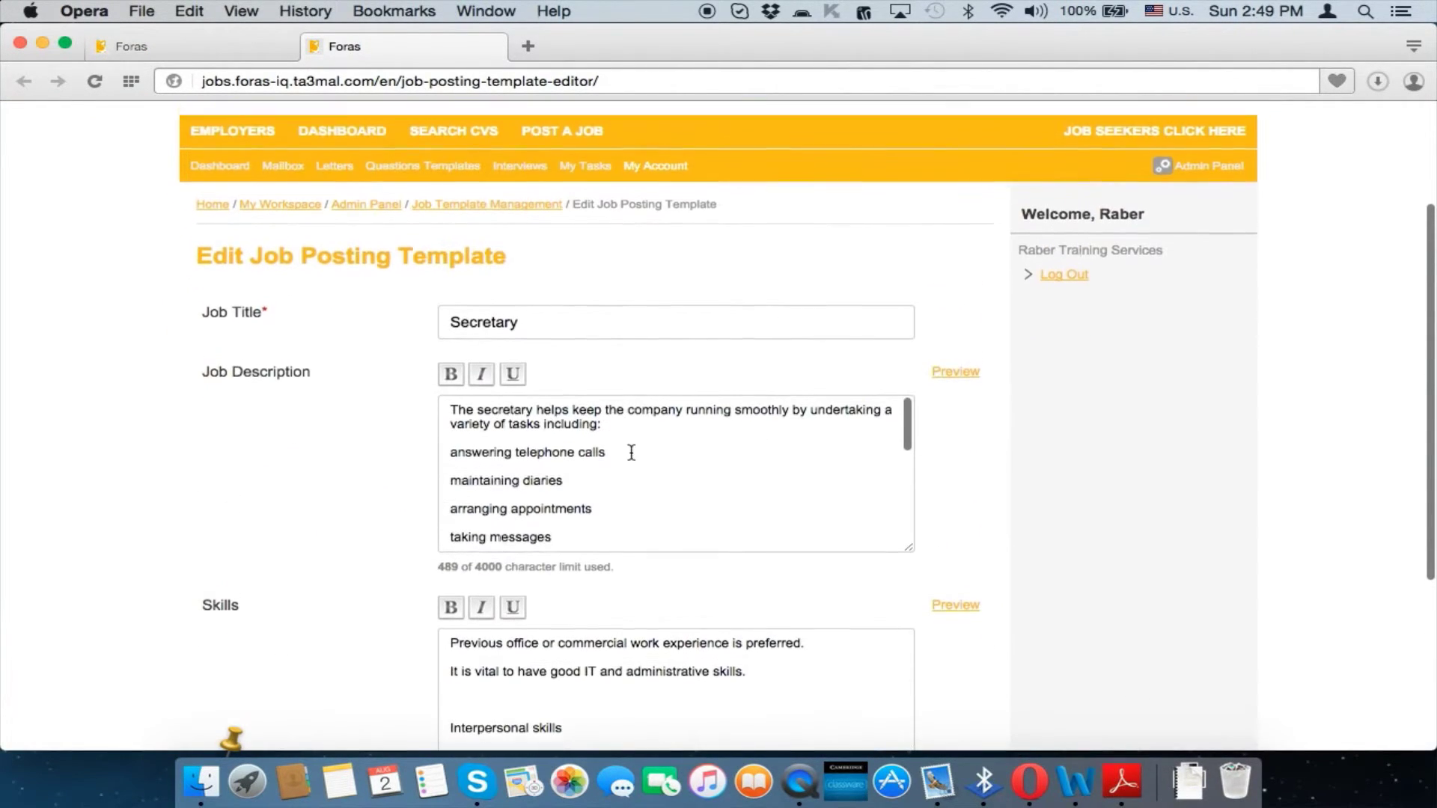
pyautogui.scroll(-4, 631, 453)
pyautogui.scroll(-5, 631, 452)
pyautogui.scroll(5, 628, 218)
pyautogui.scroll(5, 628, 266)
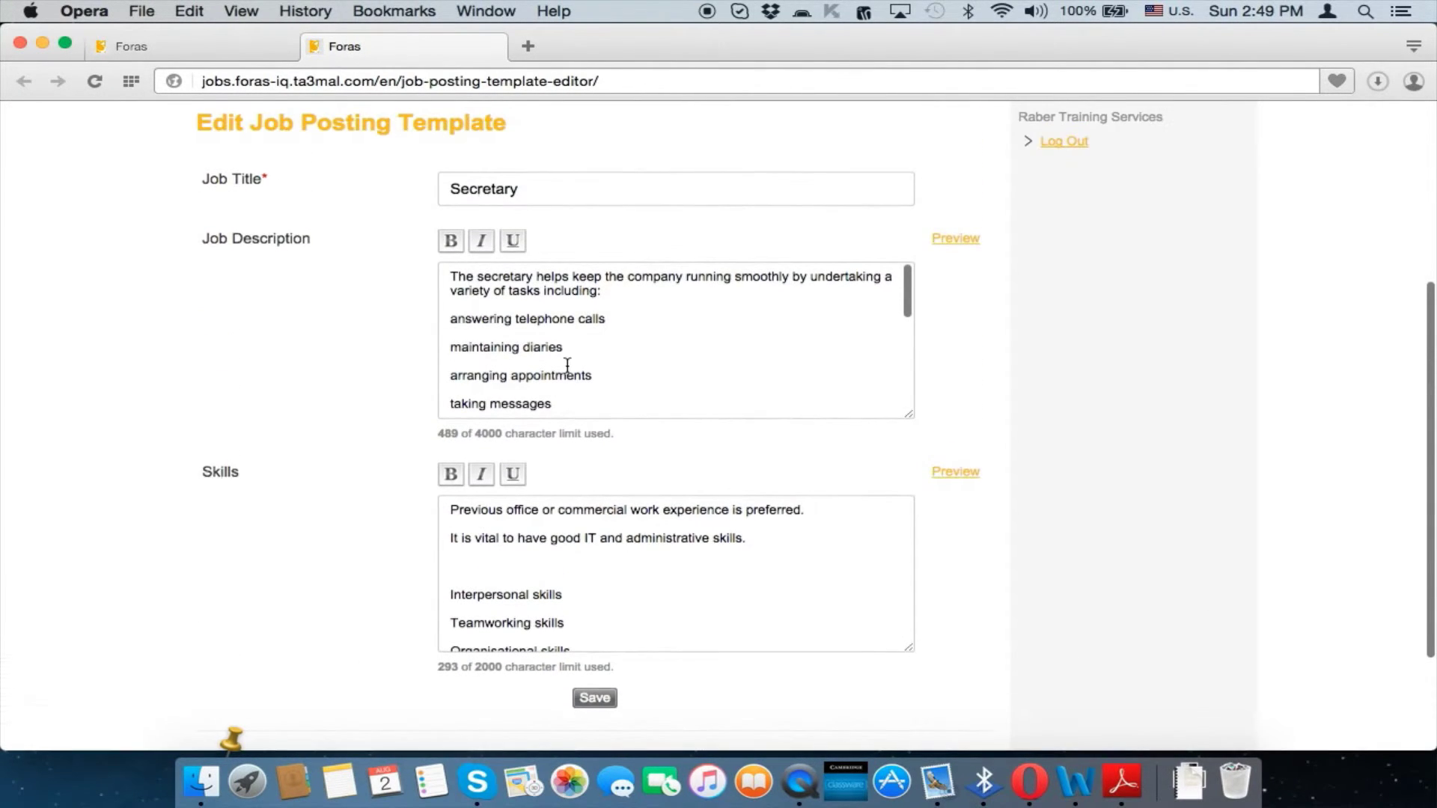
pyautogui.press('super+w')
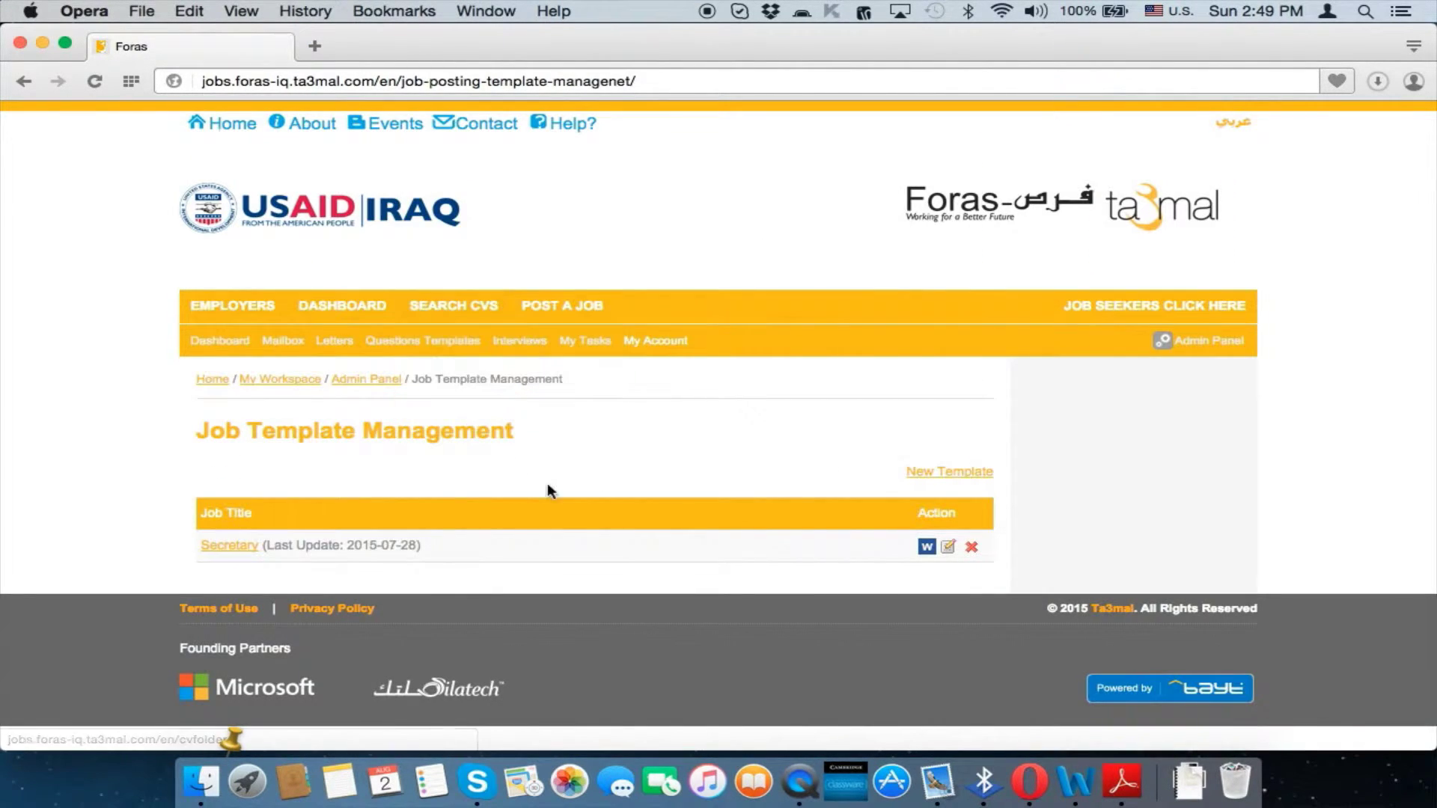
pyautogui.press('super+Left')
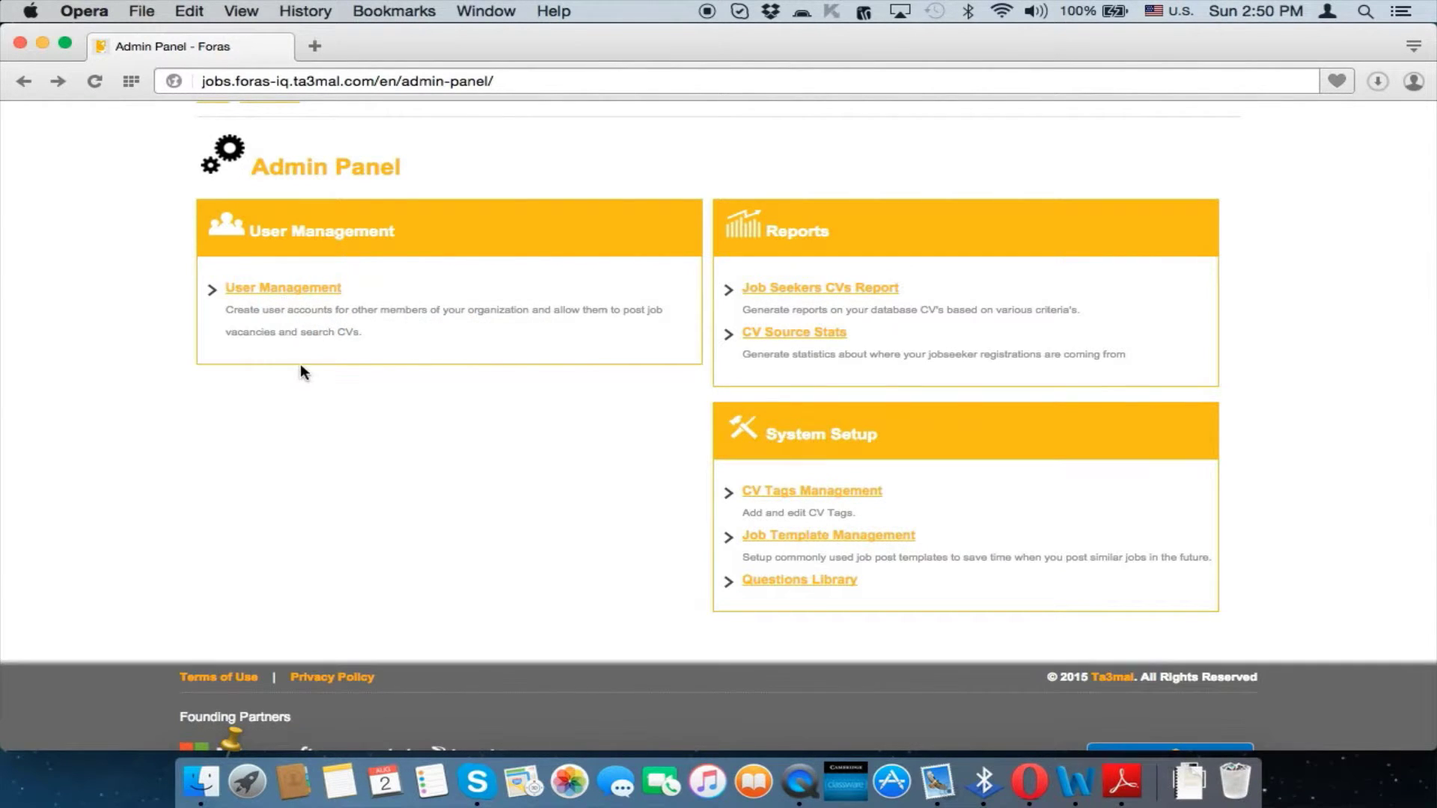
# Go to User Management, review the single Administrator account, and start a new user
pyautogui.click(275, 294)
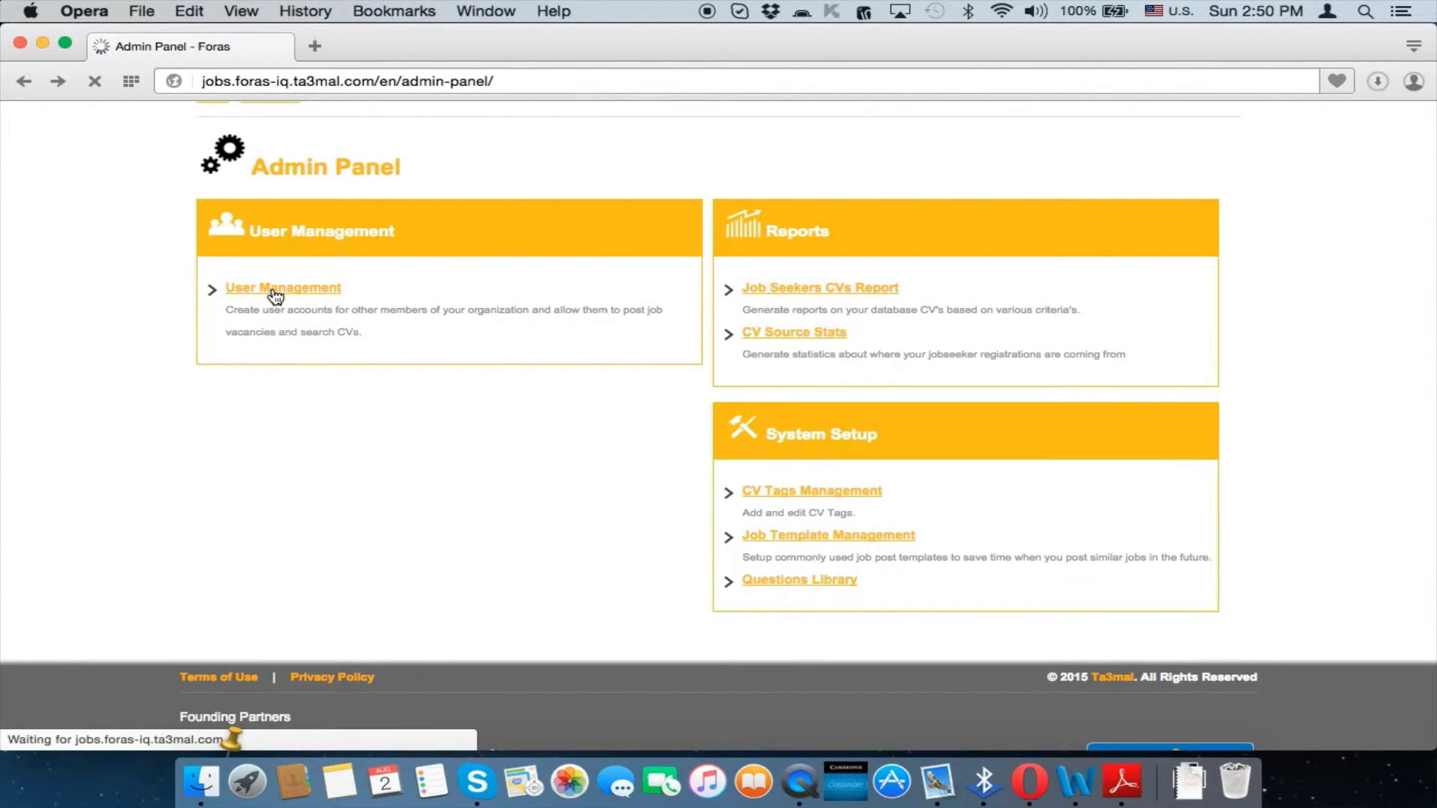
pyautogui.scroll(-3, 738, 482)
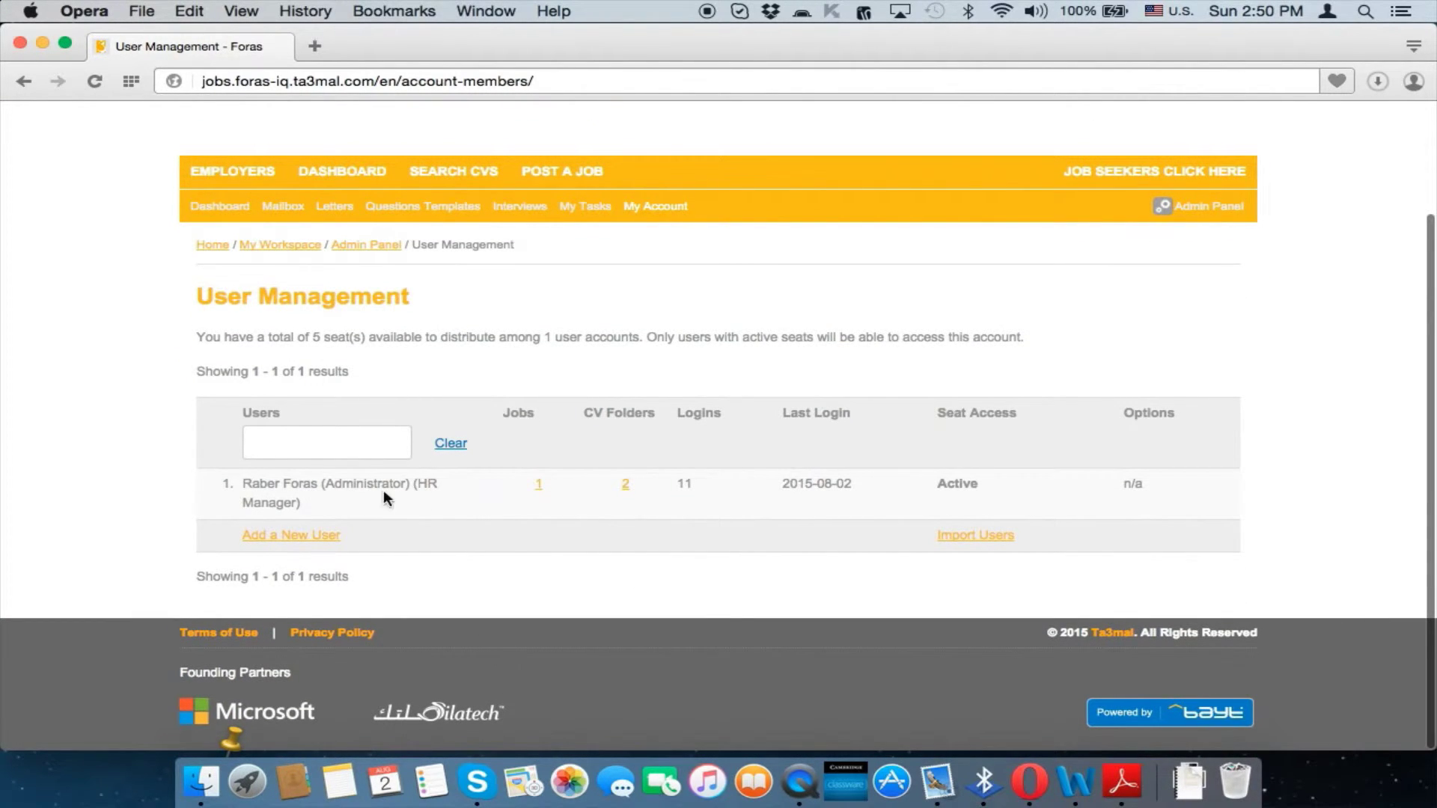
pyautogui.tripleClick(353, 485)
pyautogui.doubleClick(352, 486)
pyautogui.click(353, 485)
pyautogui.doubleClick(366, 485)
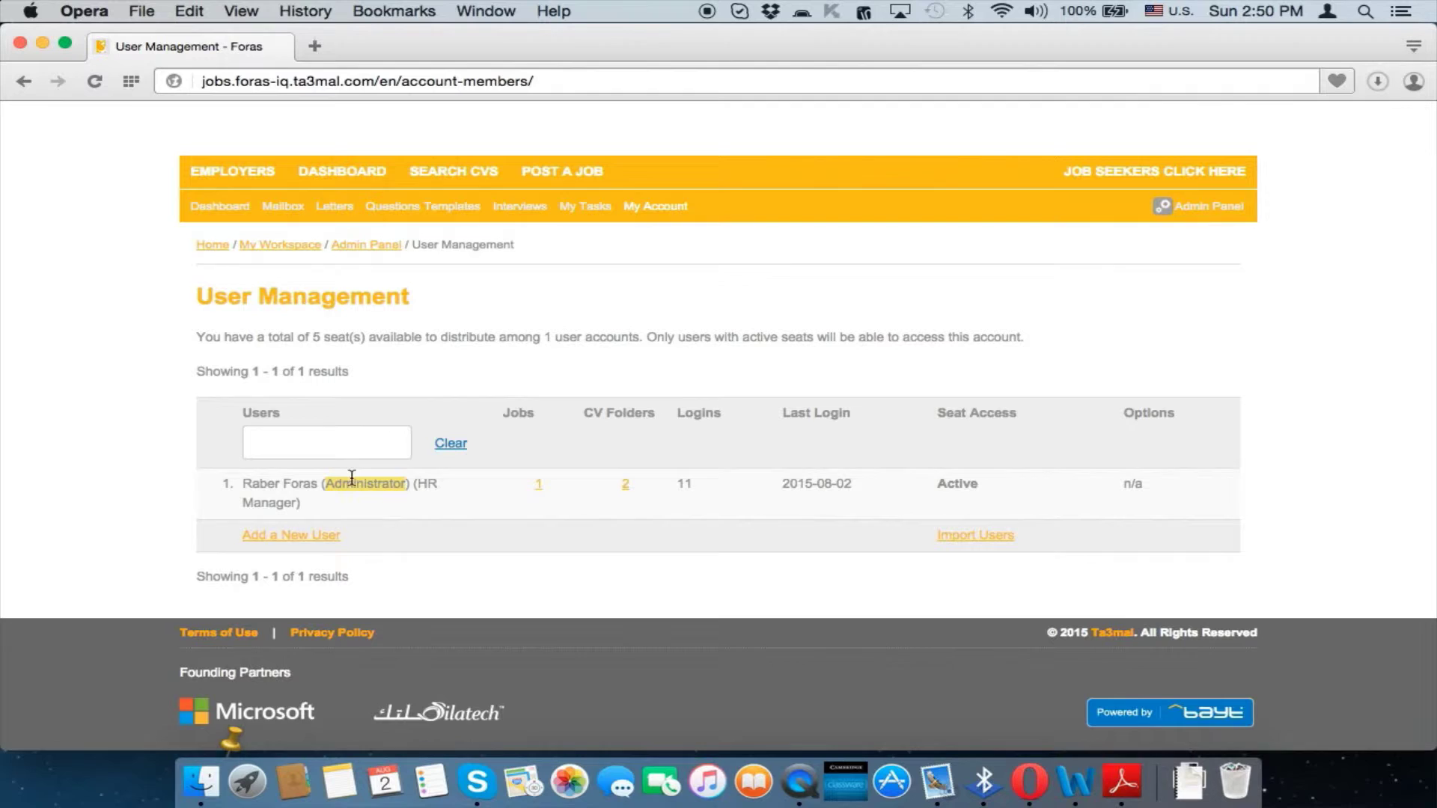
pyautogui.click(309, 538)
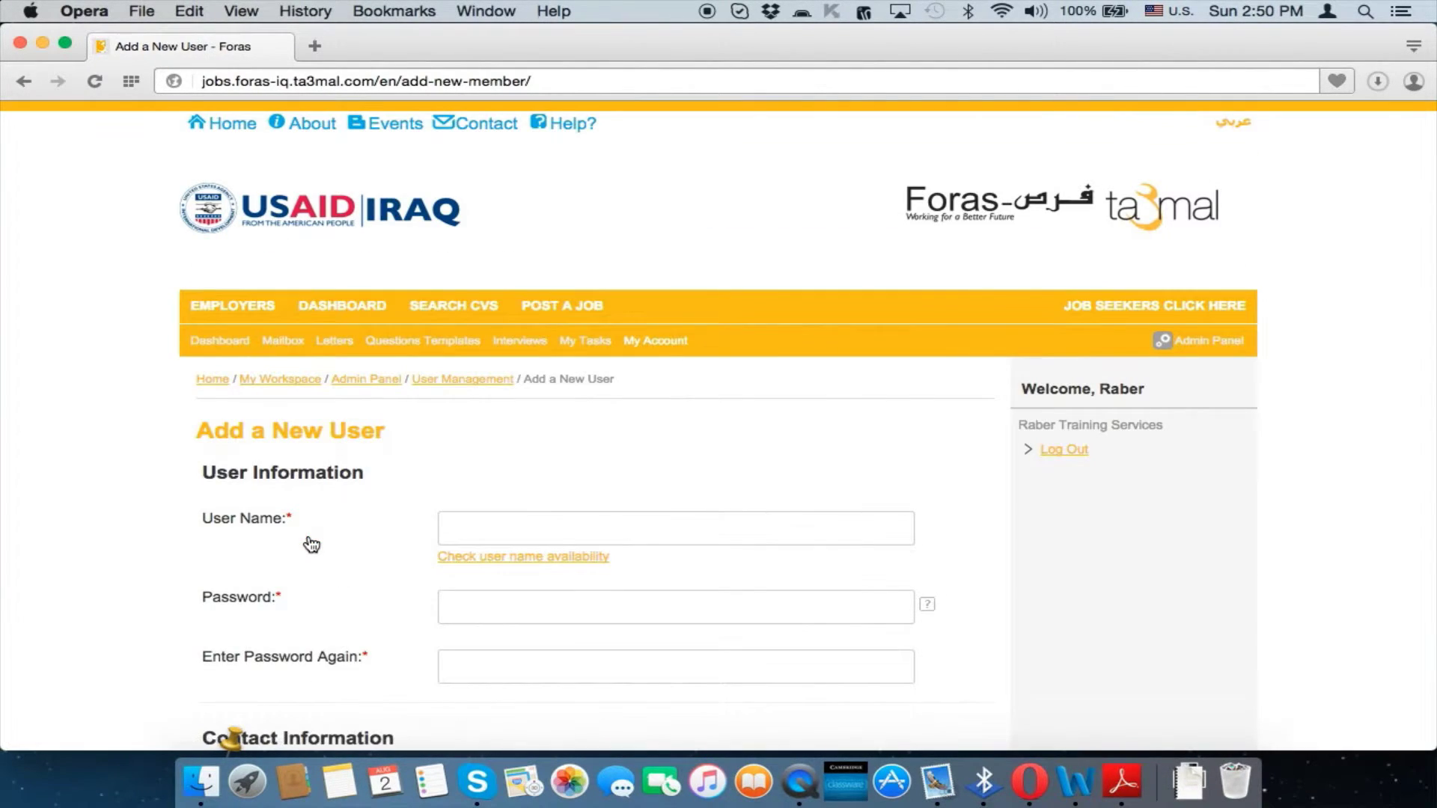
# Enter the new user's user name, replacing a mistyped first attempt
pyautogui.click(474, 532)
pyautogui.write('HR Mna')
pyautogui.press('BackSpace')
pyautogui.press('BackSpace')
pyautogui.press('BackSpace')
pyautogui.press('BackSpace')
pyautogui.press('BackSpace')
pyautogui.press('BackSpace')
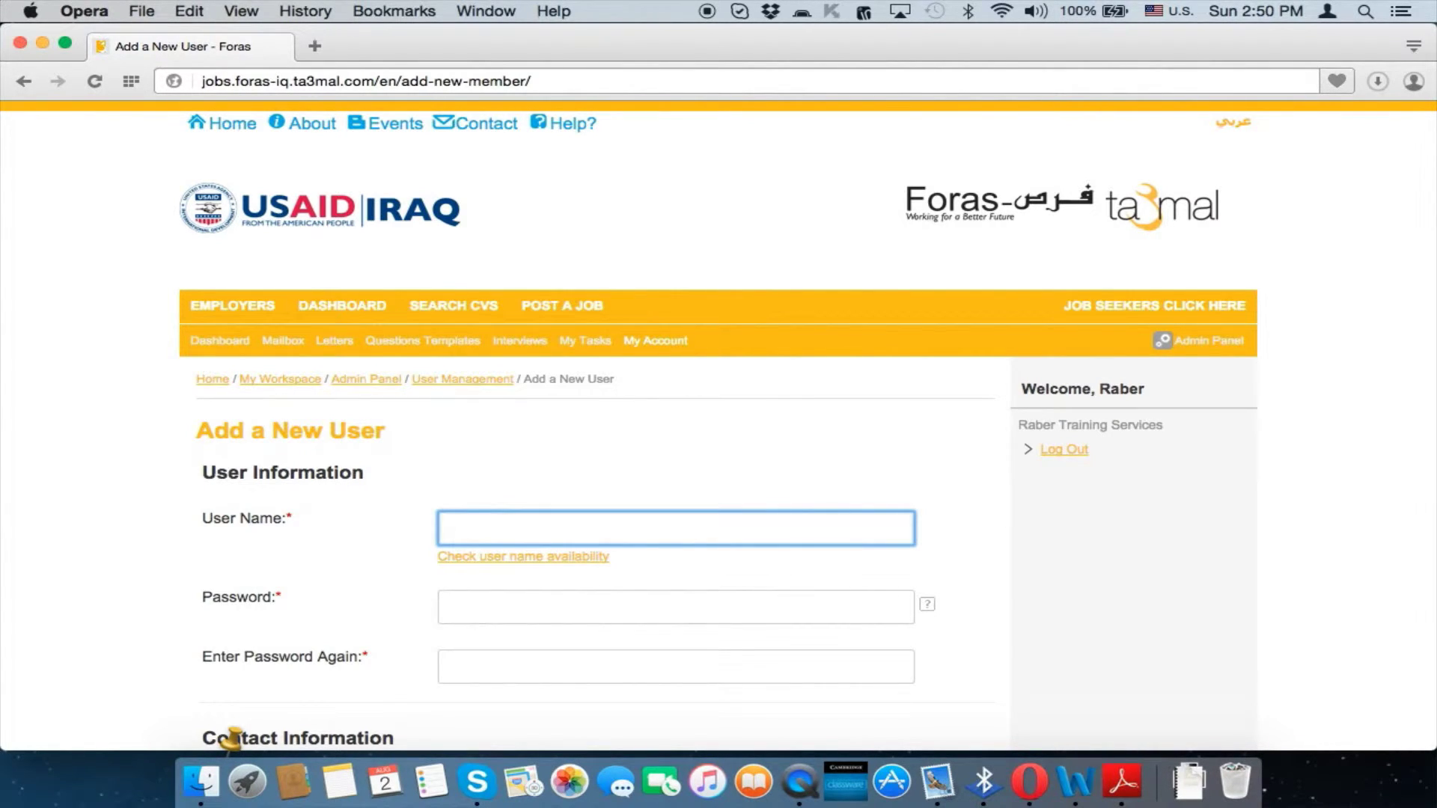
pyautogui.write('AzadHR')
pyautogui.click(604, 483)
pyautogui.scroll(-3, 604, 483)
pyautogui.scroll(-2, 605, 486)
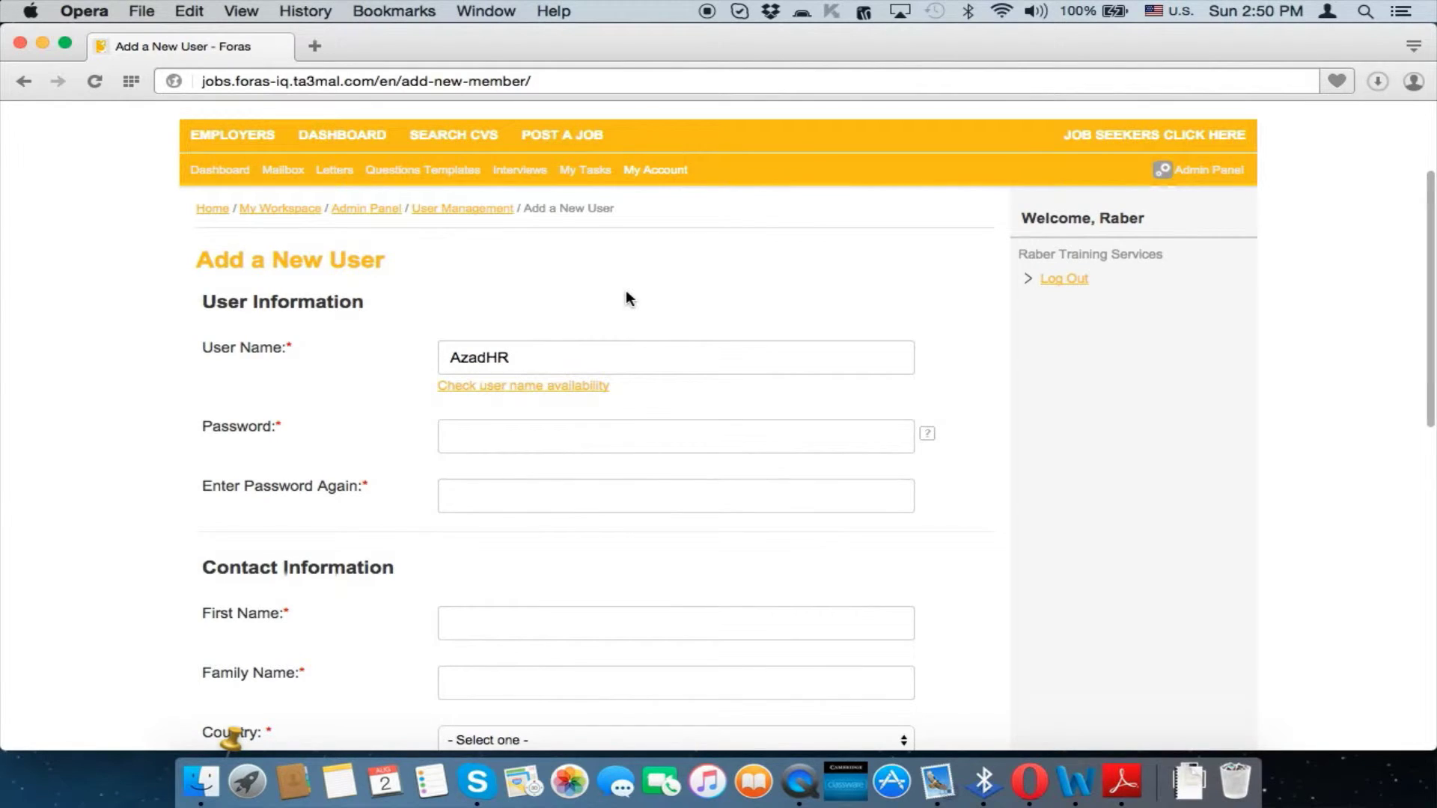
# Enter the account password and its confirmation
pyautogui.click(499, 449)
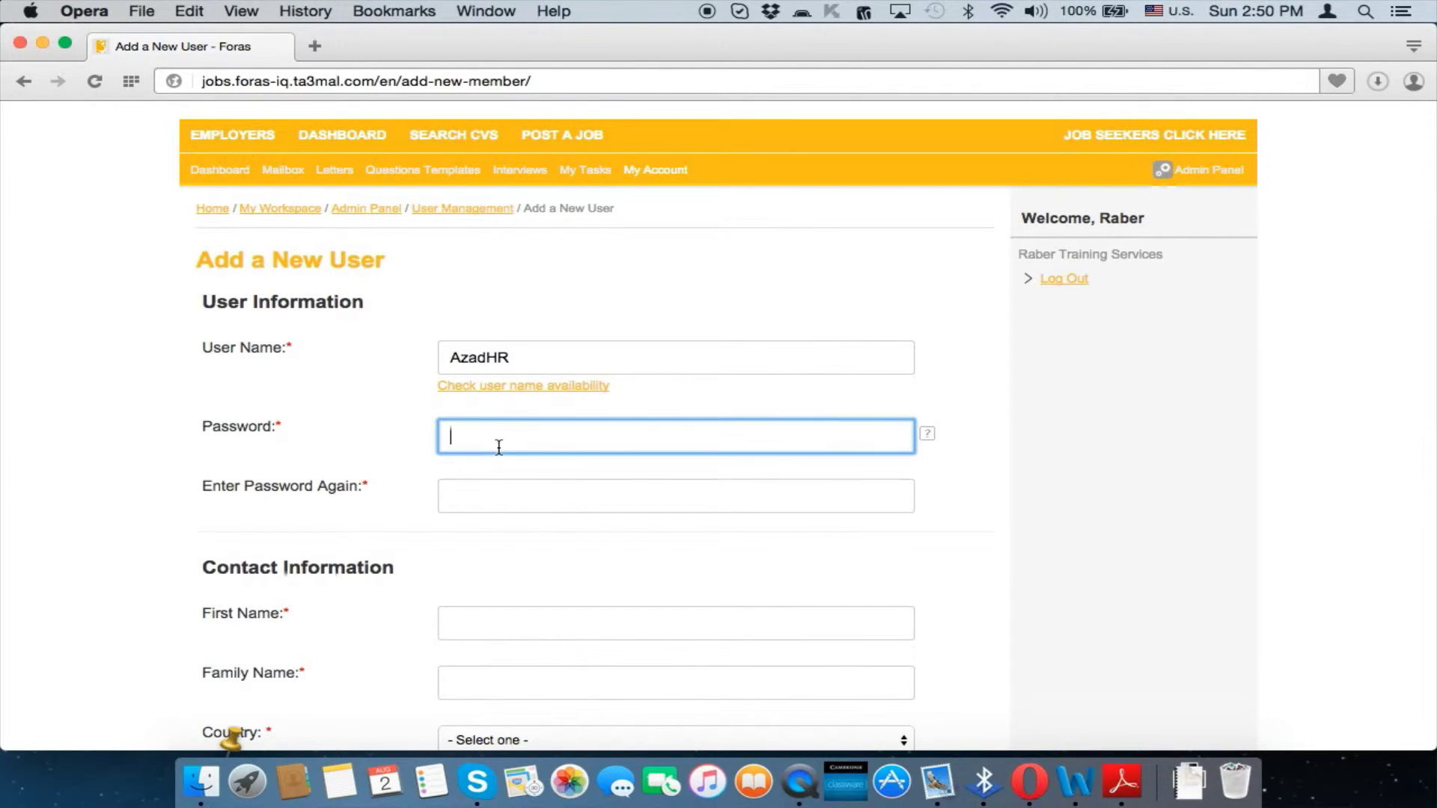
pyautogui.write('•••••')
pyautogui.click(522, 500)
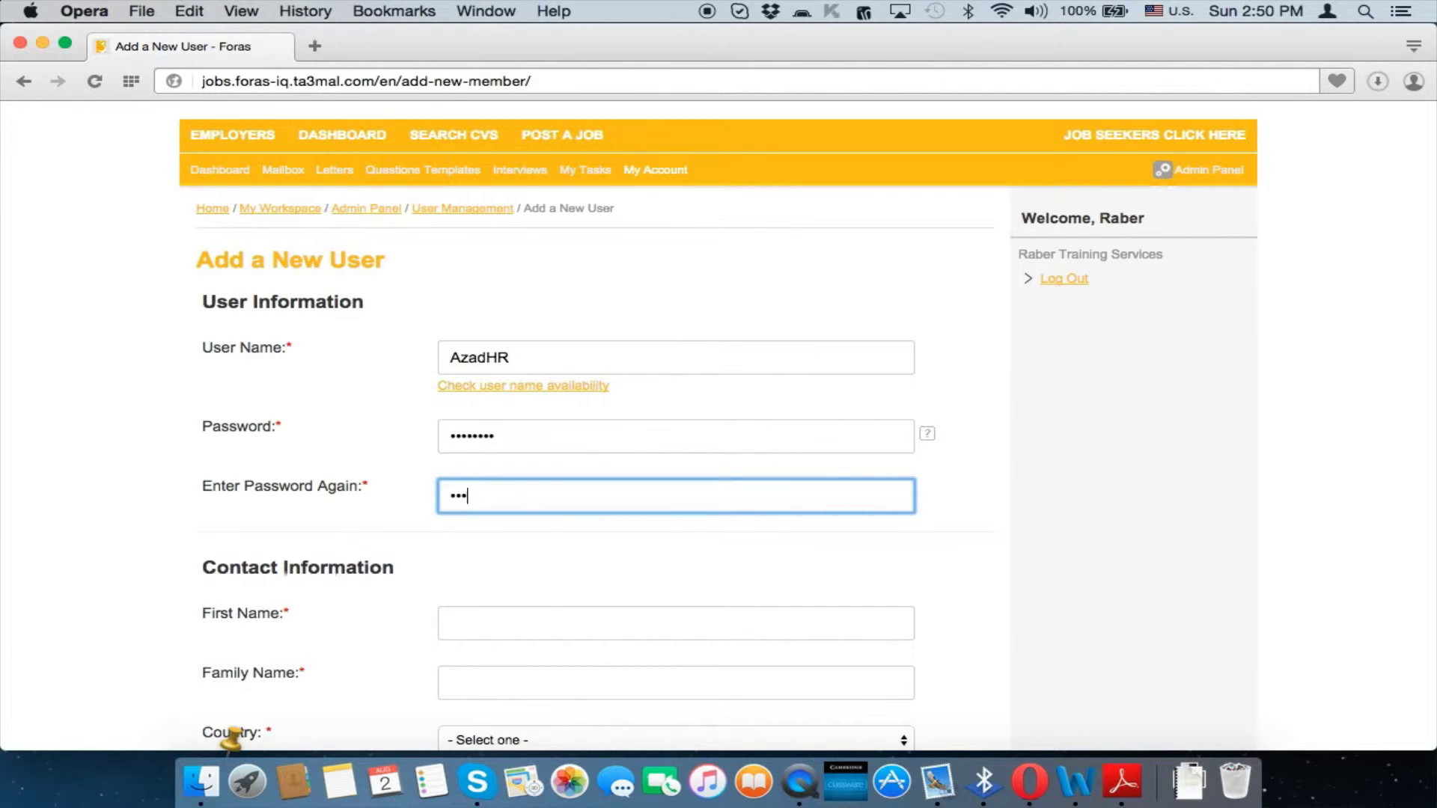
pyautogui.click(570, 573)
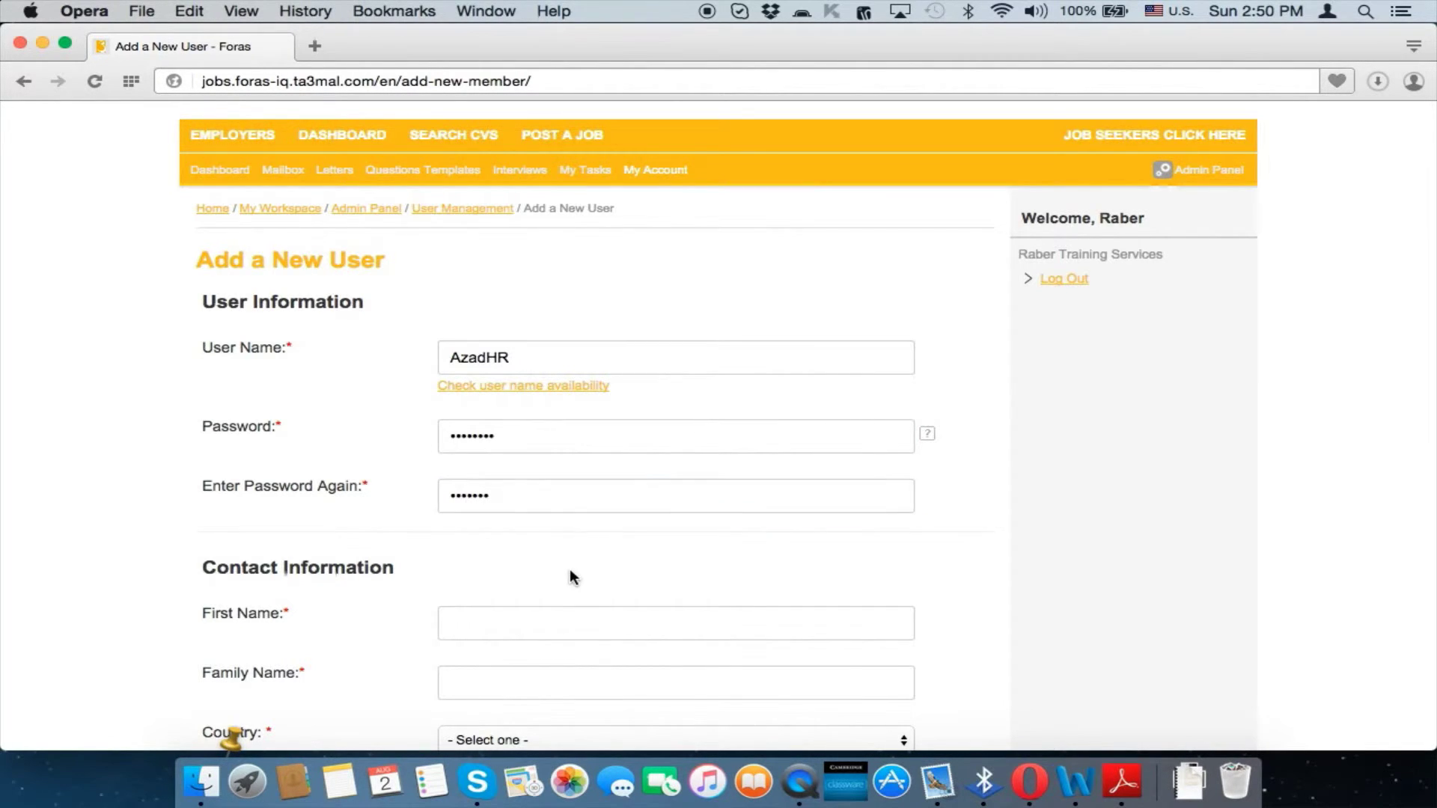
pyautogui.scroll(-5, 570, 573)
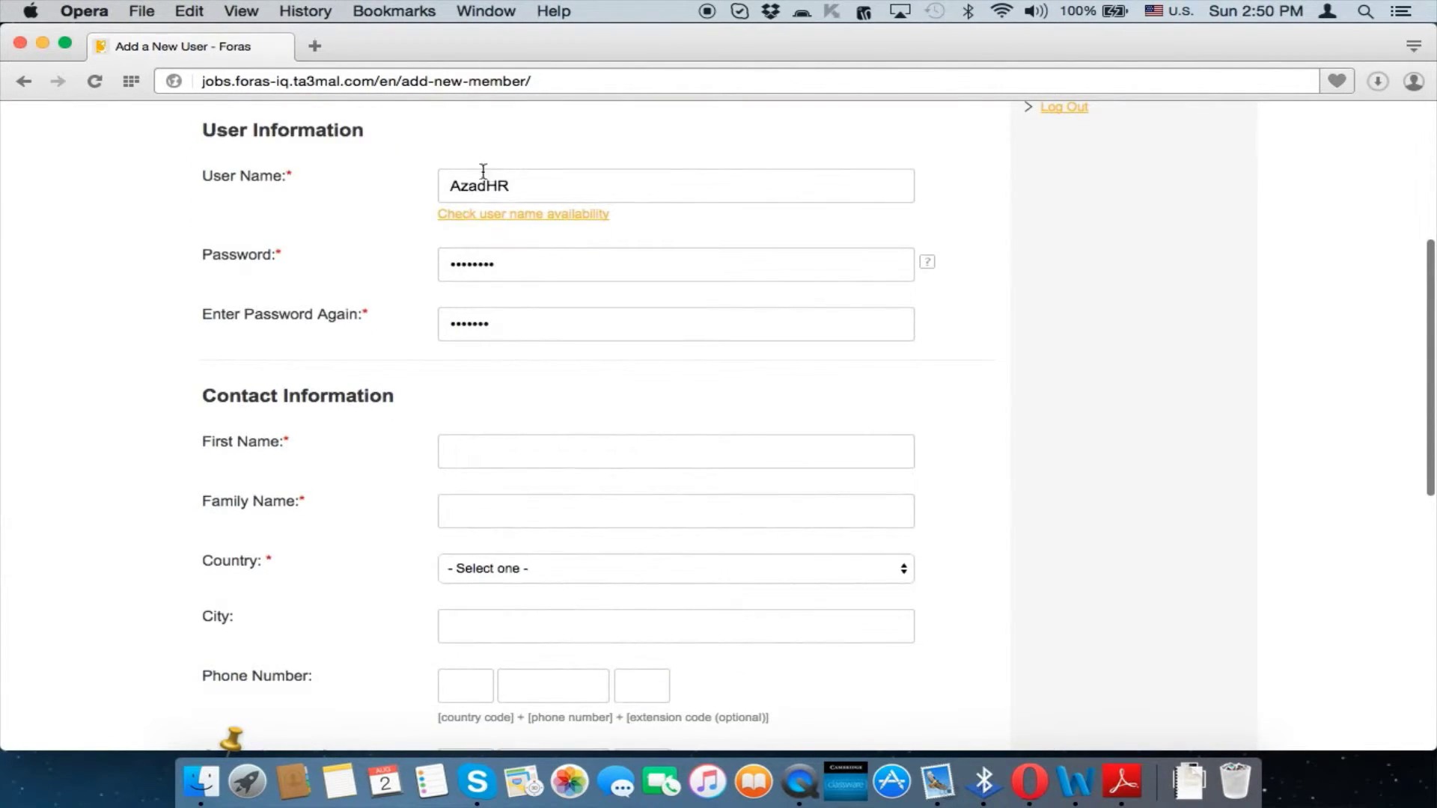
pyautogui.scroll(-2, 478, 309)
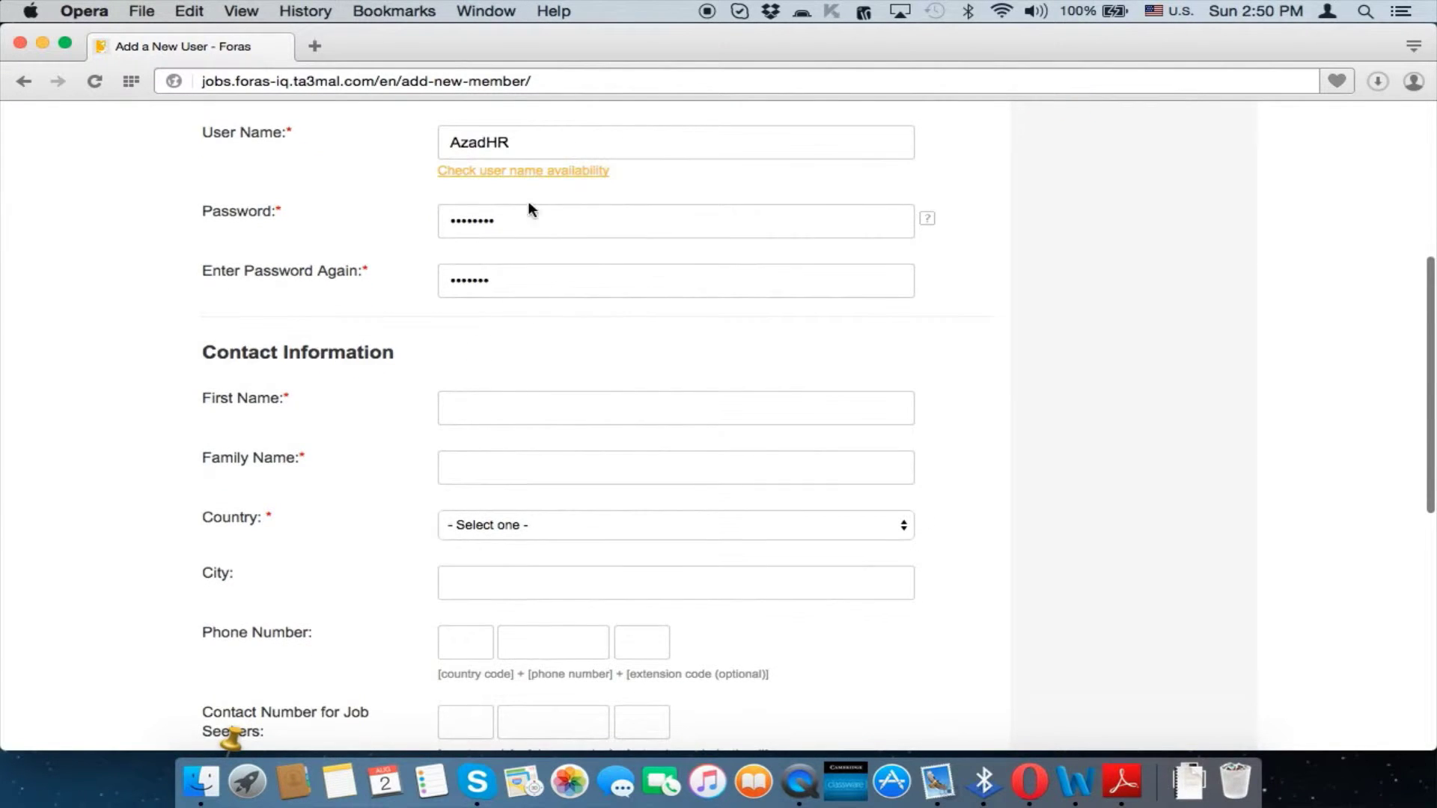
# Check that the user name is available and dismiss the result popup
pyautogui.click(528, 172)
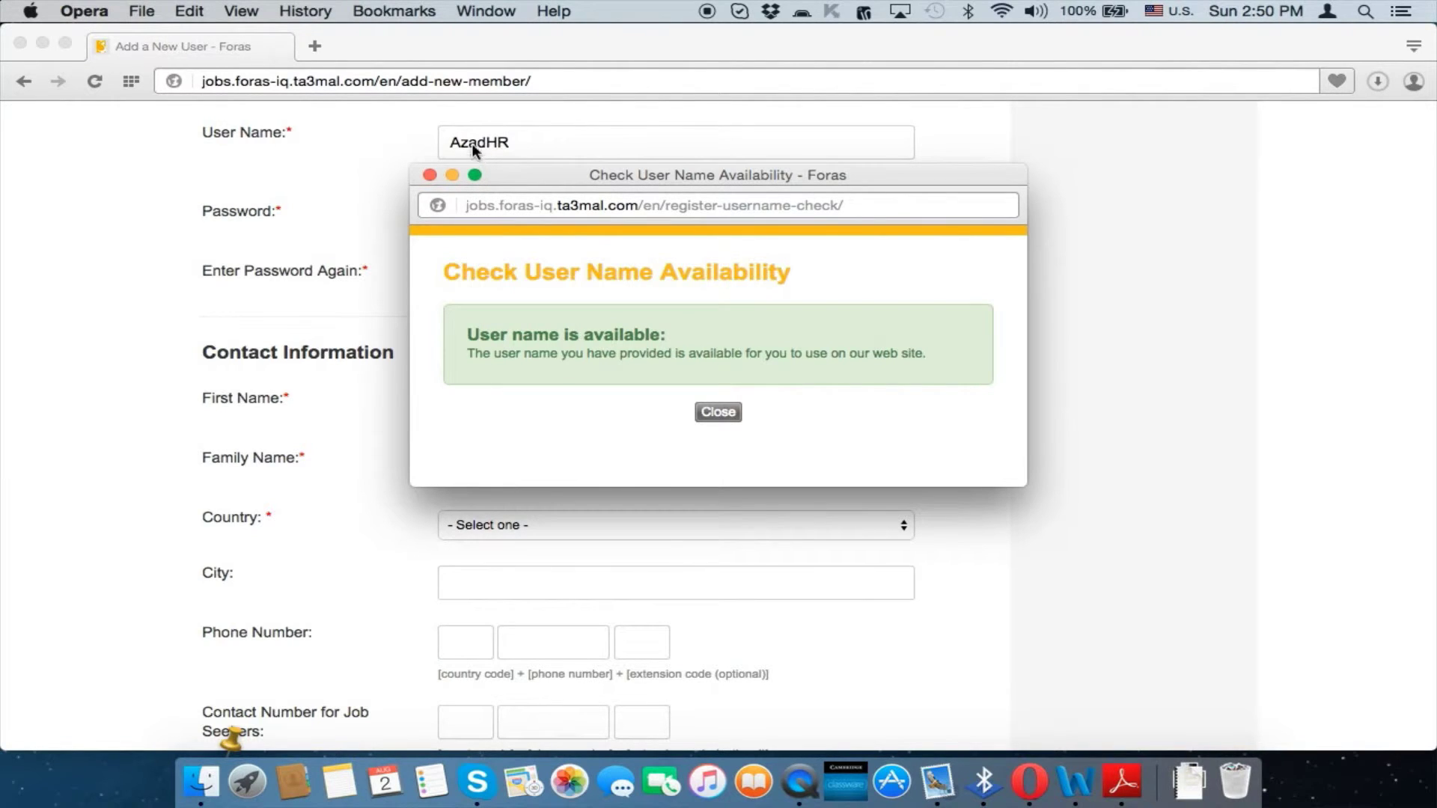
pyautogui.click(718, 413)
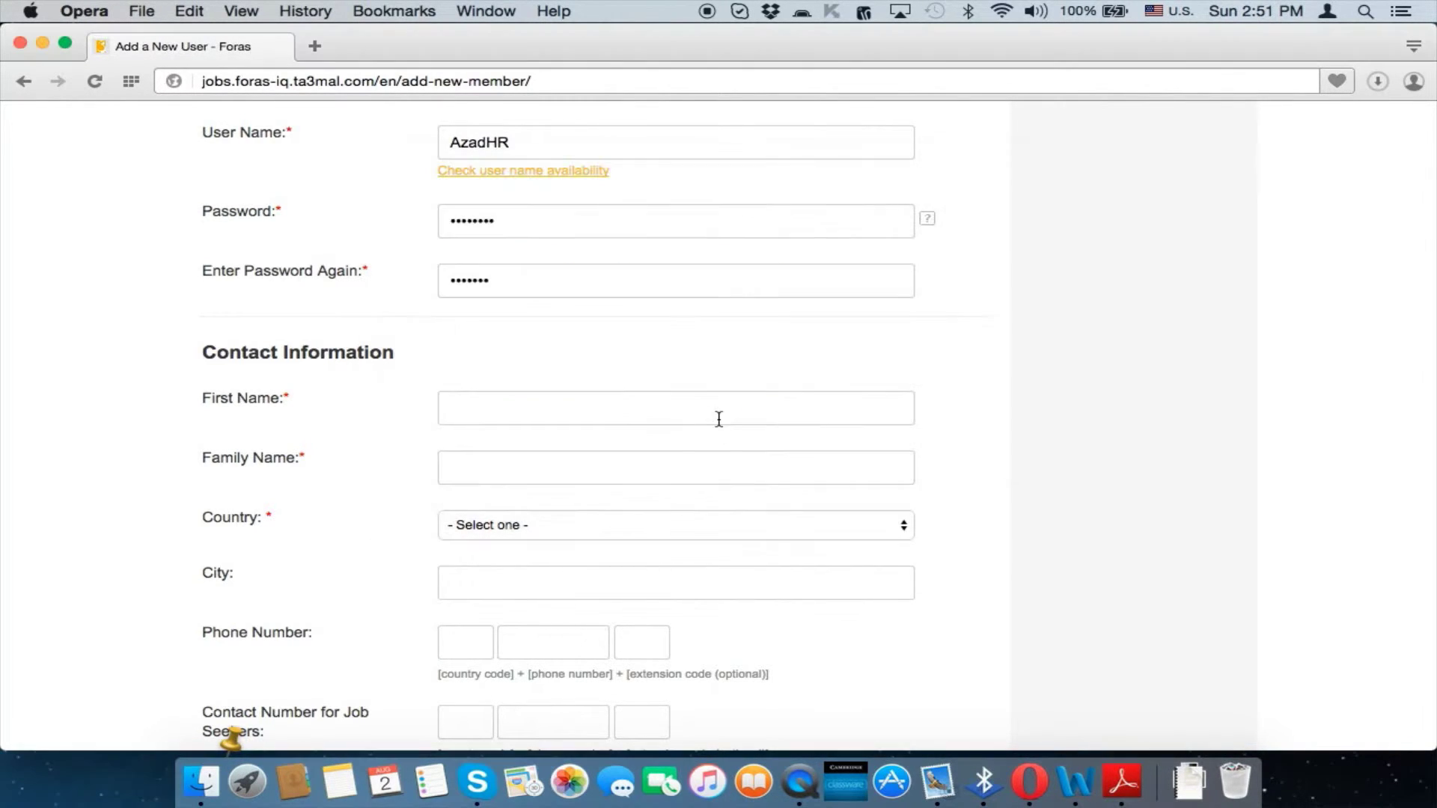
pyautogui.scroll(-4, 718, 417)
# Fill in the new user's first name and family name
pyautogui.click(601, 255)
pyautogui.click(550, 330)
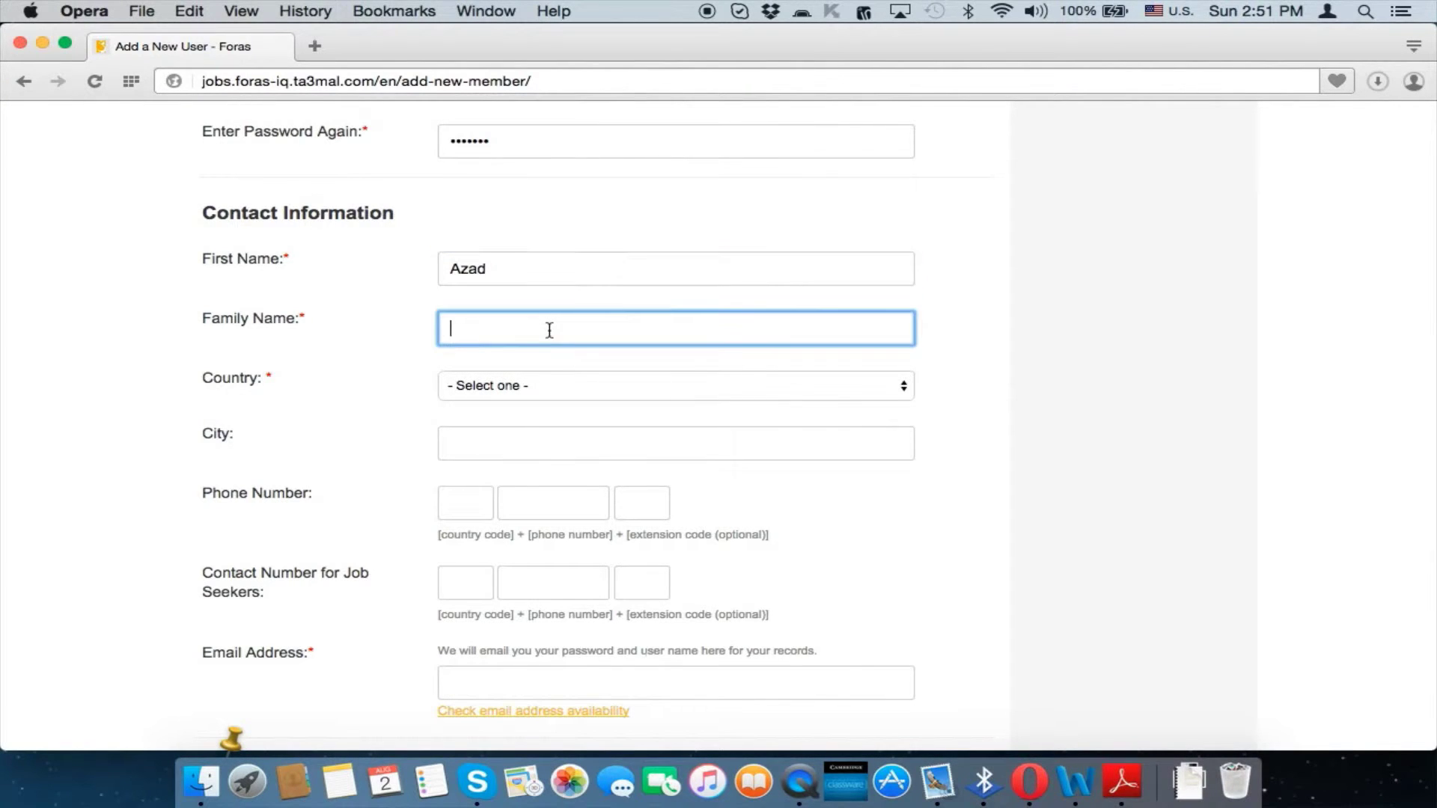
pyautogui.click(342, 368)
pyautogui.scroll(-2, 342, 368)
# Set the country to Iraq and the city to Erbil
pyautogui.click(470, 323)
pyautogui.scroll(-10, 470, 324)
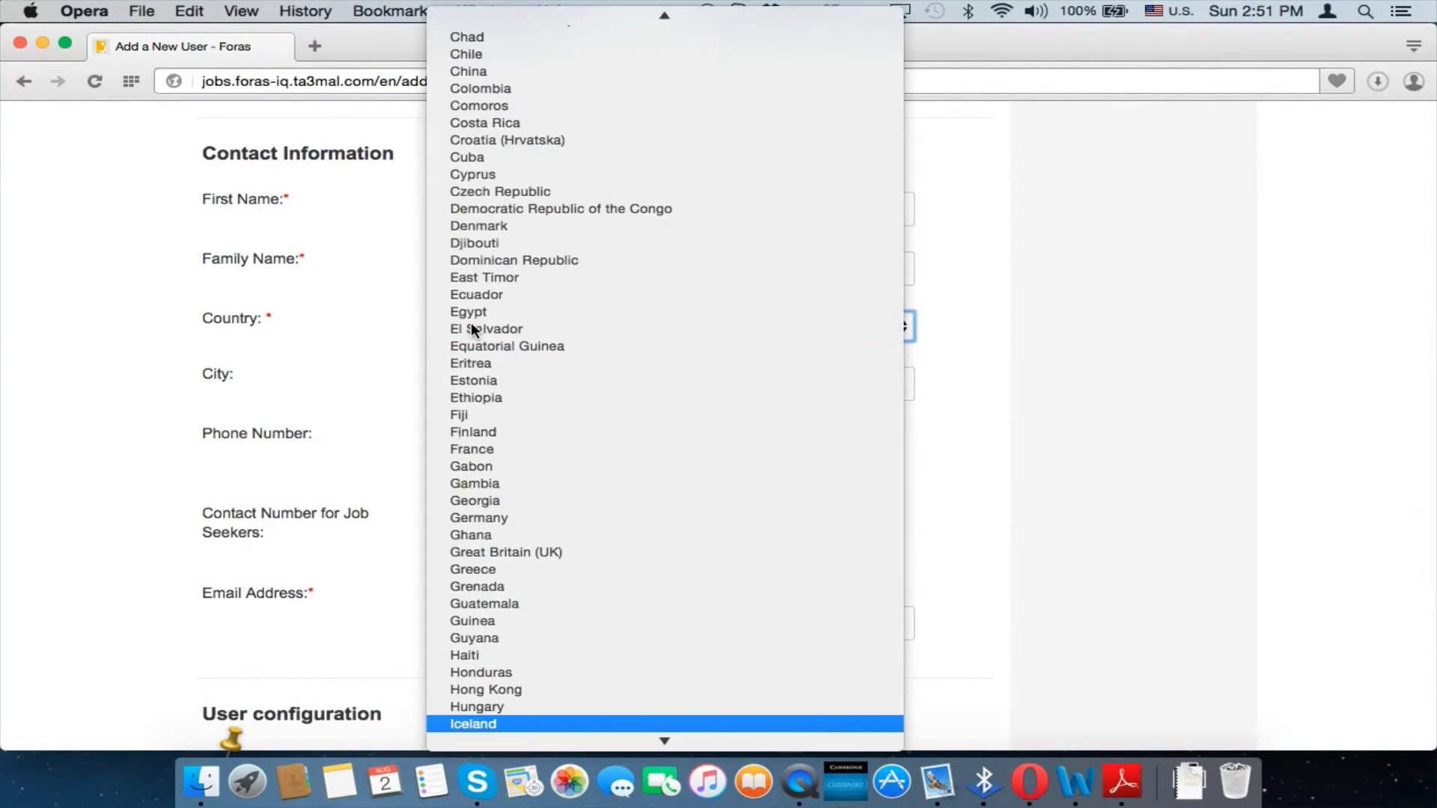
pyautogui.scroll(-5, 470, 322)
pyautogui.click(476, 335)
pyautogui.click(489, 382)
pyautogui.press('e')
pyautogui.press('Return')
pyautogui.scroll(-3, 489, 382)
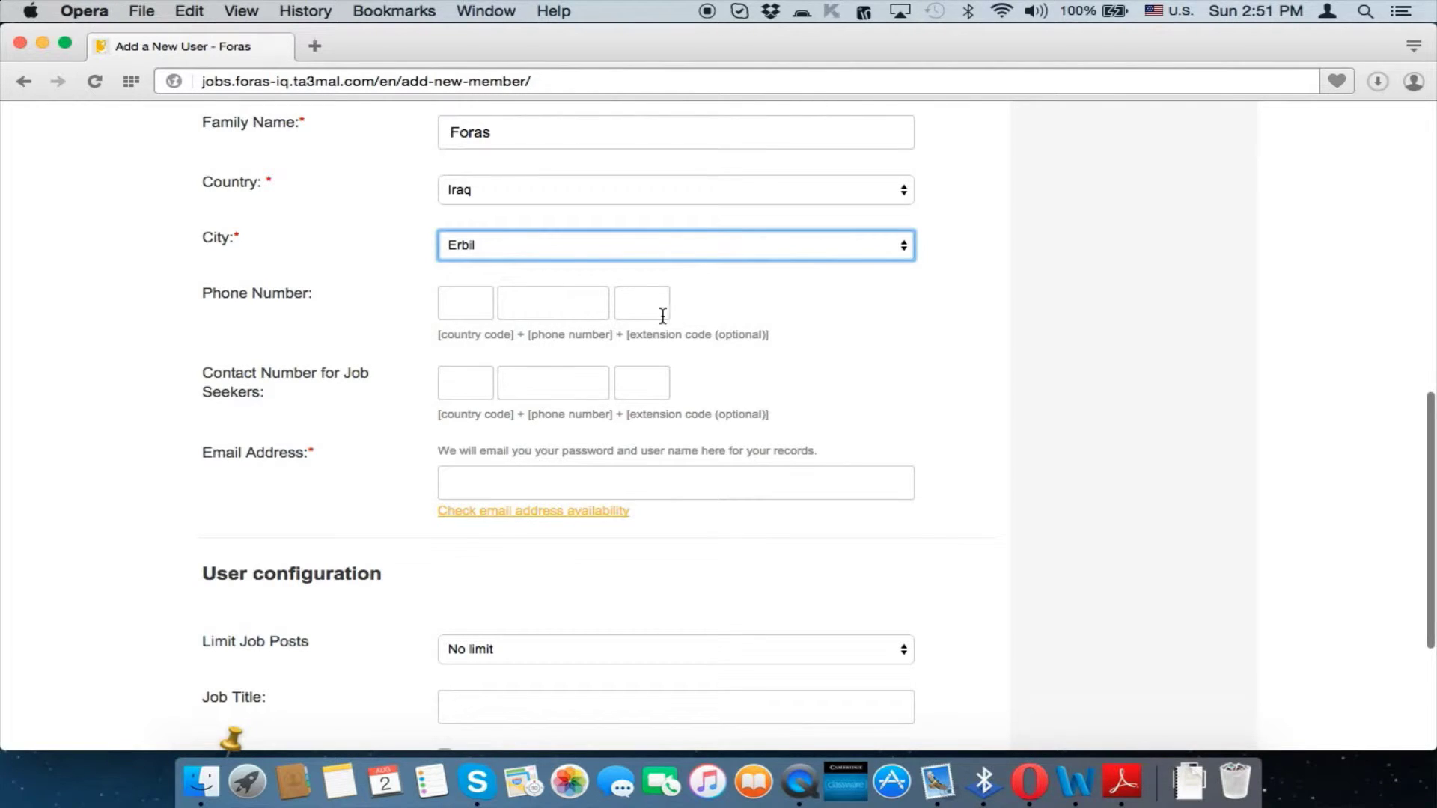
pyautogui.scroll(-2, 565, 329)
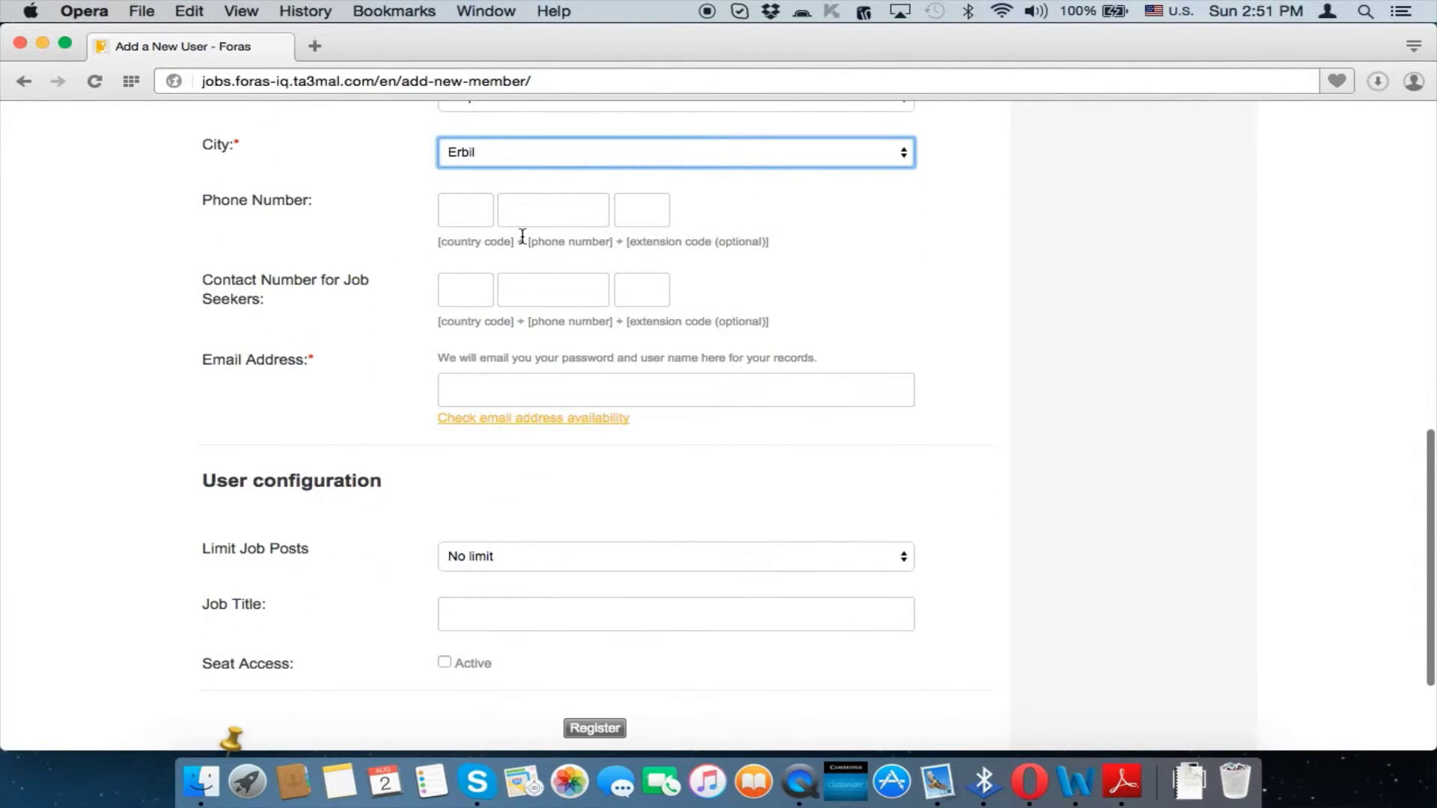
pyautogui.scroll(-2, 446, 355)
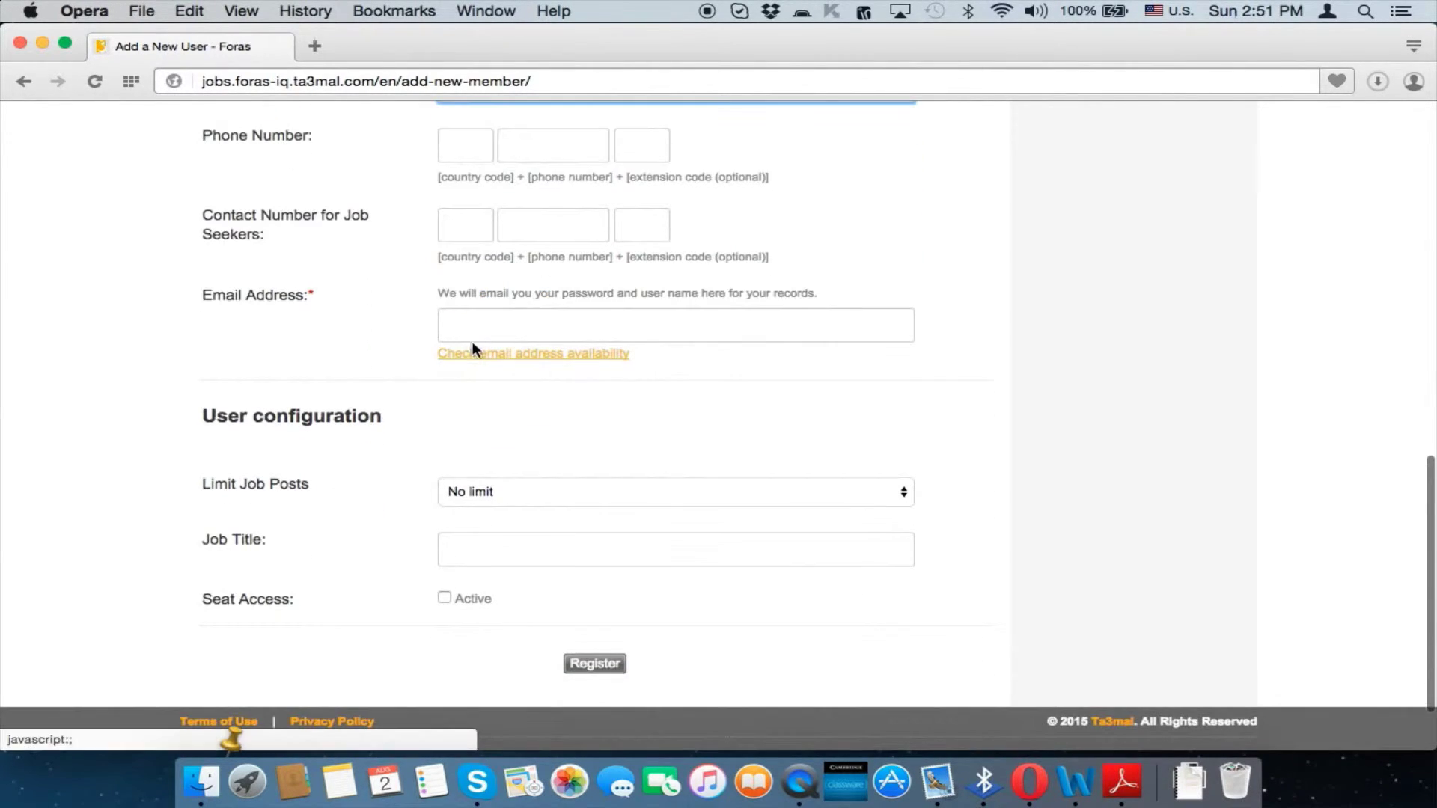
# Enter the new user's e-mail address and scroll to User configuration
pyautogui.click(475, 337)
pyautogui.click(545, 427)
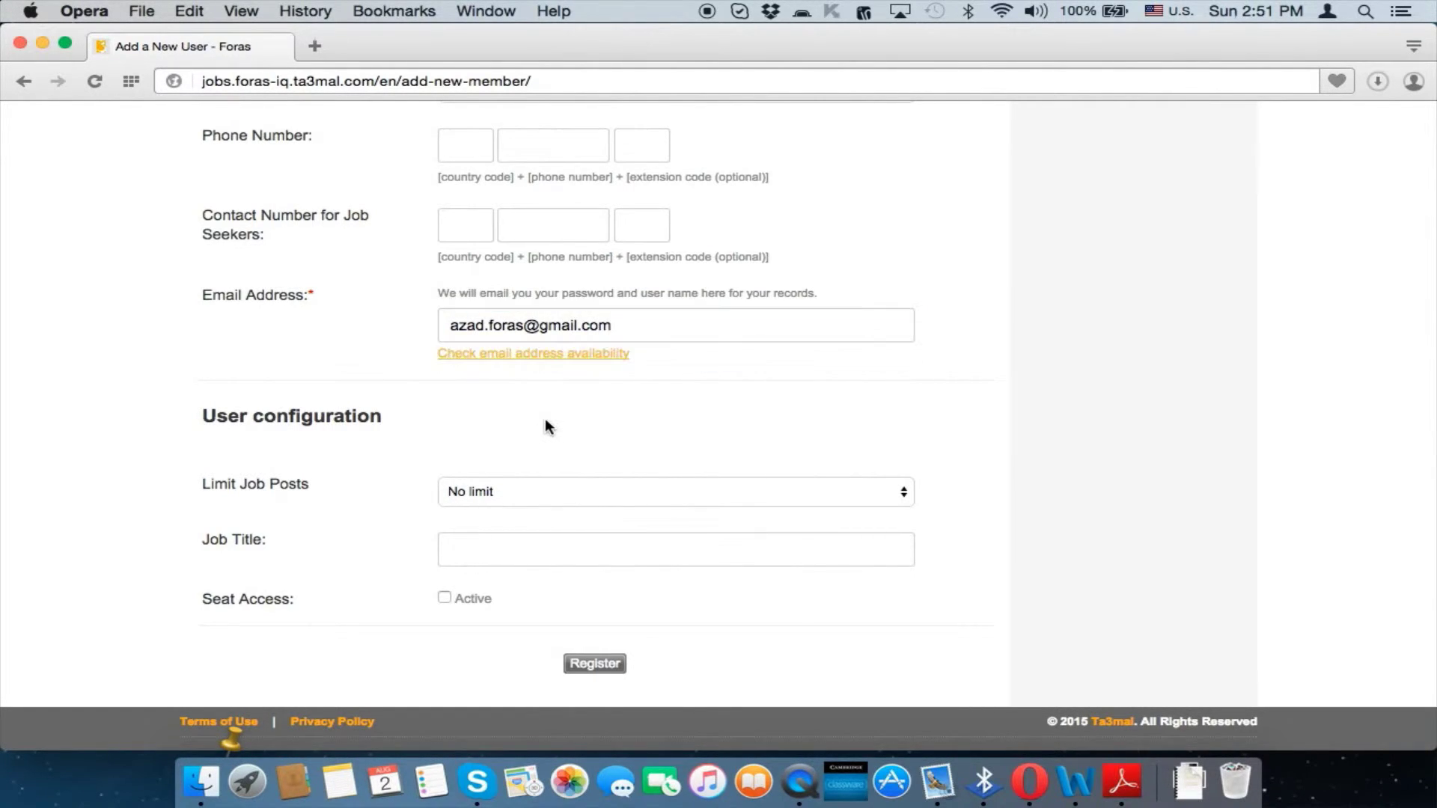
pyautogui.scroll(-3, 545, 427)
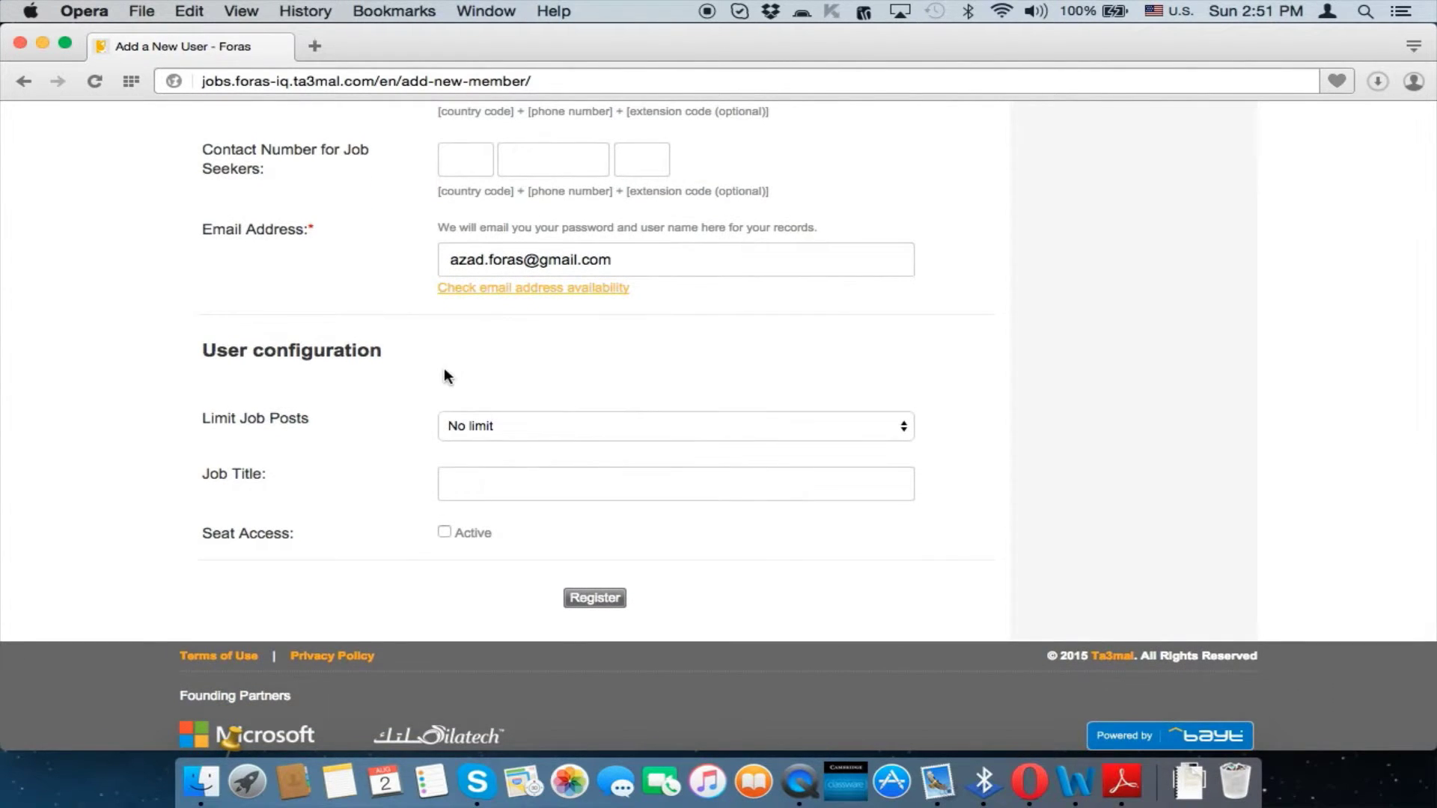
pyautogui.scroll(-1, 443, 367)
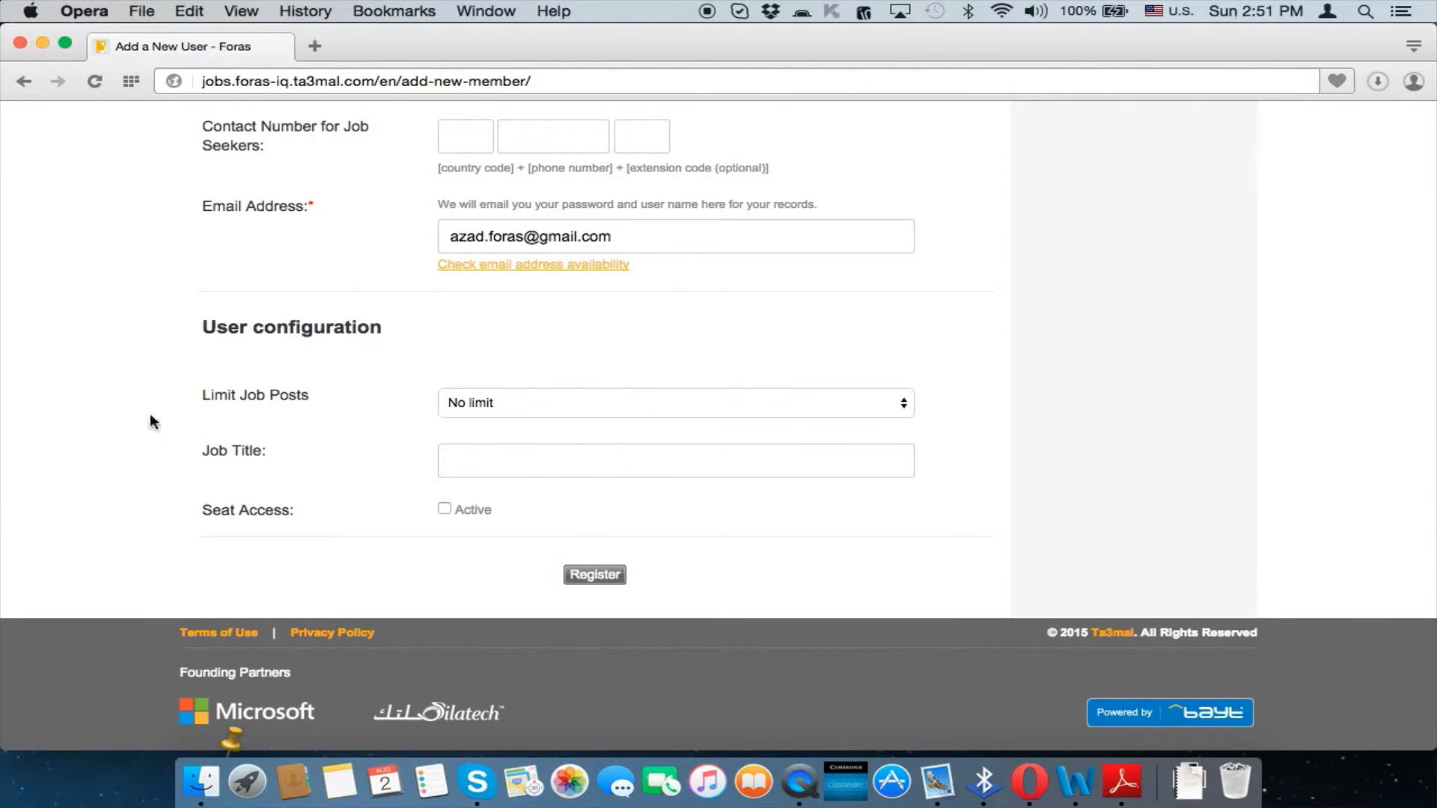
# Leave Limit Job Posts set to No limit
pyautogui.click(511, 402)
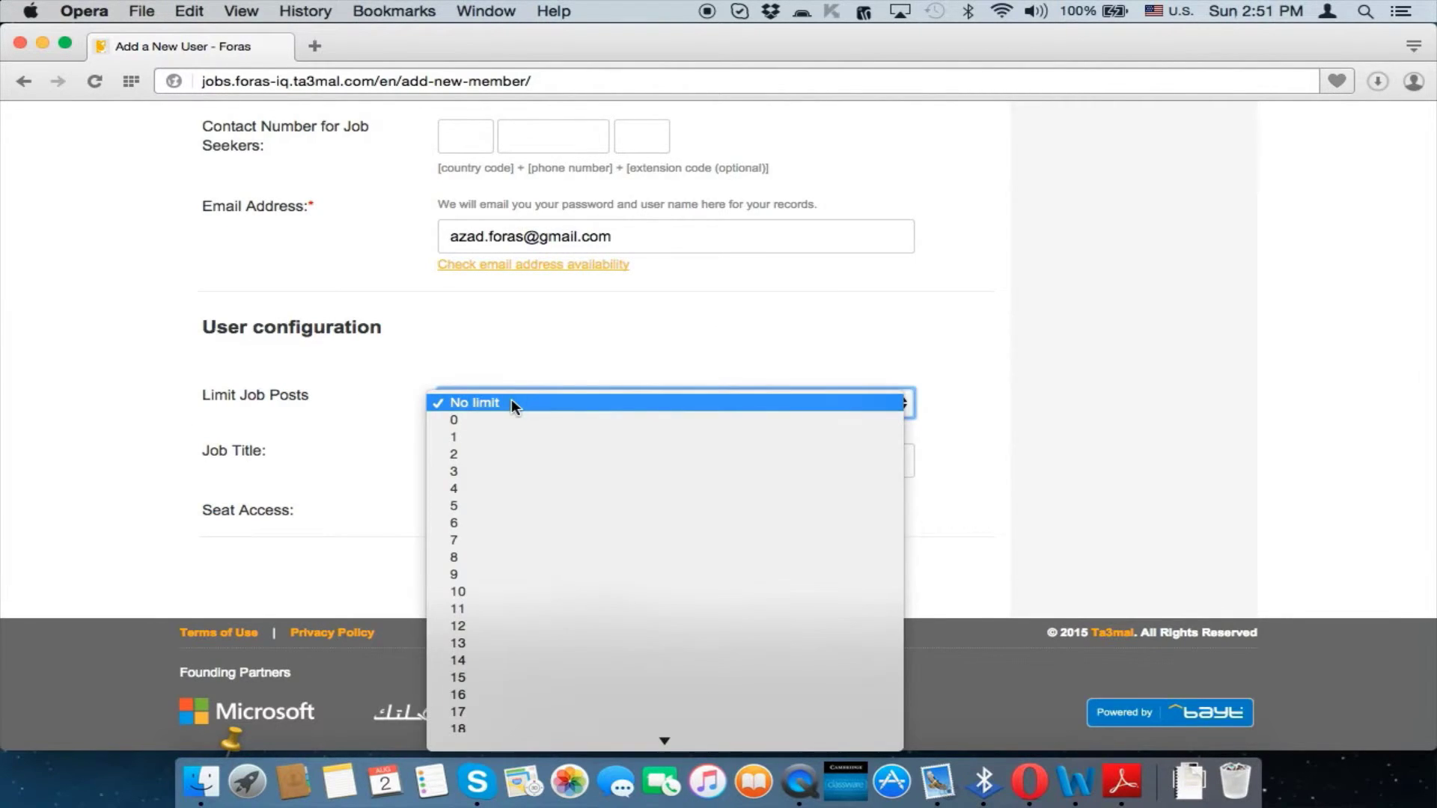
pyautogui.click(475, 363)
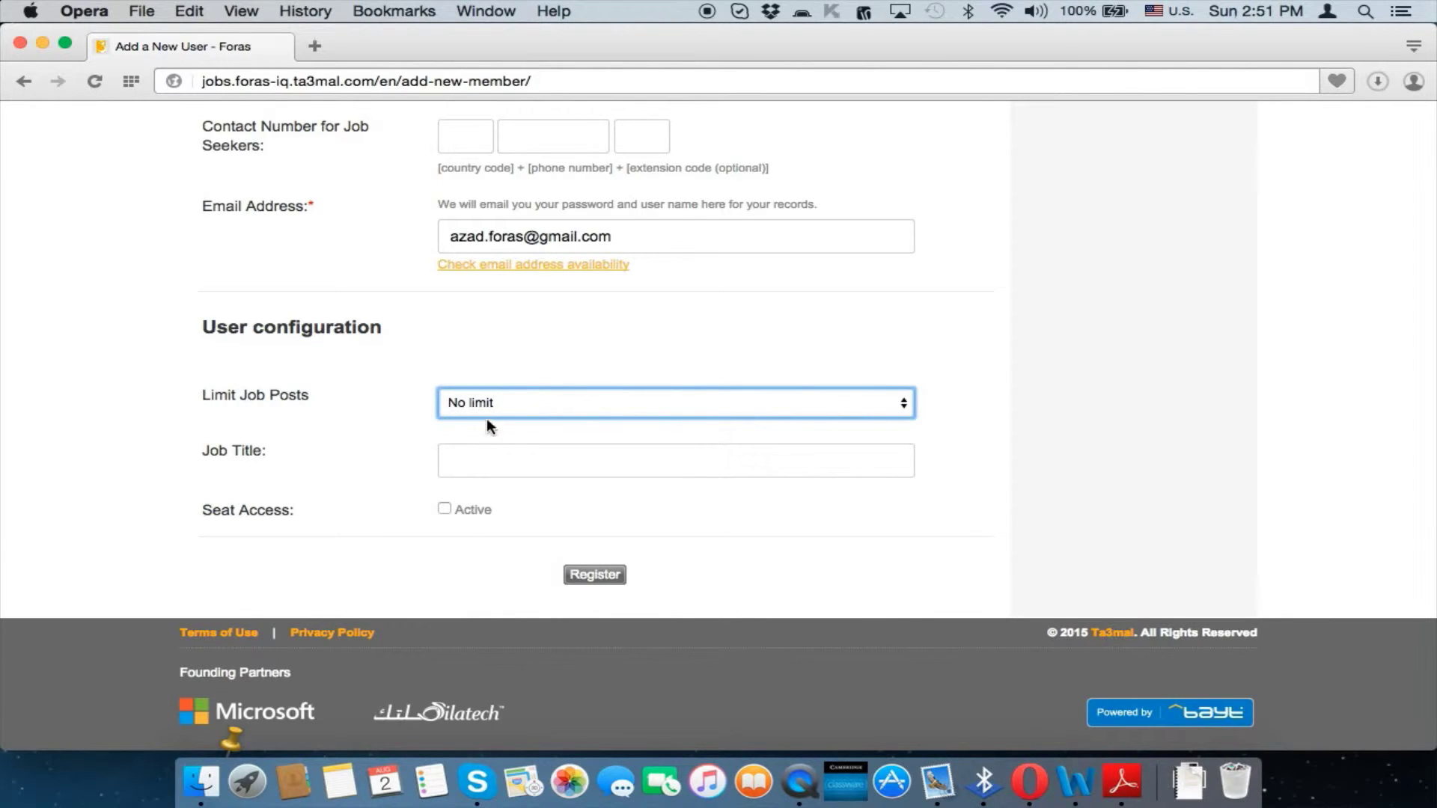
pyautogui.click(510, 401)
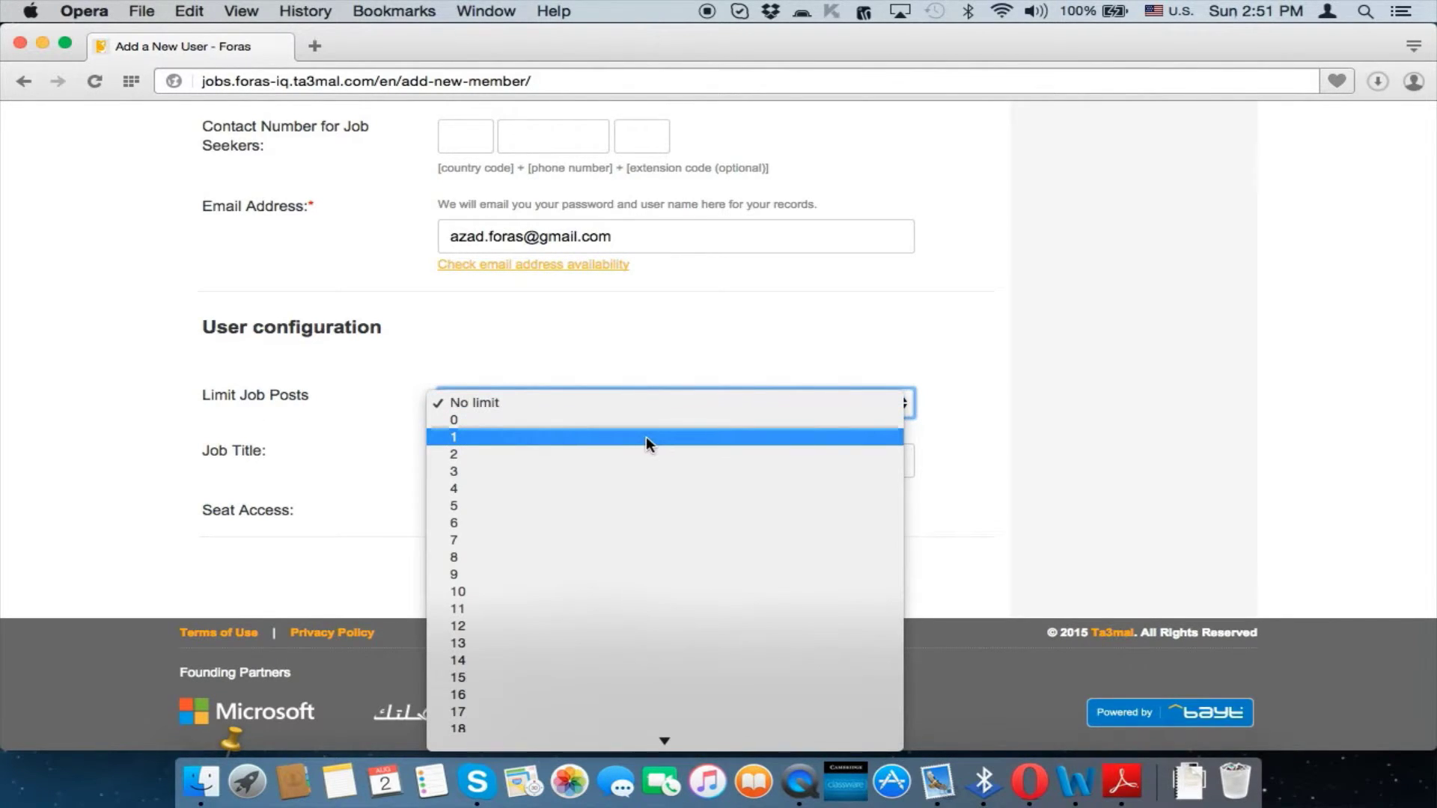
pyautogui.scroll(-3, 645, 437)
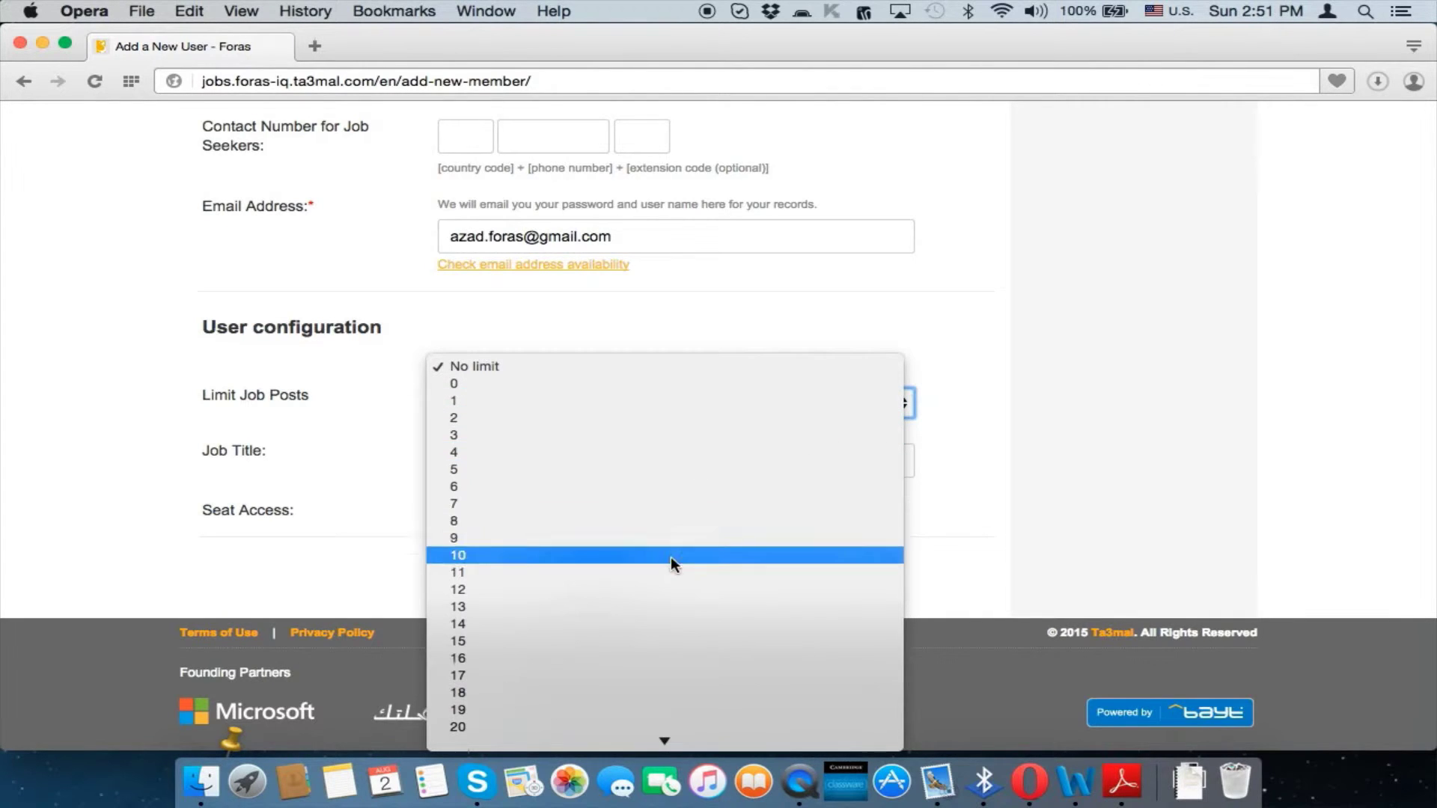
pyautogui.scroll(-10, 670, 556)
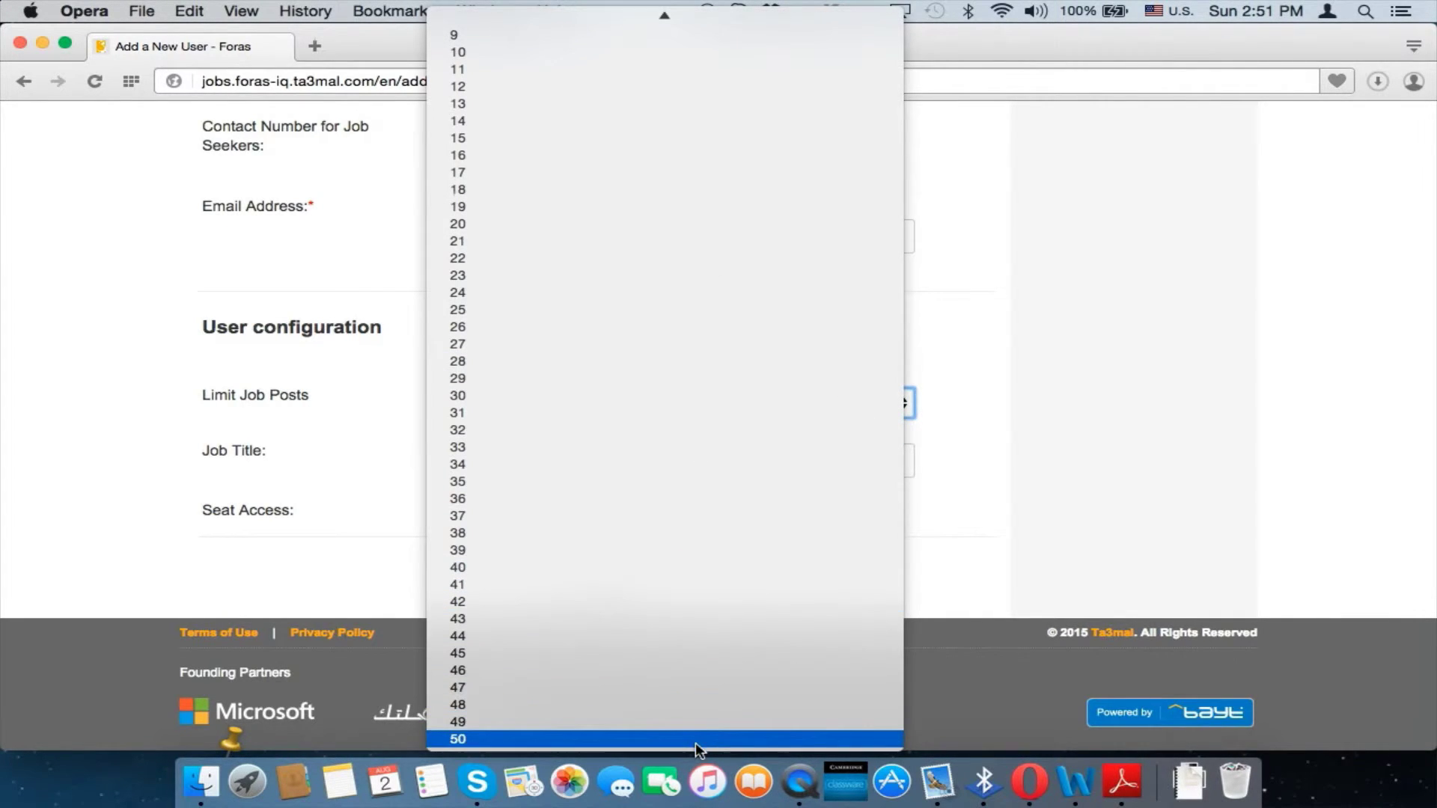
pyautogui.scroll(10, 671, 394)
pyautogui.click(585, 21)
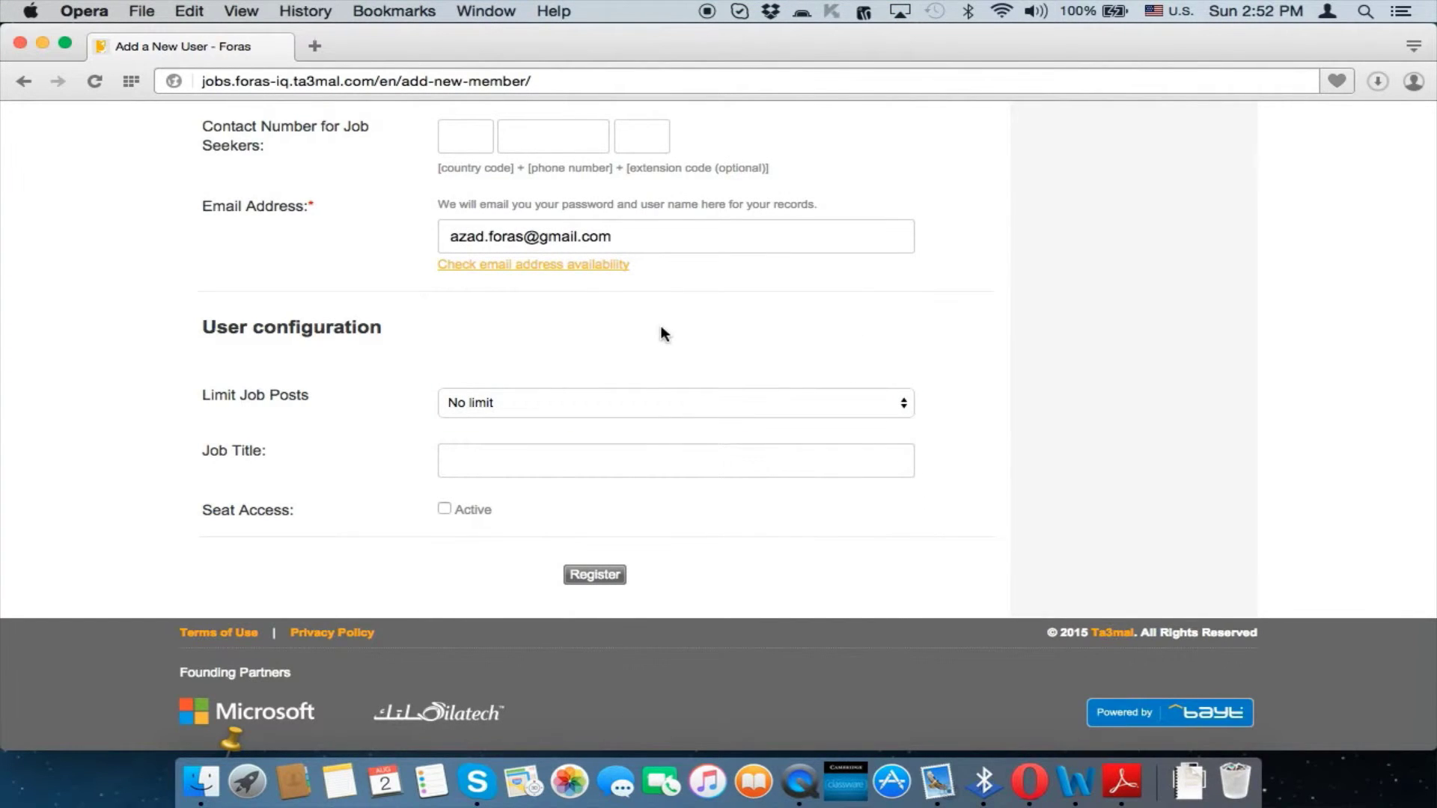
pyautogui.click(581, 404)
pyautogui.click(581, 393)
# Set the job title to HR Manager and make the seat access active
pyautogui.click(565, 461)
pyautogui.write('HR')
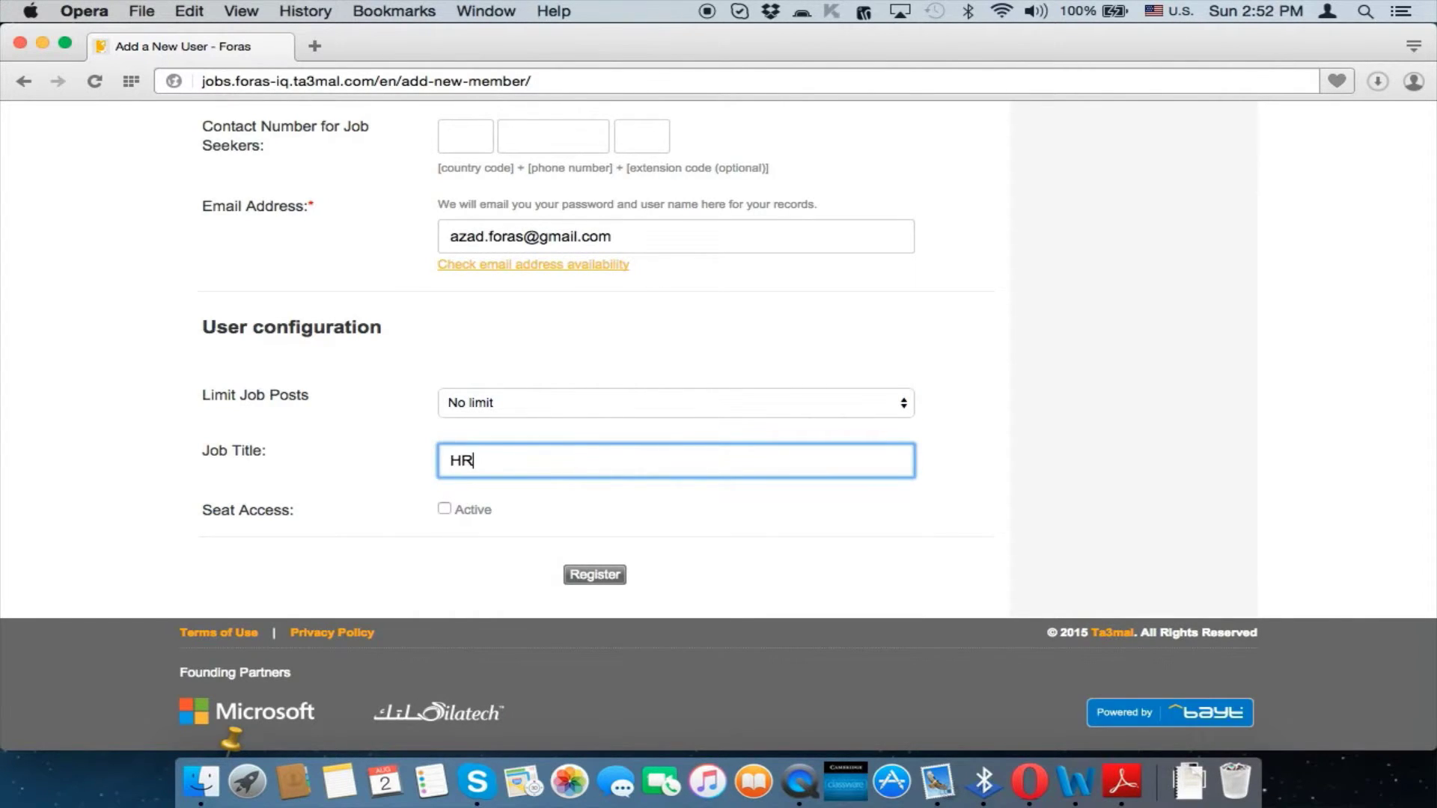
pyautogui.write(' Manager')
pyautogui.click(566, 509)
pyautogui.click(444, 510)
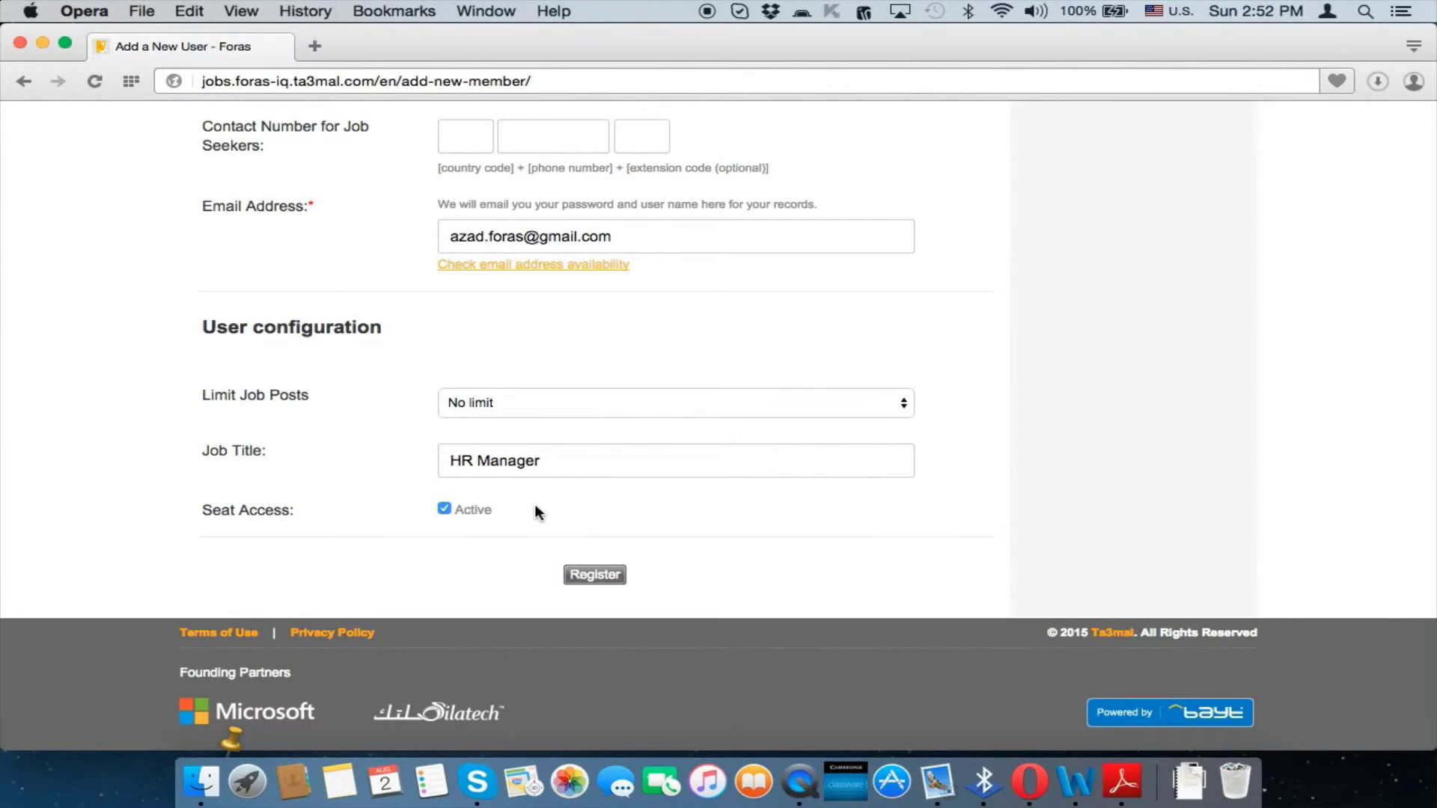
pyautogui.scroll(-3, 632, 500)
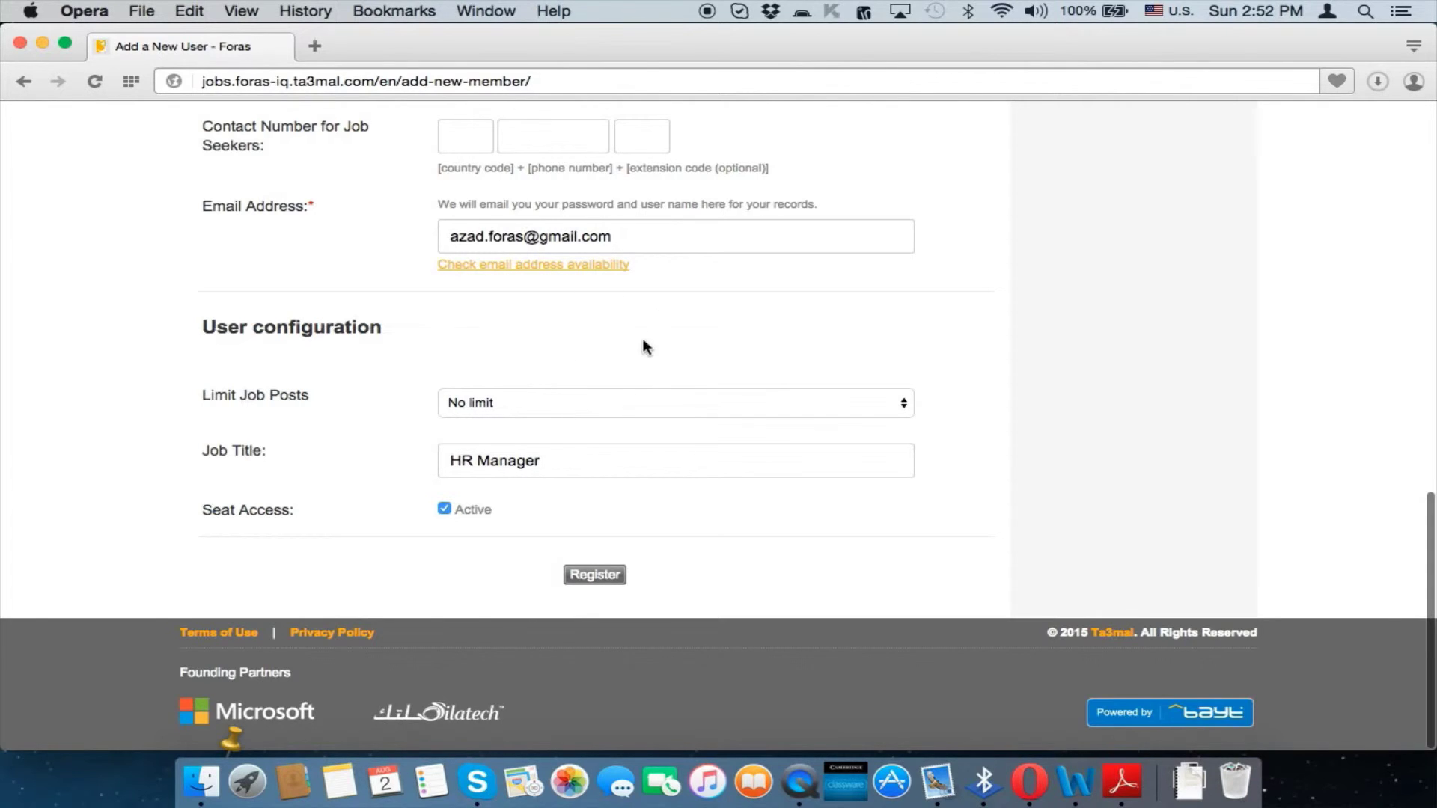
# Register the new user, review their active HR Manager row, and open their Send E-mail form
pyautogui.press('Return')
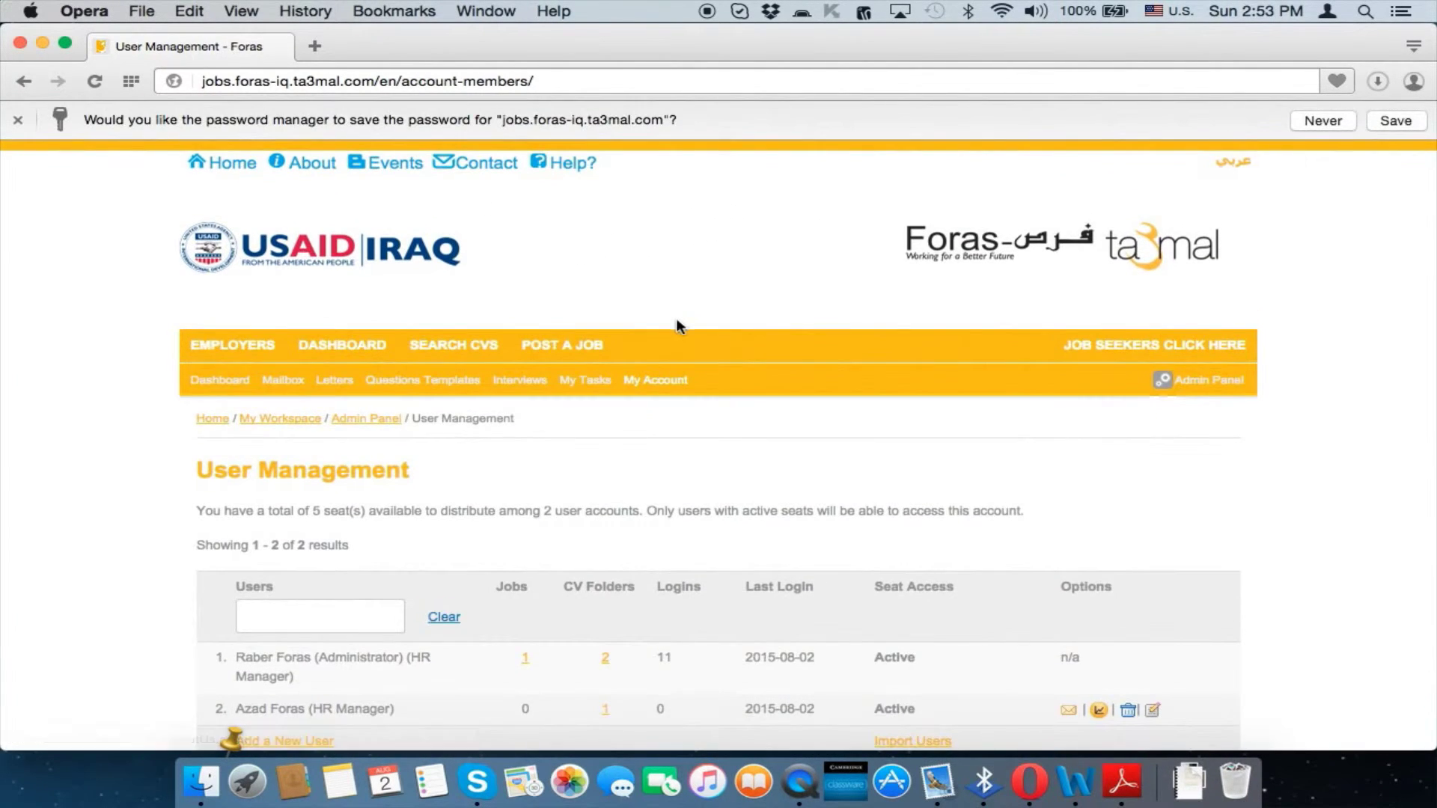
pyautogui.scroll(-5, 678, 327)
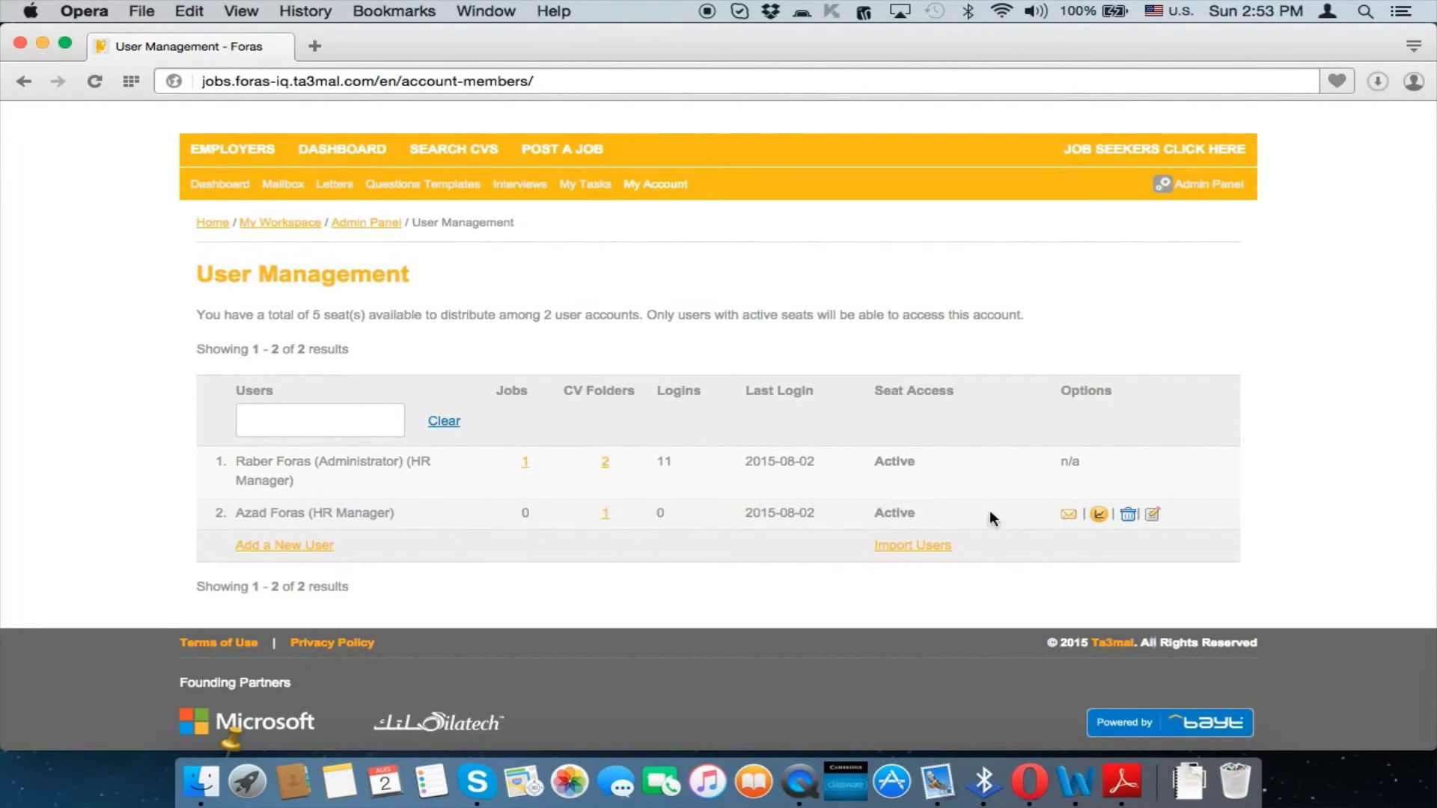
pyautogui.click(1070, 518)
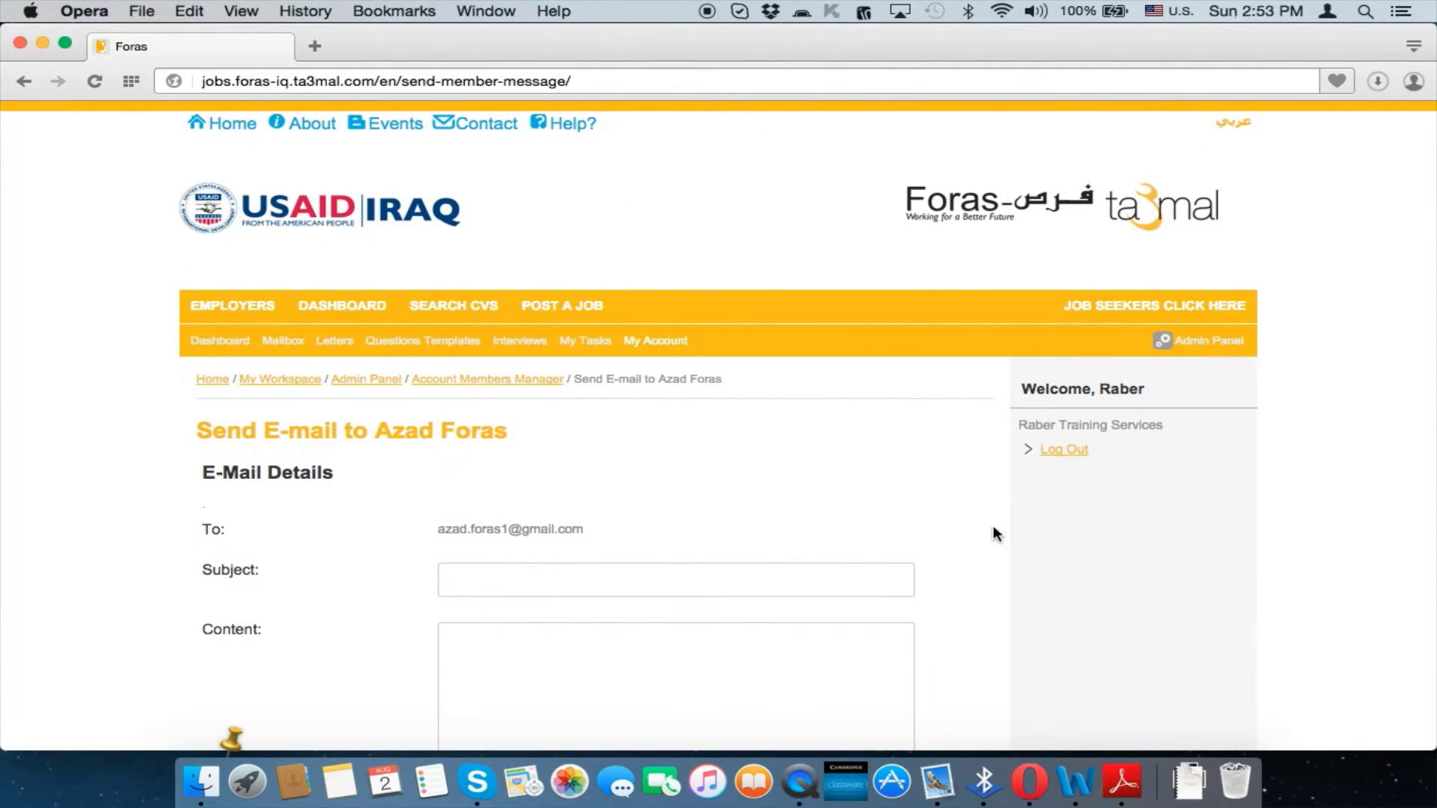
pyautogui.scroll(-5, 829, 464)
pyautogui.press('super+Left')
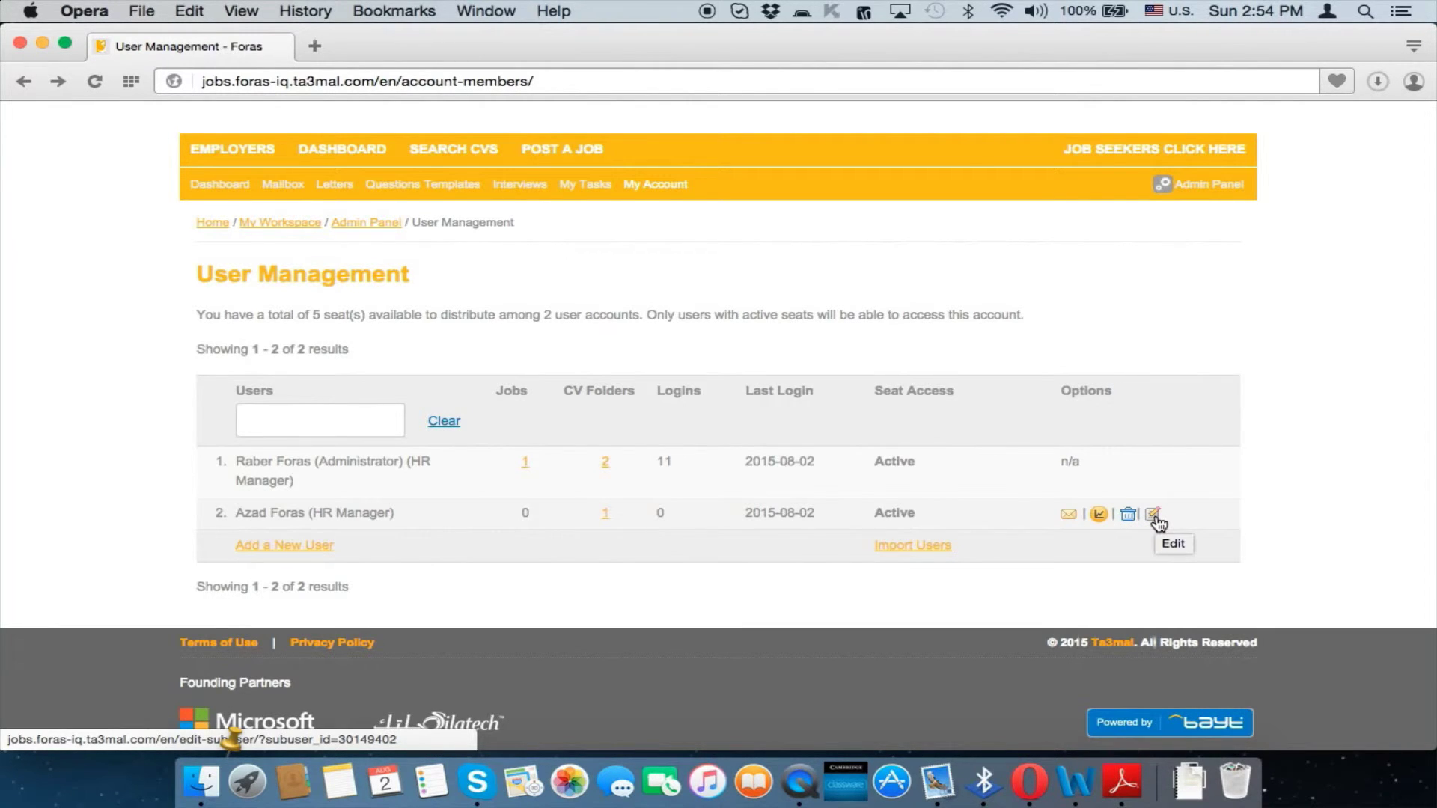
# View the HR Manager's User Activity Report for 2015-07-26 to 2015-08-02, all metrics 0
pyautogui.click(1105, 517)
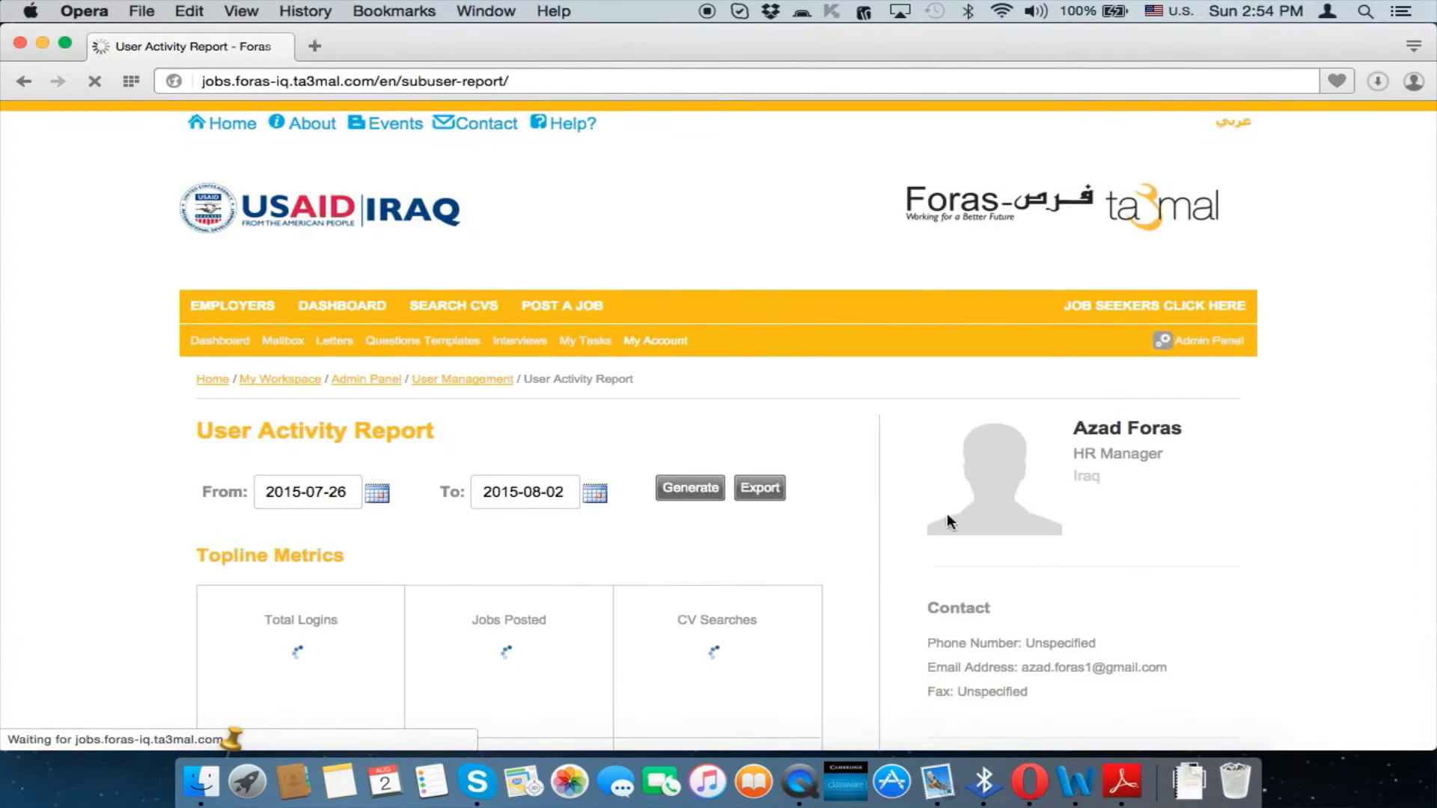
pyautogui.scroll(-5, 752, 533)
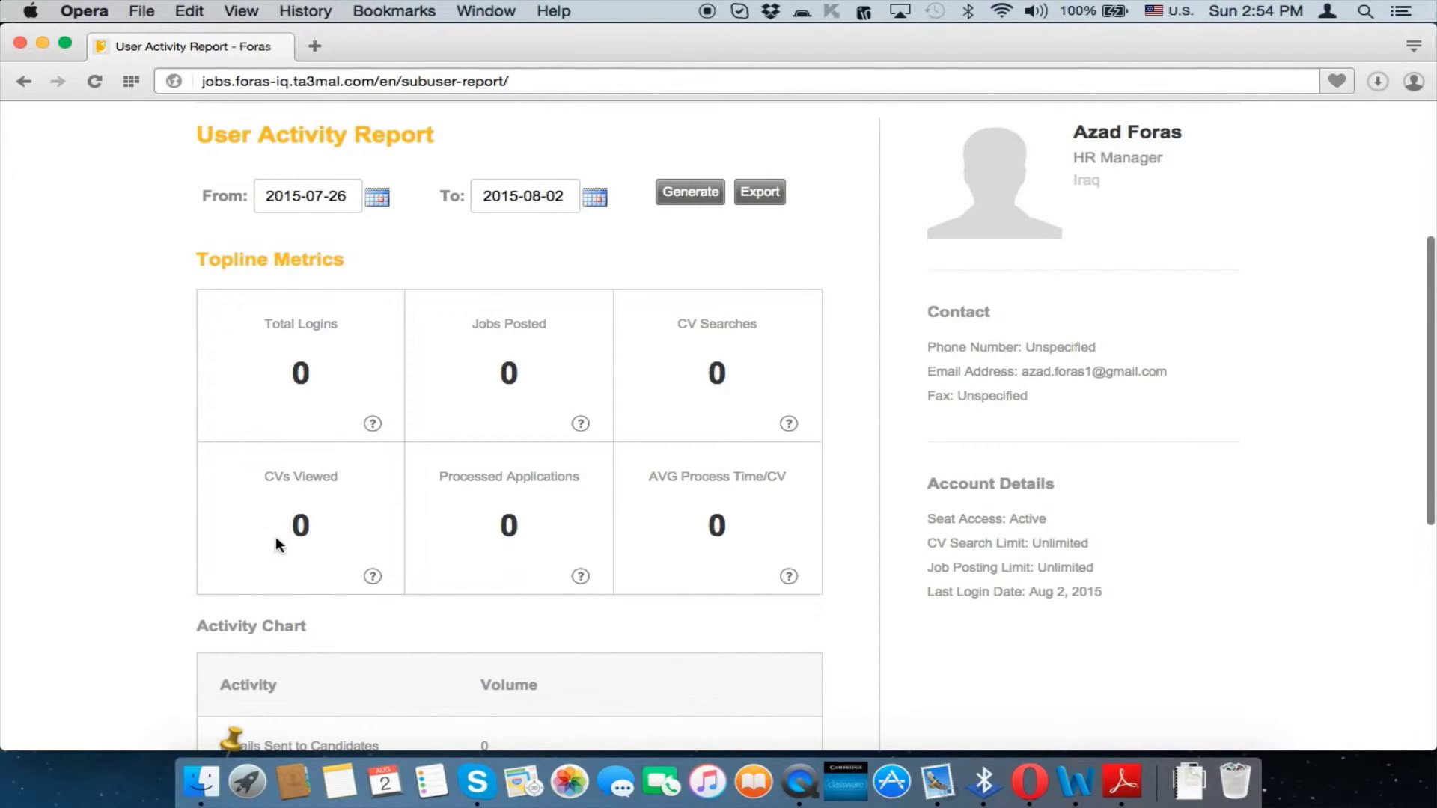
pyautogui.scroll(-10, 532, 510)
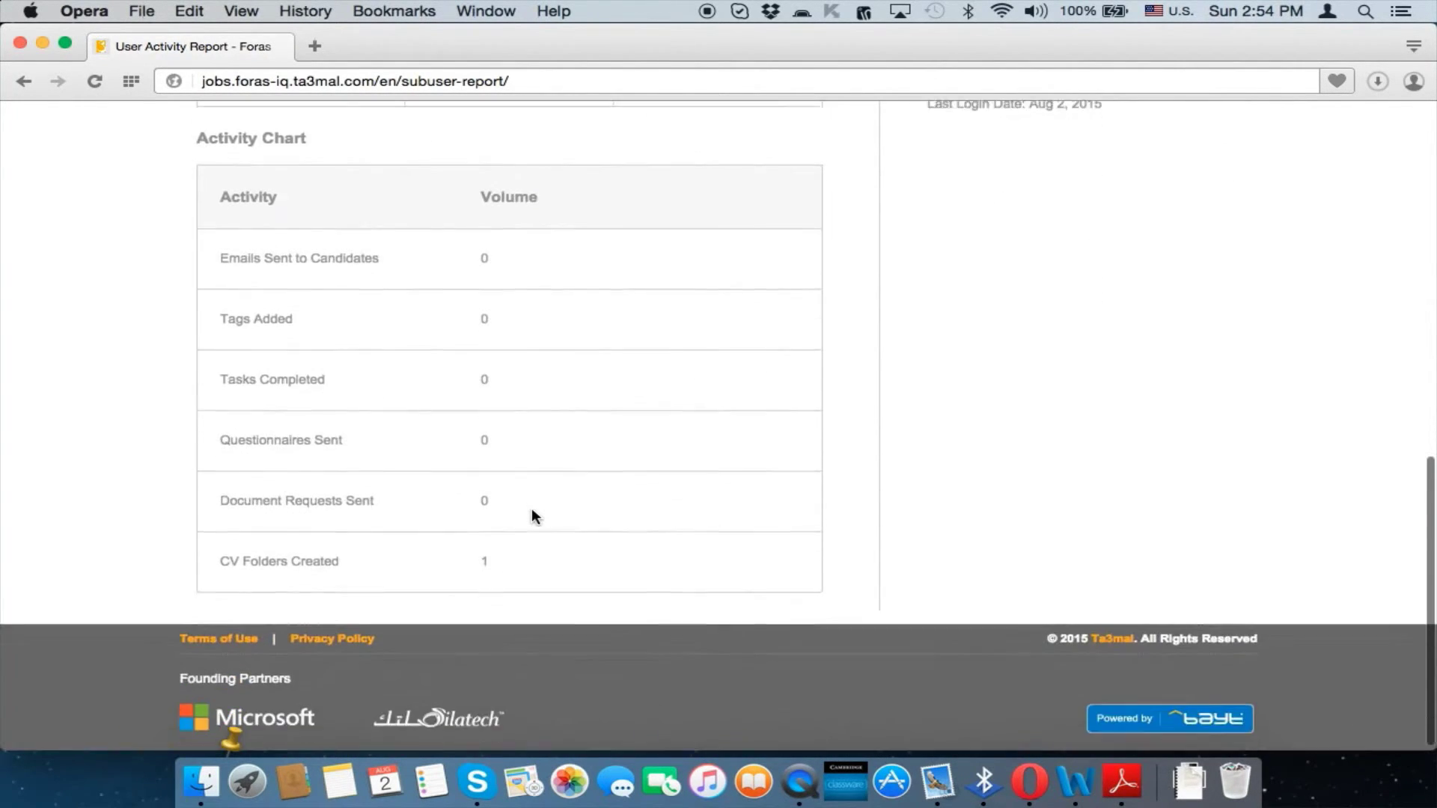
pyautogui.scroll(8, 531, 509)
pyautogui.scroll(1, 532, 516)
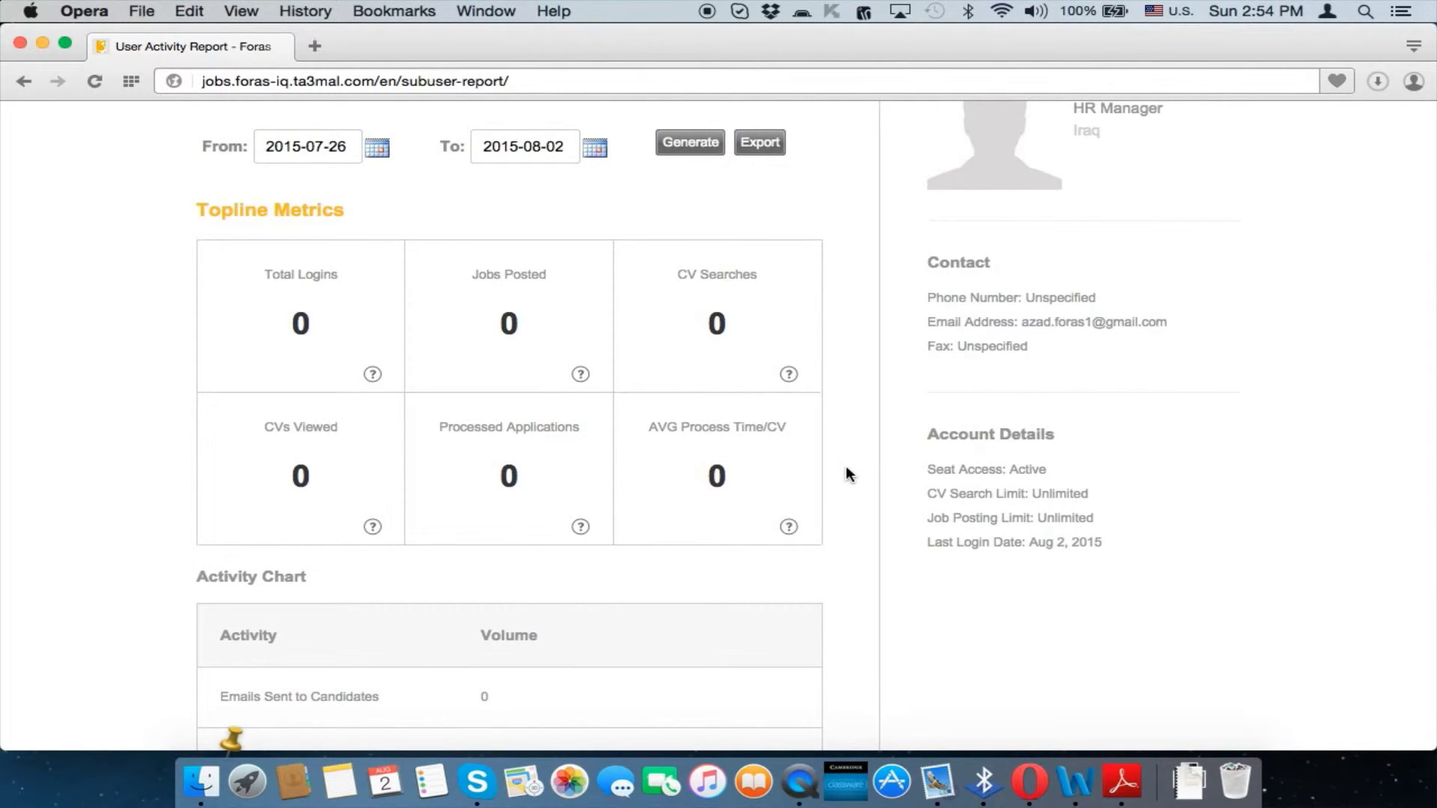
# Check the HR Manager's CV Folders list, then return to the User Management list
pyautogui.click(24, 81)
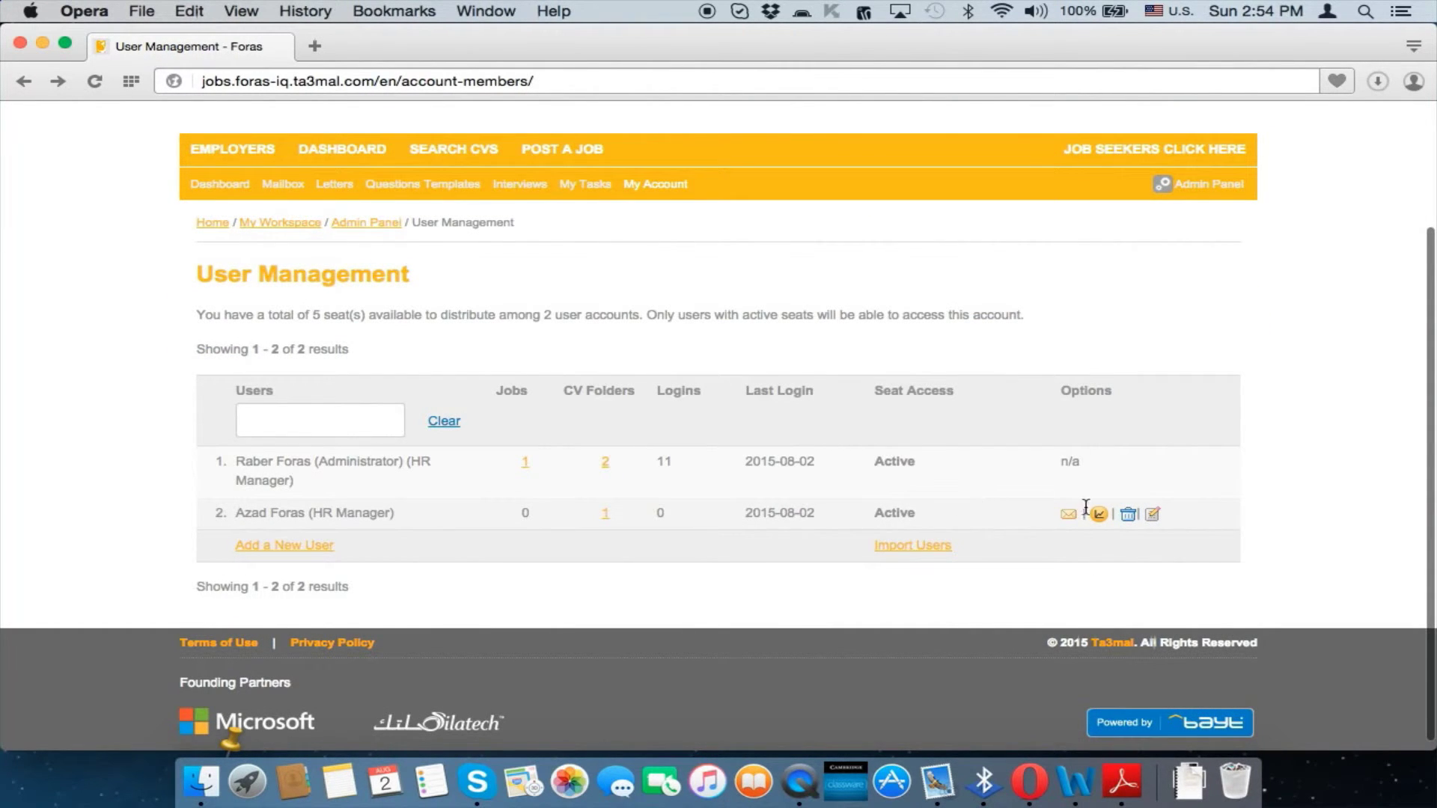
pyautogui.click(607, 512)
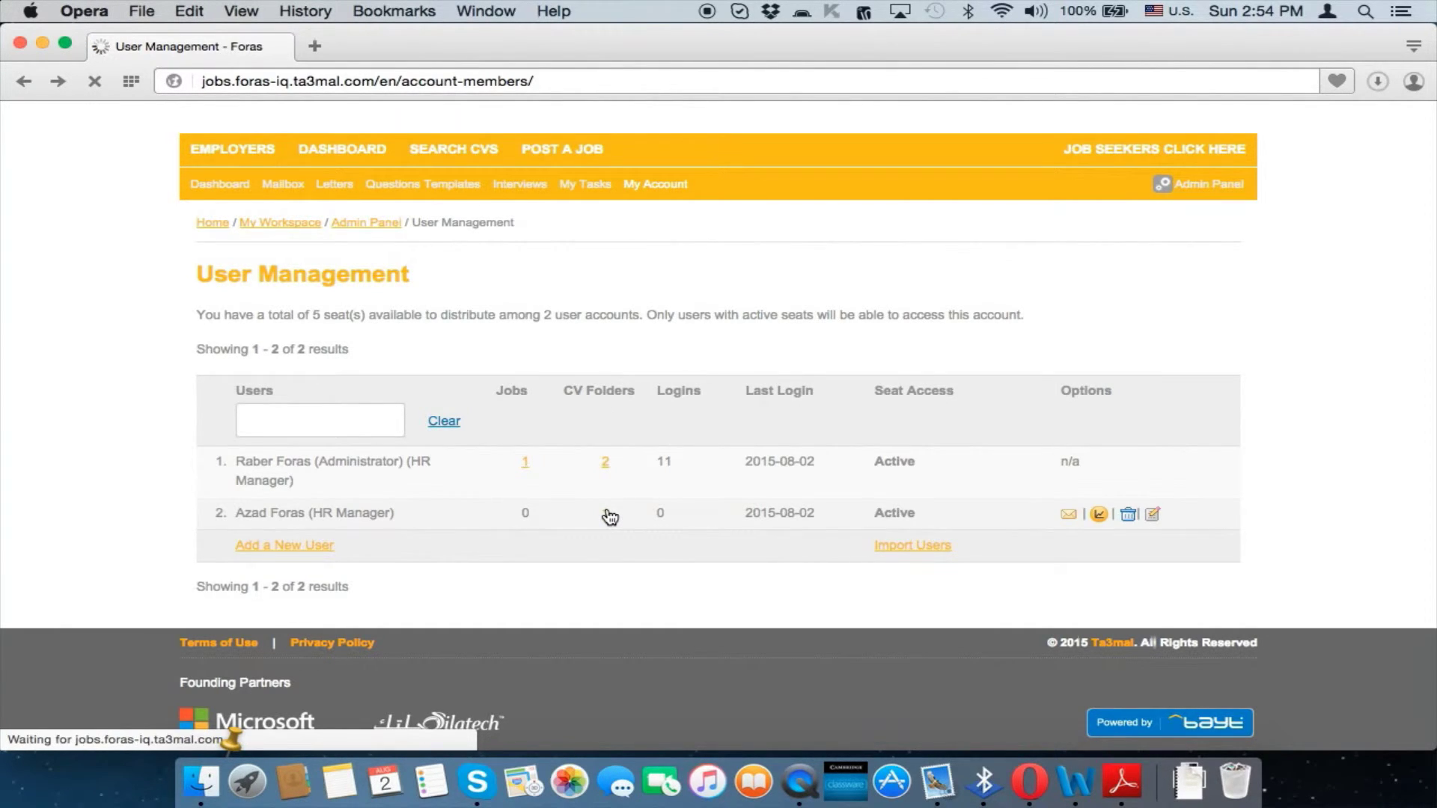
pyautogui.scroll(-4, 666, 509)
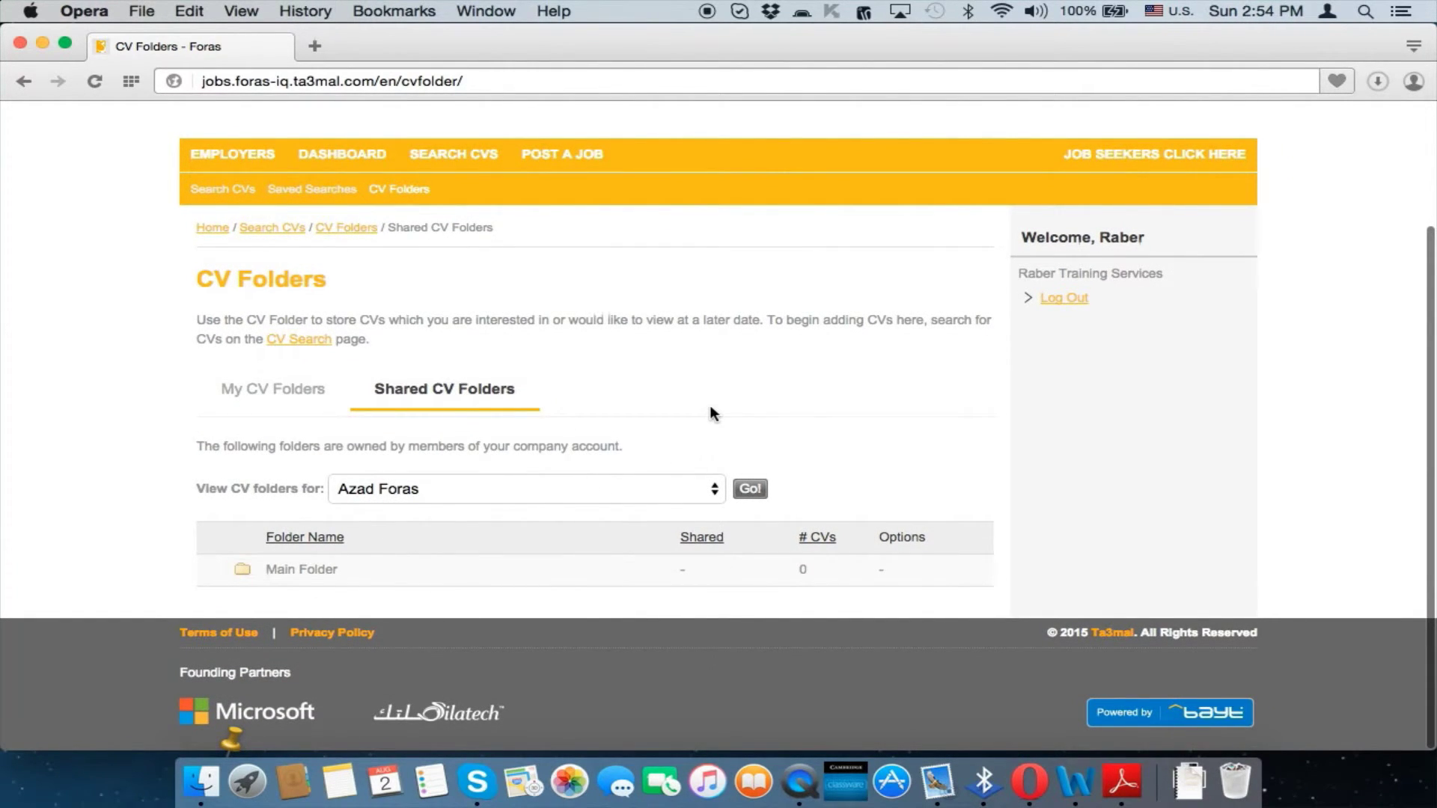
pyautogui.press('super+Left')
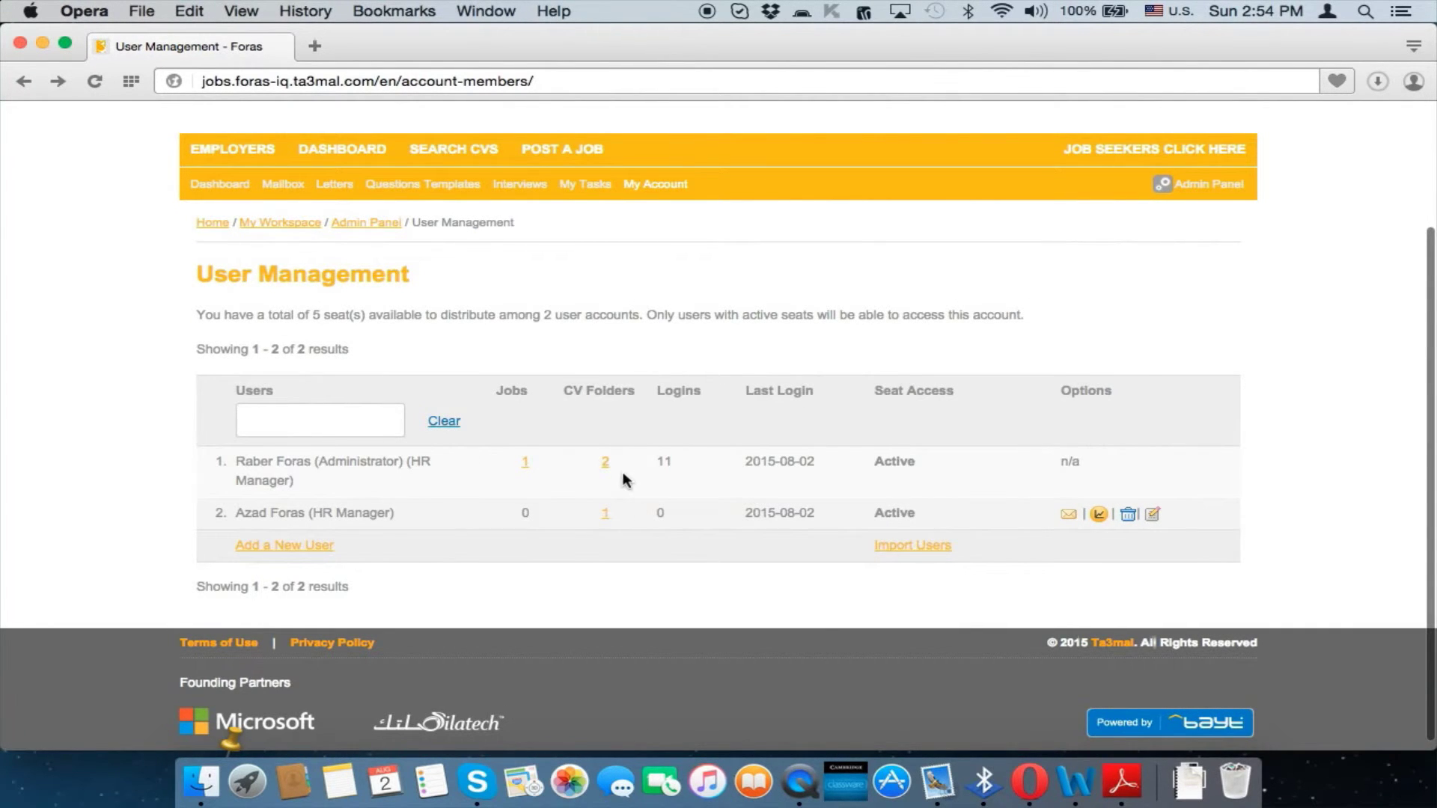
pyautogui.scroll(1, 622, 472)
pyautogui.scroll(-1, 665, 544)
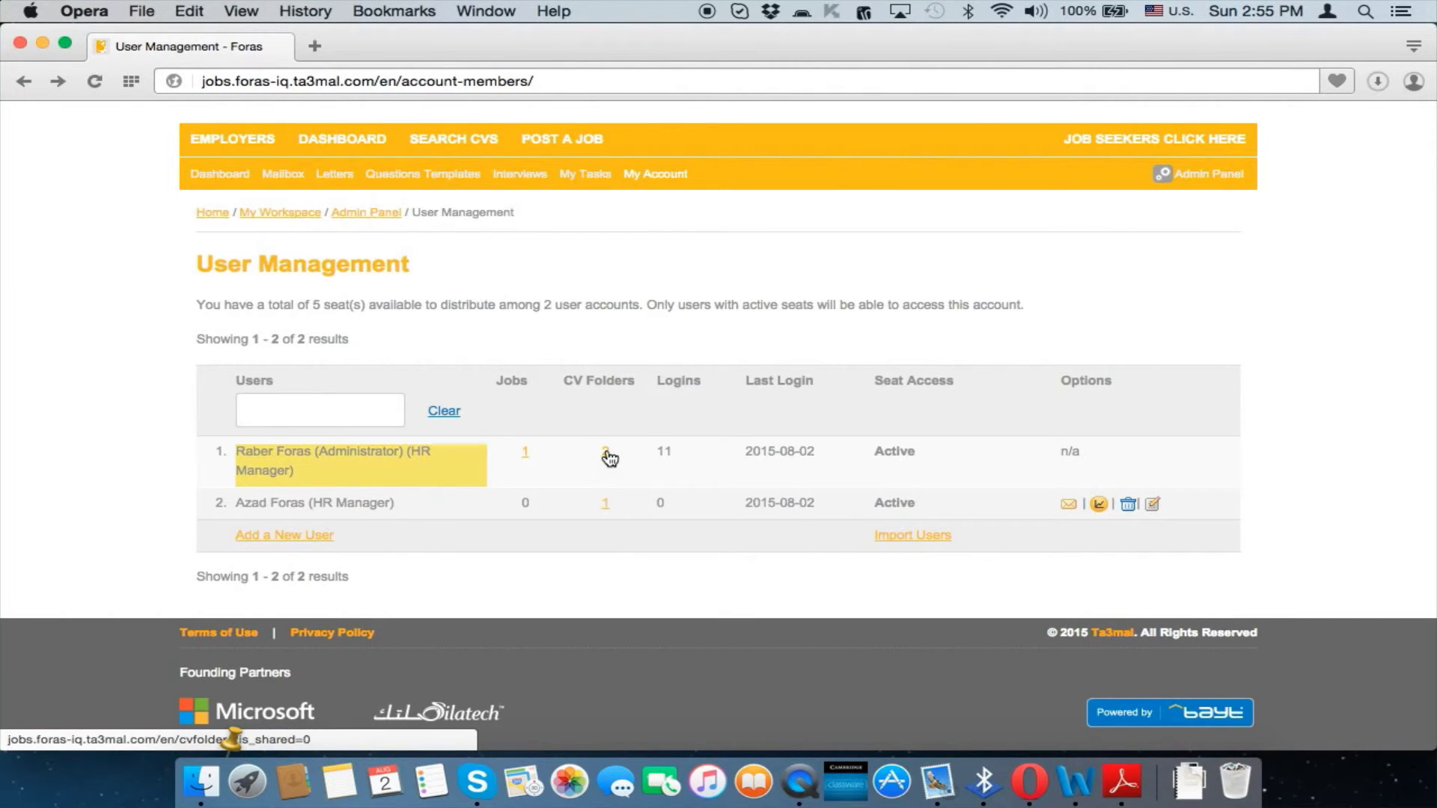
# Share the administrator's Secretary CV folder with the HR Manager sub-user
pyautogui.click(607, 454)
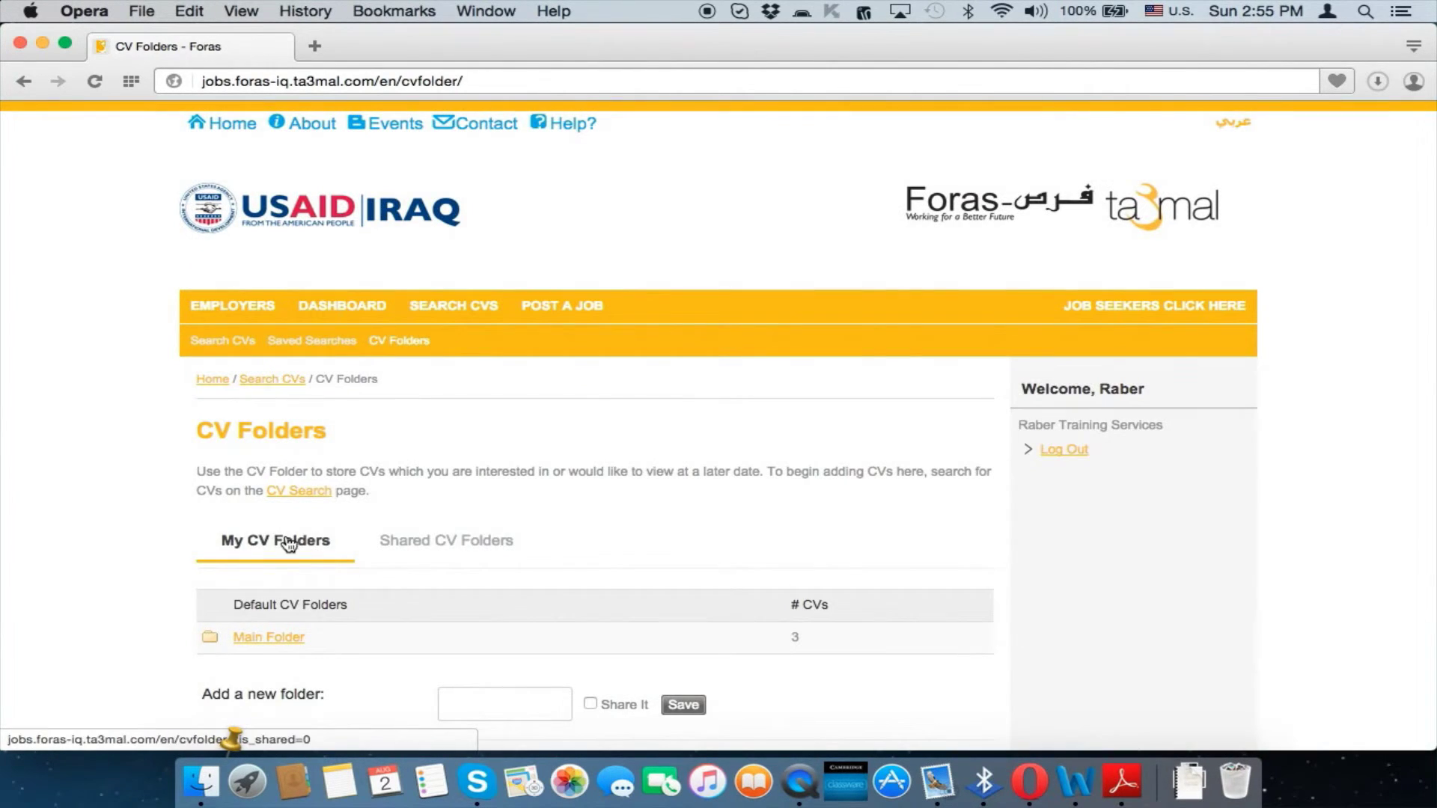
pyautogui.scroll(-5, 552, 582)
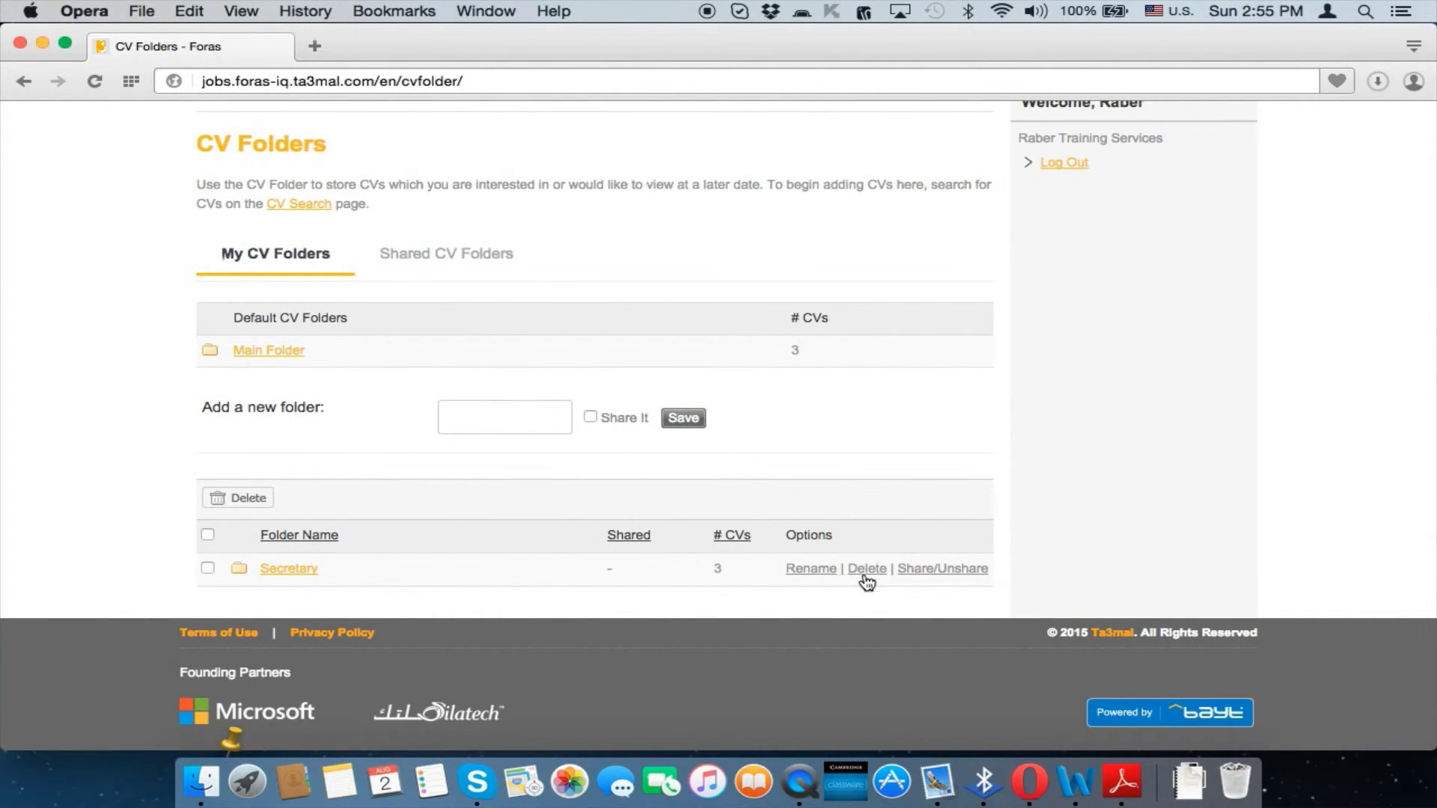
pyautogui.click(920, 577)
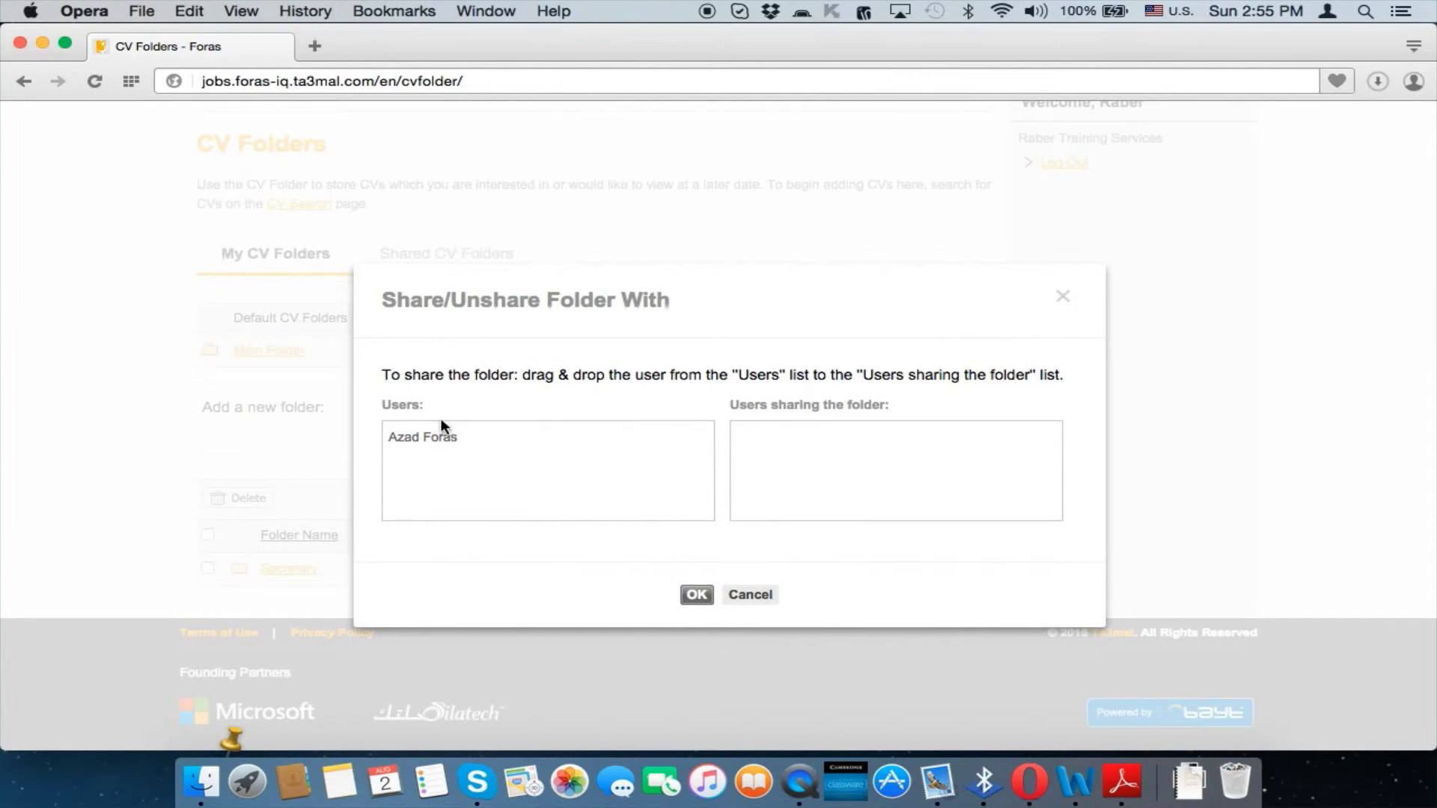
pyautogui.moveTo(439, 437); pyautogui.dragTo(815, 449)
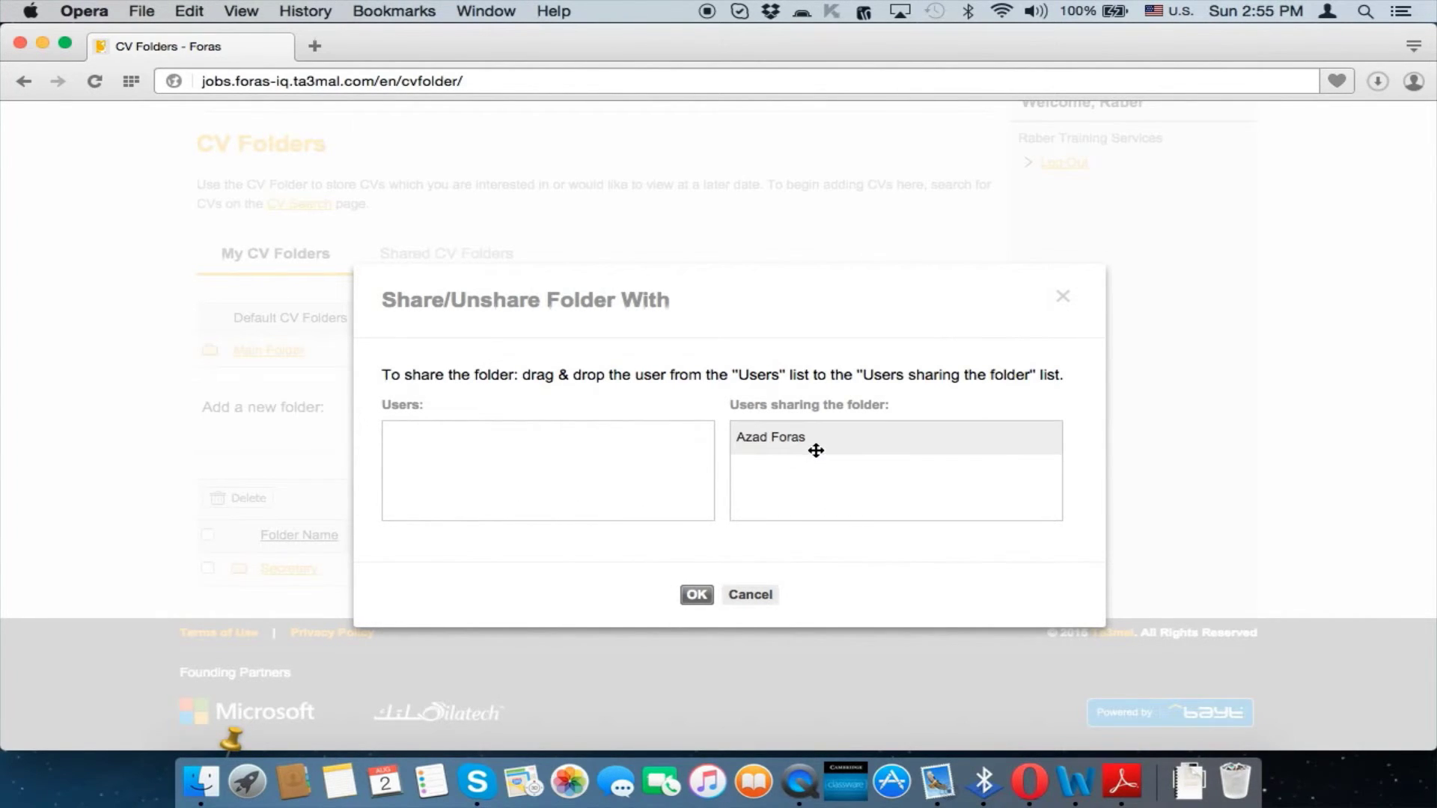
pyautogui.click(696, 595)
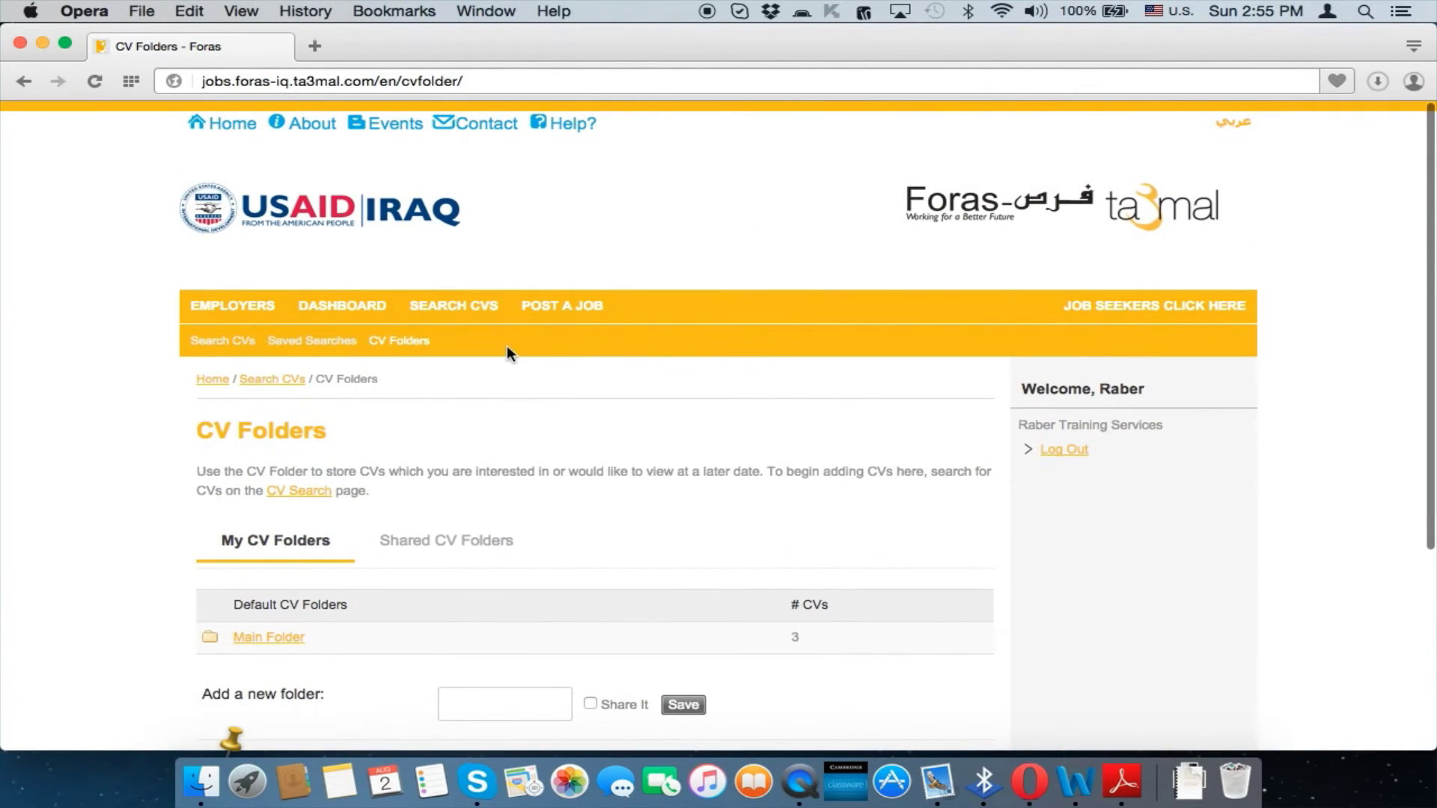
# Open the task list from the Admin Panel
pyautogui.moveTo(340, 304)
pyautogui.click(369, 560)
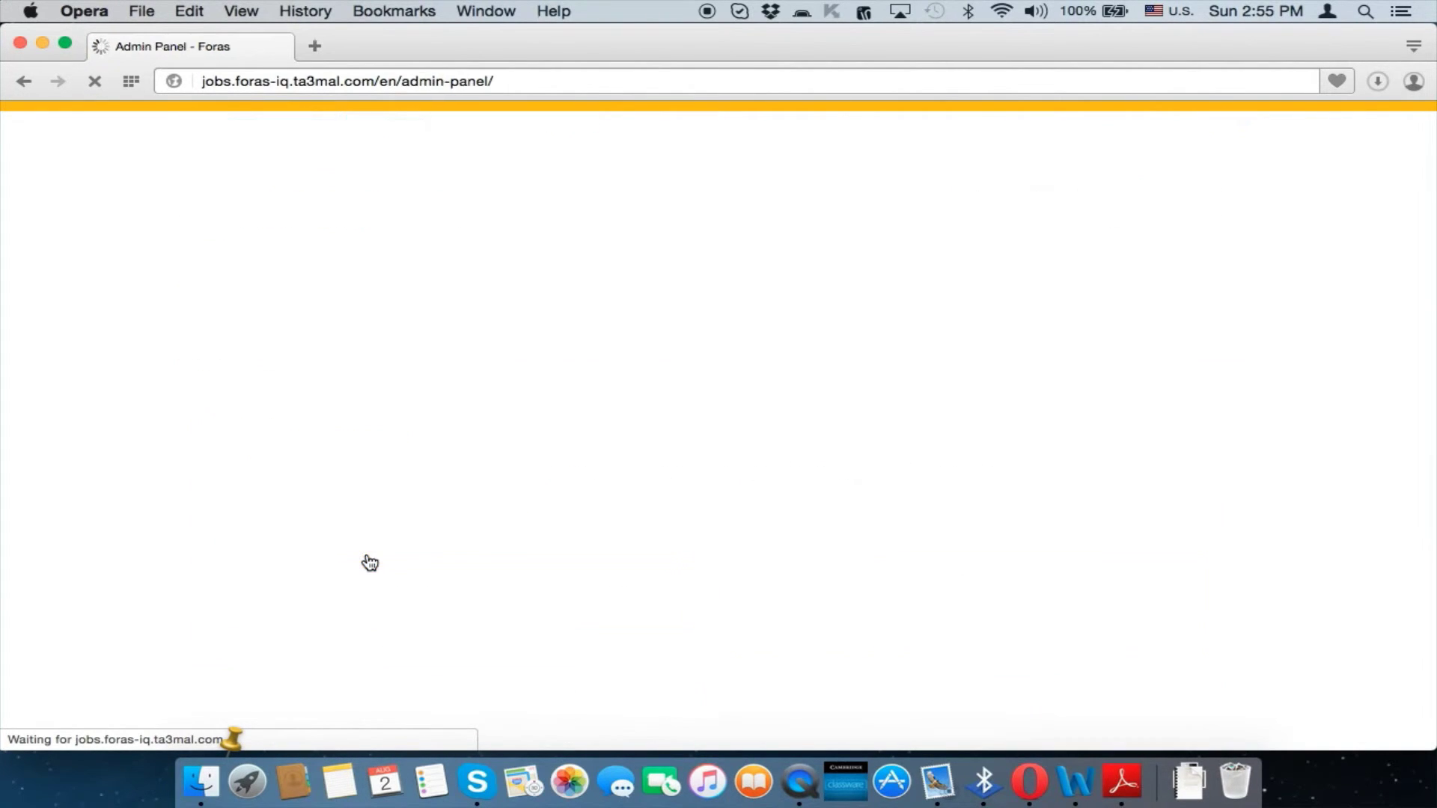
pyautogui.scroll(-1, 631, 469)
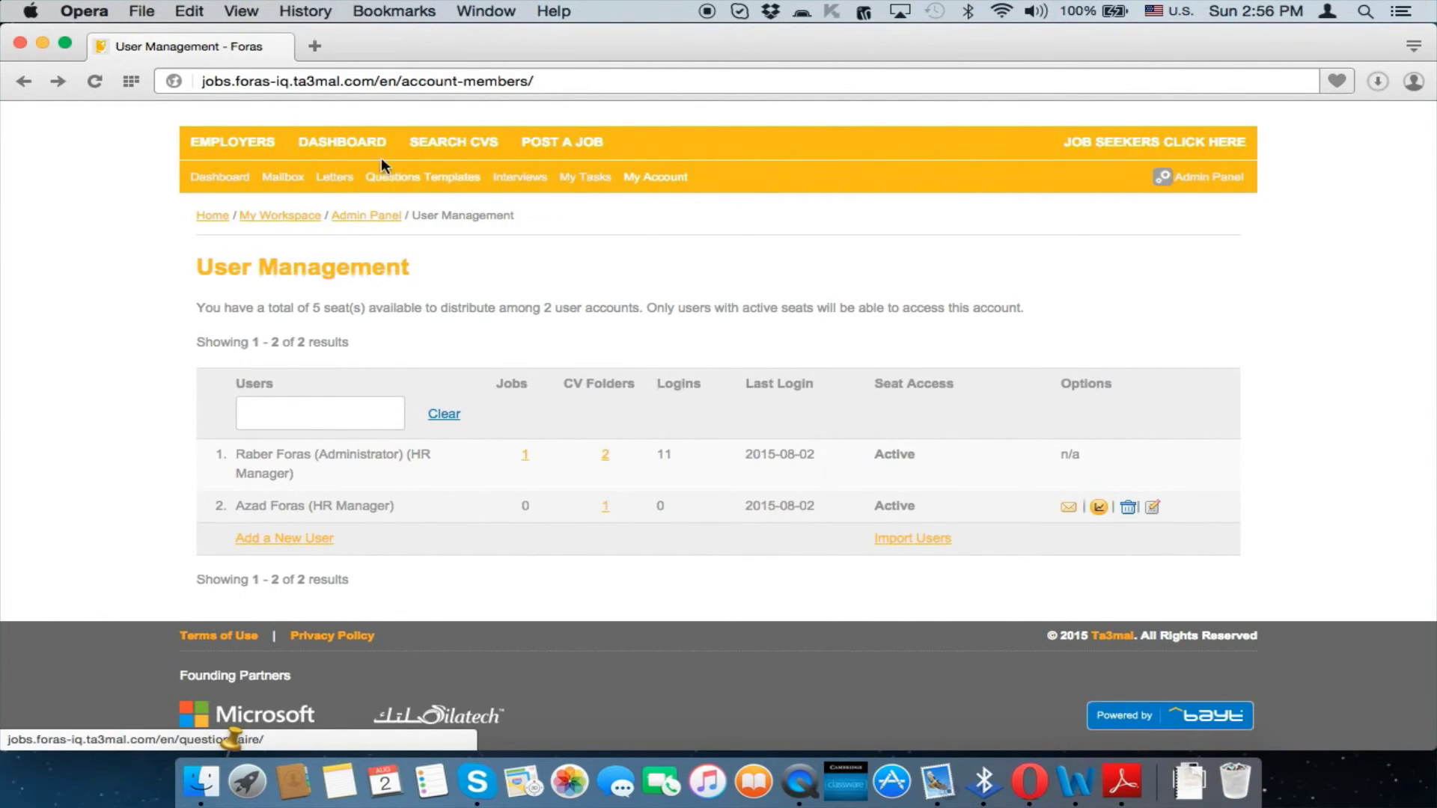
pyautogui.click(592, 178)
pyautogui.scroll(-4, 773, 577)
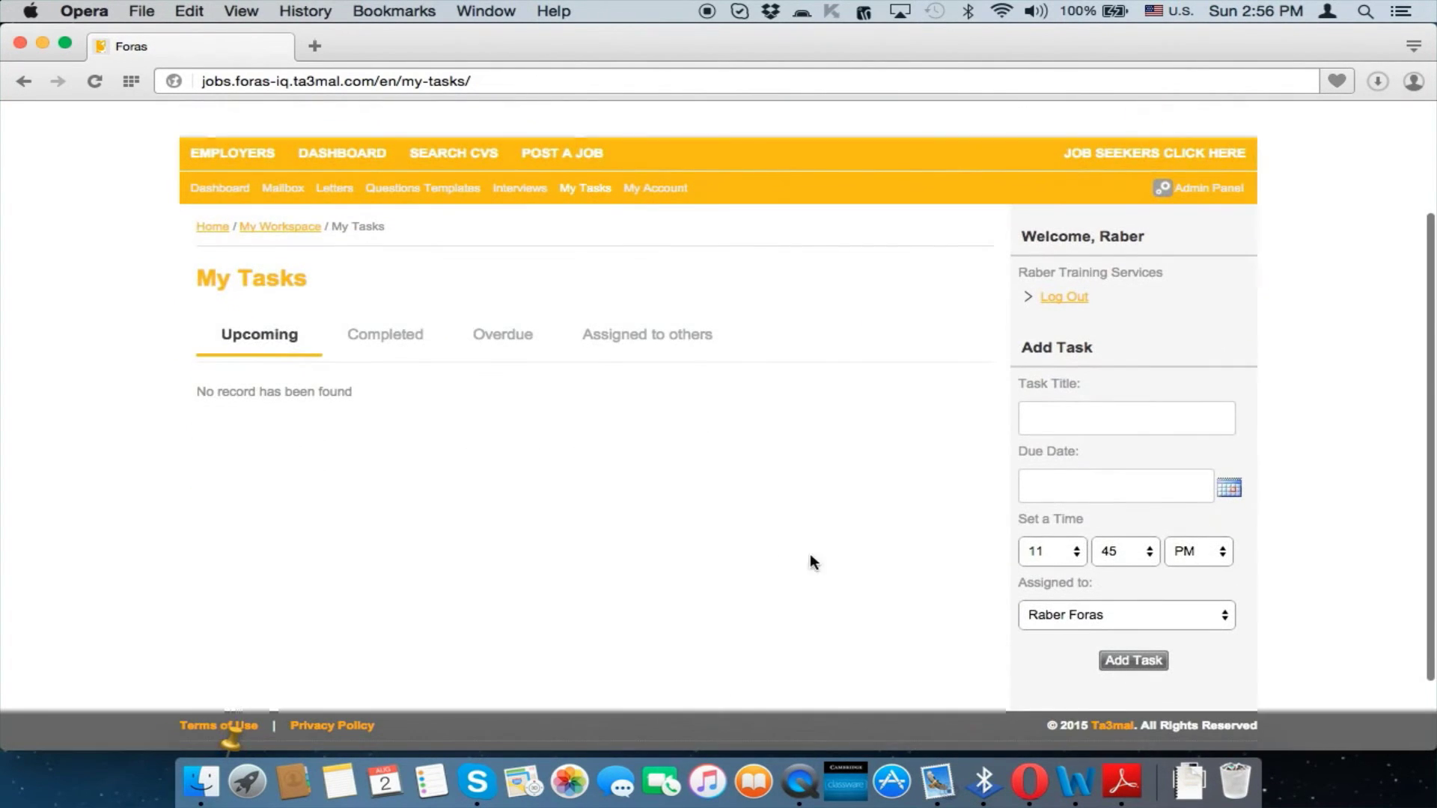
# Add the task 'Search for CV' due 2015-08-12, assigned to the HR Manager sub-user
pyautogui.click(1075, 425)
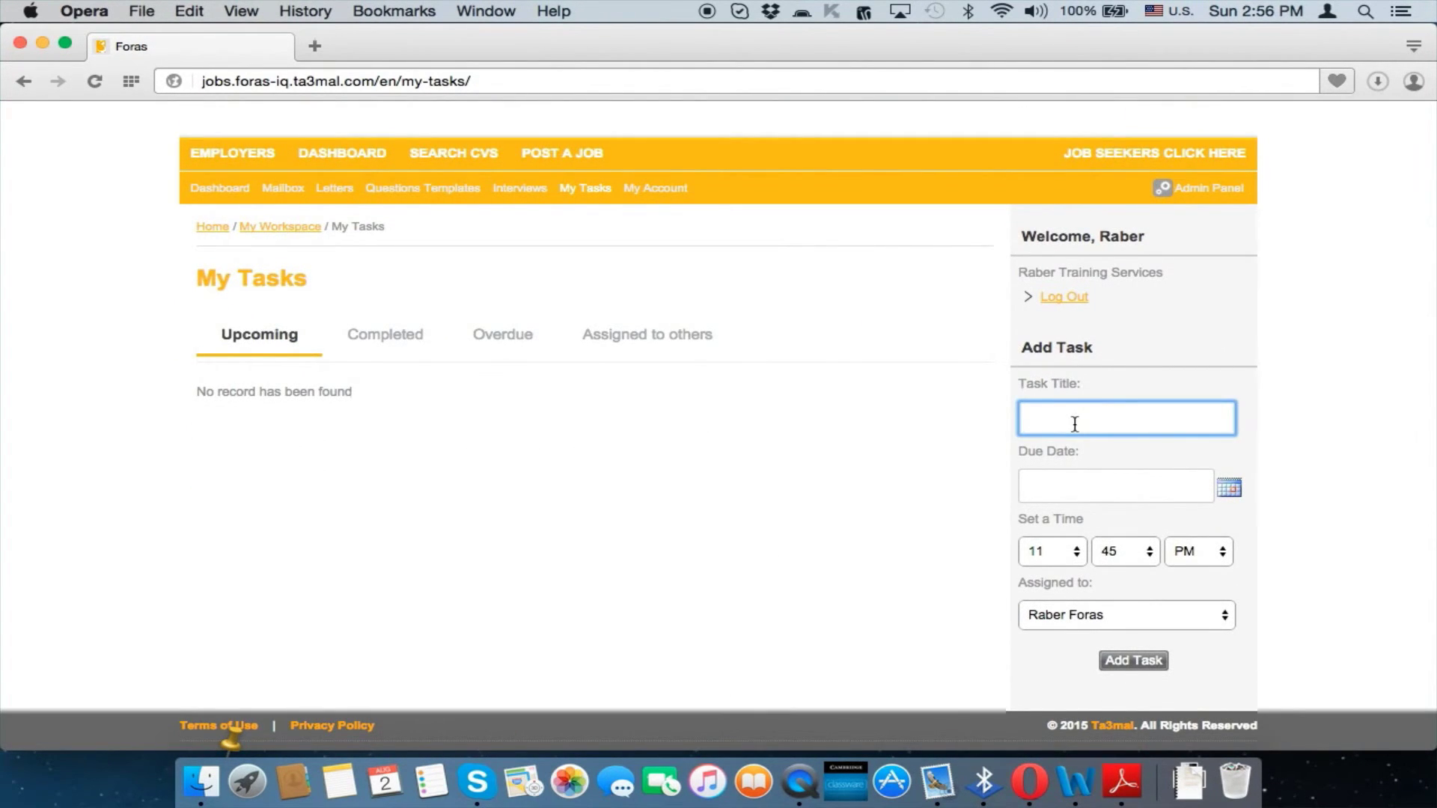
pyautogui.write('Search for CV')
pyautogui.click(1146, 487)
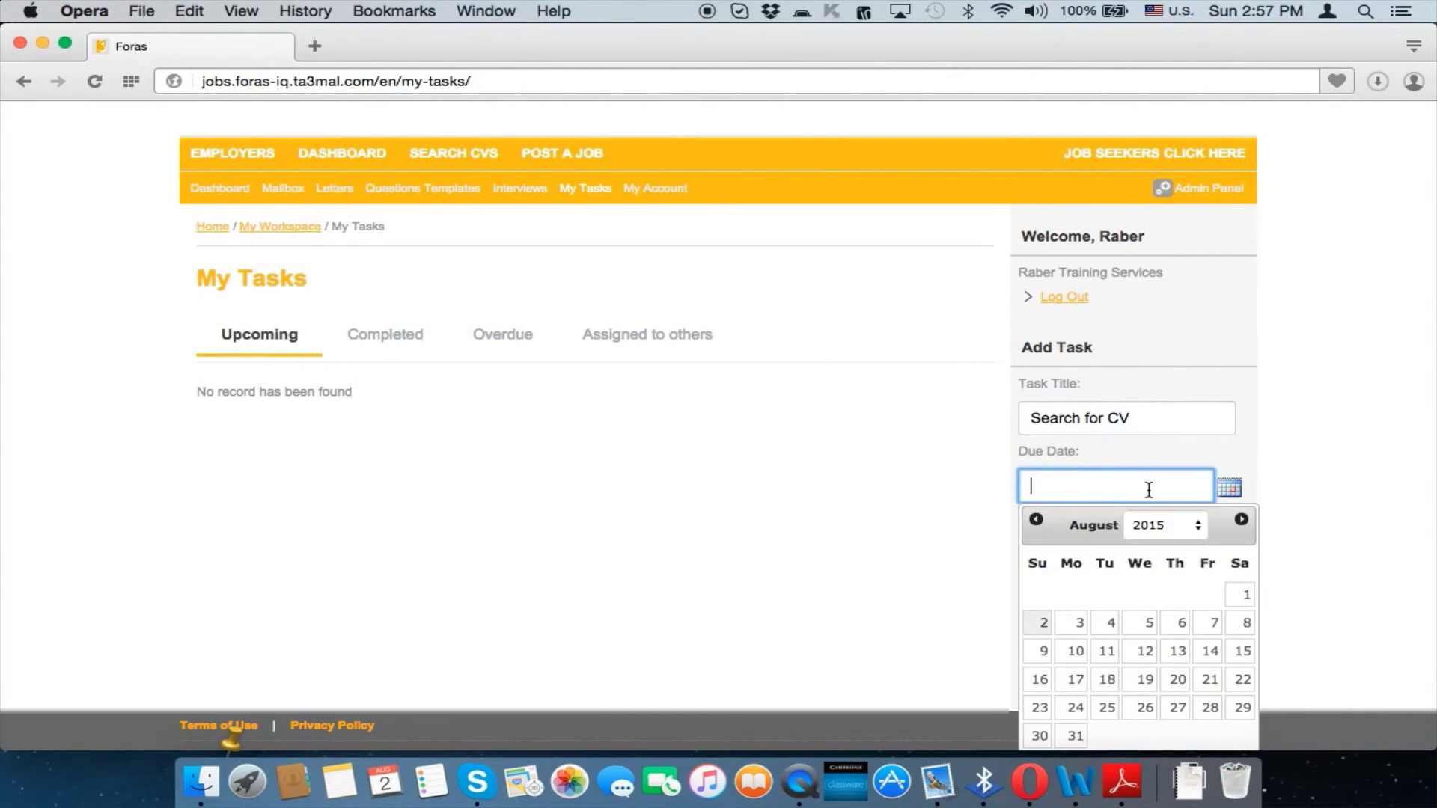
pyautogui.click(1146, 653)
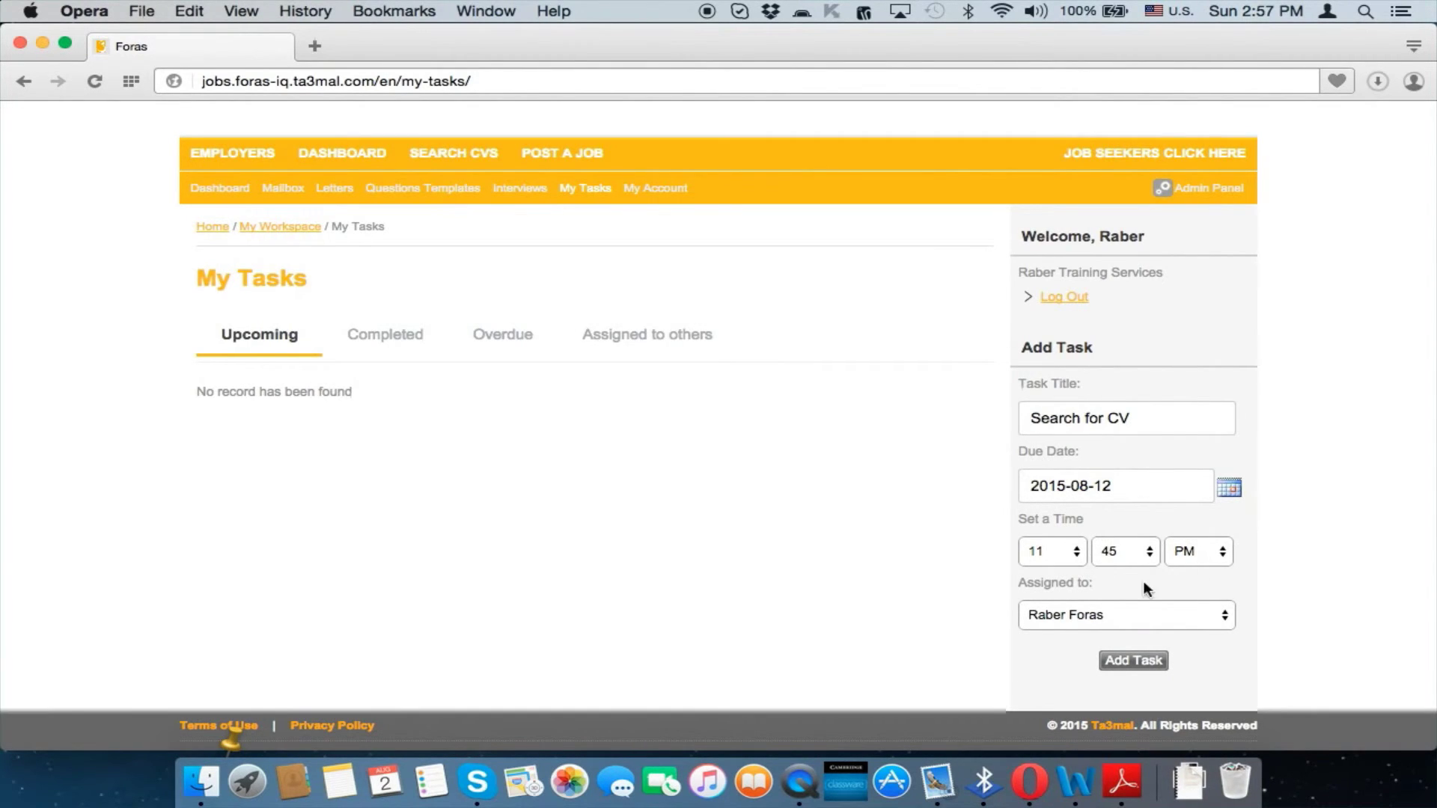
pyautogui.click(1117, 617)
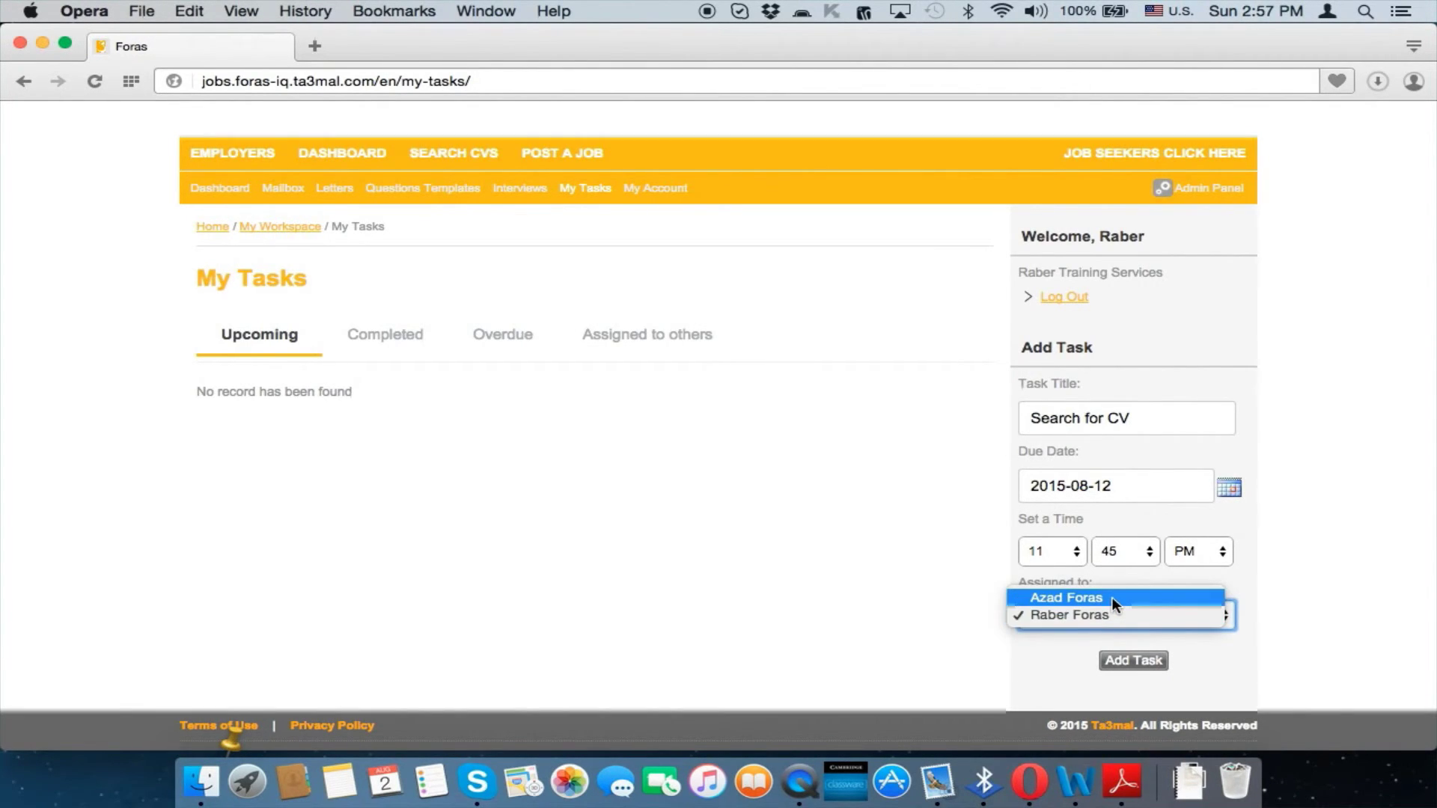
pyautogui.click(1112, 597)
pyautogui.click(1133, 661)
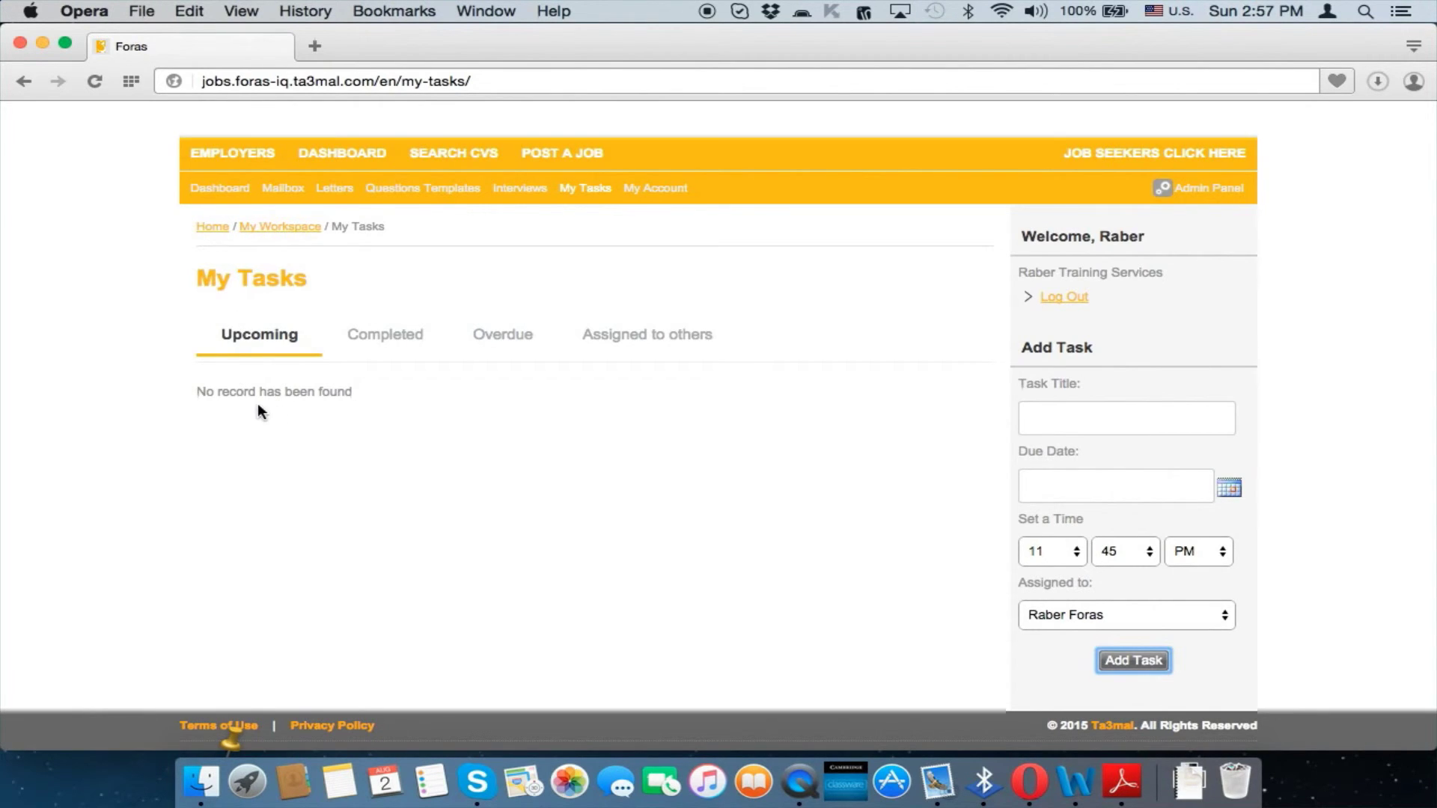
pyautogui.click(378, 346)
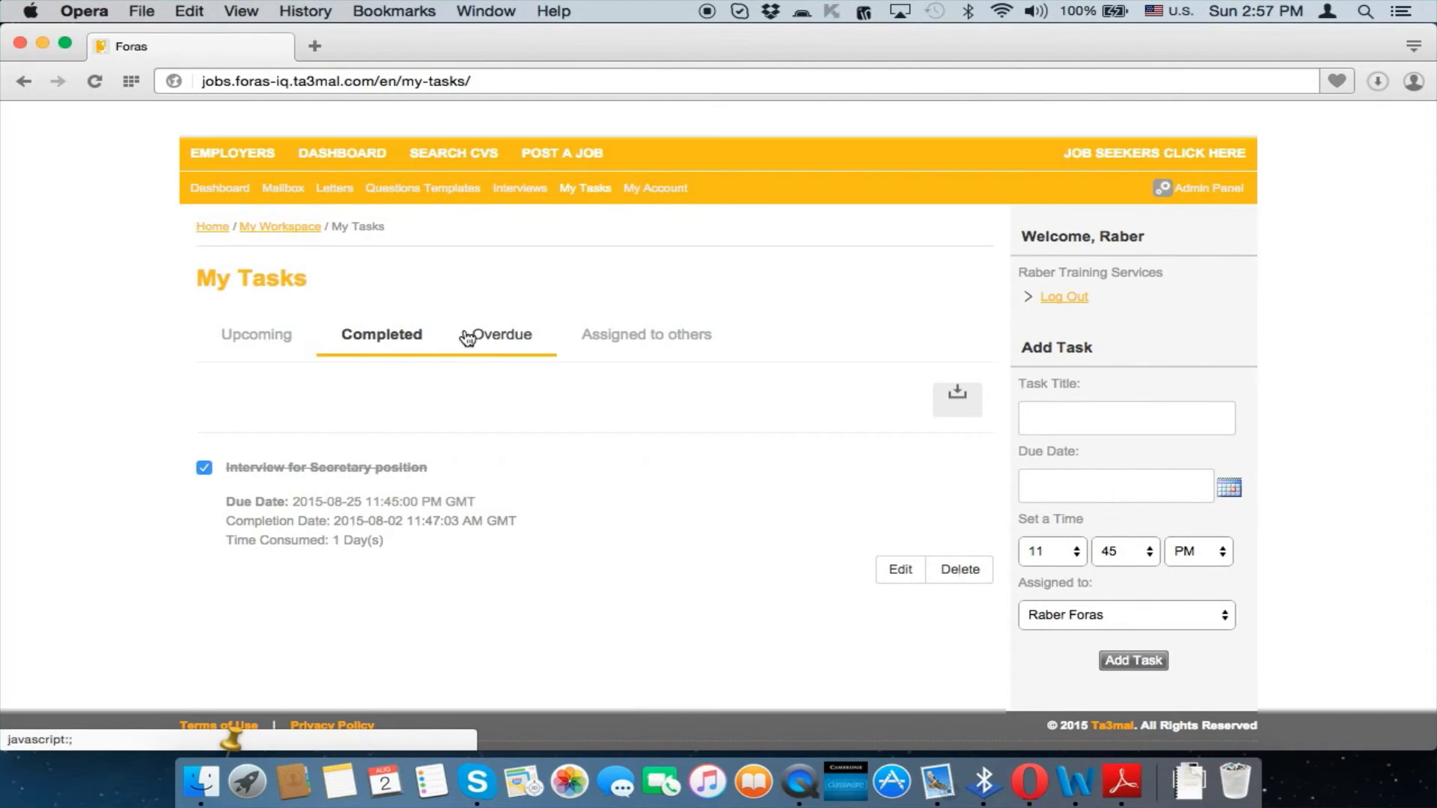
# Review the Overdue, Assigned to others and Completed task lists, then go to the main jobs site
pyautogui.click(487, 341)
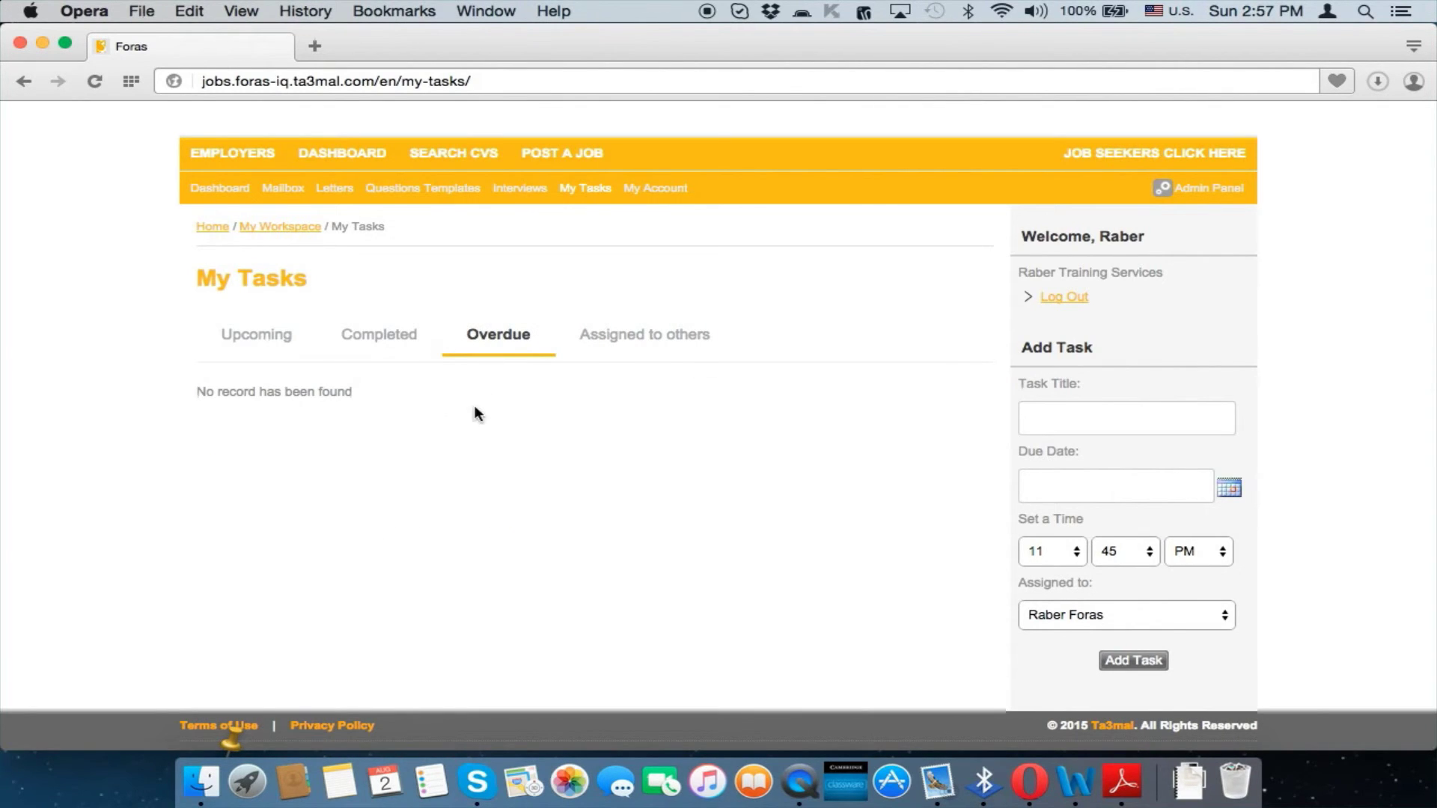
pyautogui.click(632, 343)
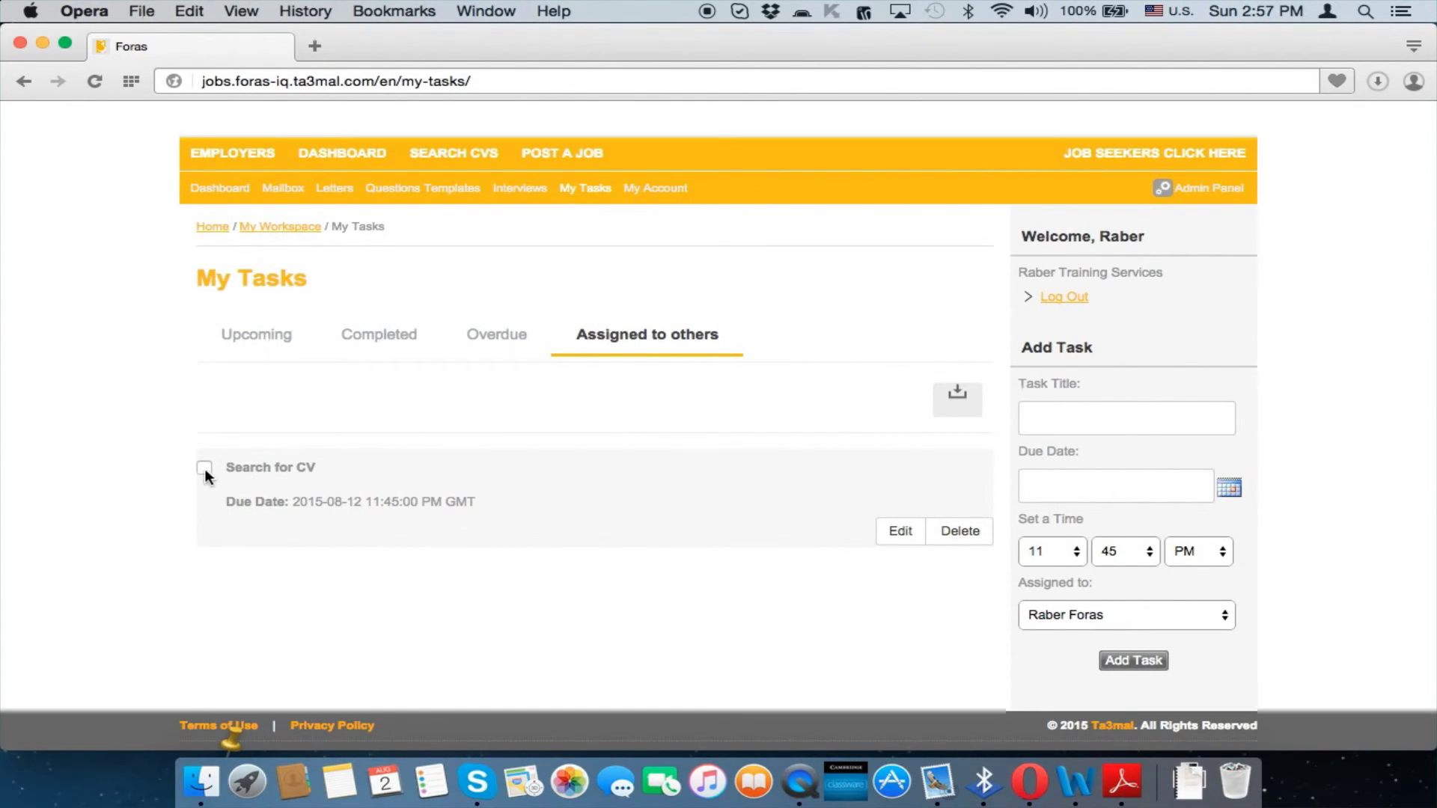
pyautogui.click(366, 350)
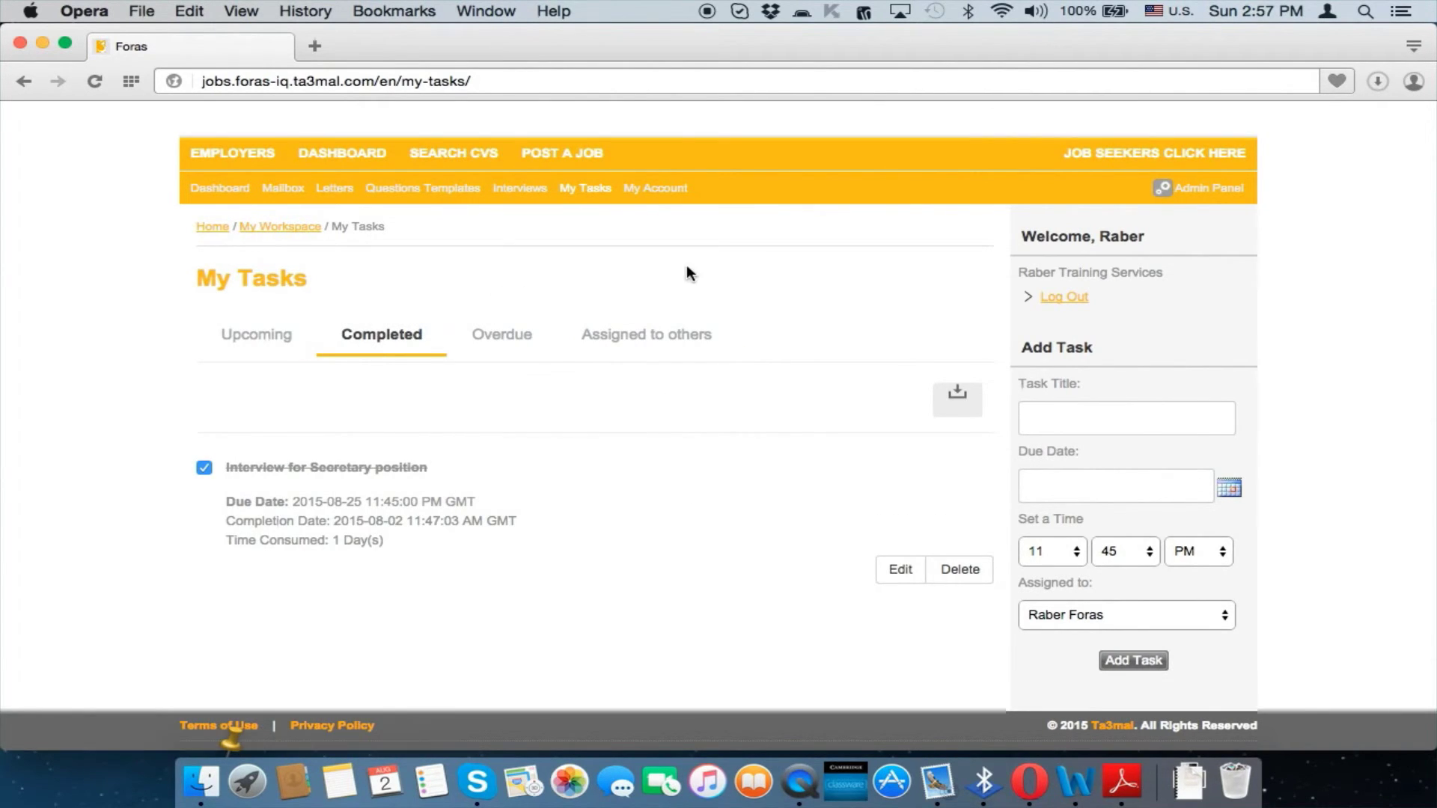
pyautogui.click(1187, 157)
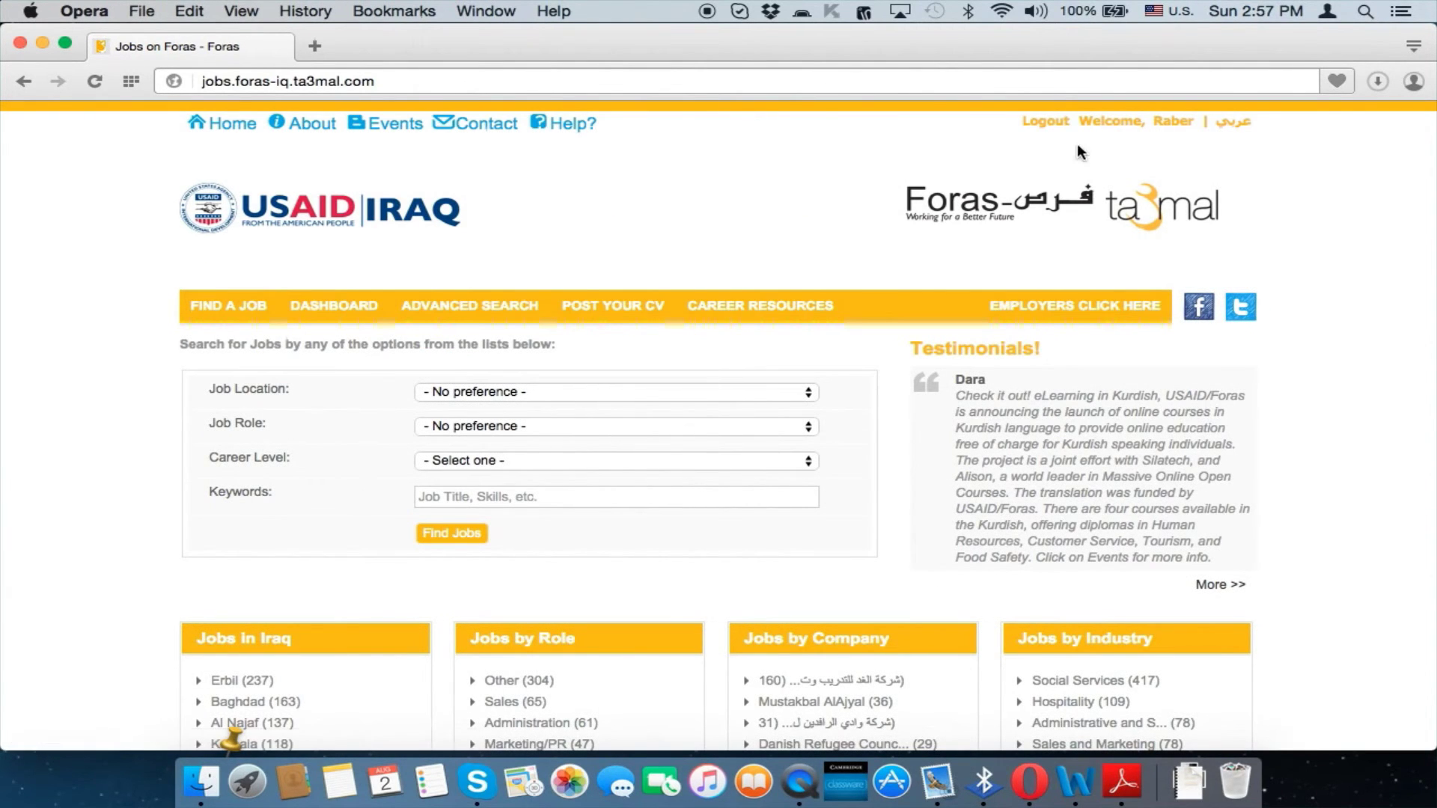
# Log out of the main employer account and sign in with the sub-user's user name and password
pyautogui.click(1057, 129)
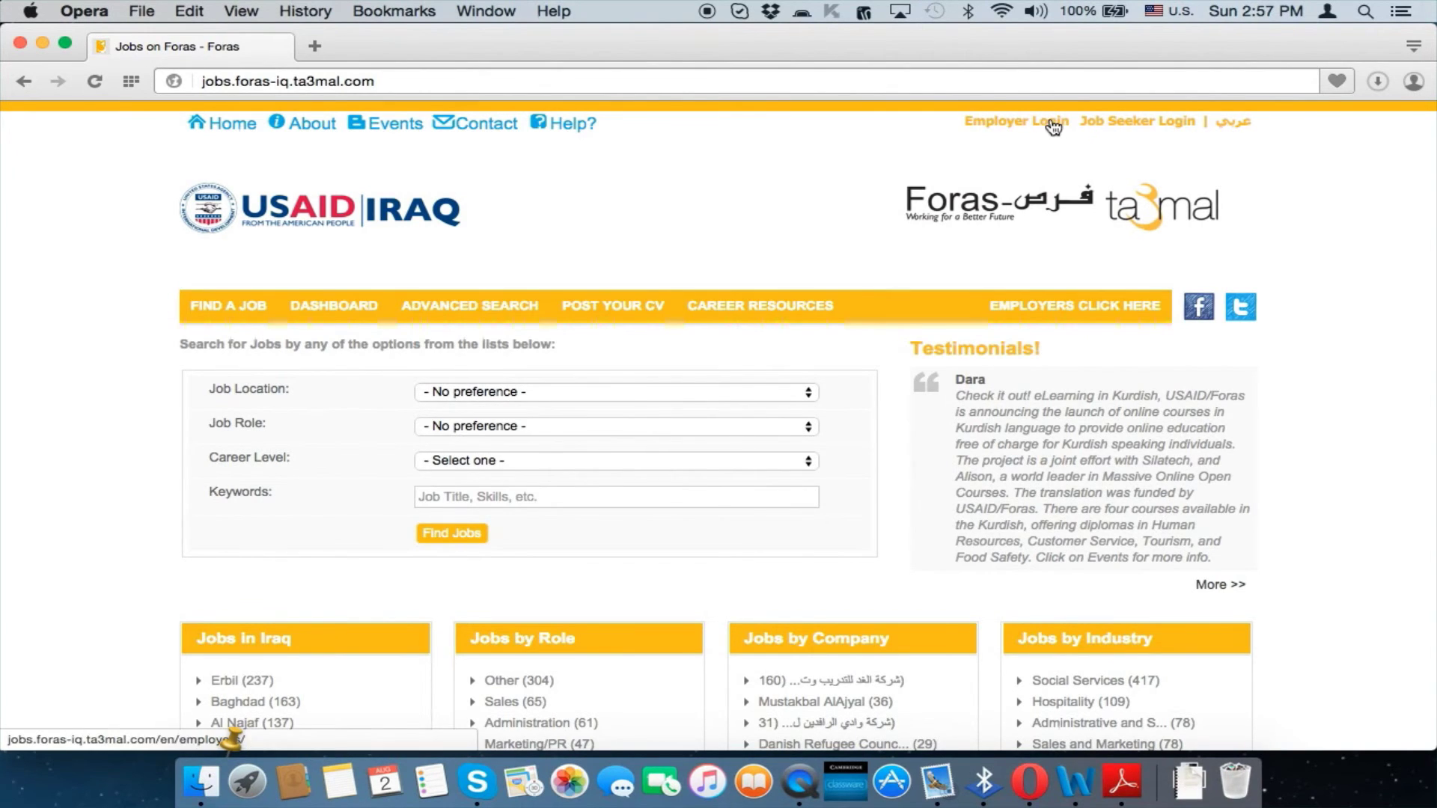
pyautogui.click(1044, 123)
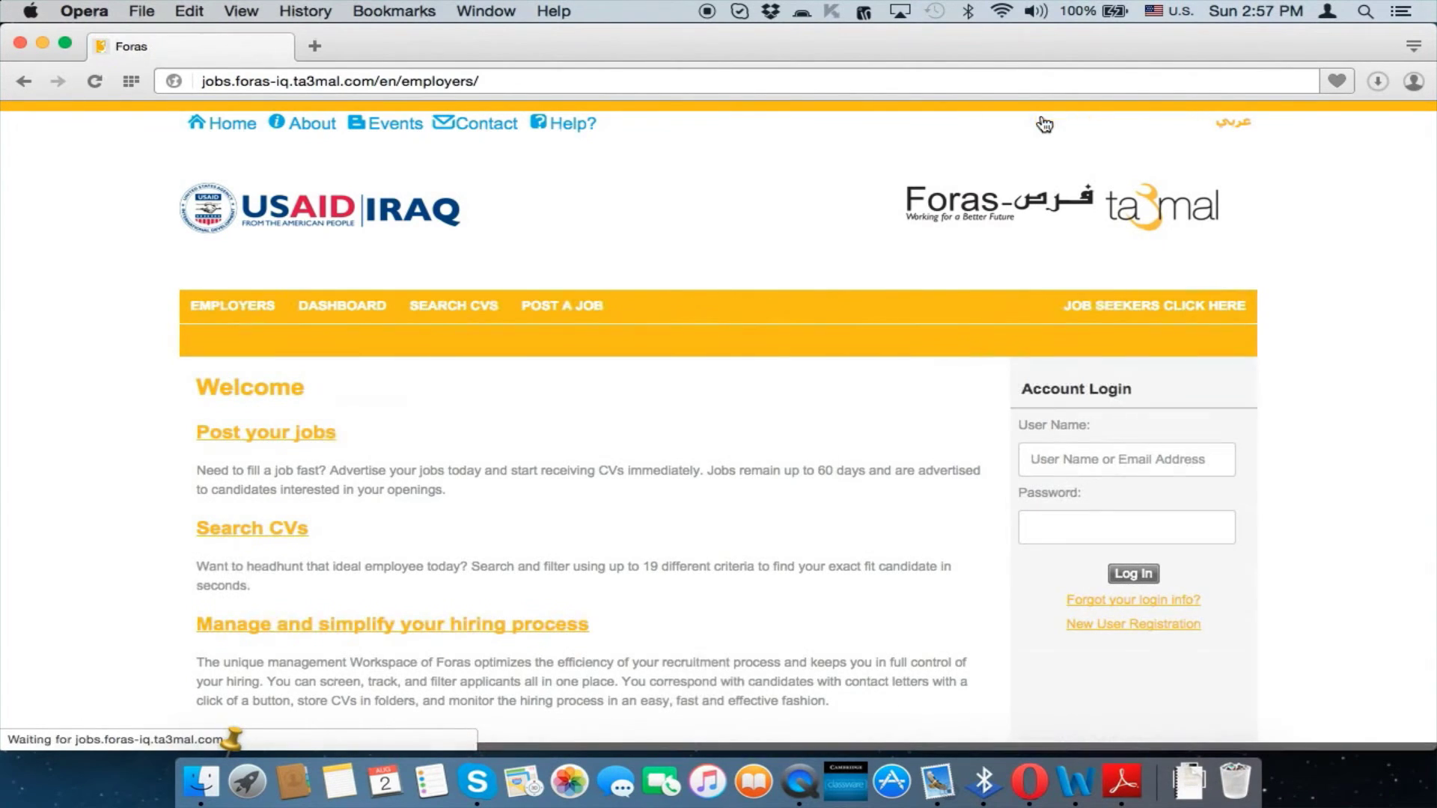
pyautogui.click(1077, 465)
pyautogui.write('azad')
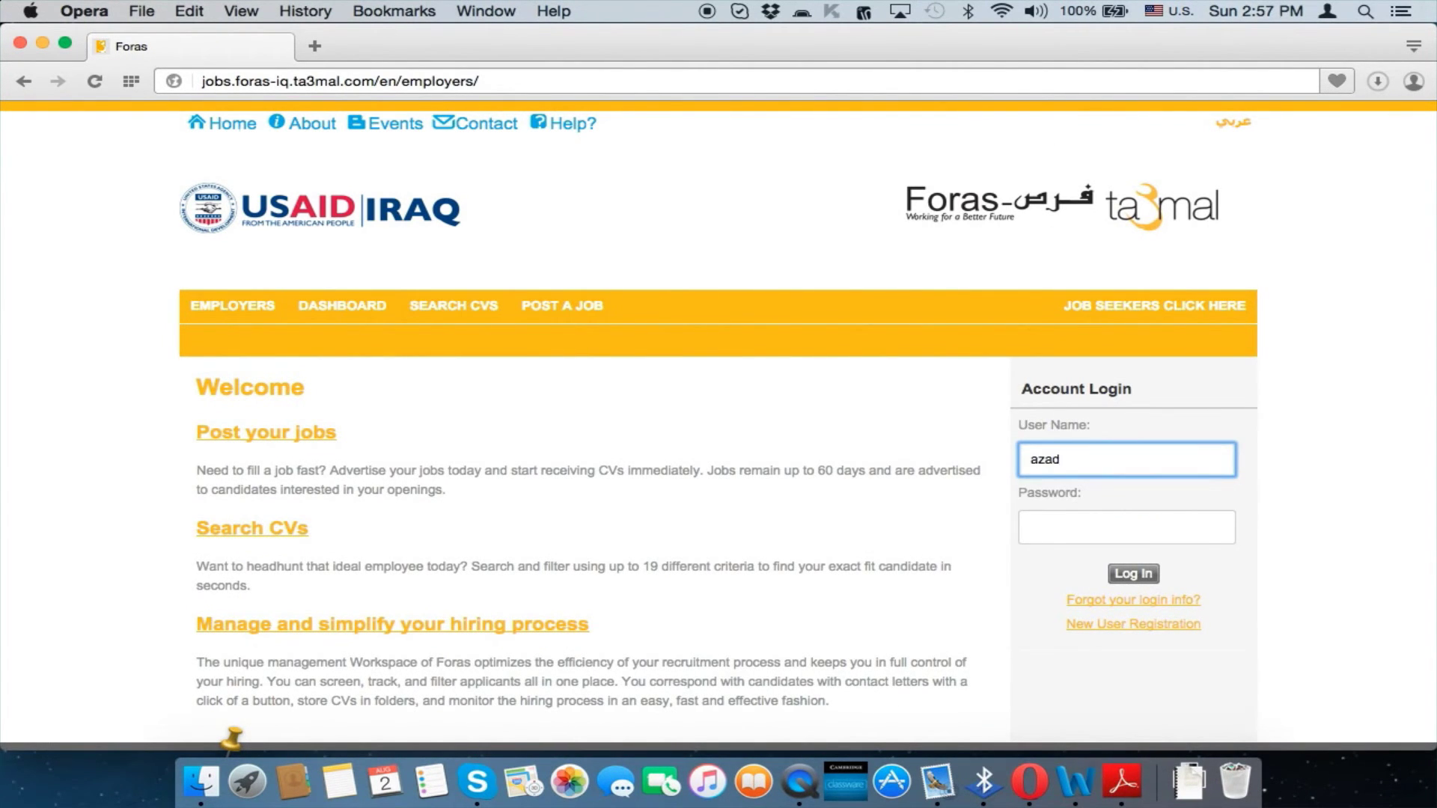
pyautogui.write('HR')
pyautogui.press('Tab')
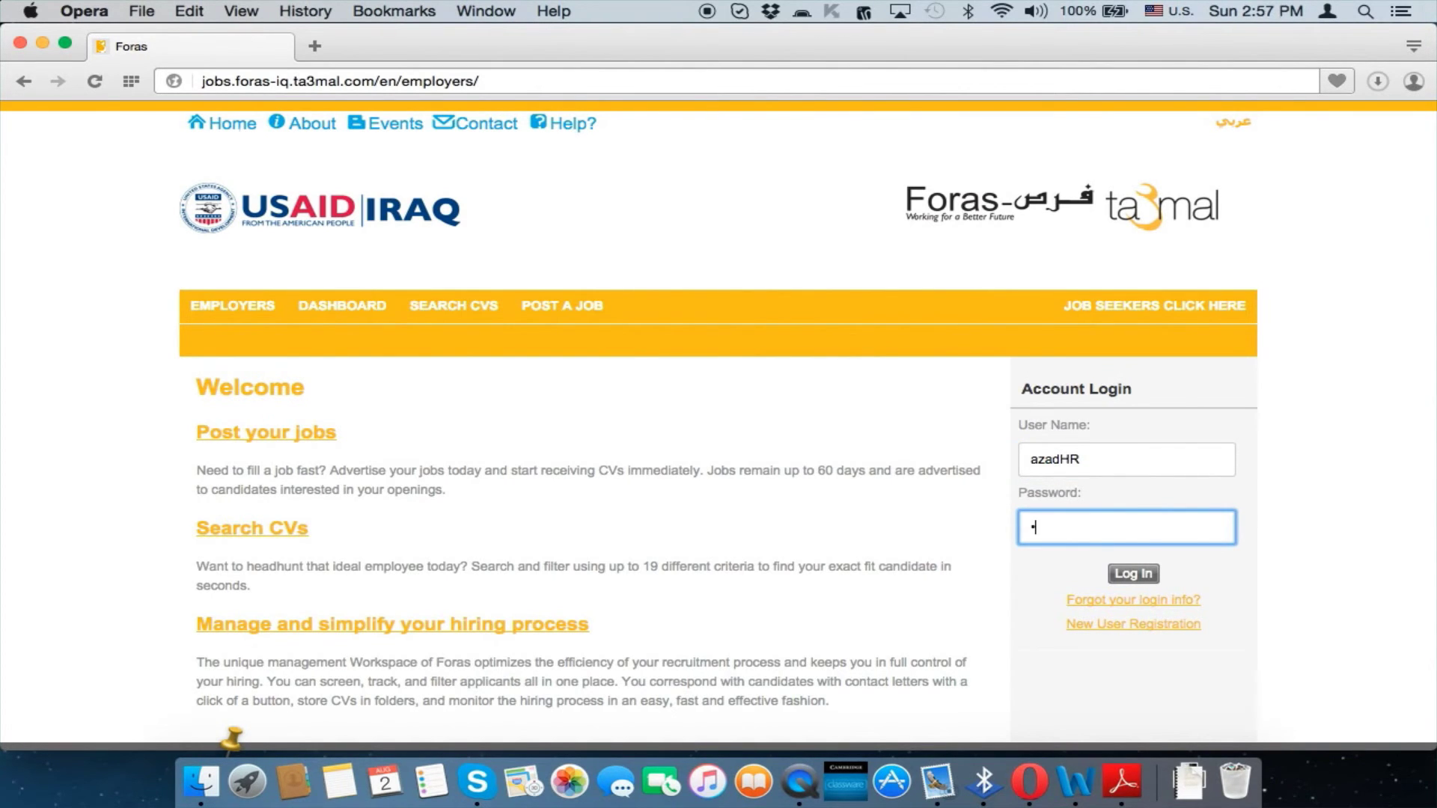
pyautogui.write('•')
pyautogui.press('Return')
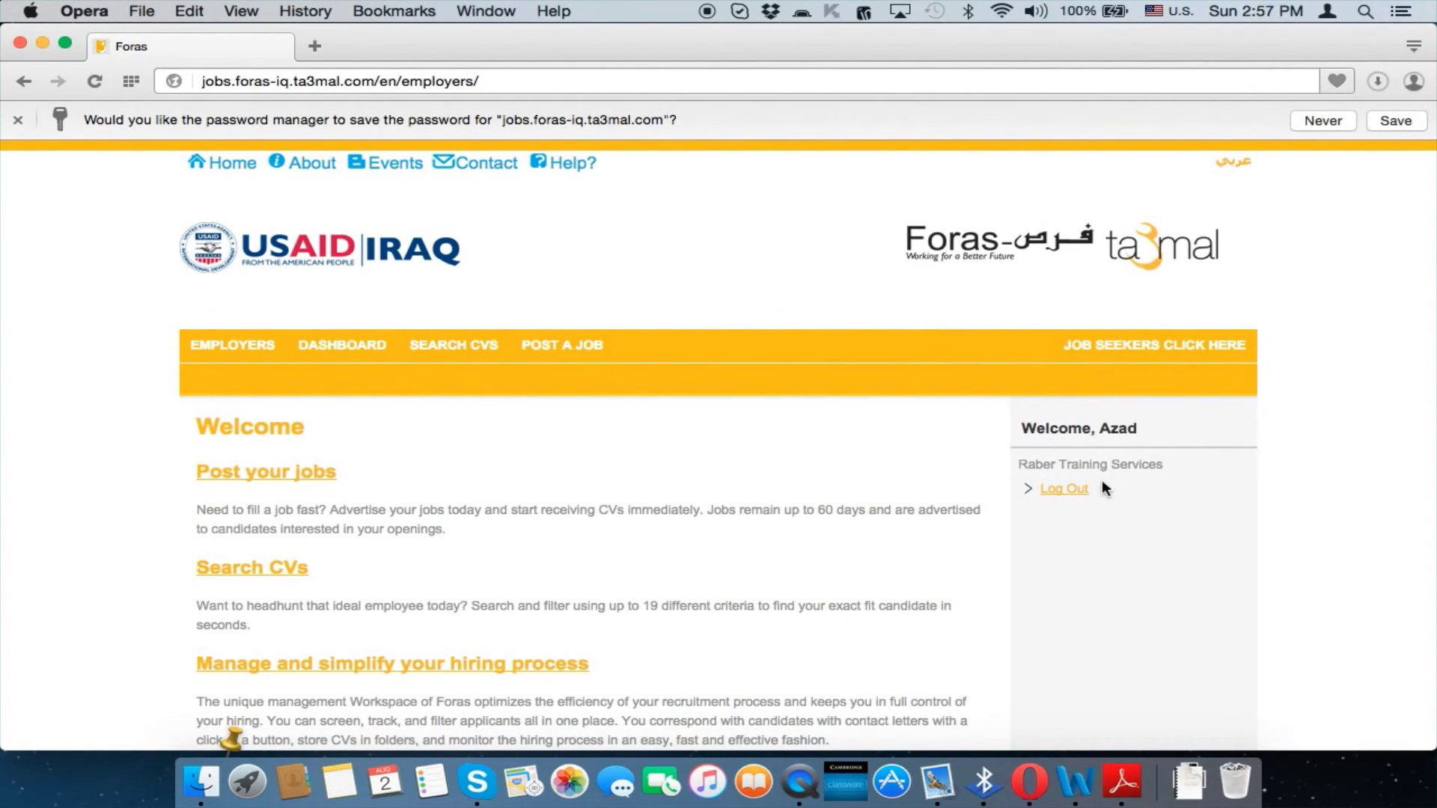
# Highlight the company name and sub-user welcome lines, answer the save-password prompt, and open the Dashboard
pyautogui.doubleClick(1052, 465)
pyautogui.tripleClick(1111, 467)
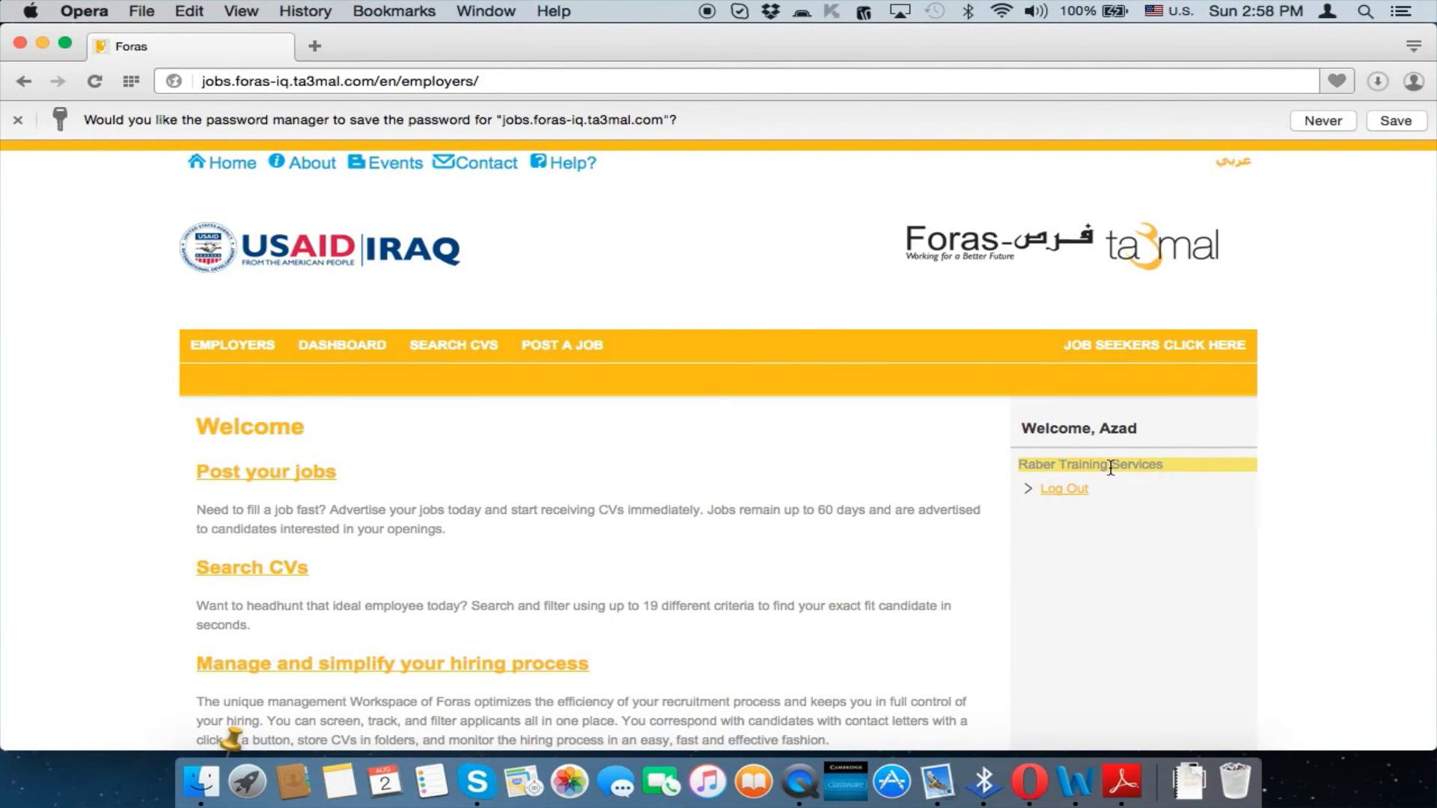
pyautogui.tripleClick(1114, 433)
pyautogui.tripleClick(1114, 433)
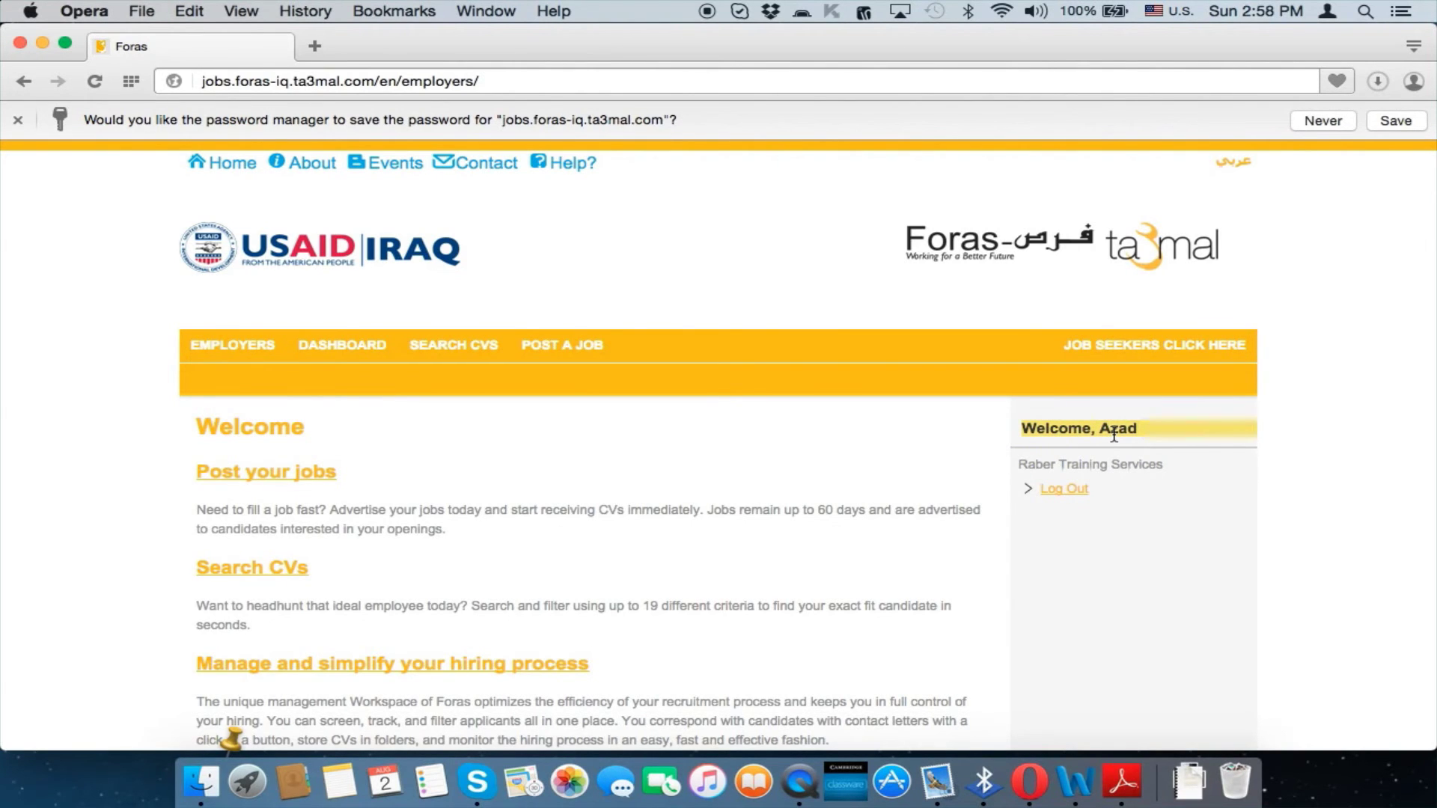
pyautogui.click(1391, 122)
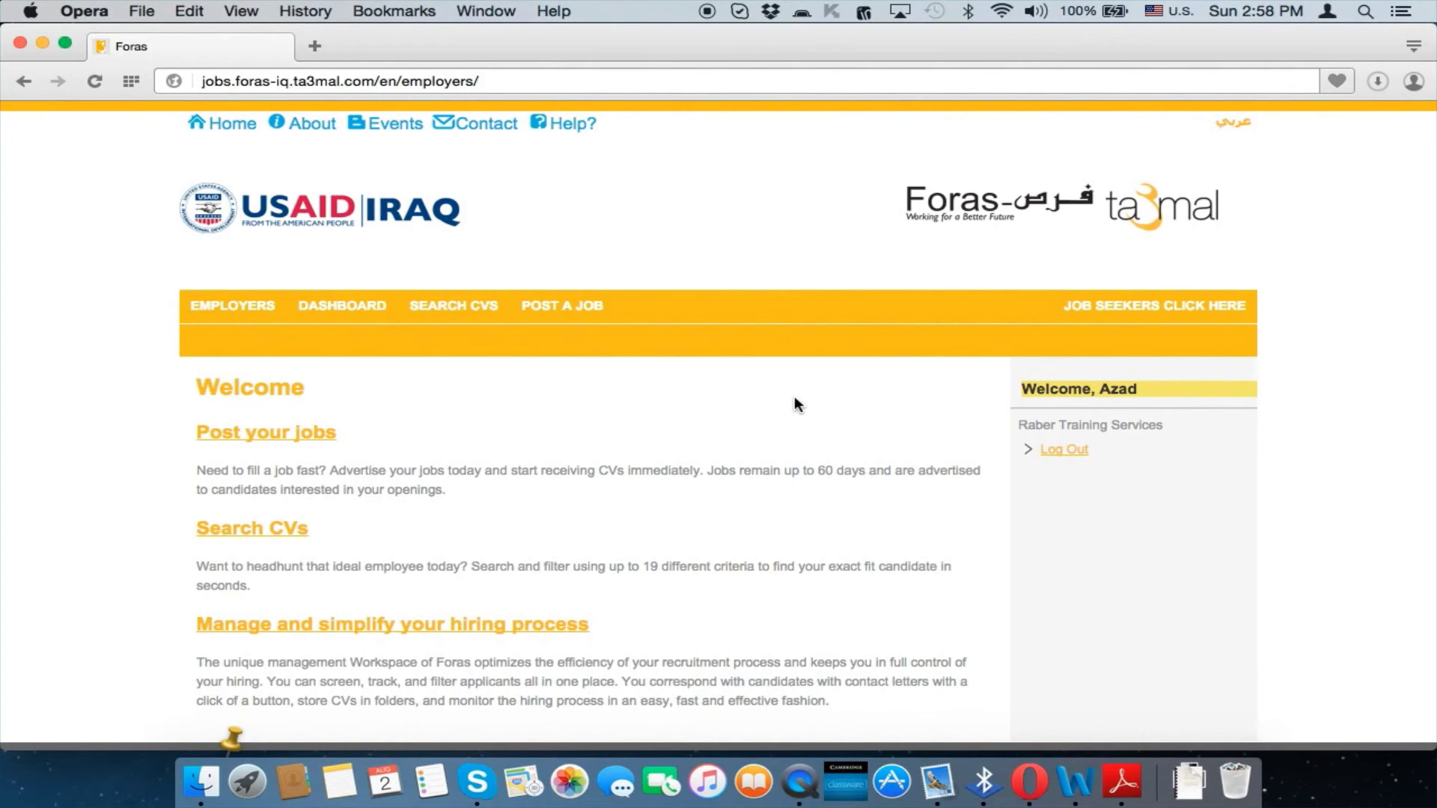
pyautogui.click(367, 307)
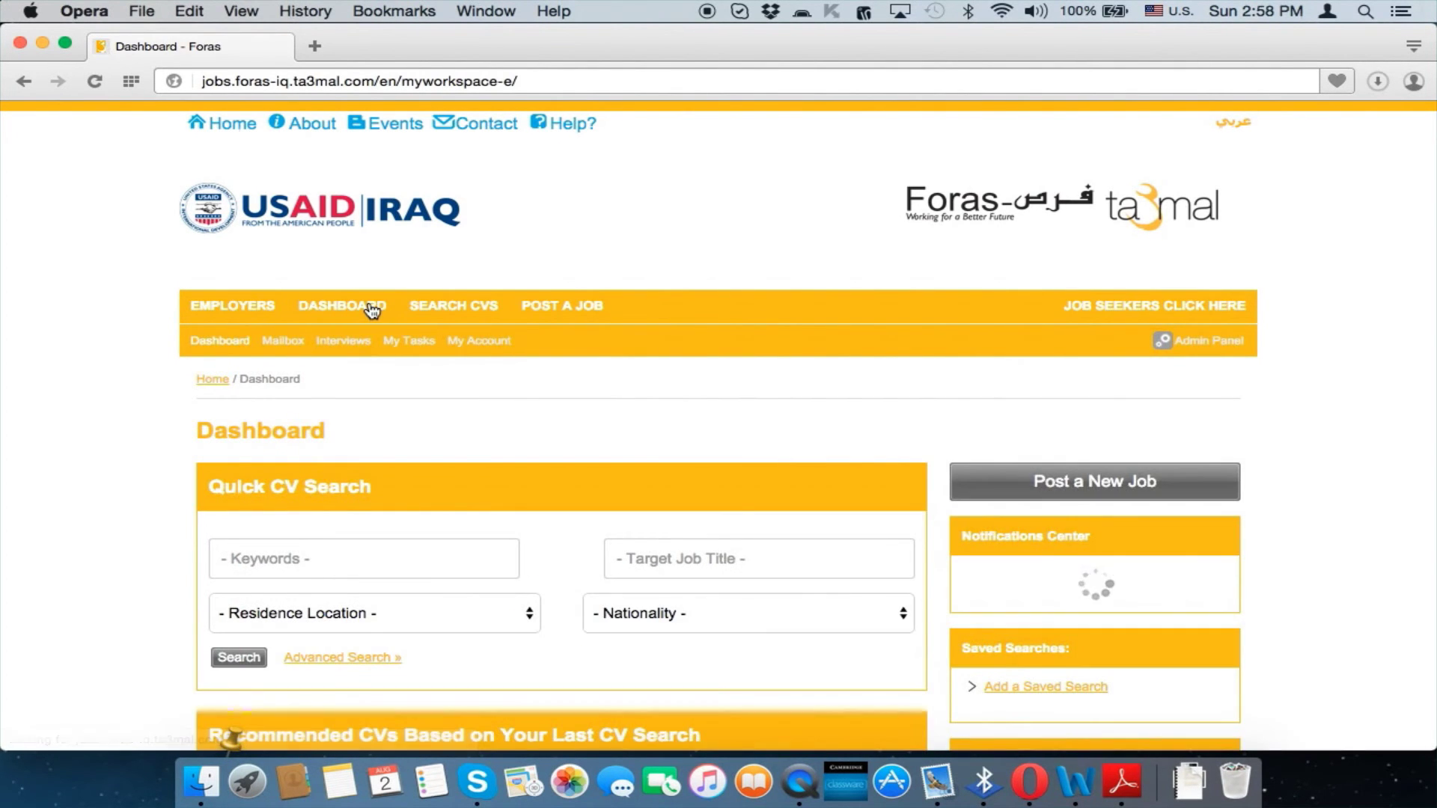
# Tick the Search for CV task as done in the Dashboard's My Tasks panel
pyautogui.scroll(-5, 623, 450)
pyautogui.scroll(-4, 644, 457)
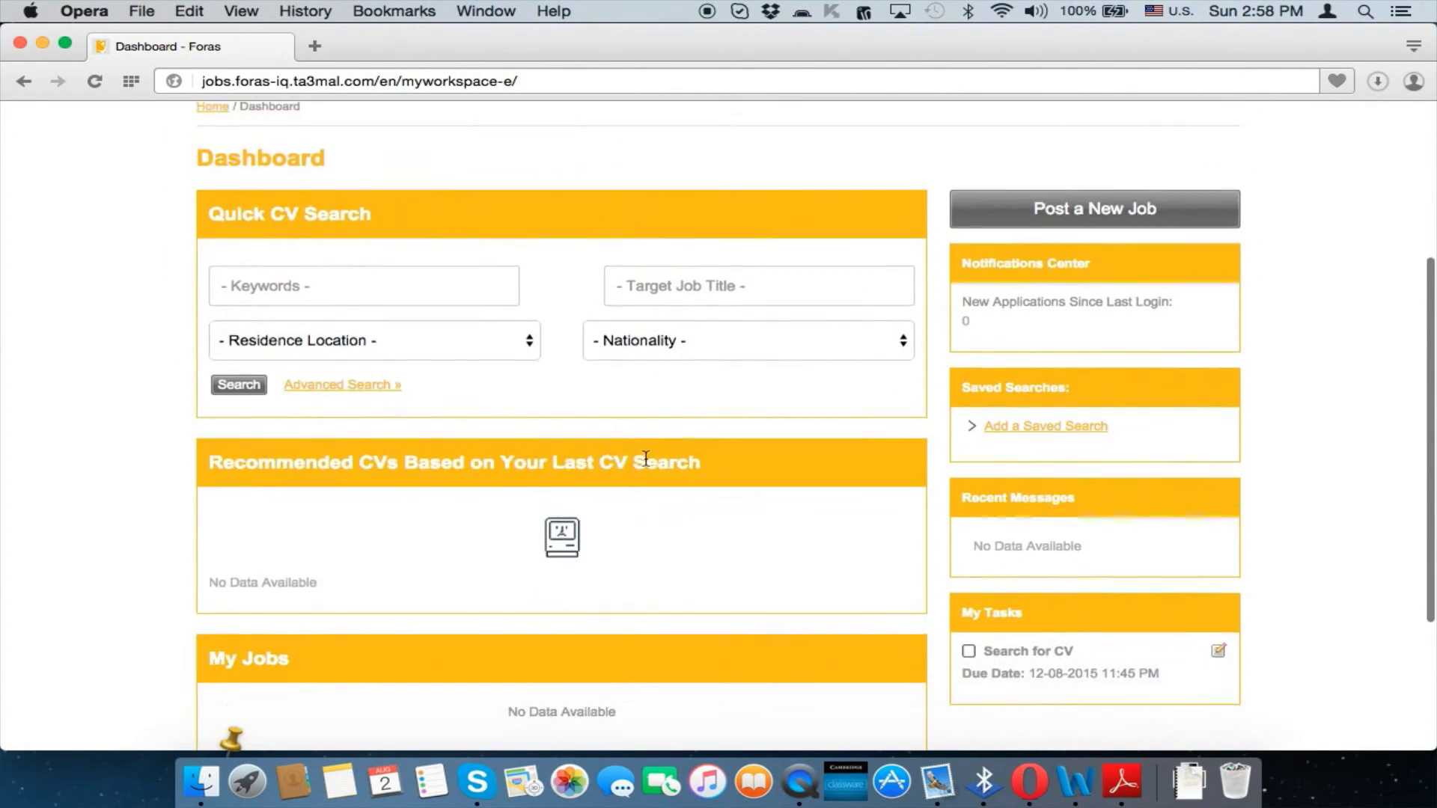
pyautogui.scroll(2, 645, 457)
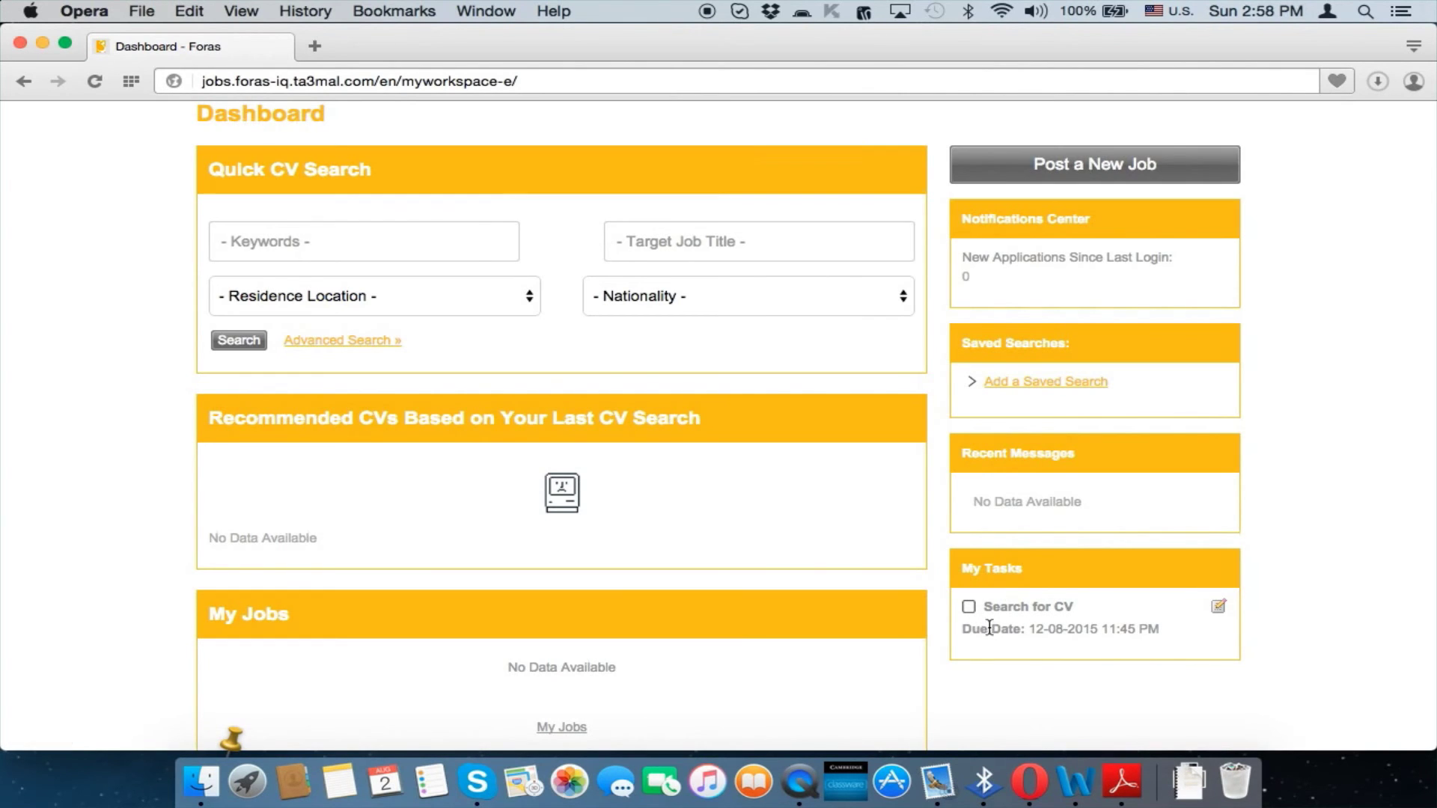
pyautogui.click(969, 608)
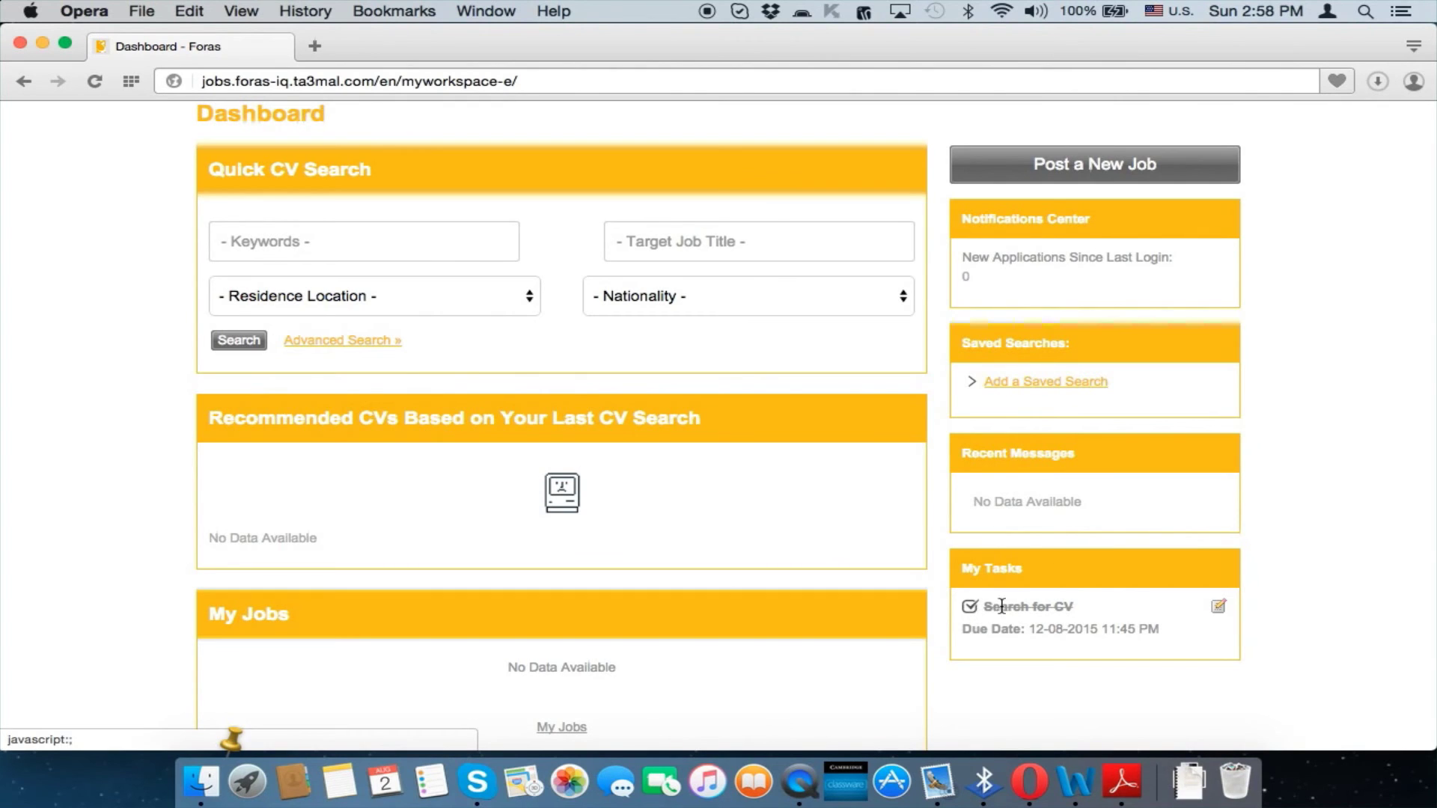
# Log out of the sub-user account
pyautogui.scroll(-3, 681, 476)
pyautogui.scroll(5, 680, 476)
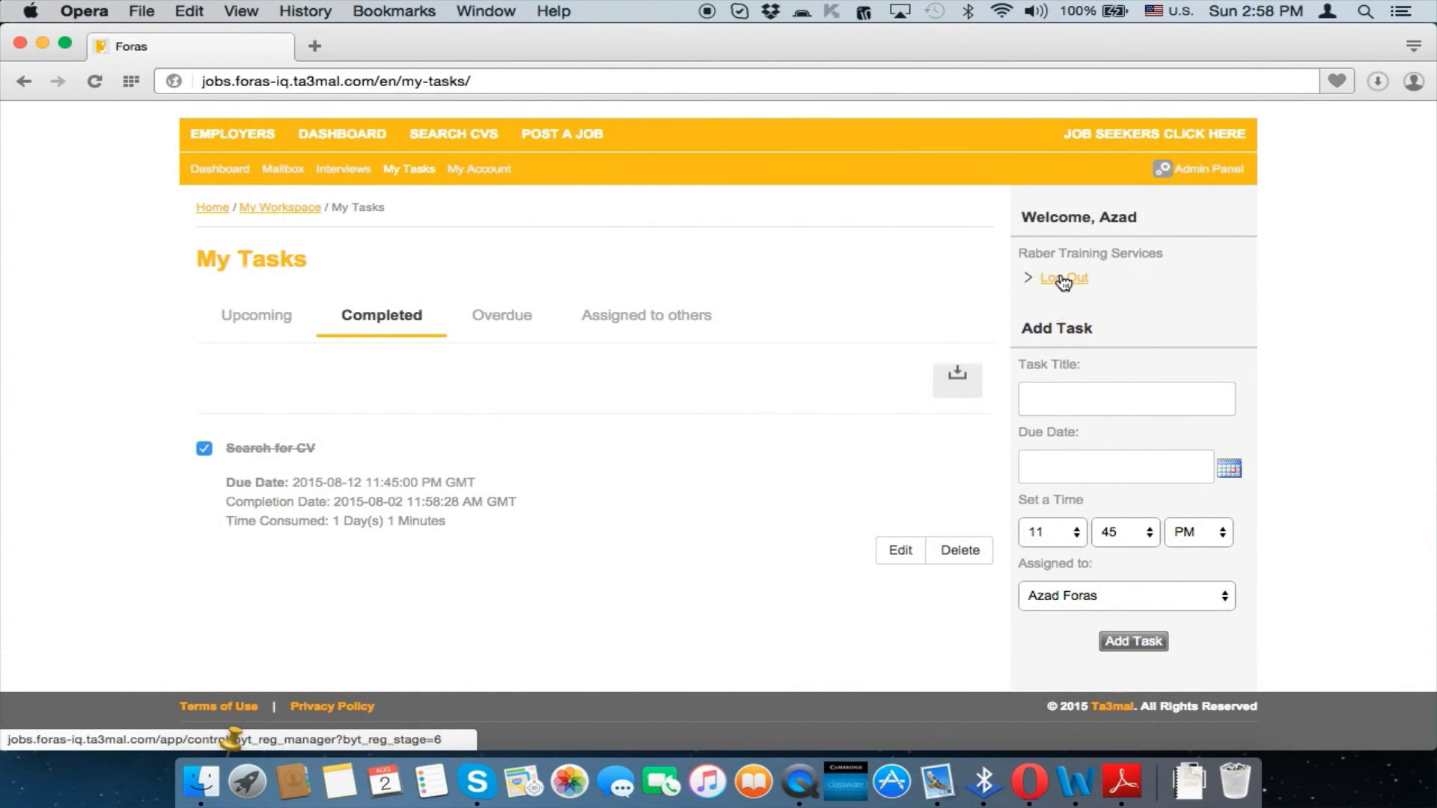
pyautogui.click(1063, 279)
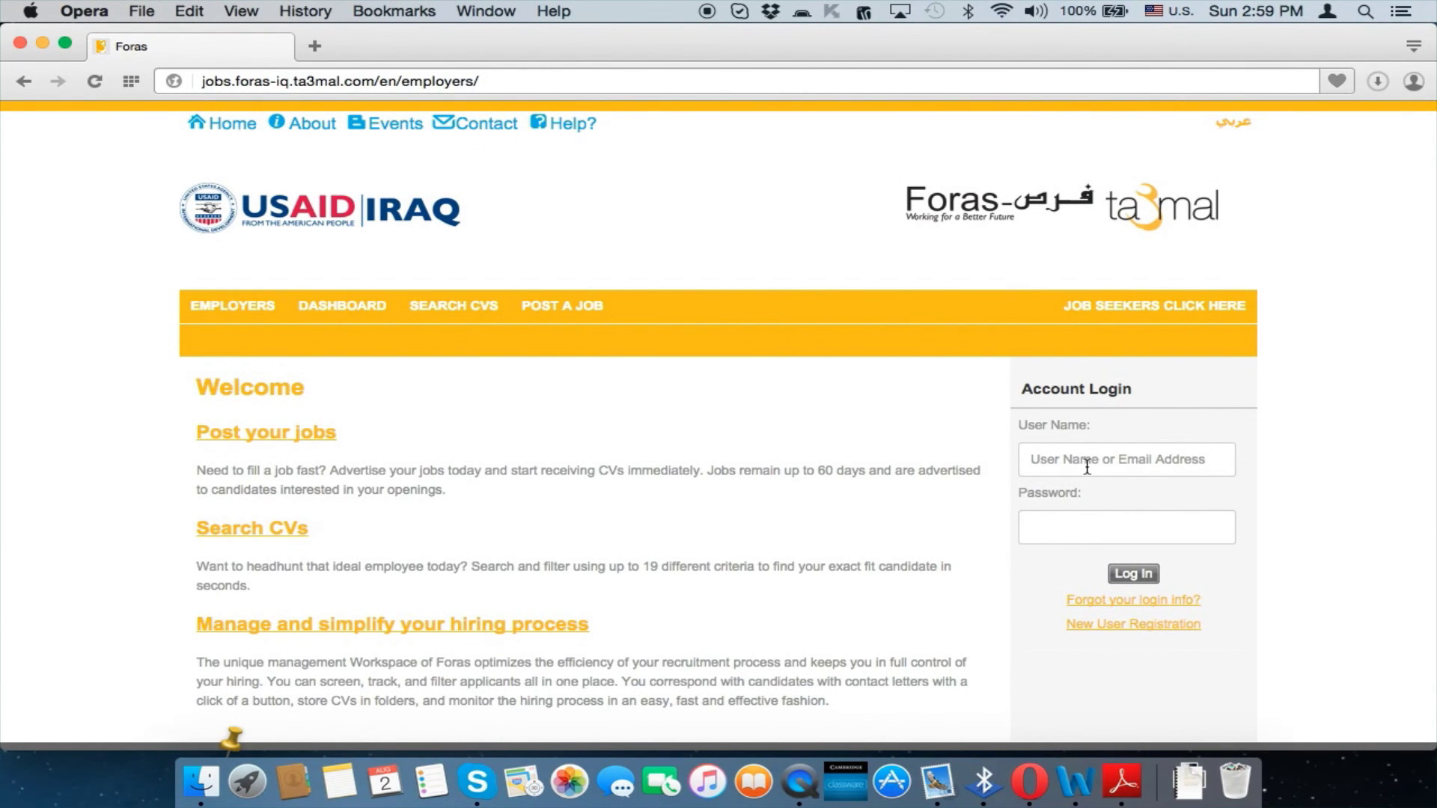
# Sign in with the saved main-account login
pyautogui.click(1087, 459)
pyautogui.click(1091, 514)
pyautogui.click(1128, 575)
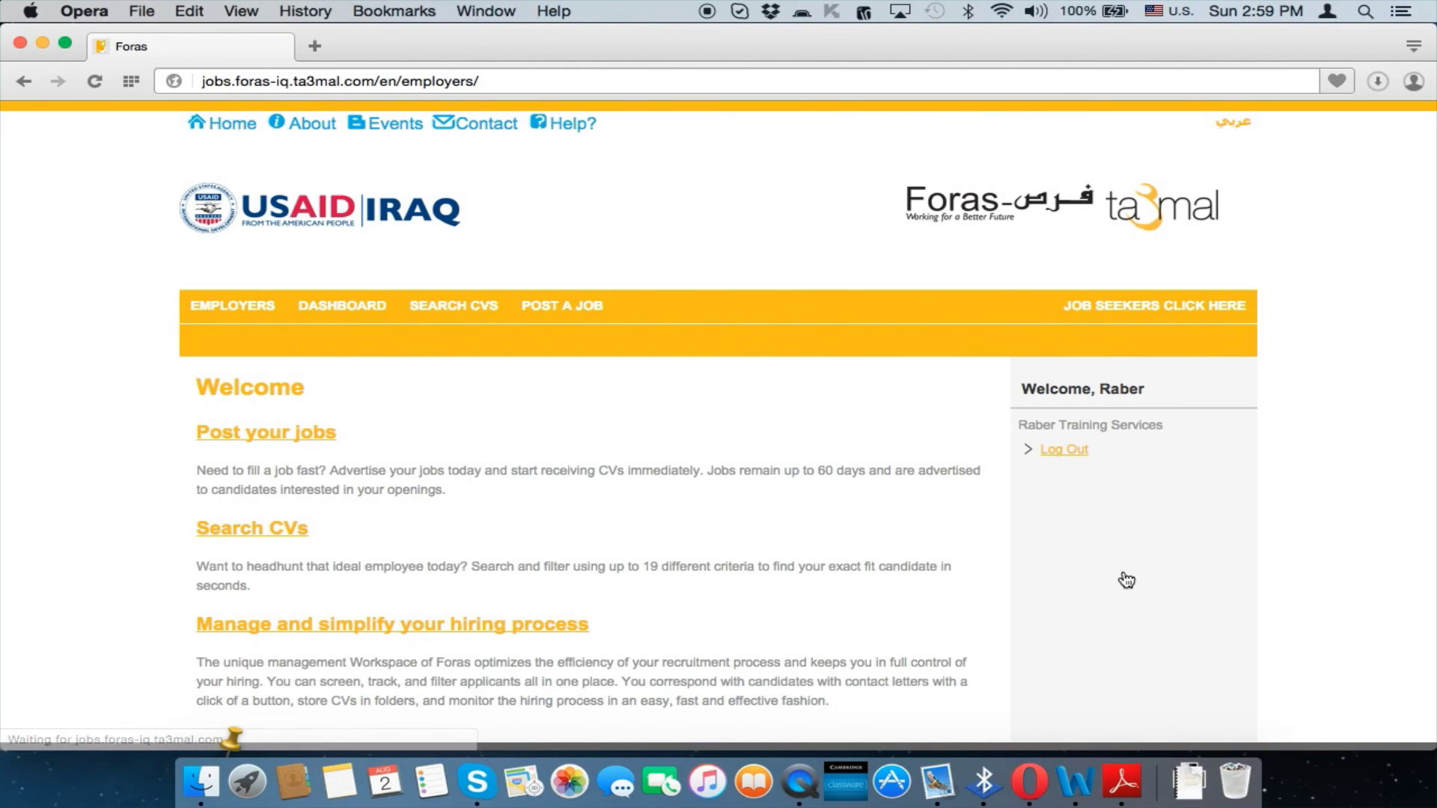
# Check My Tasks' Completed and Assigned to others lists for the completed Search for CV task
pyautogui.moveTo(363, 311)
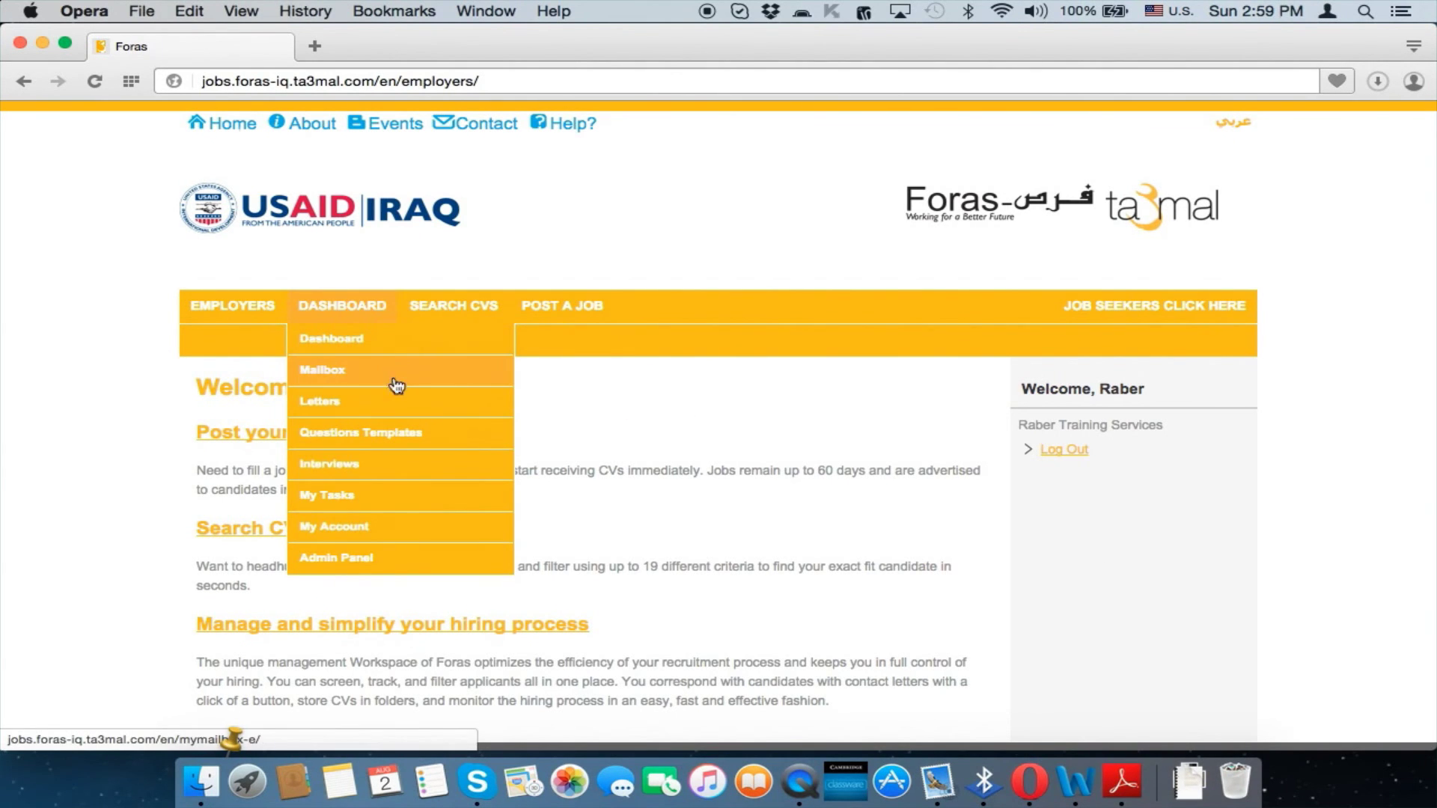
pyautogui.click(395, 507)
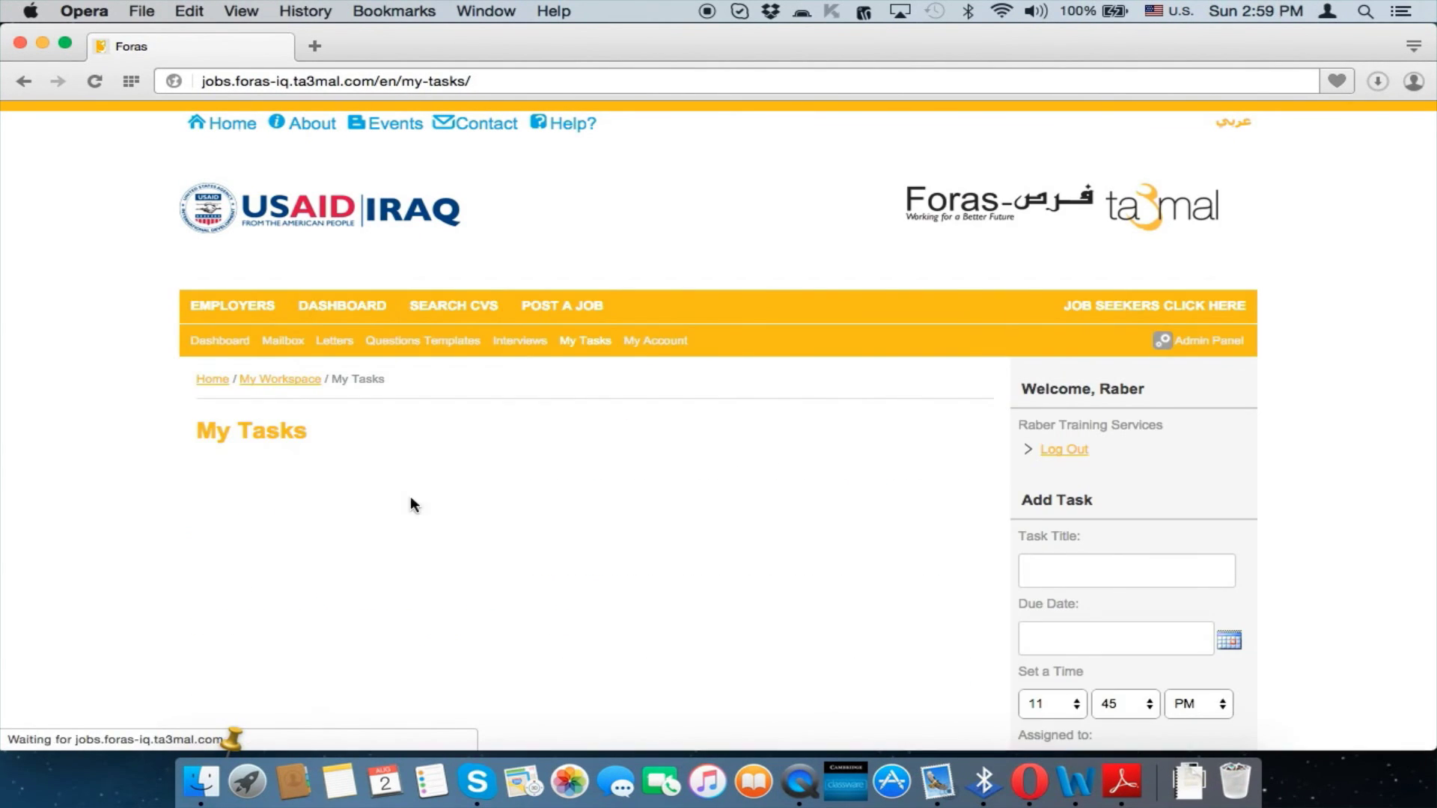
pyautogui.scroll(-3, 729, 475)
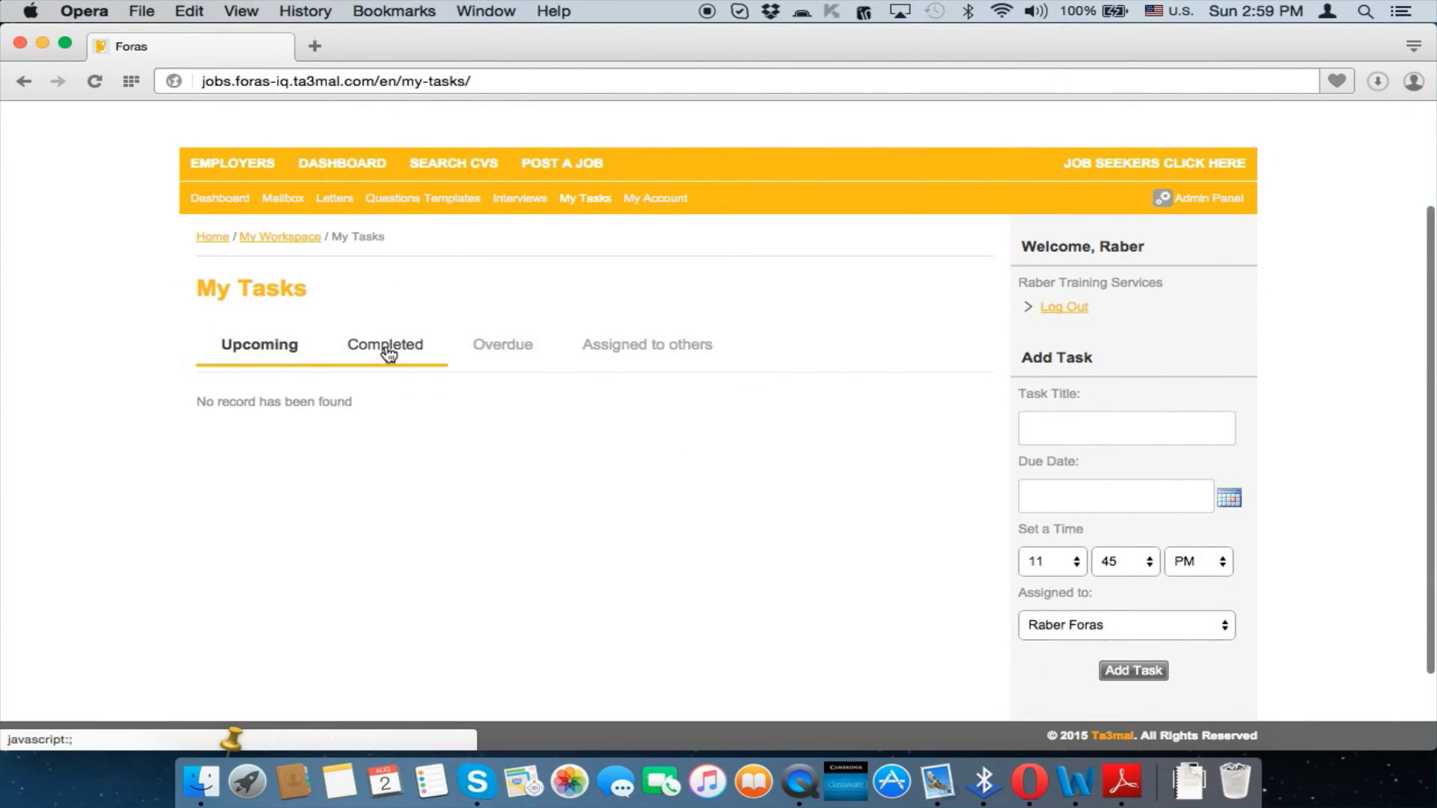
pyautogui.click(387, 352)
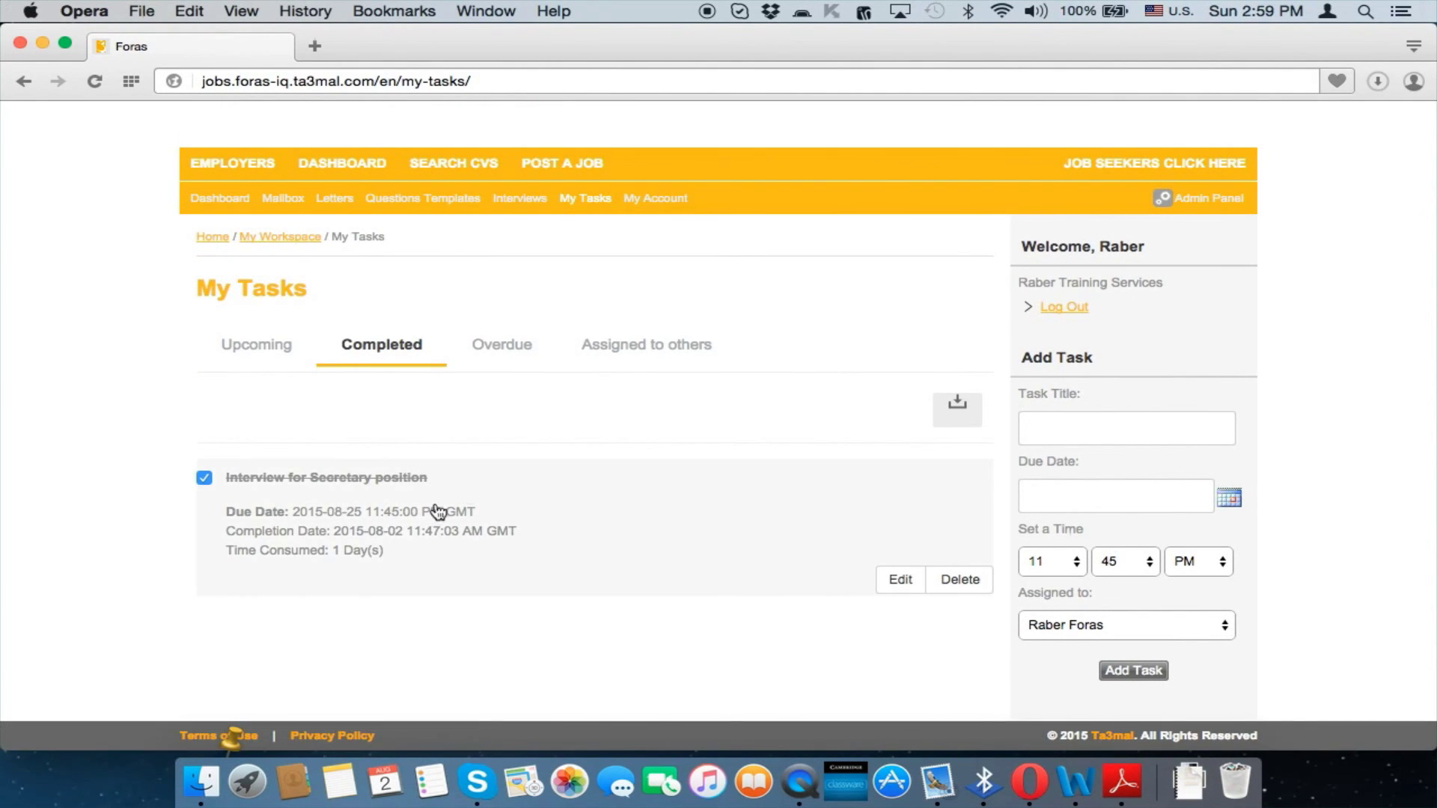
pyautogui.click(633, 338)
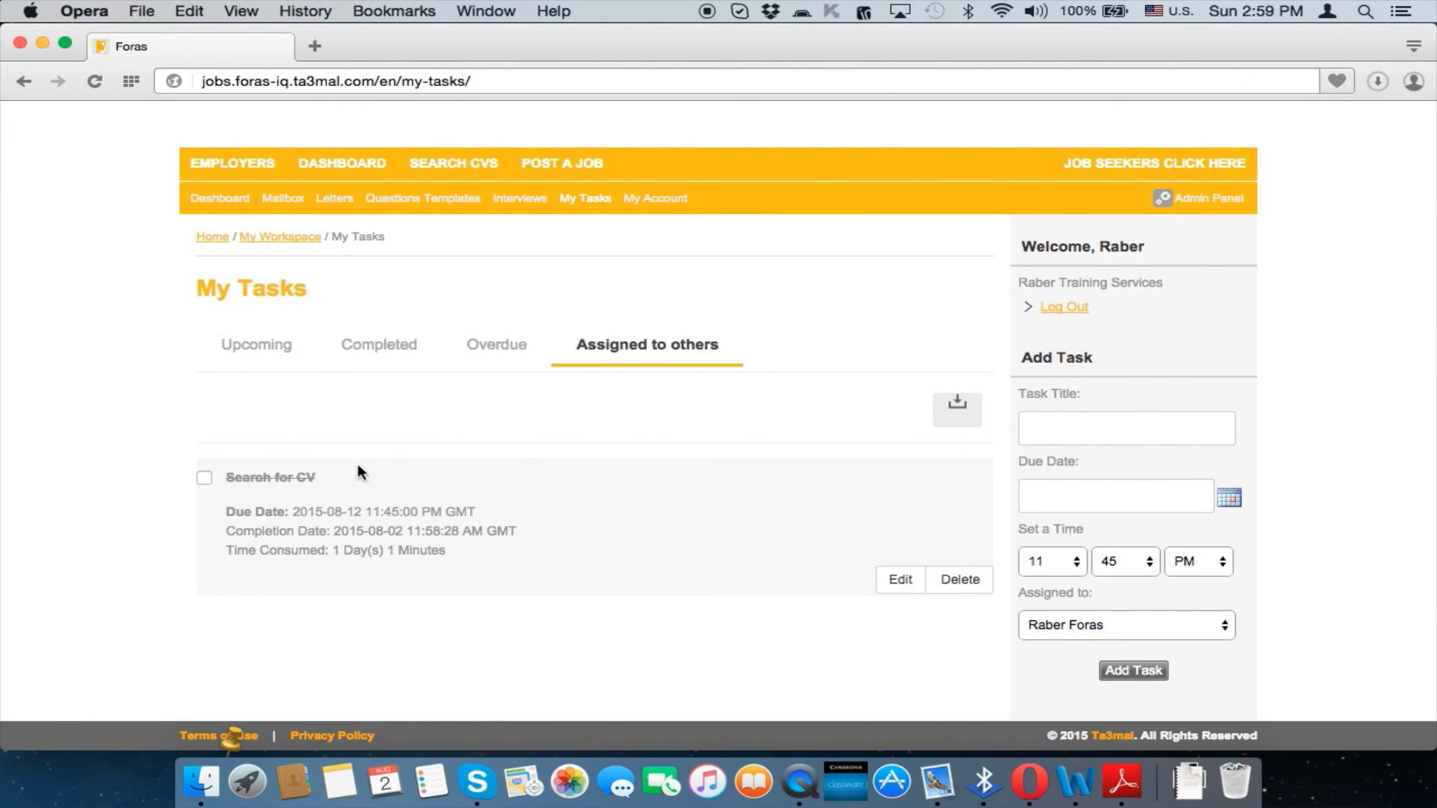
pyautogui.scroll(4, 926, 421)
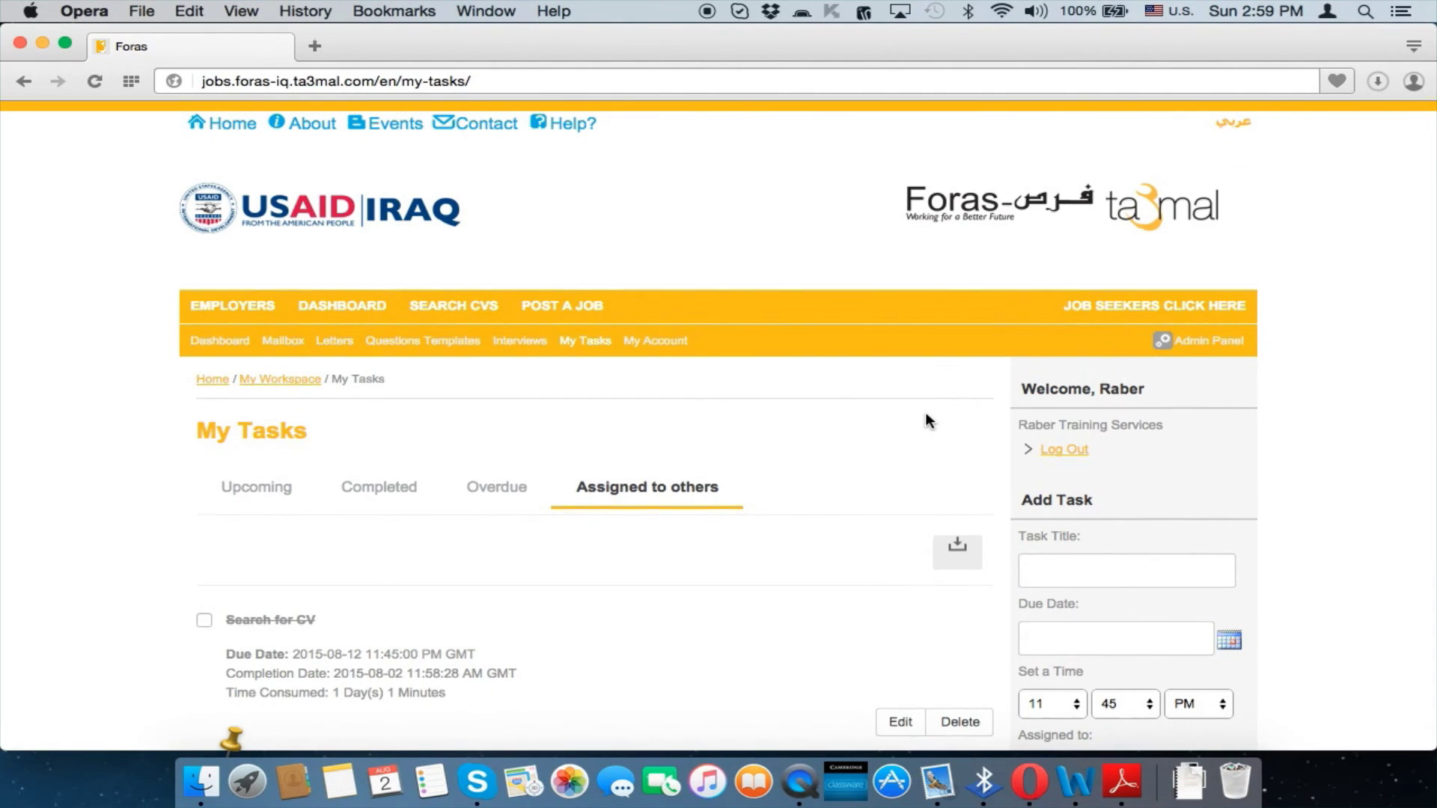